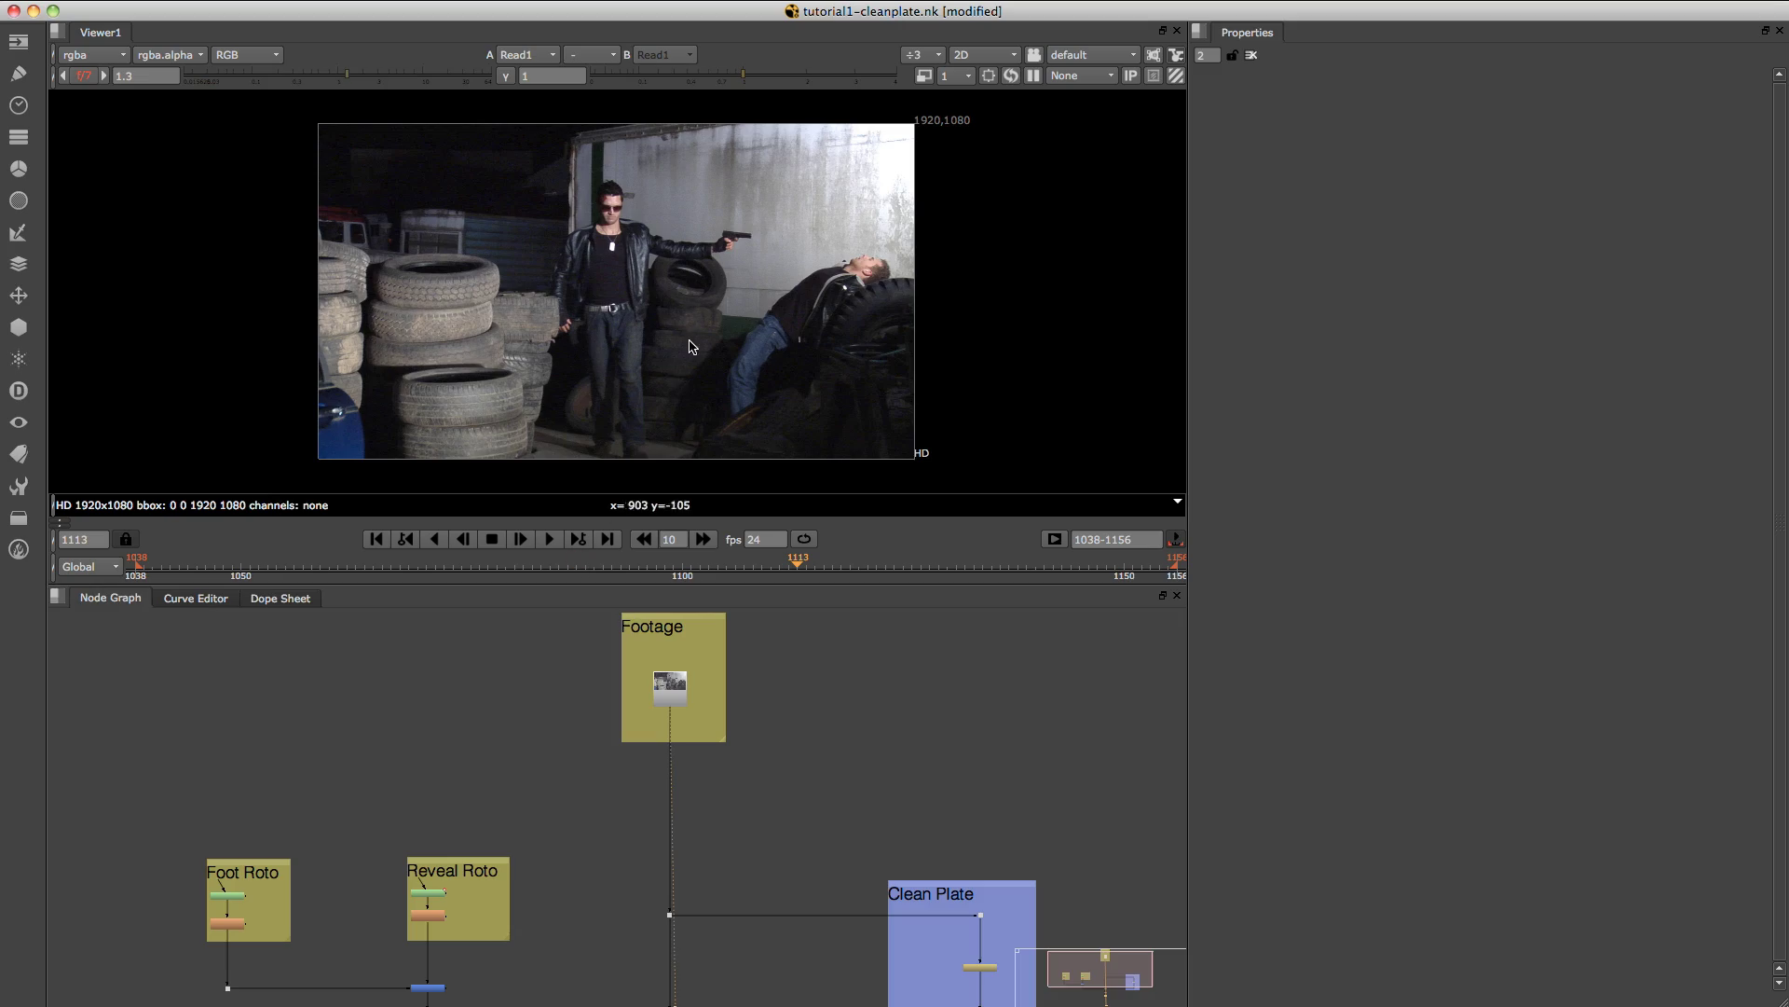
Examine the existing clean plate node tree and scrub through the footage to see the frames at 1051 and 1104.
scroll(692, 413, up, 2)
key(space)
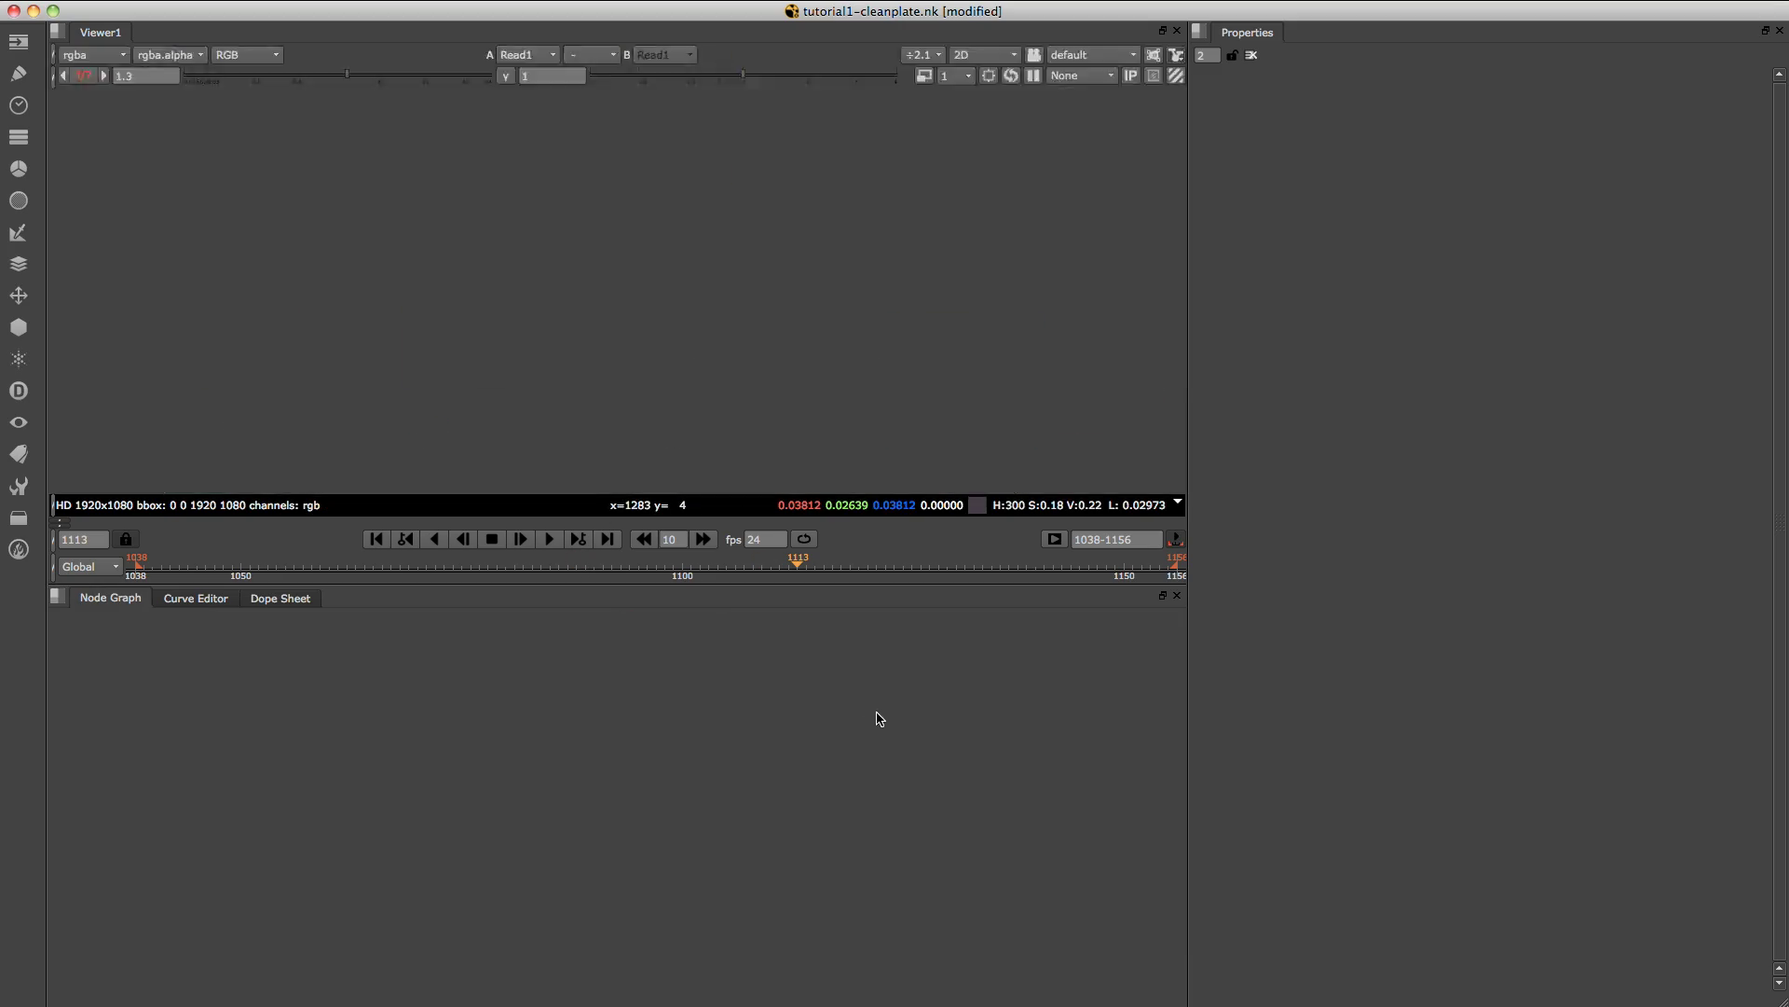
middle_drag(683, 655, 760, 237)
alt+middle_drag(665, 349, 889, 355)
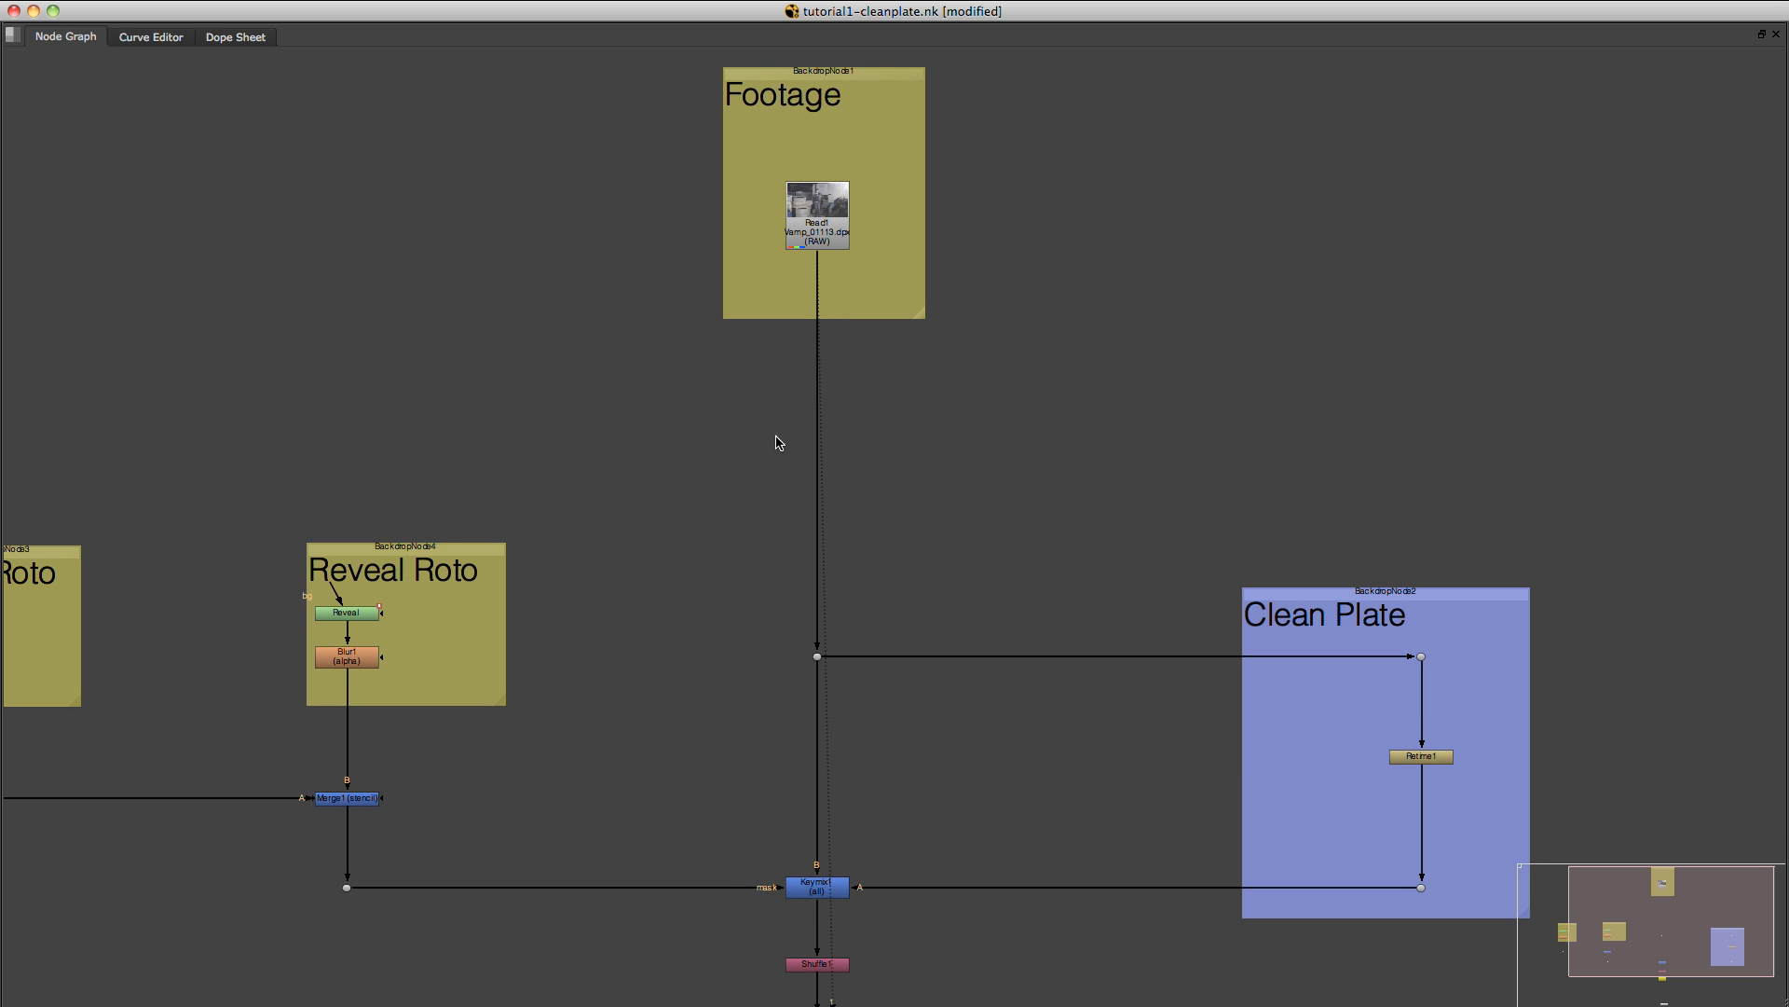
key(space)
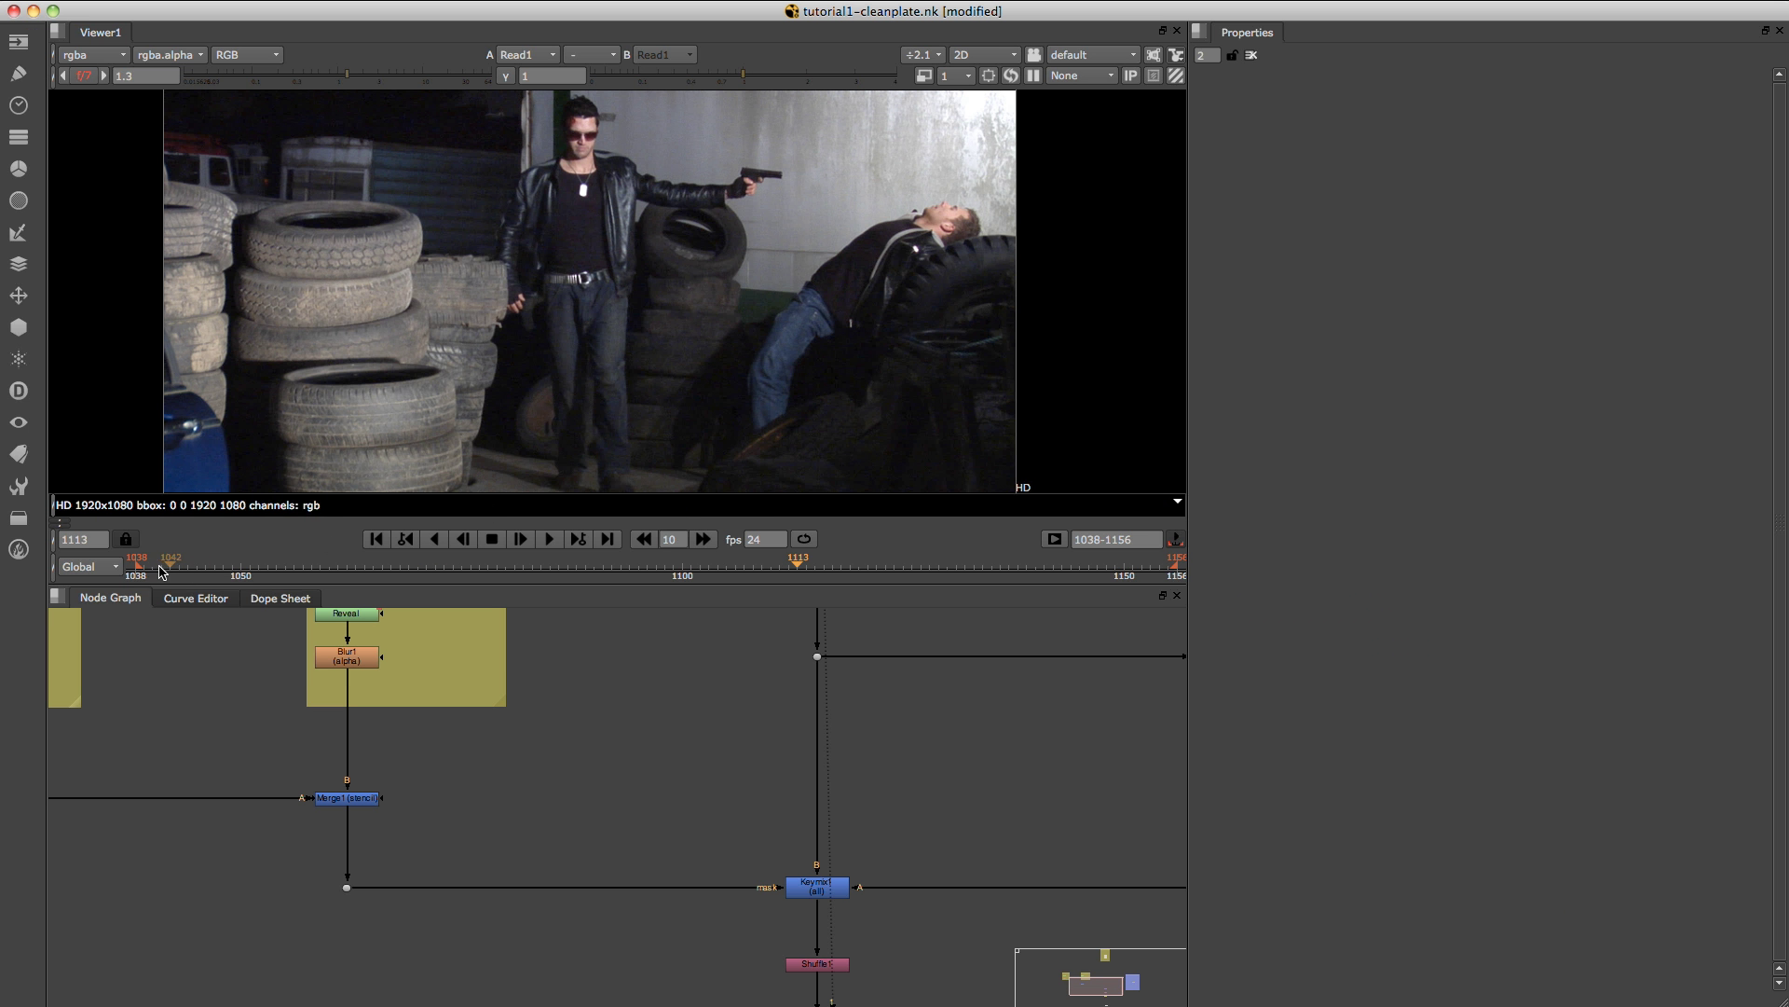
drag(159, 572, 249, 572)
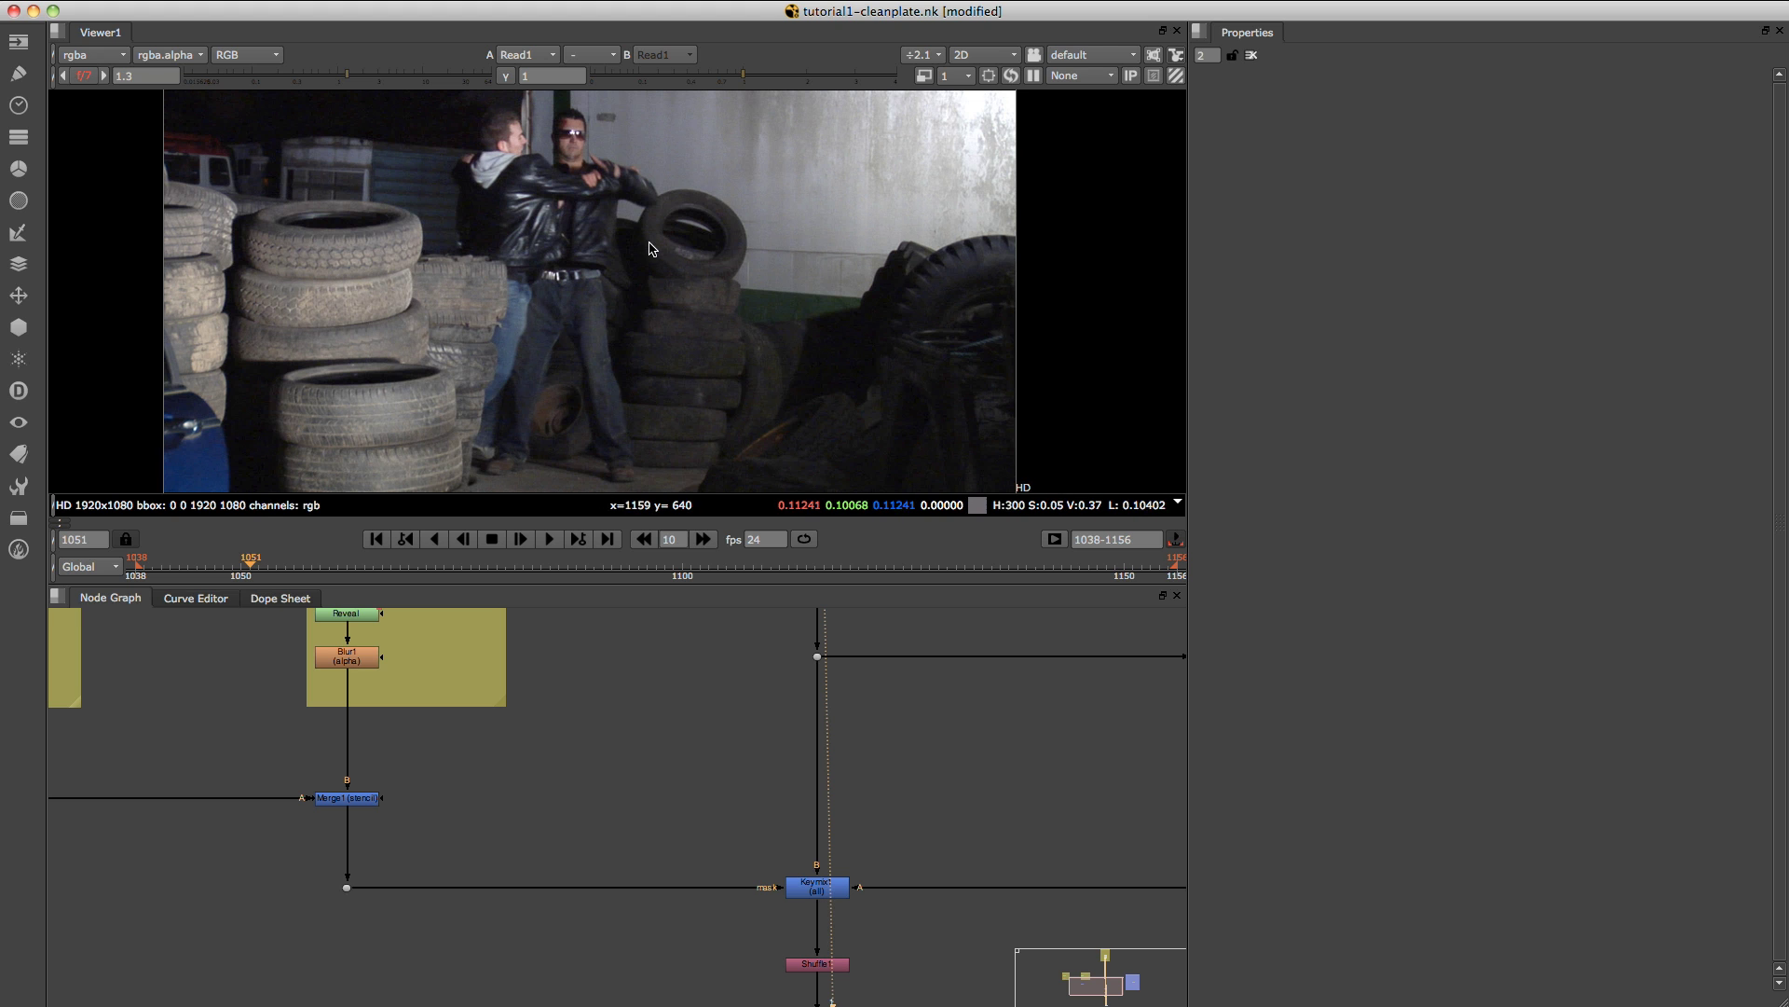
key(space)
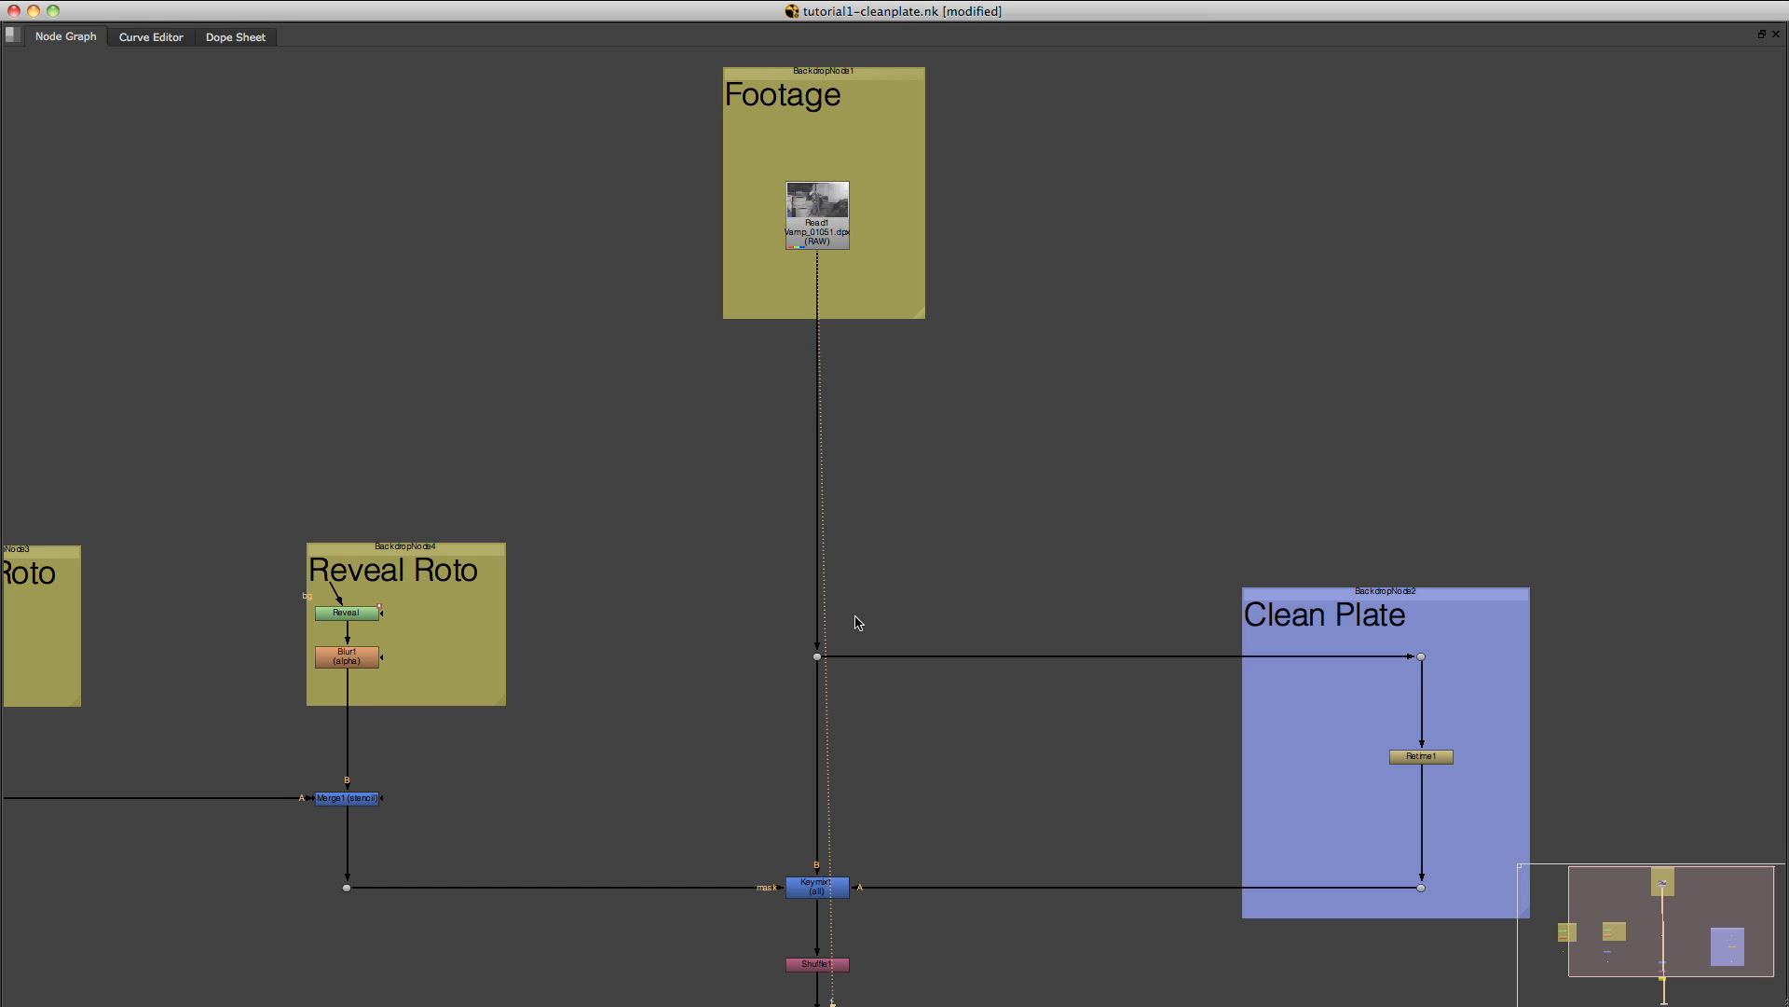
middle_drag(841, 637, 755, 471)
middle_drag(768, 630, 786, 468)
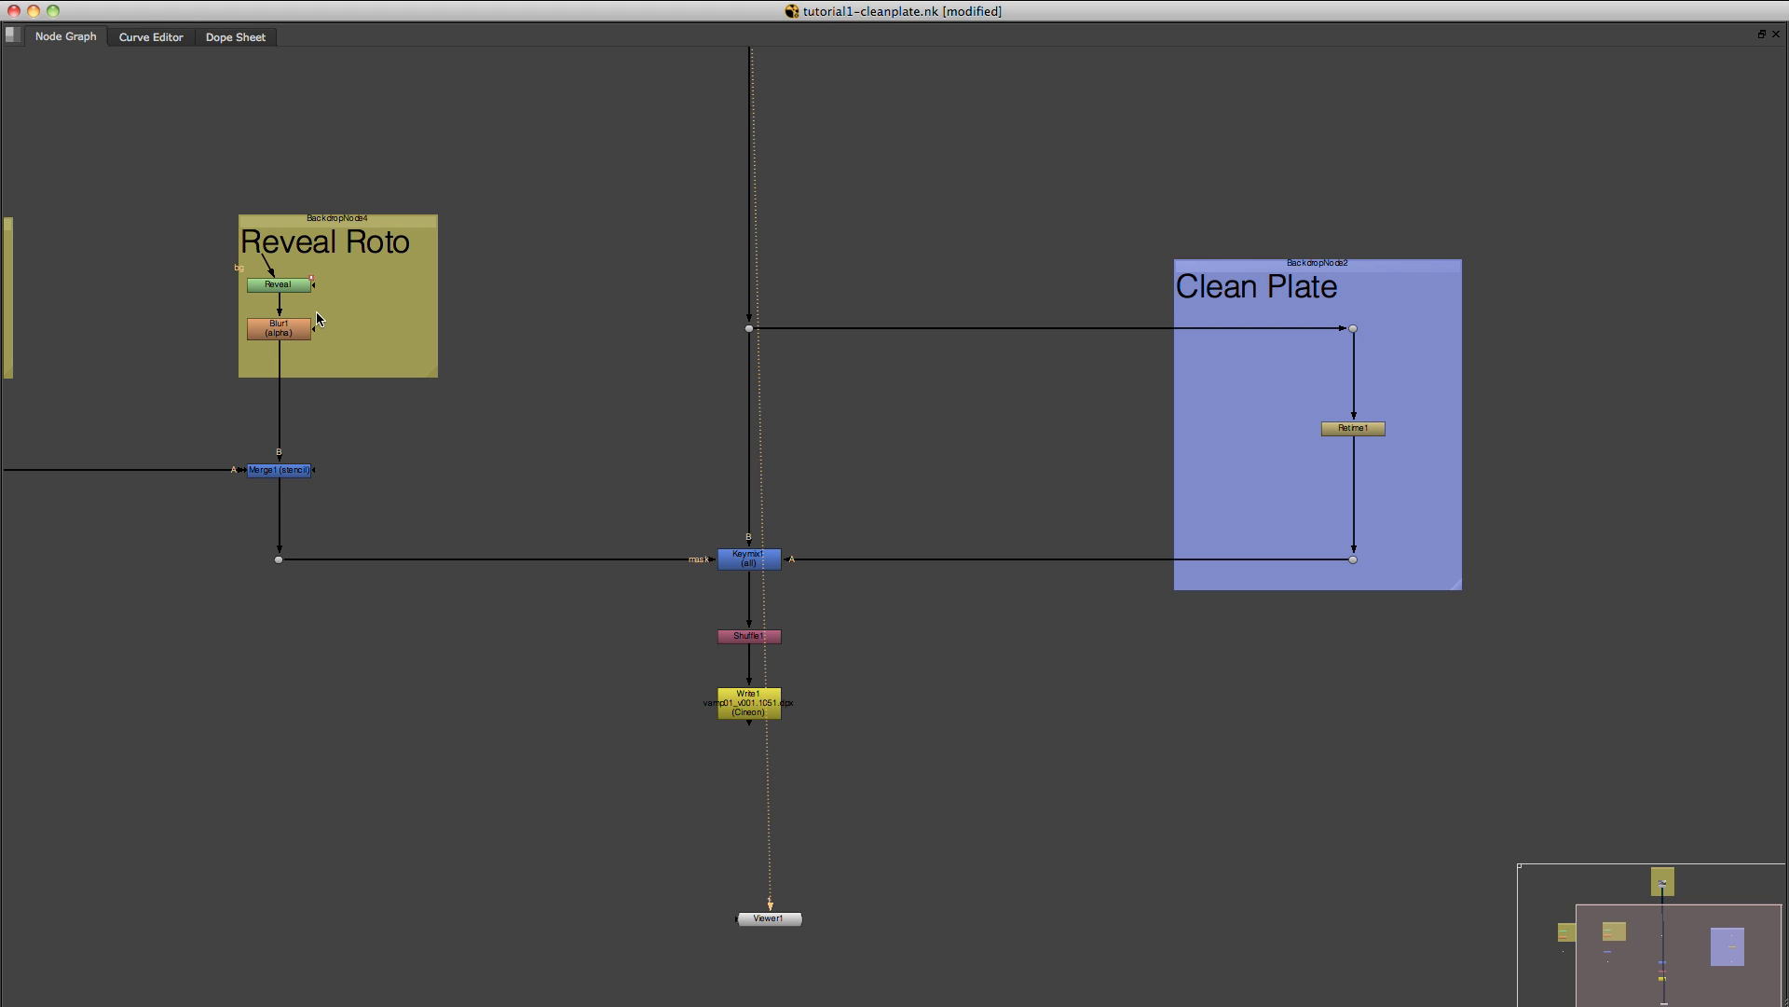
scroll(503, 476, left, 5)
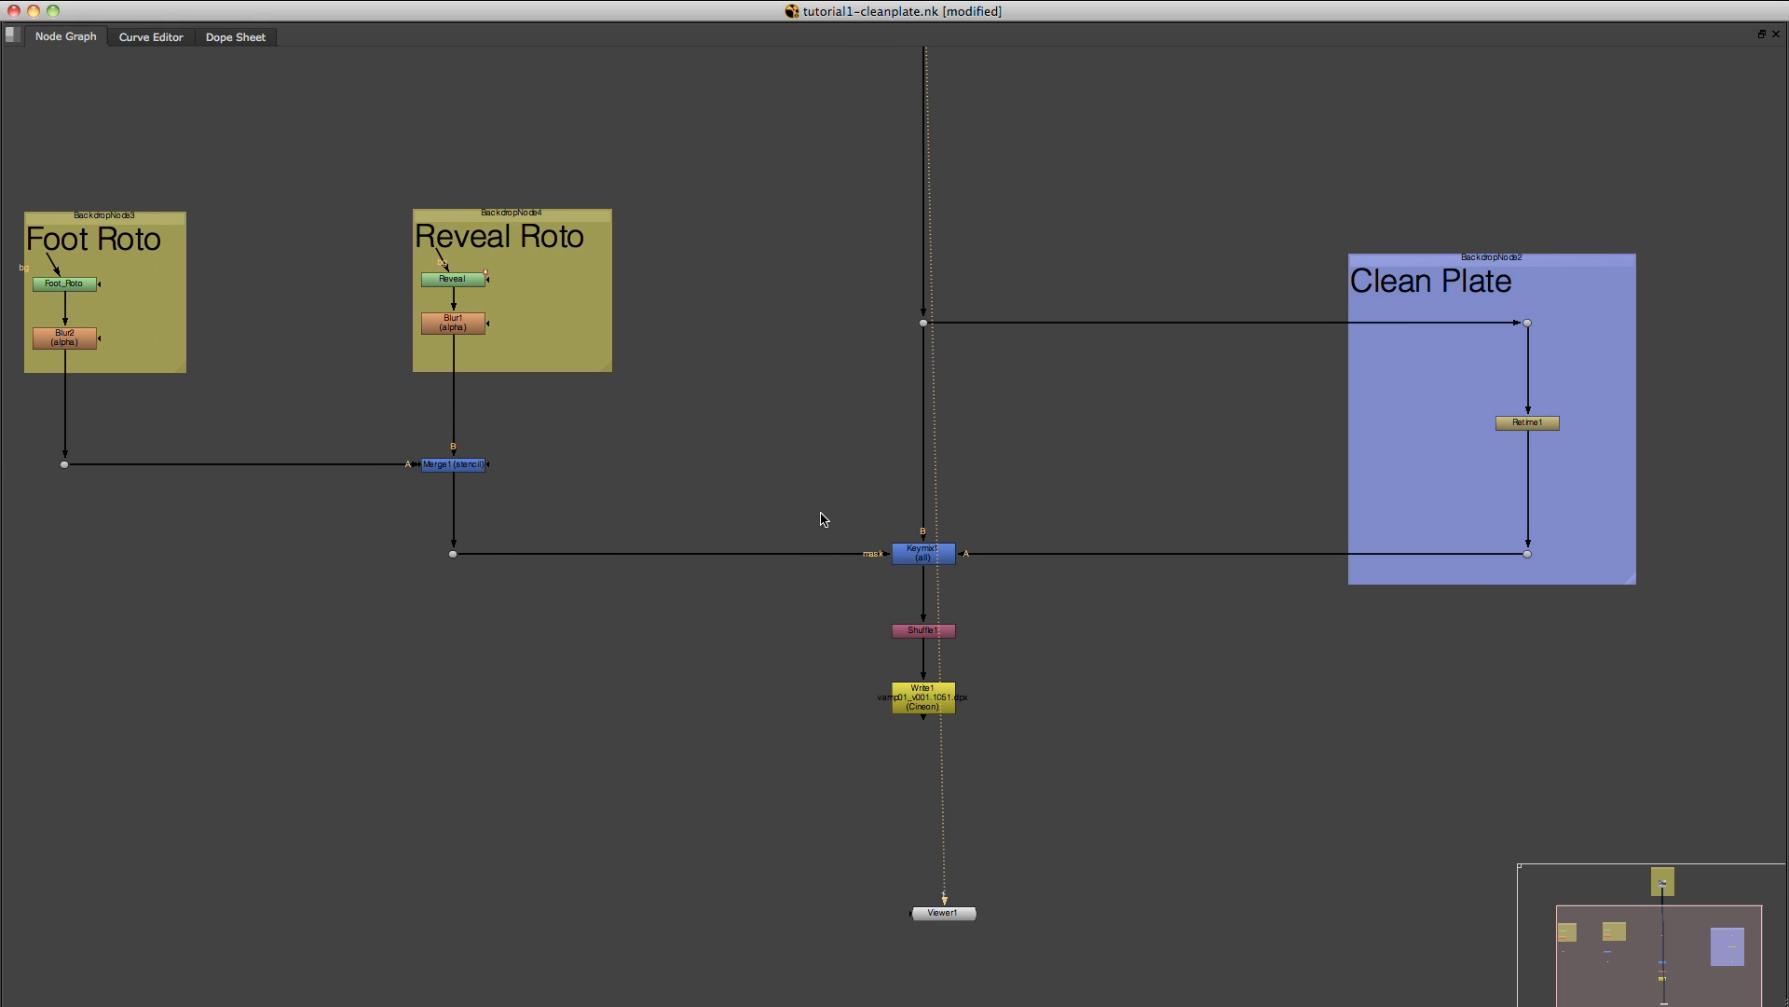
key(space)
drag(397, 577, 718, 566)
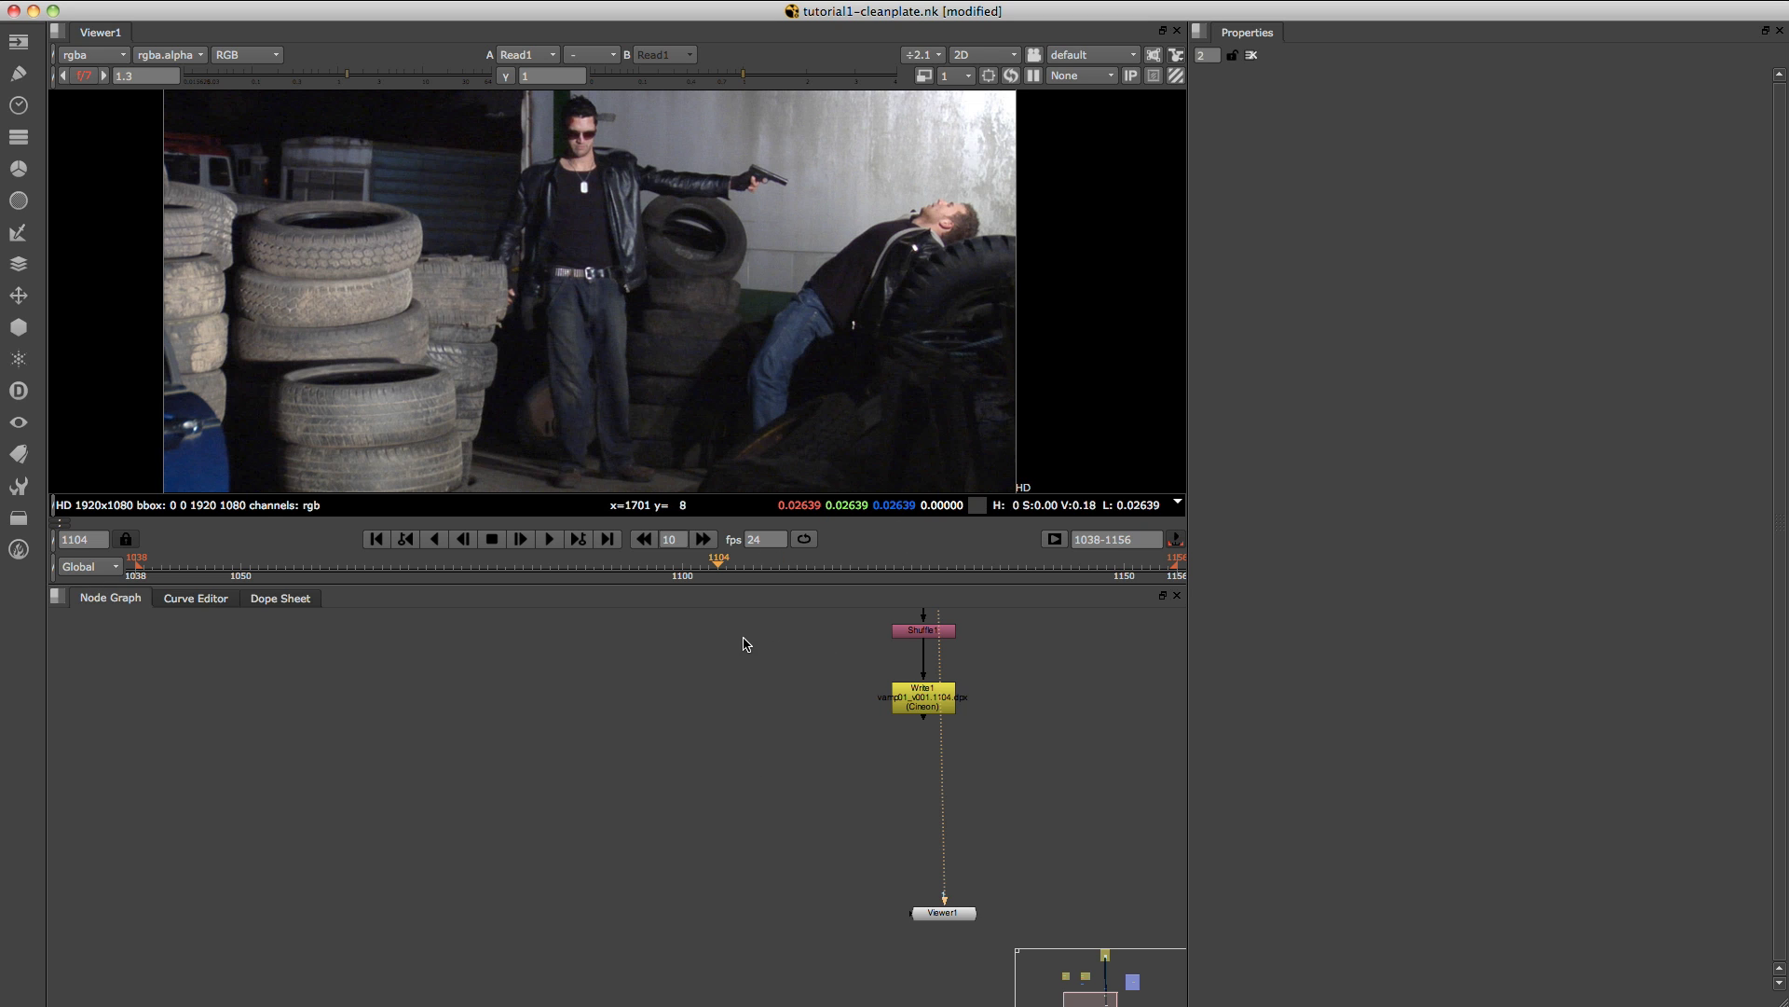
Show the separate copy of the footage node in the viewer and scrub from the shot's start to frame 1057.
middle_drag(620, 762, 447, 932)
middle_drag(691, 783, 585, 930)
scroll(730, 711, down, 4)
middle_drag(731, 711, 658, 900)
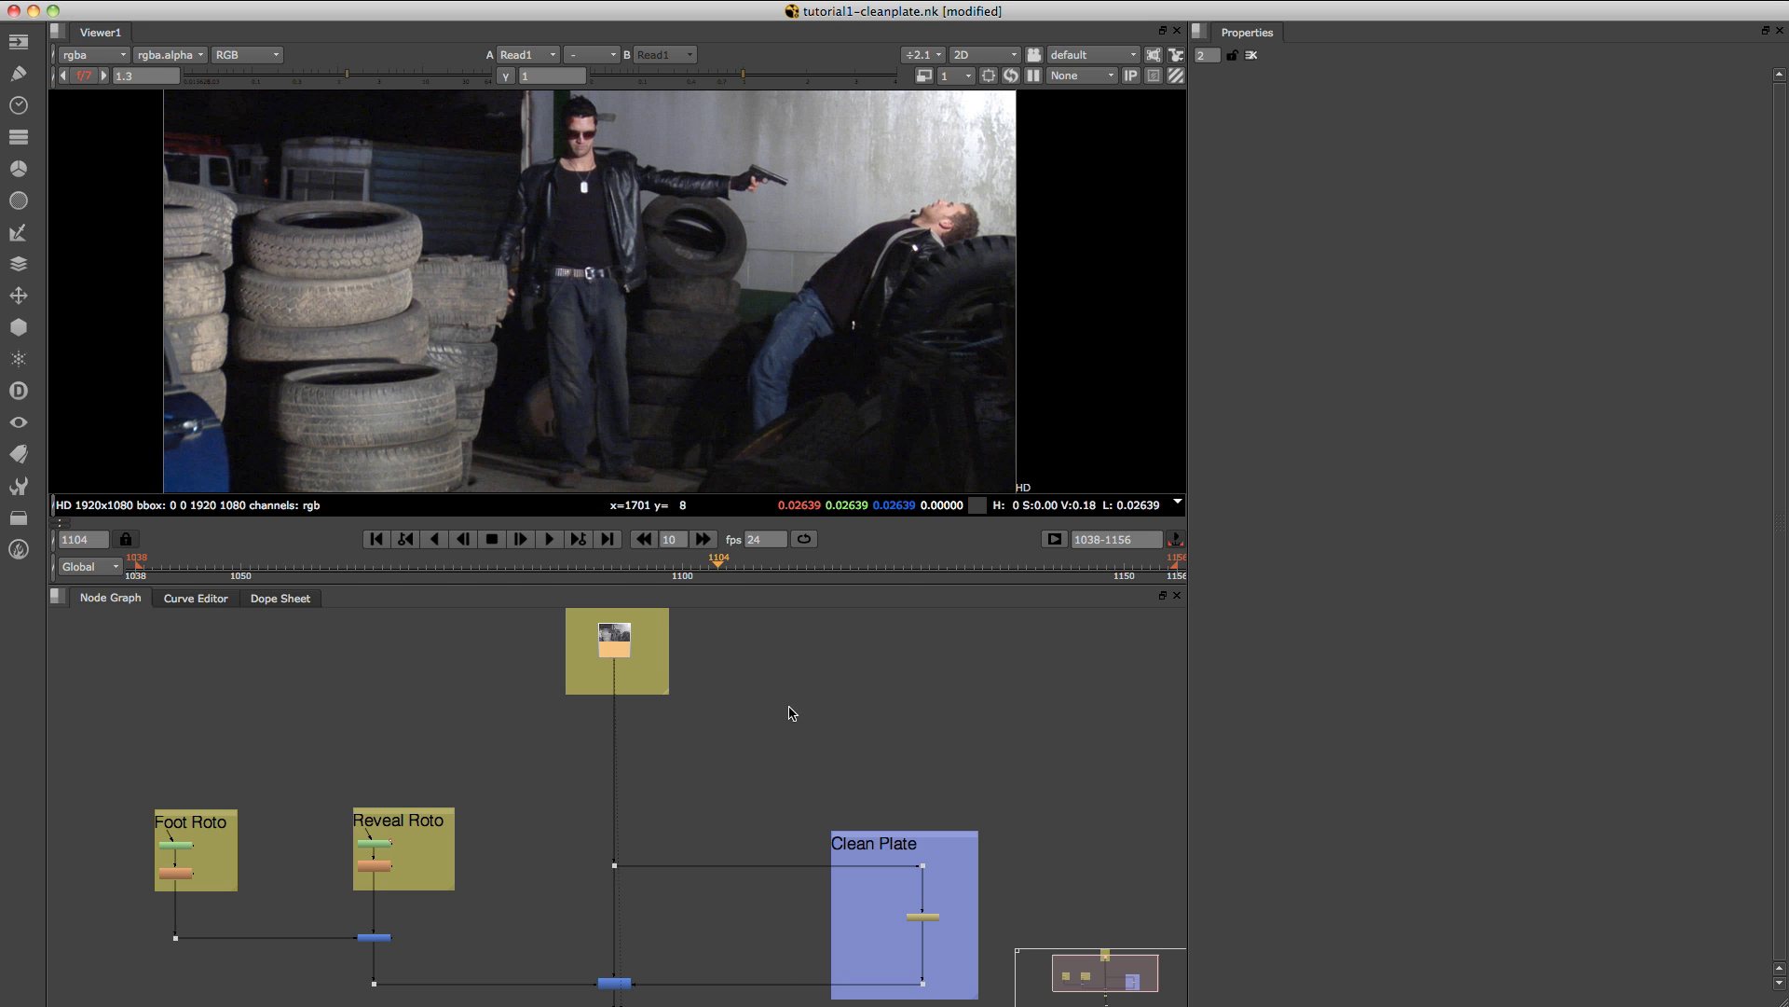
middle_drag(789, 713, 545, 734)
scroll(825, 771, down, 5)
middle_drag(745, 755, 556, 738)
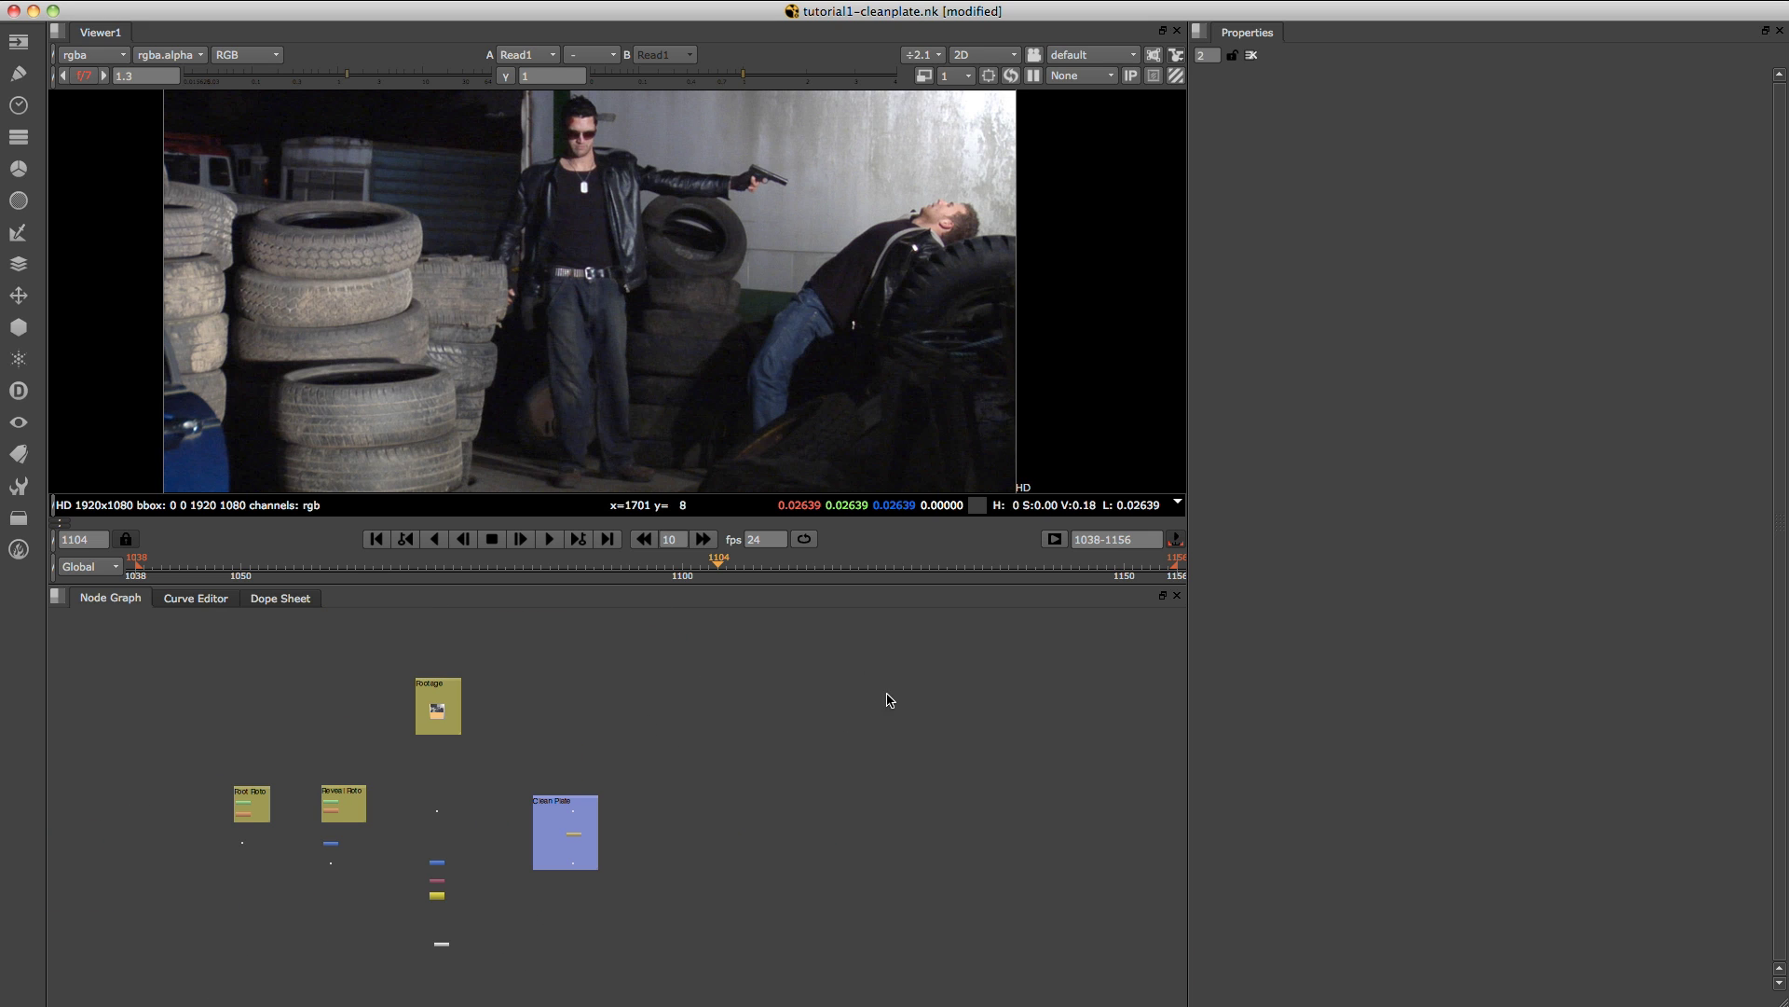
middle_drag(1025, 727, 938, 758)
alt+middle_drag(949, 732, 1047, 687)
middle_drag(764, 614, 771, 702)
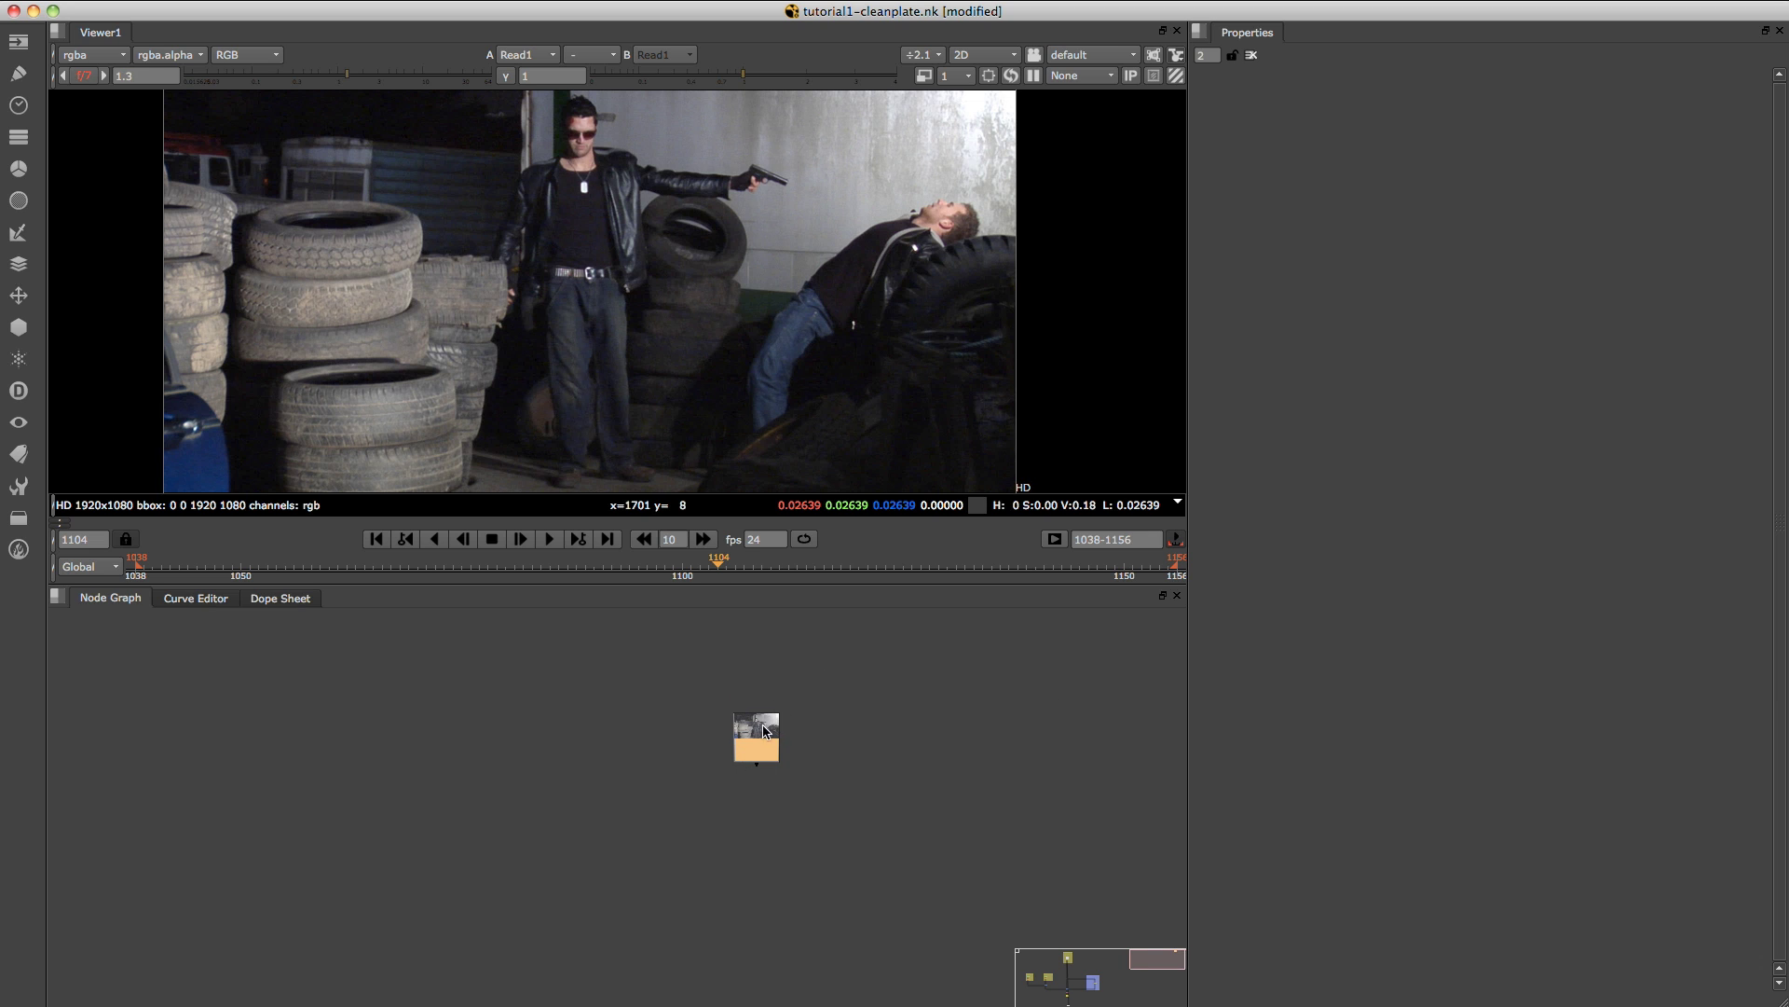
key(1)
drag(760, 735, 756, 713)
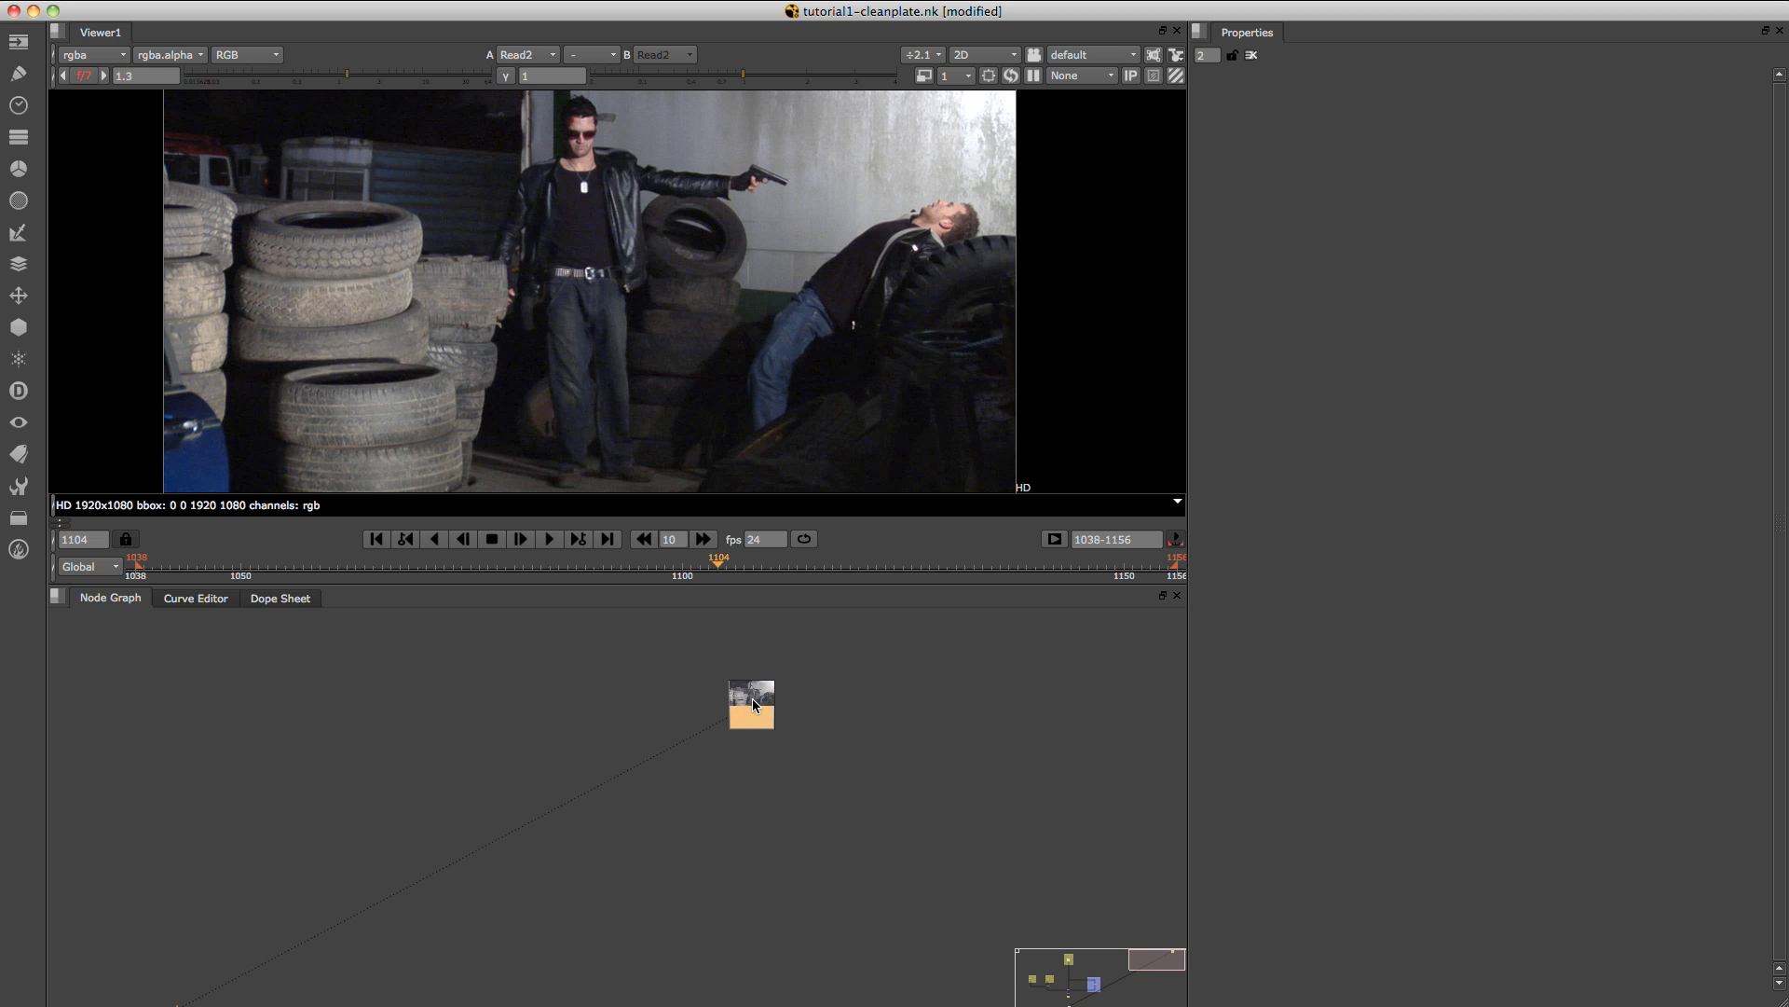
shift+click(758, 703)
drag(753, 713, 758, 708)
click(147, 571)
drag(152, 571, 307, 593)
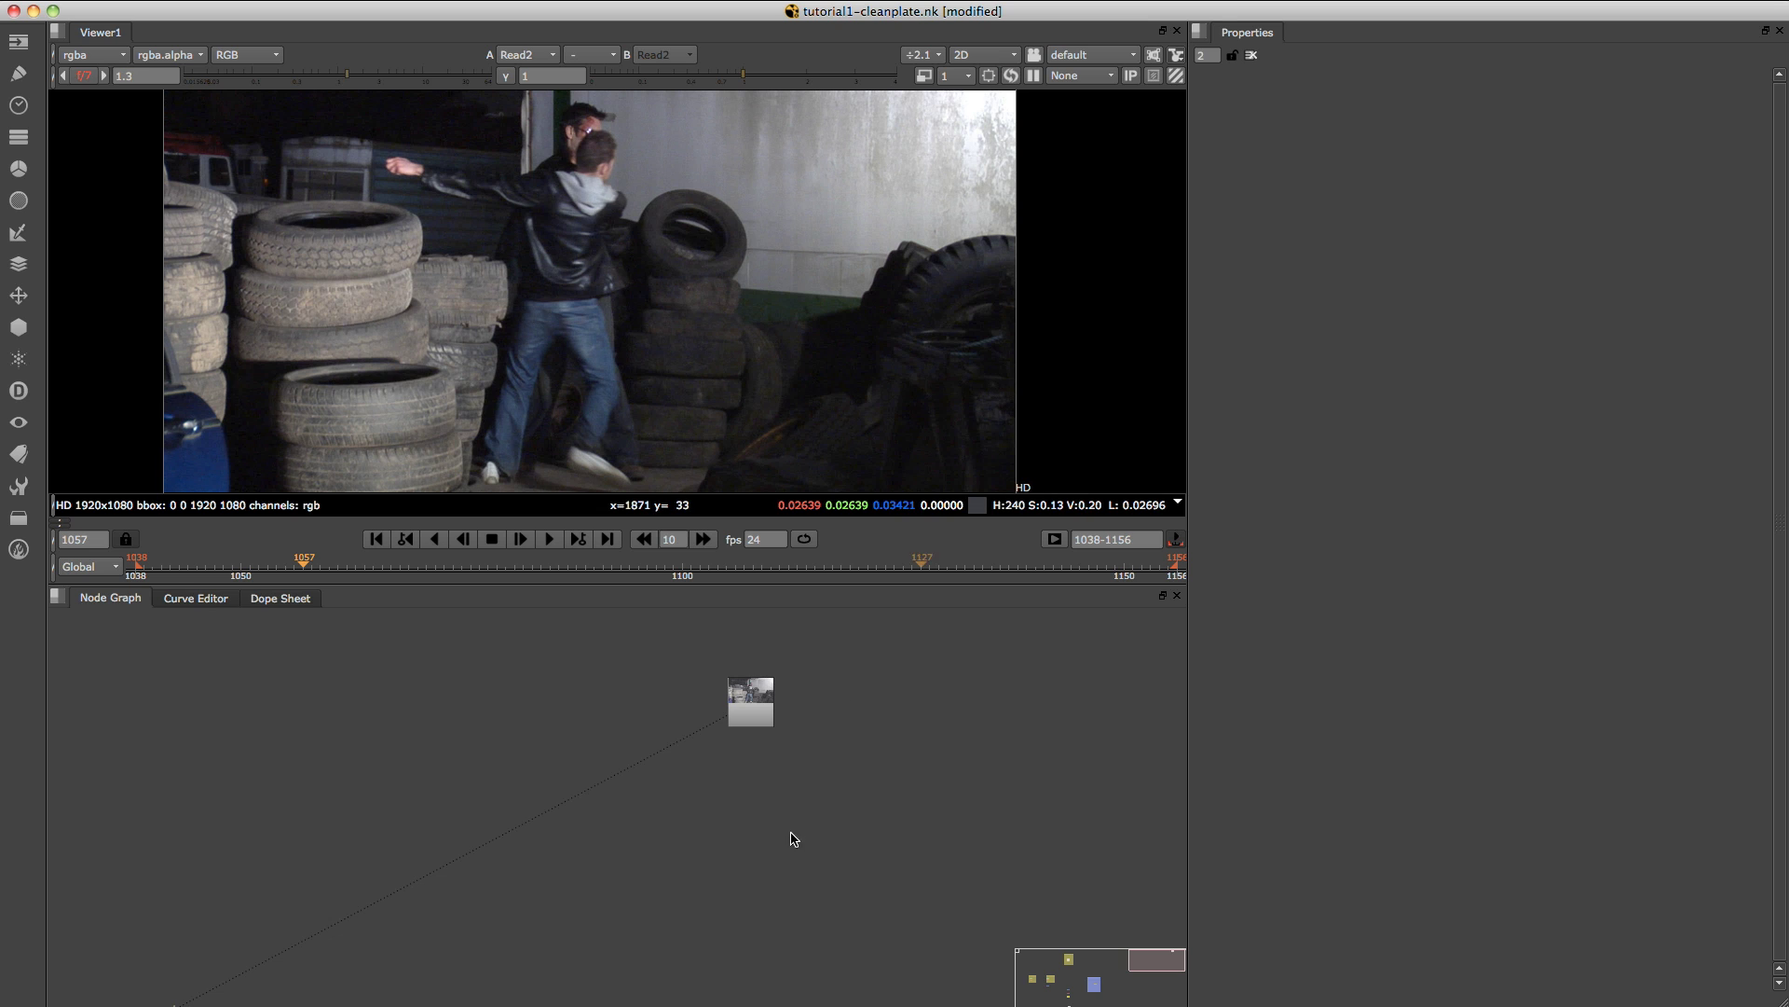
Add a Retime node beneath the Read2 footage node and connect its input to Read2.
middle_drag(792, 839, 688, 791)
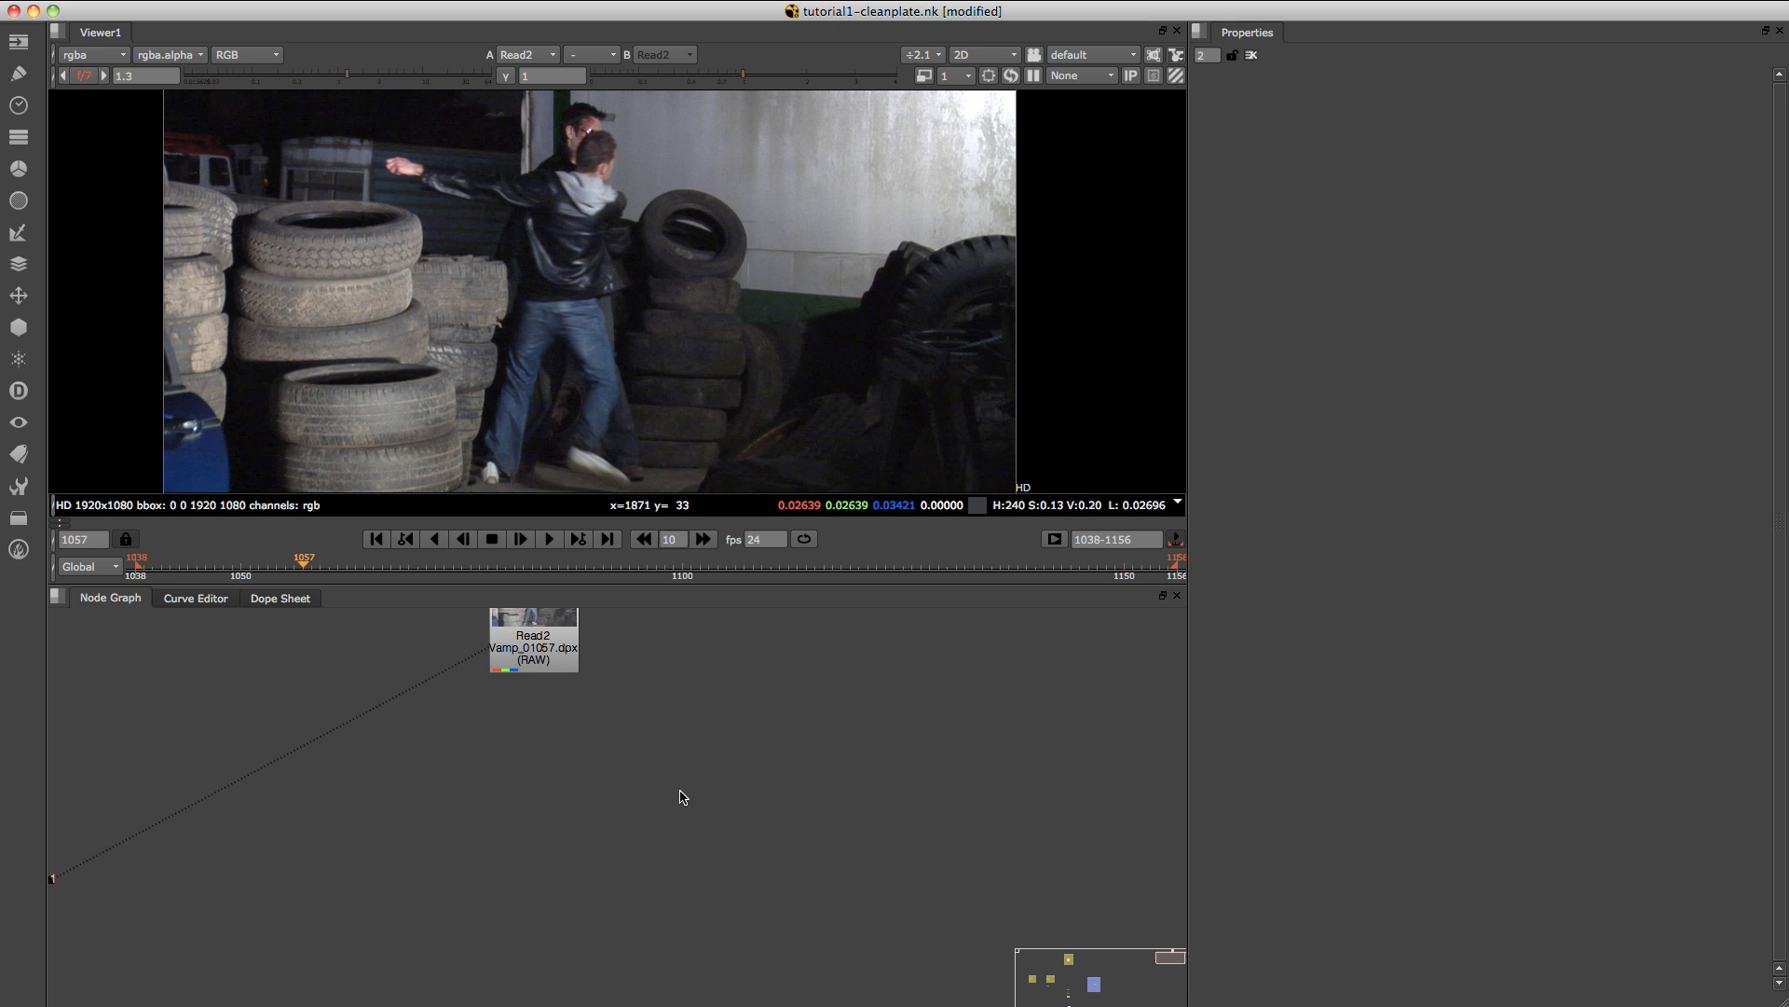
key(Tab)
text(reti)
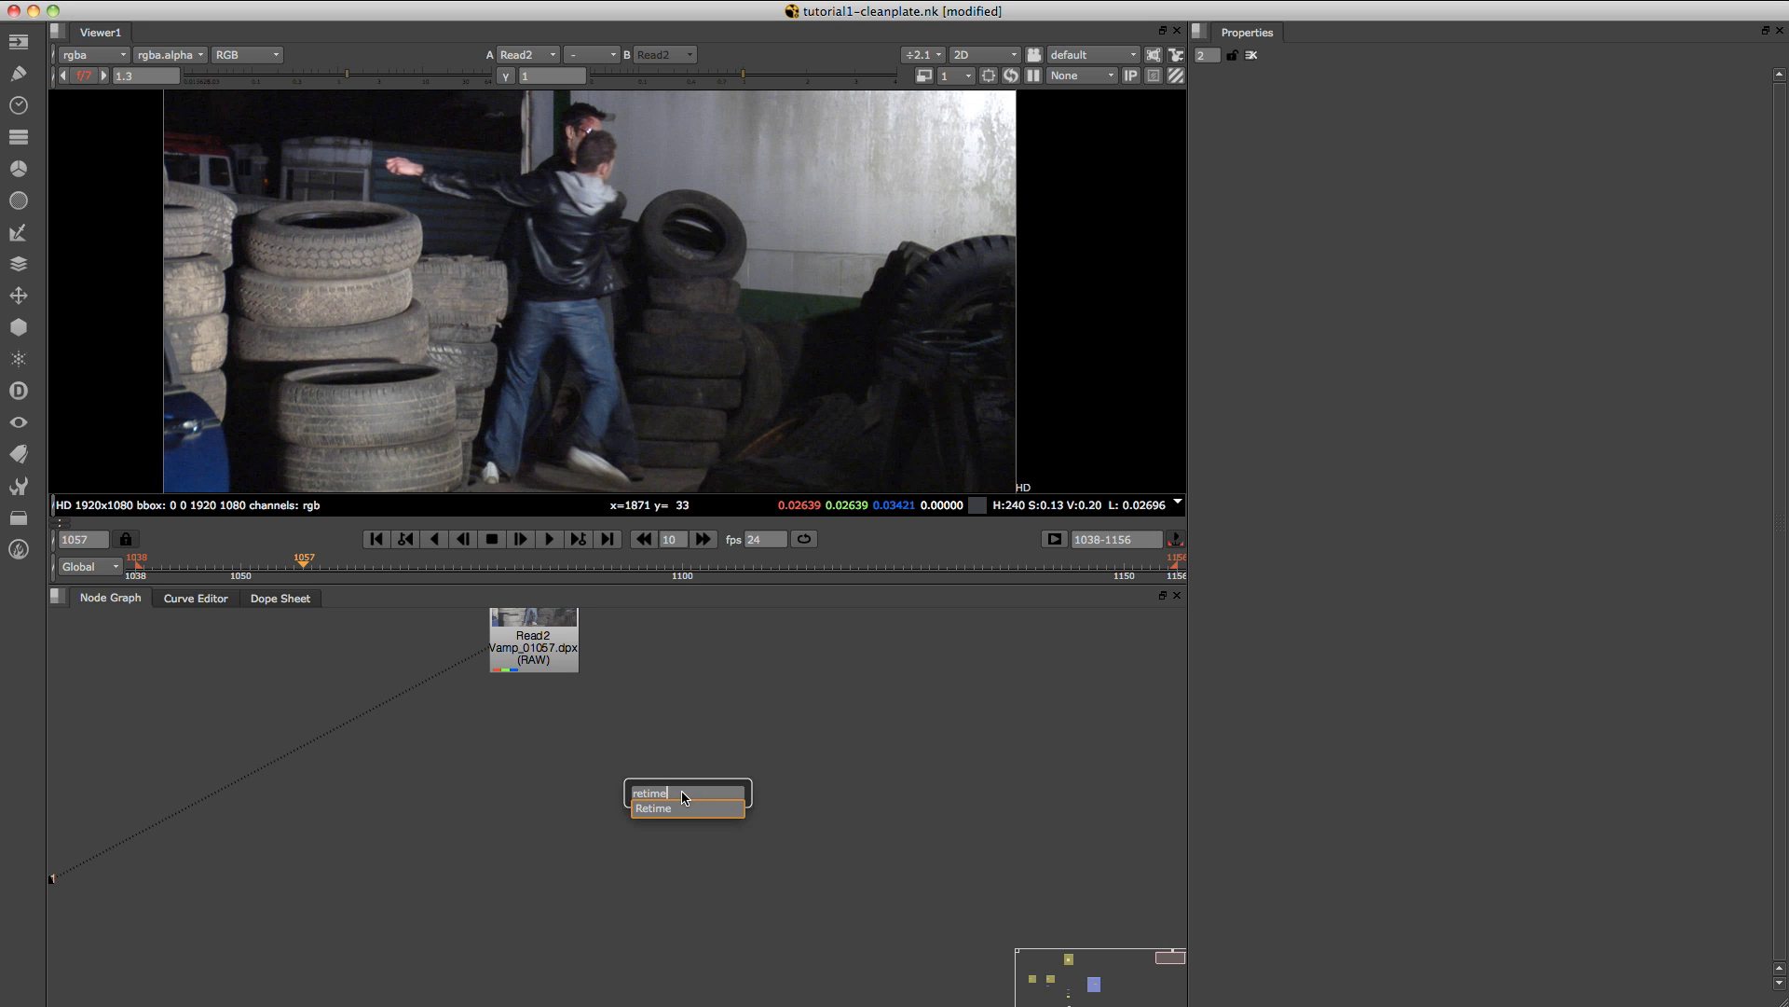
text(me)
key(Return)
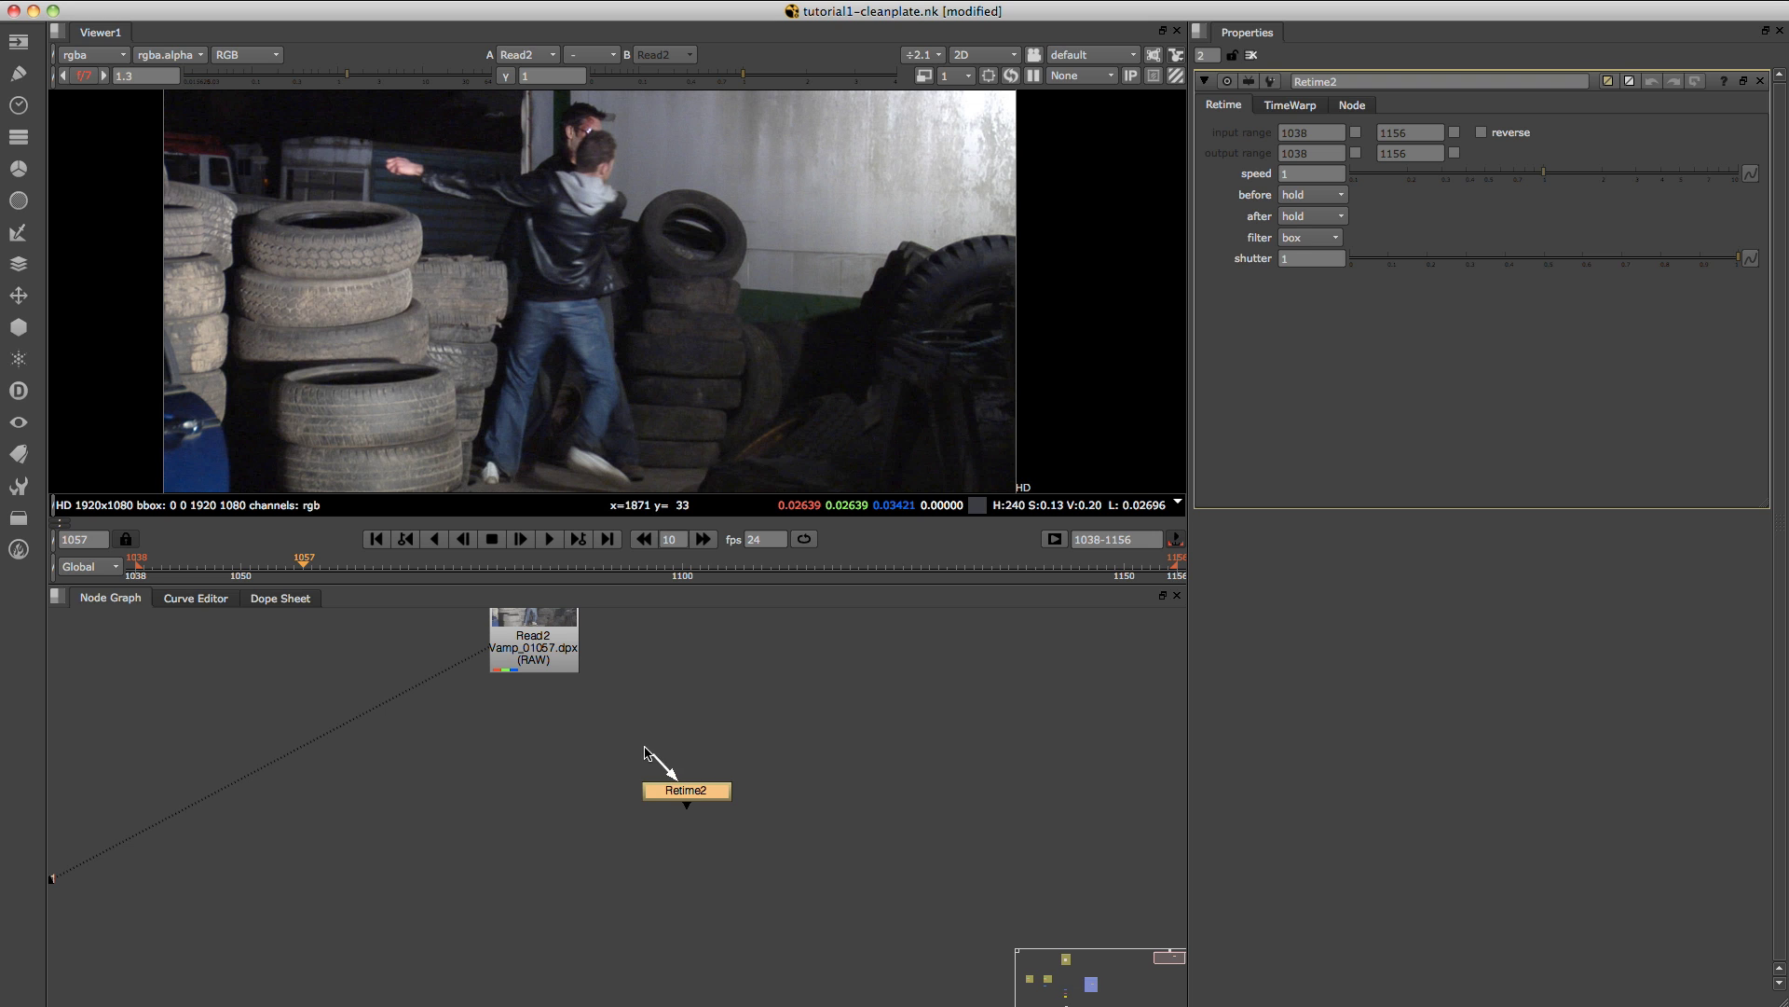
drag(636, 744, 527, 632)
drag(705, 795, 762, 848)
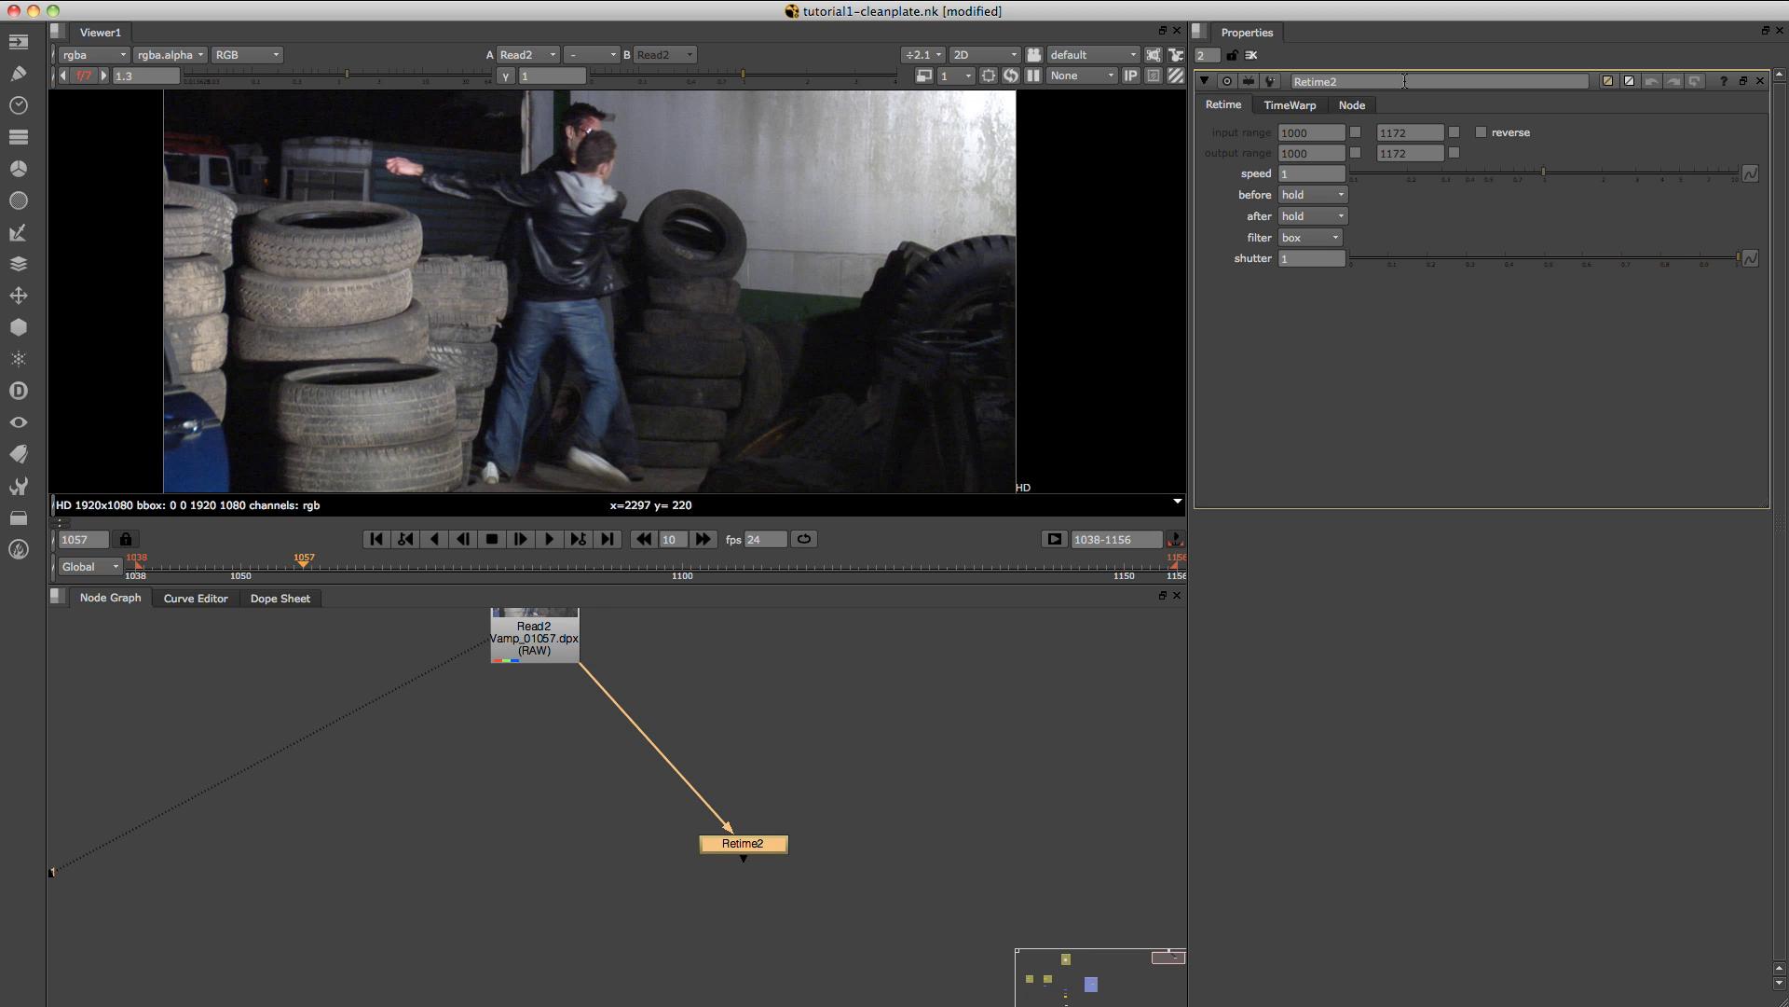
Set the Retime2 input range to 1038–1057 and view the Retime2 output.
click(1355, 133)
click(1324, 141)
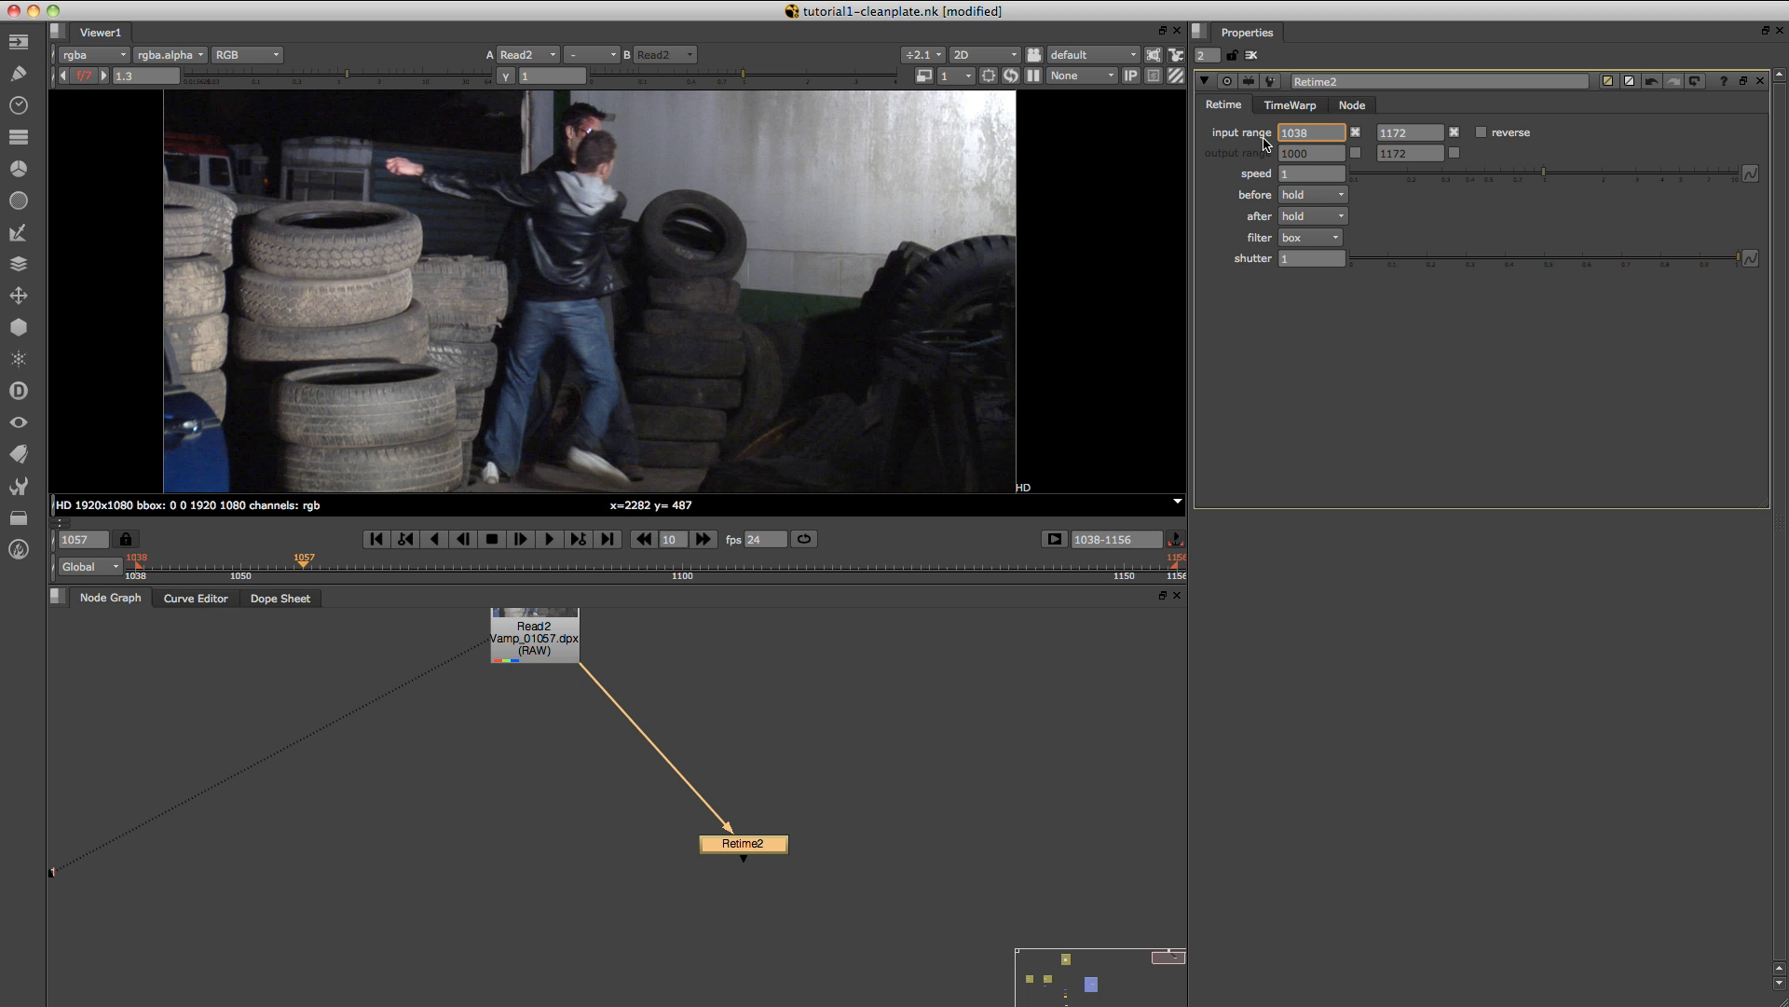
click(1399, 135)
text(105)
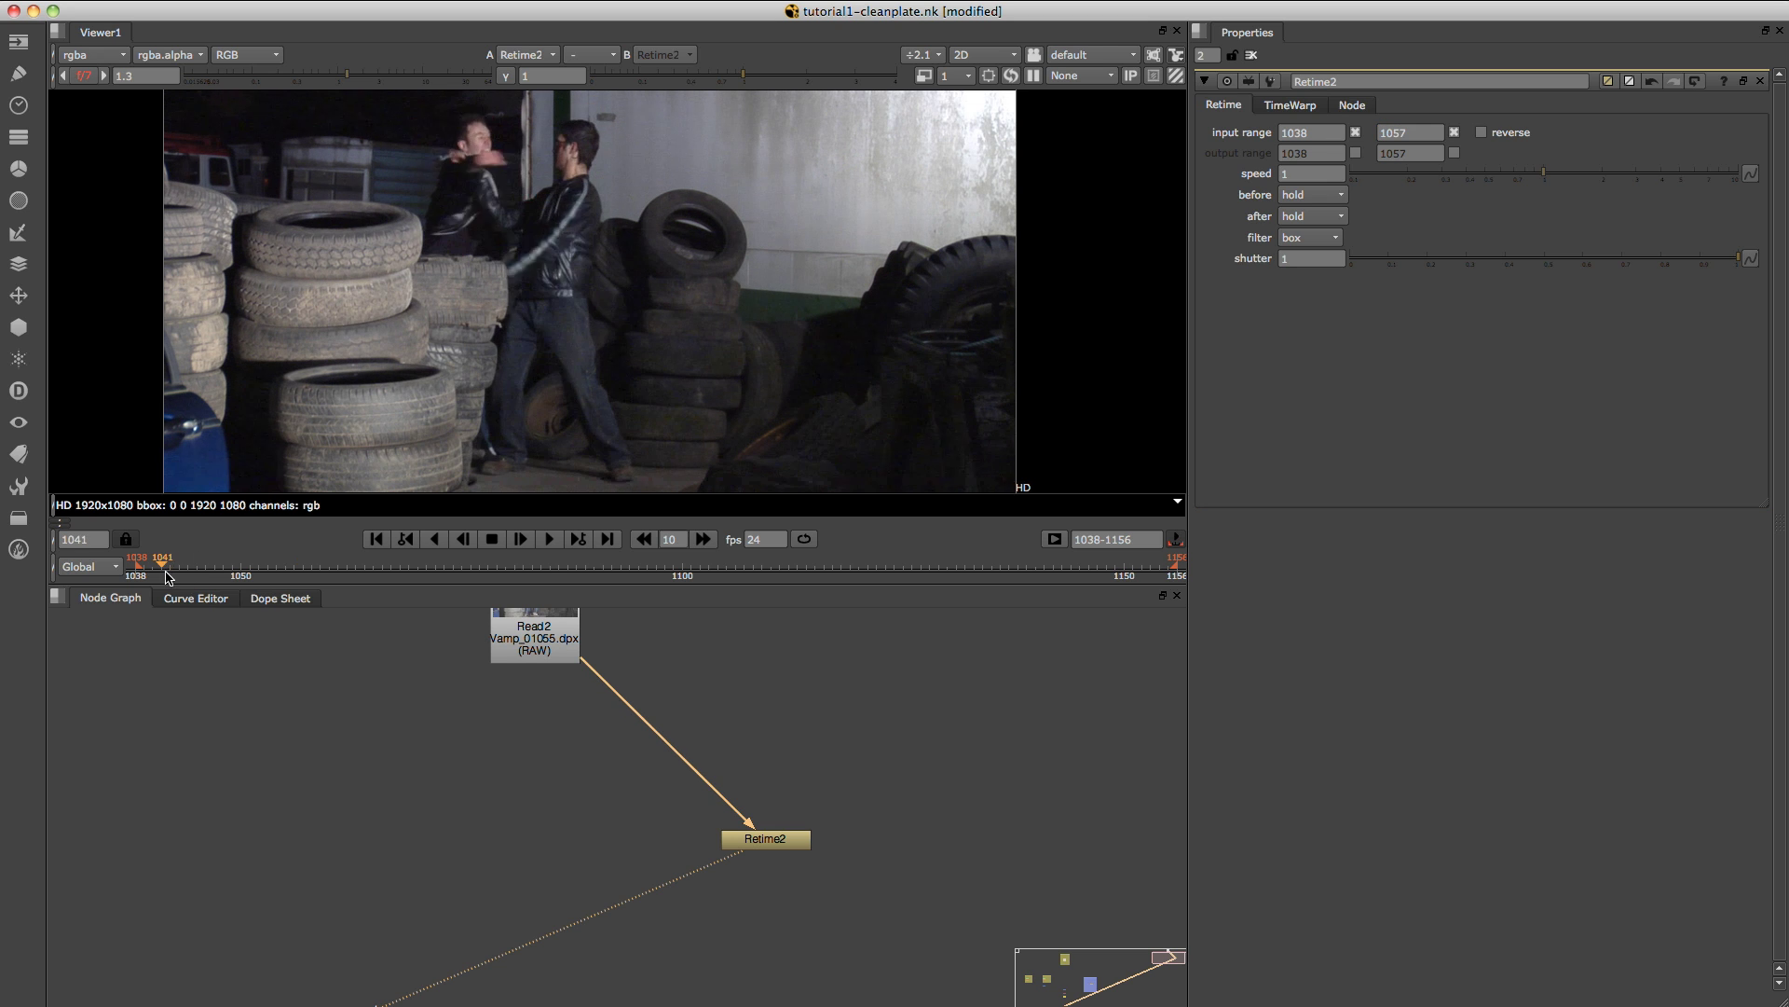
text(7)
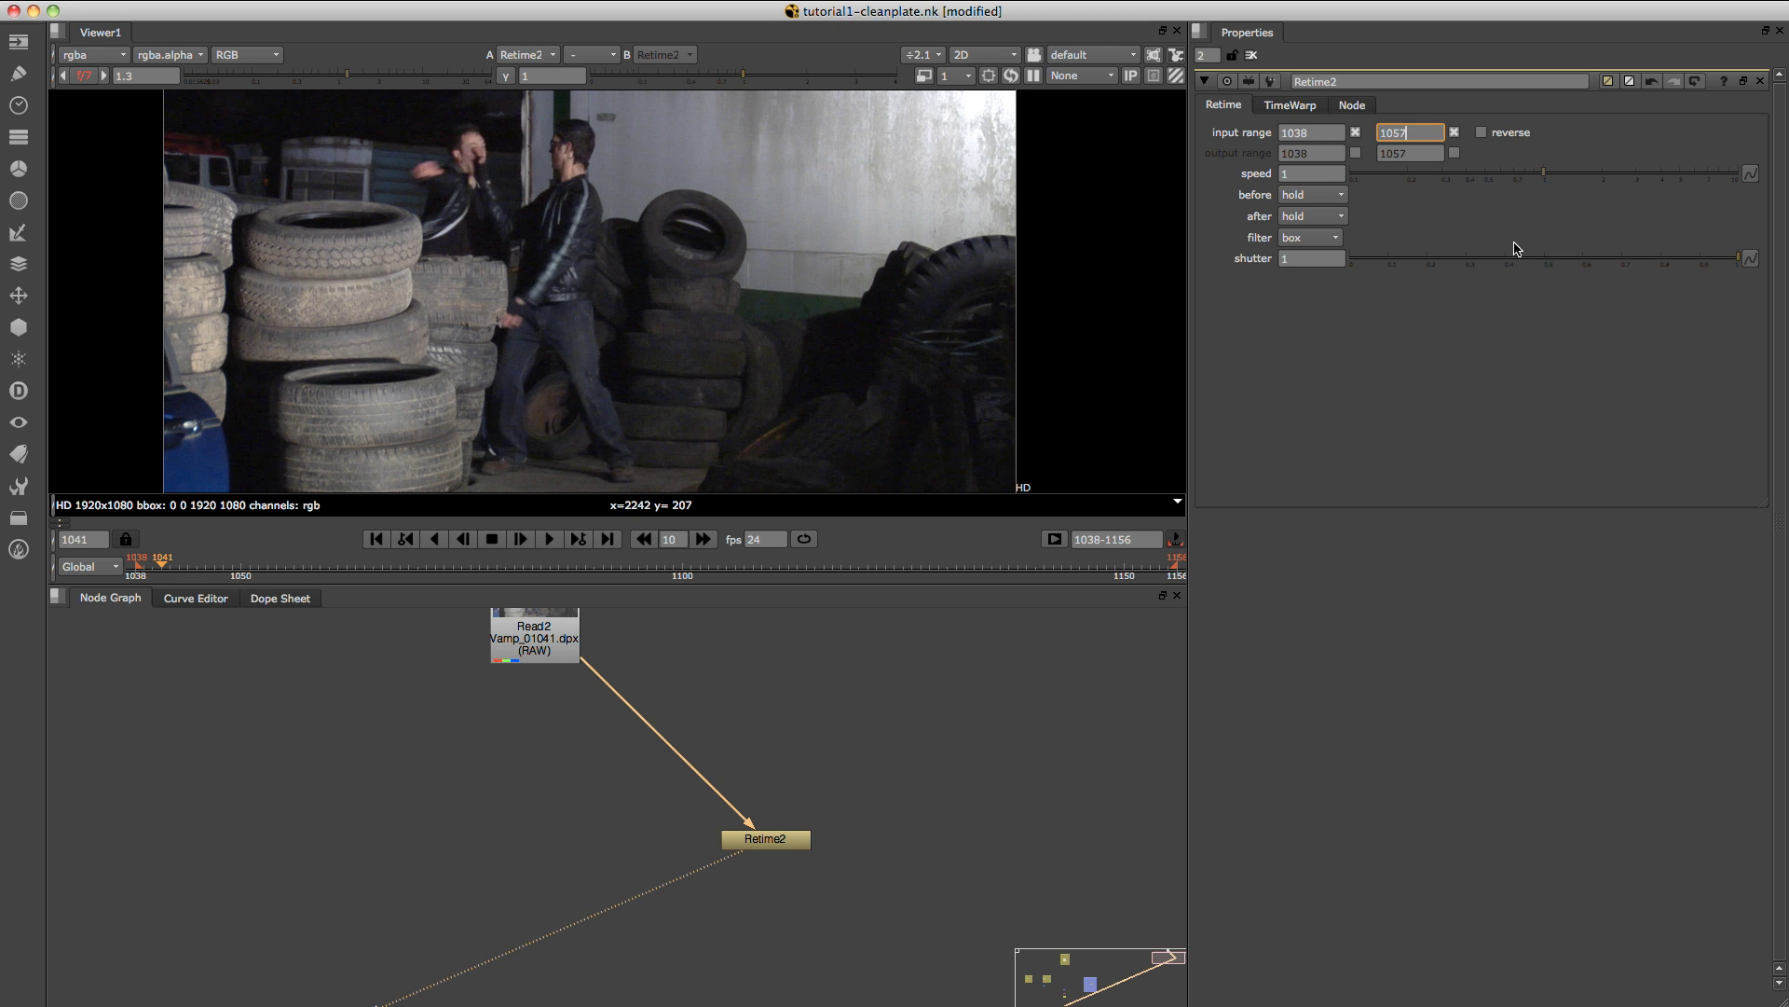
Set both the before and after behaviour of Retime2 to loop.
click(1316, 203)
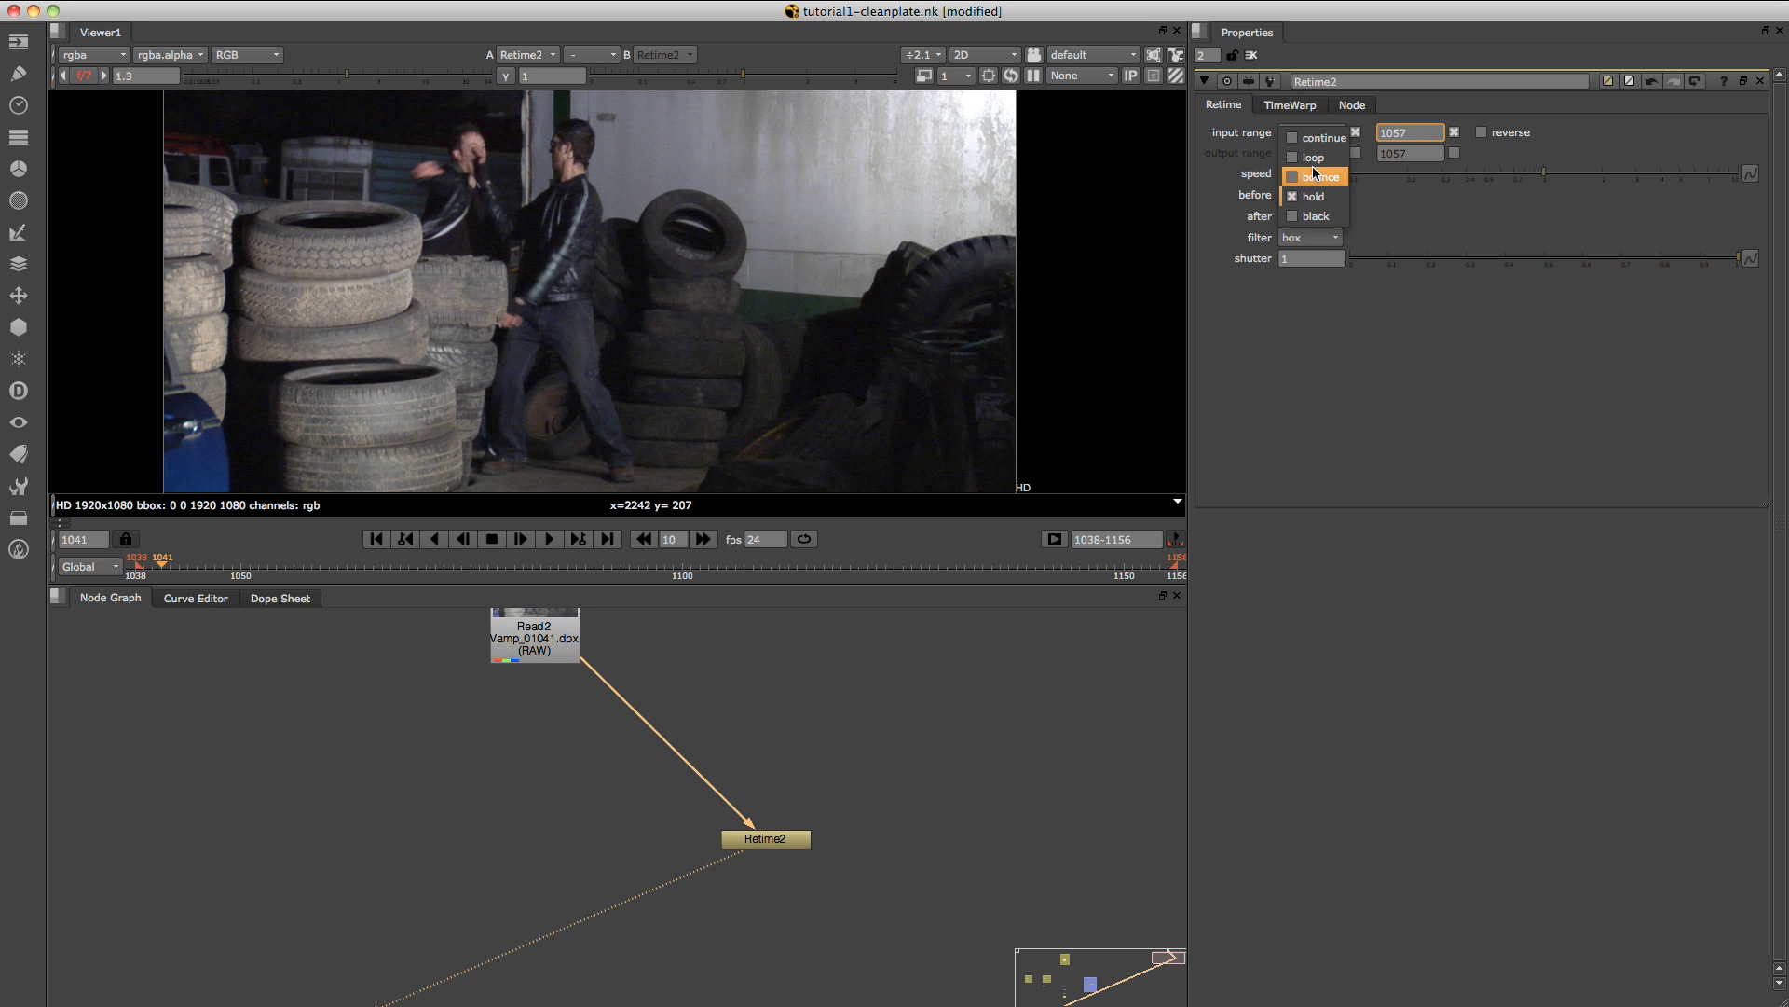
click(1311, 166)
click(1326, 215)
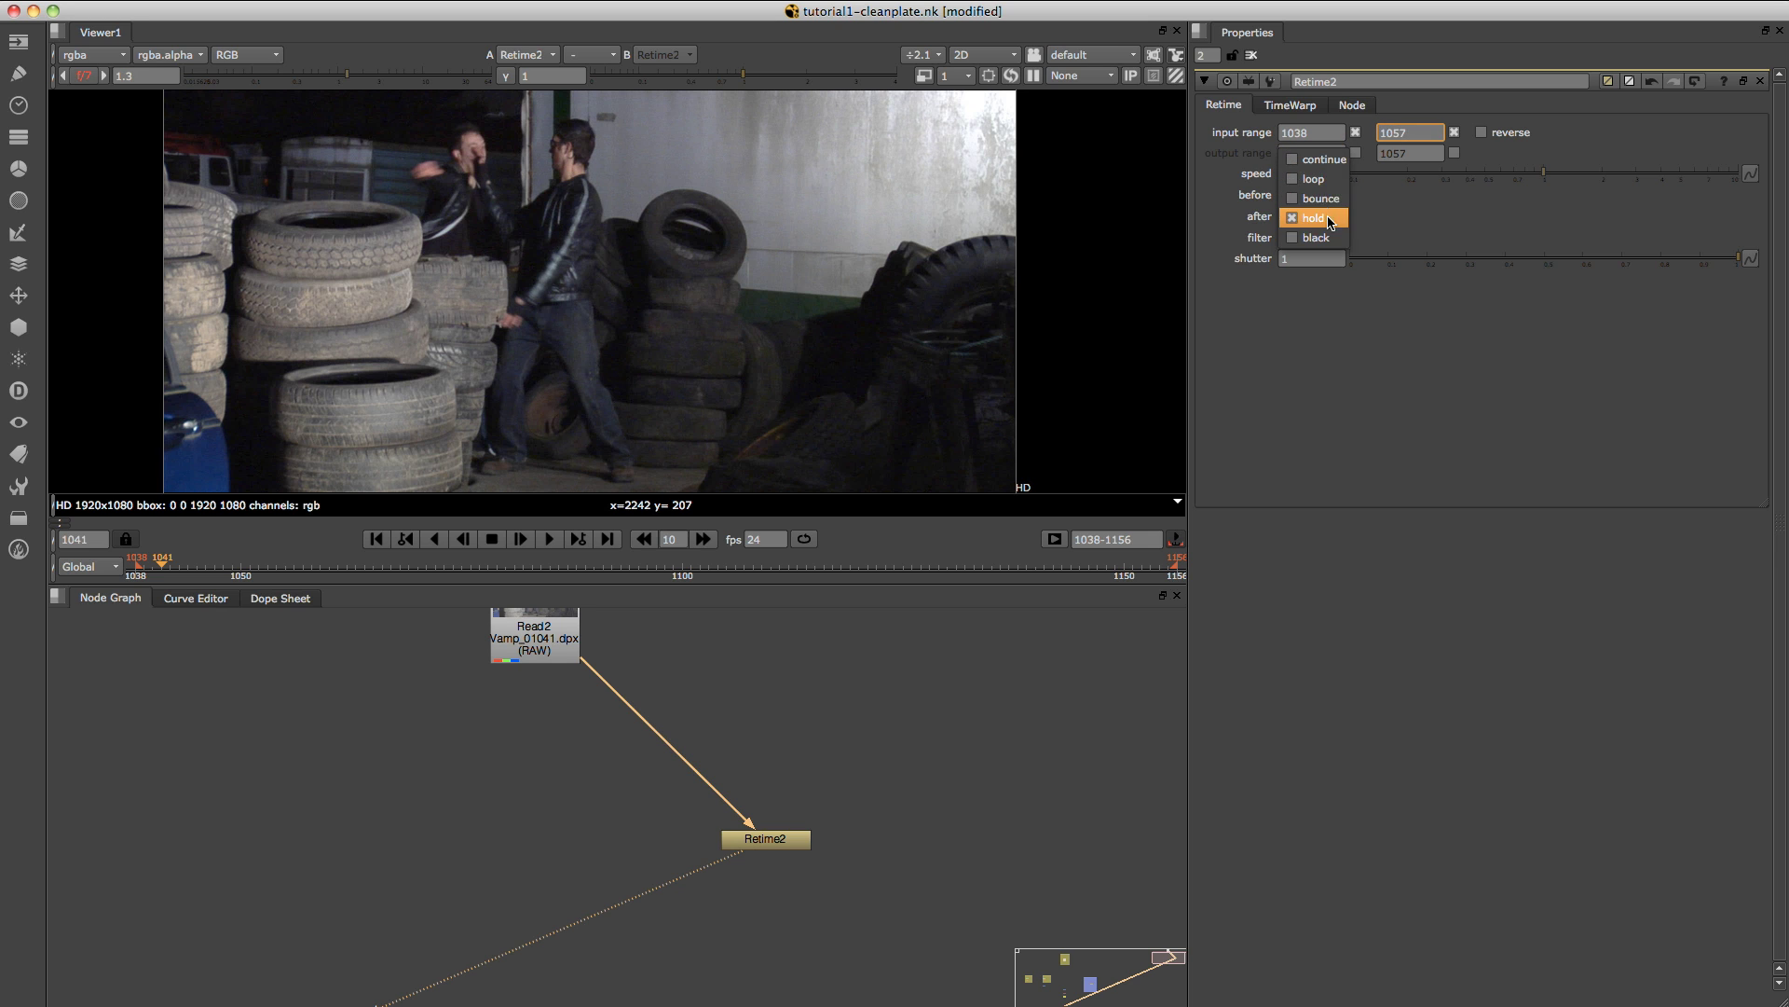
click(1311, 177)
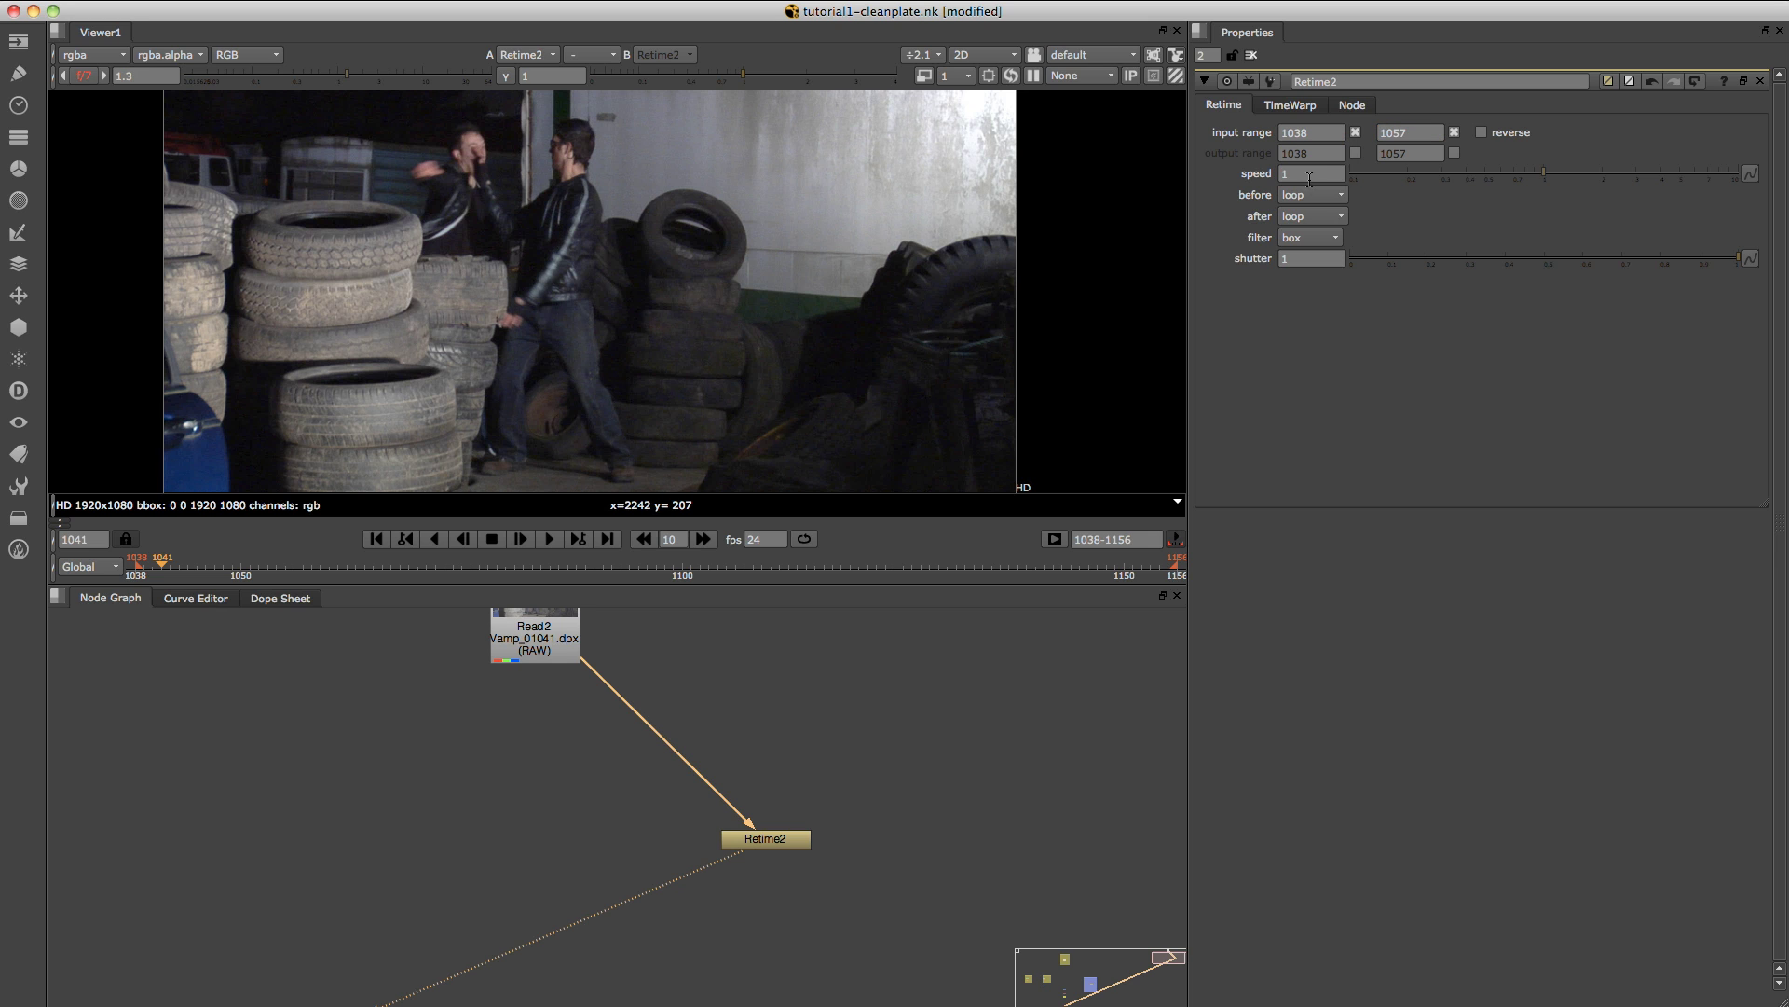
Play the looped footage and inspect the grain on the wall and tyres up close, including in the blue channel.
click(549, 539)
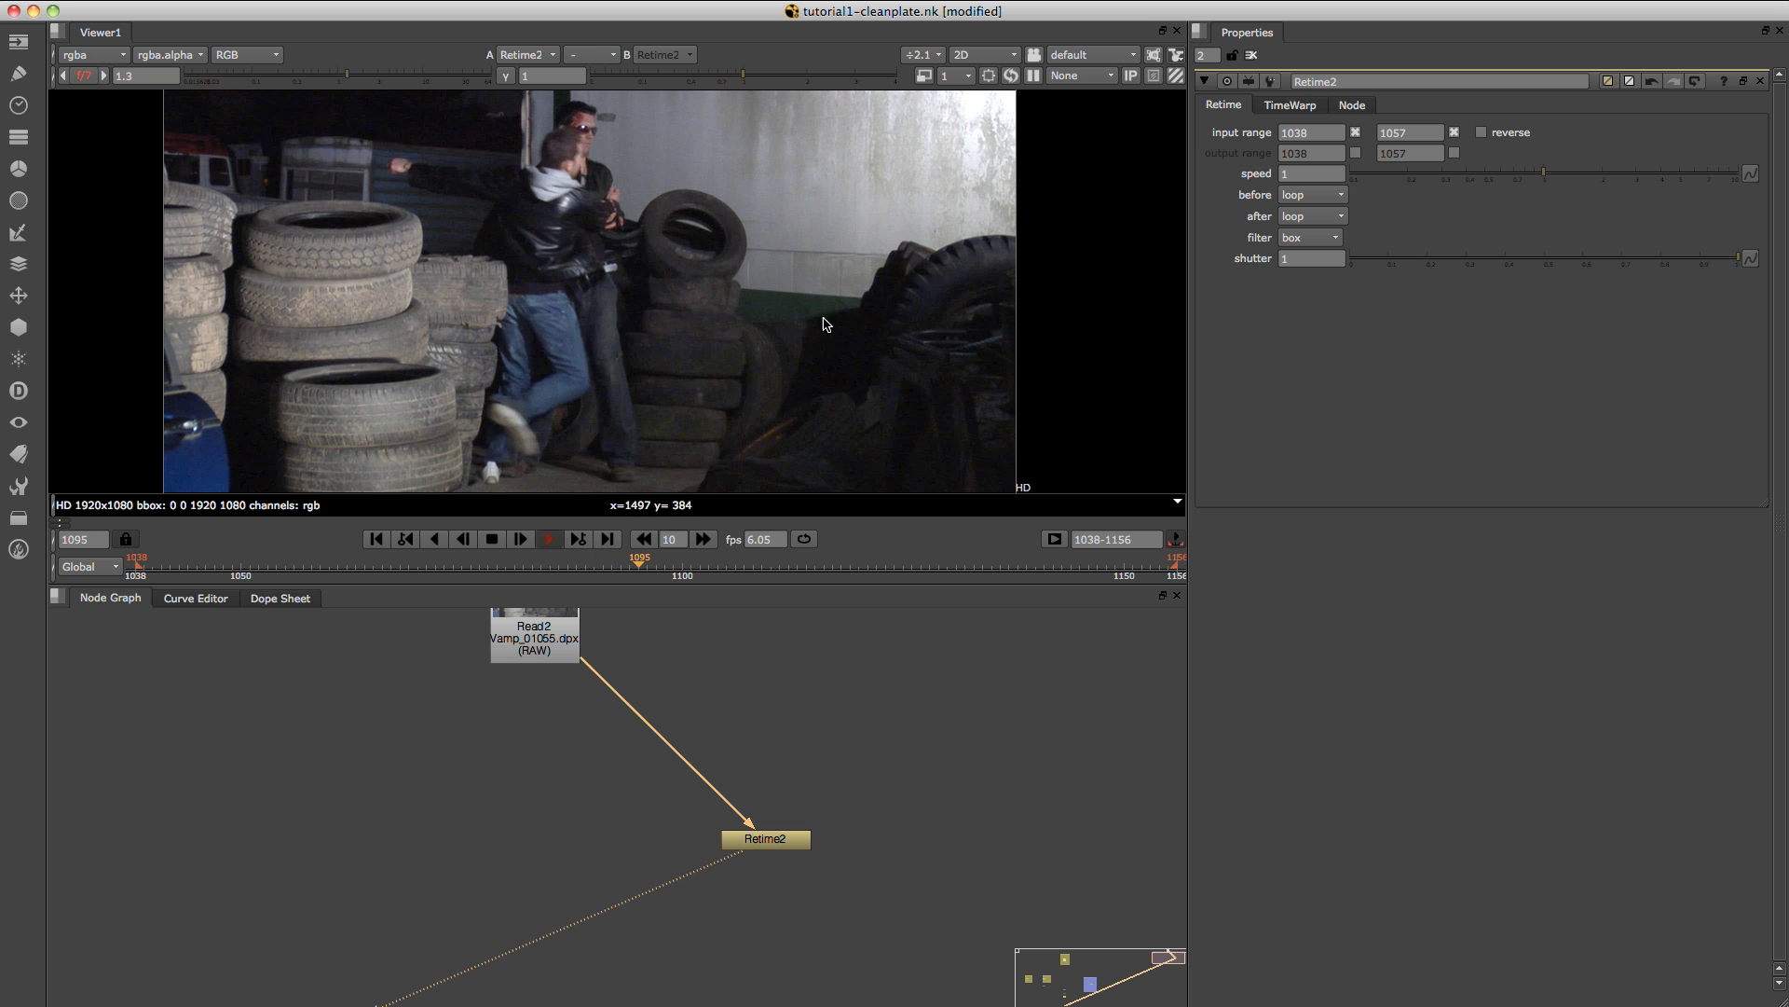
scroll(811, 315, up, 3)
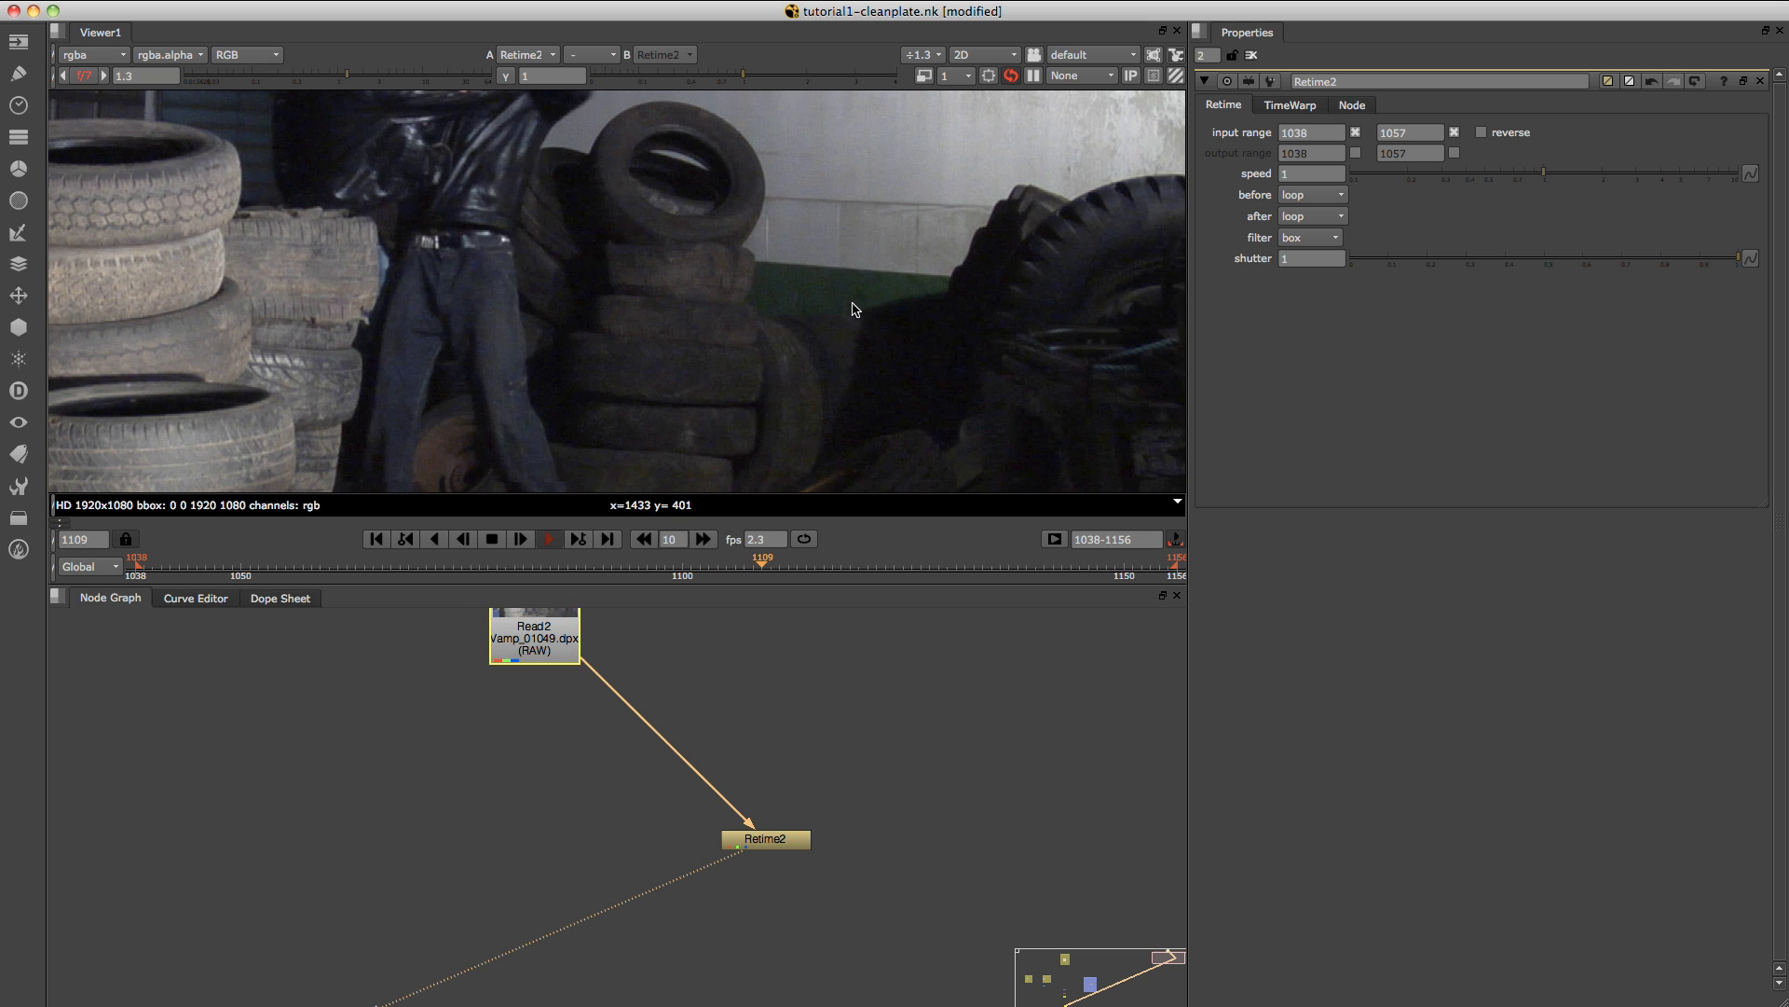
key(b)
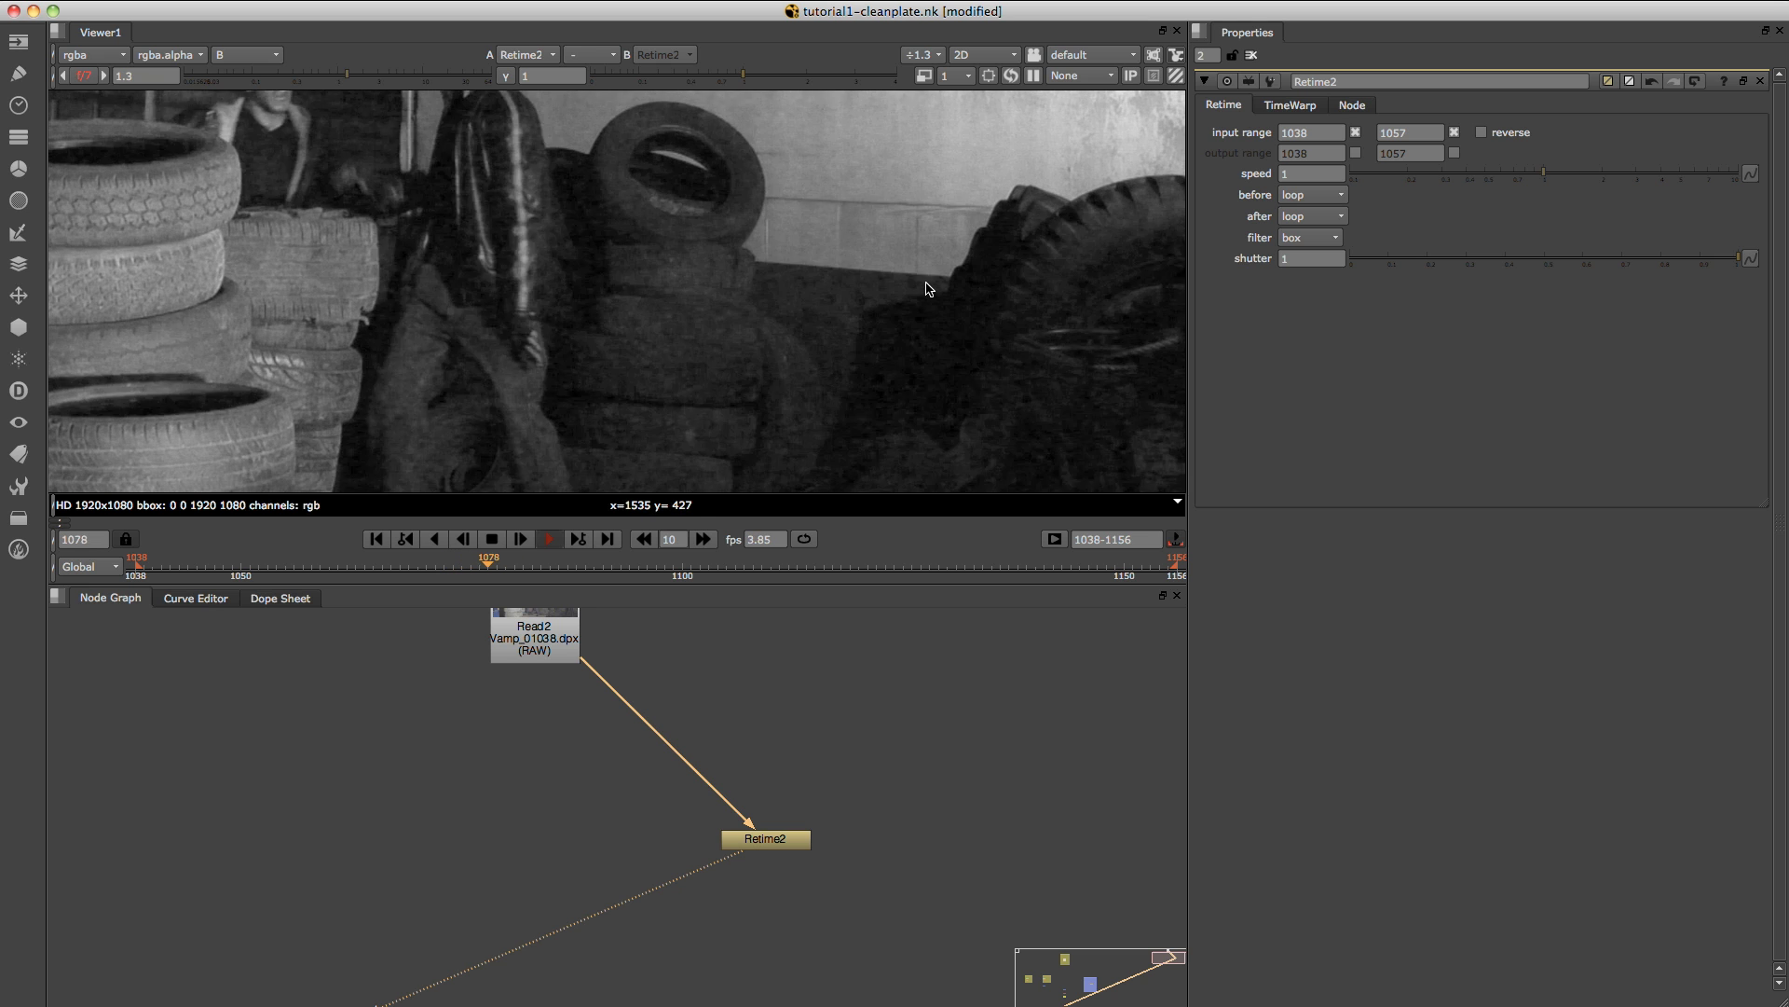
key(b)
key(f)
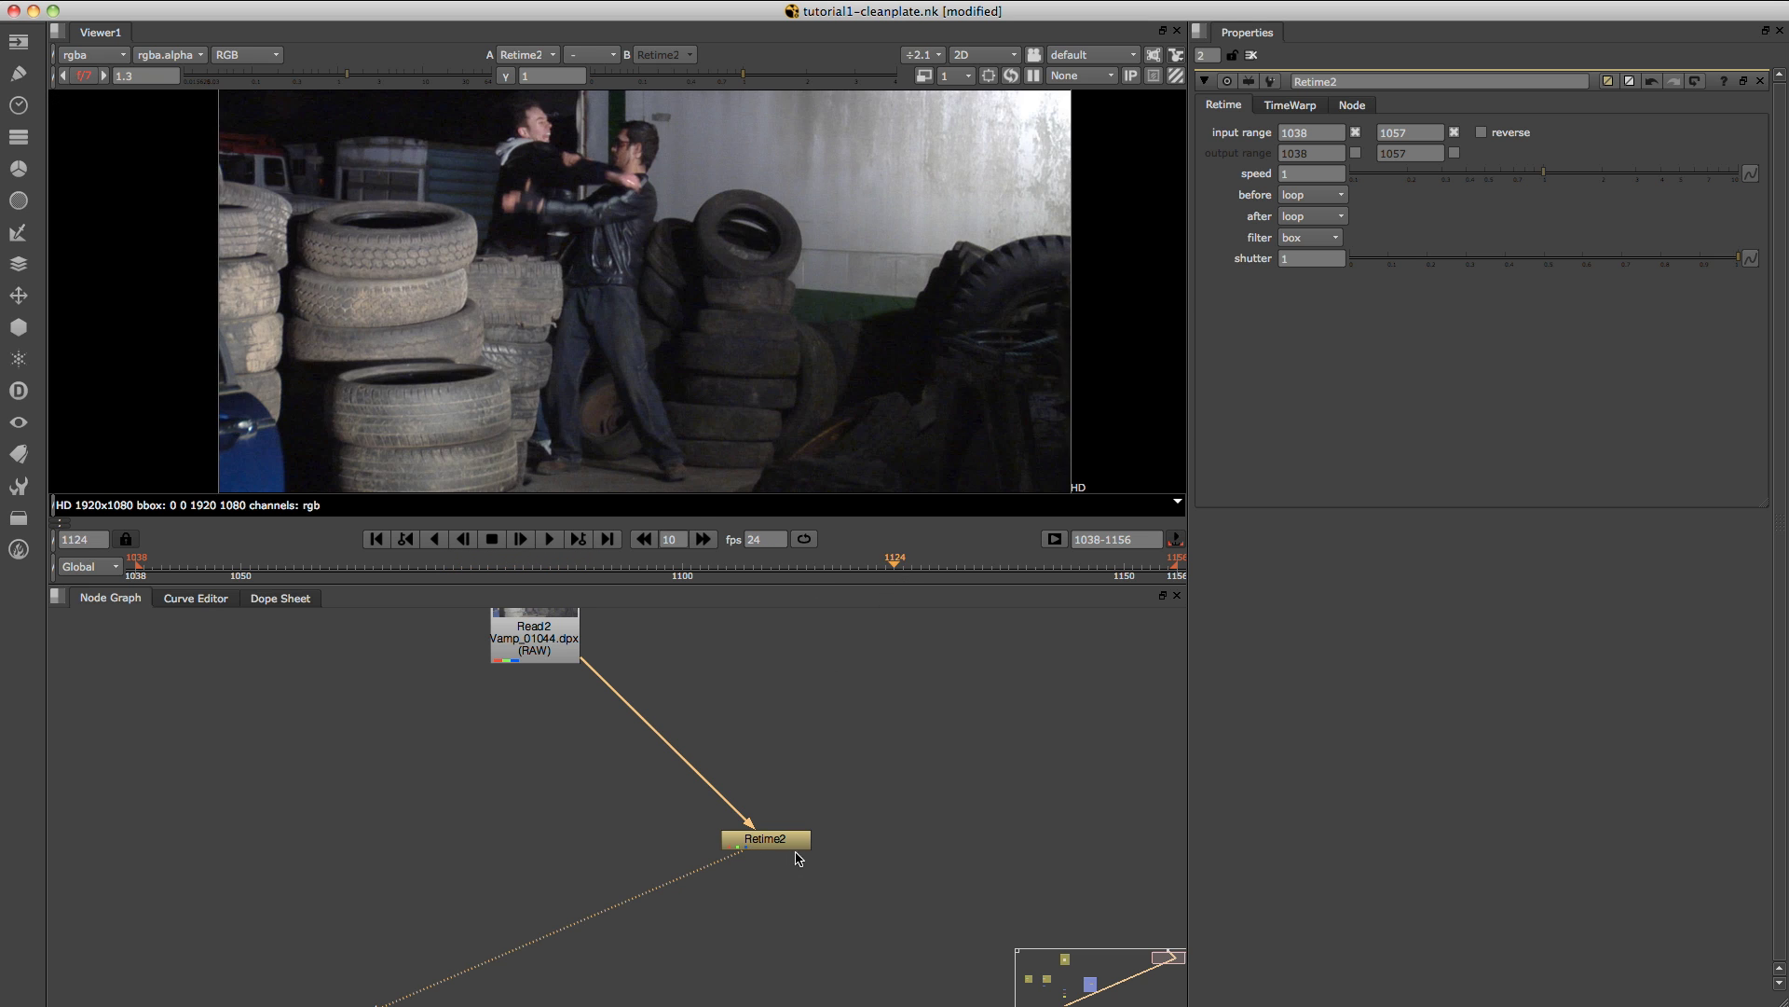
Insert two dots in the connection between Read2 and Retime2 and arrange them so the line runs at right angles.
drag(798, 850, 815, 859)
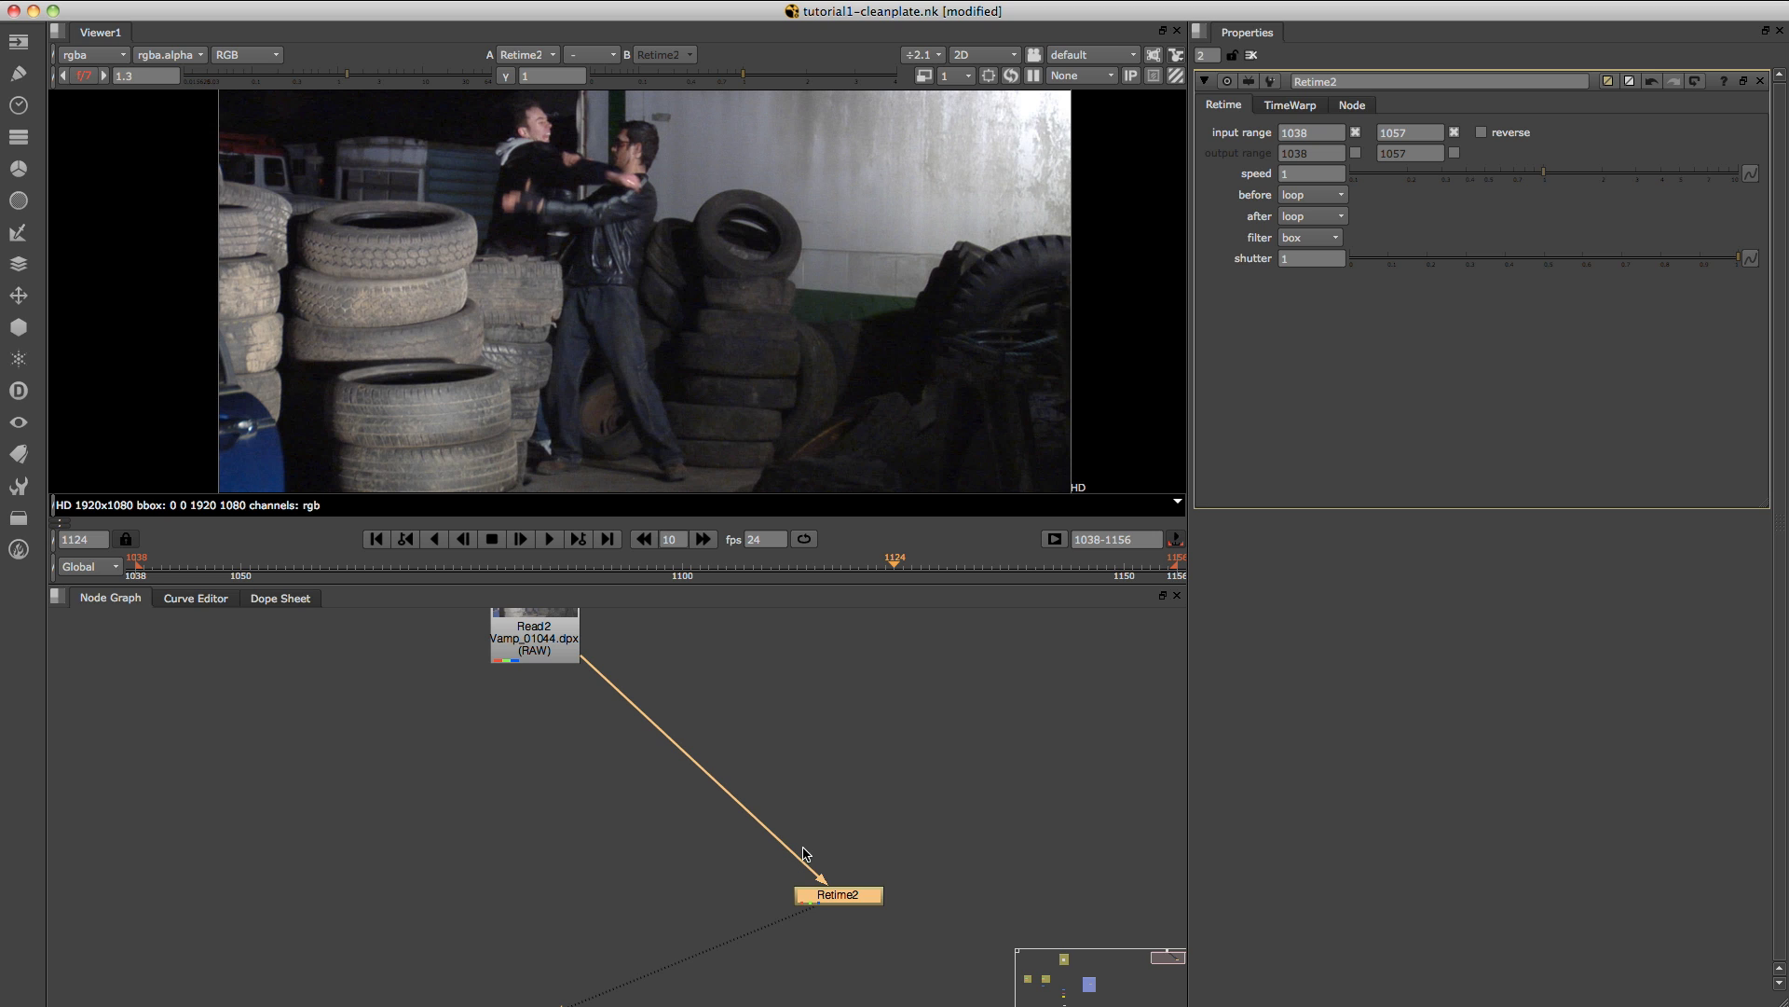
middle_drag(715, 750, 767, 770)
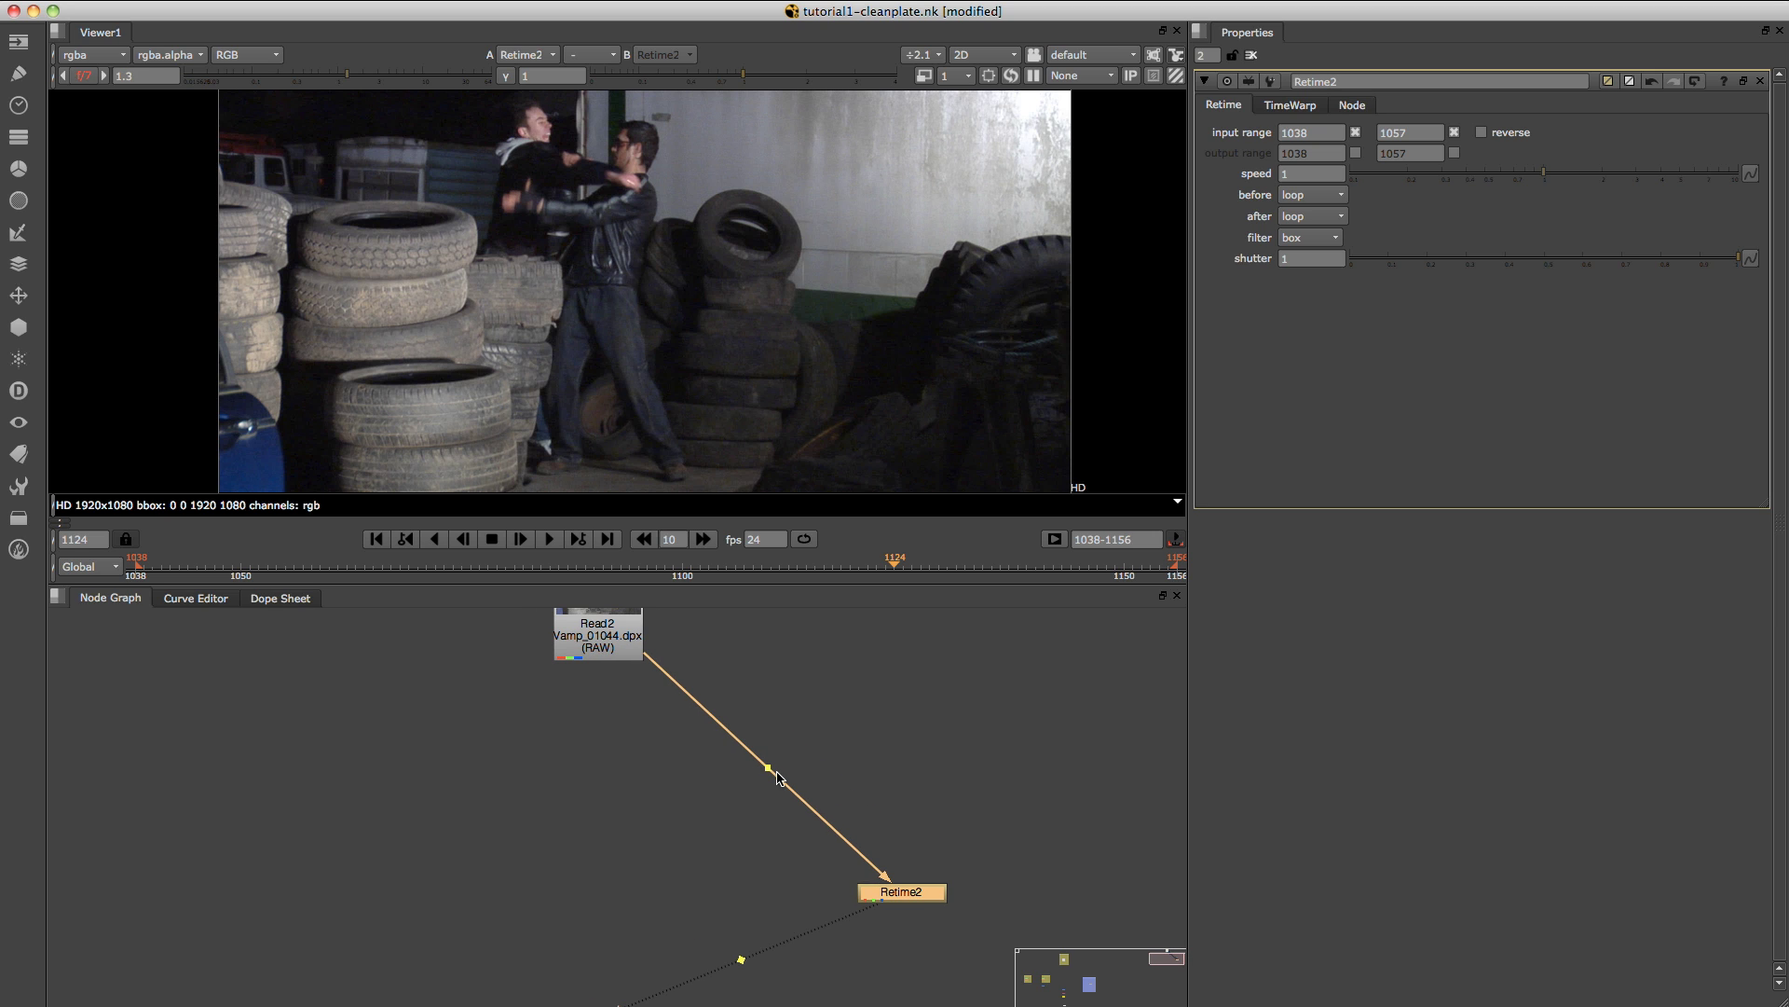
ctrl+click(768, 769)
drag(769, 772, 596, 896)
middle_drag(597, 902, 475, 786)
drag(799, 783, 939, 797)
drag(708, 786, 966, 760)
click(983, 789)
middle_drag(877, 811, 879, 718)
drag(959, 693, 959, 925)
drag(969, 667, 971, 691)
scroll(979, 664, down, 2)
scroll(908, 783, down, 2)
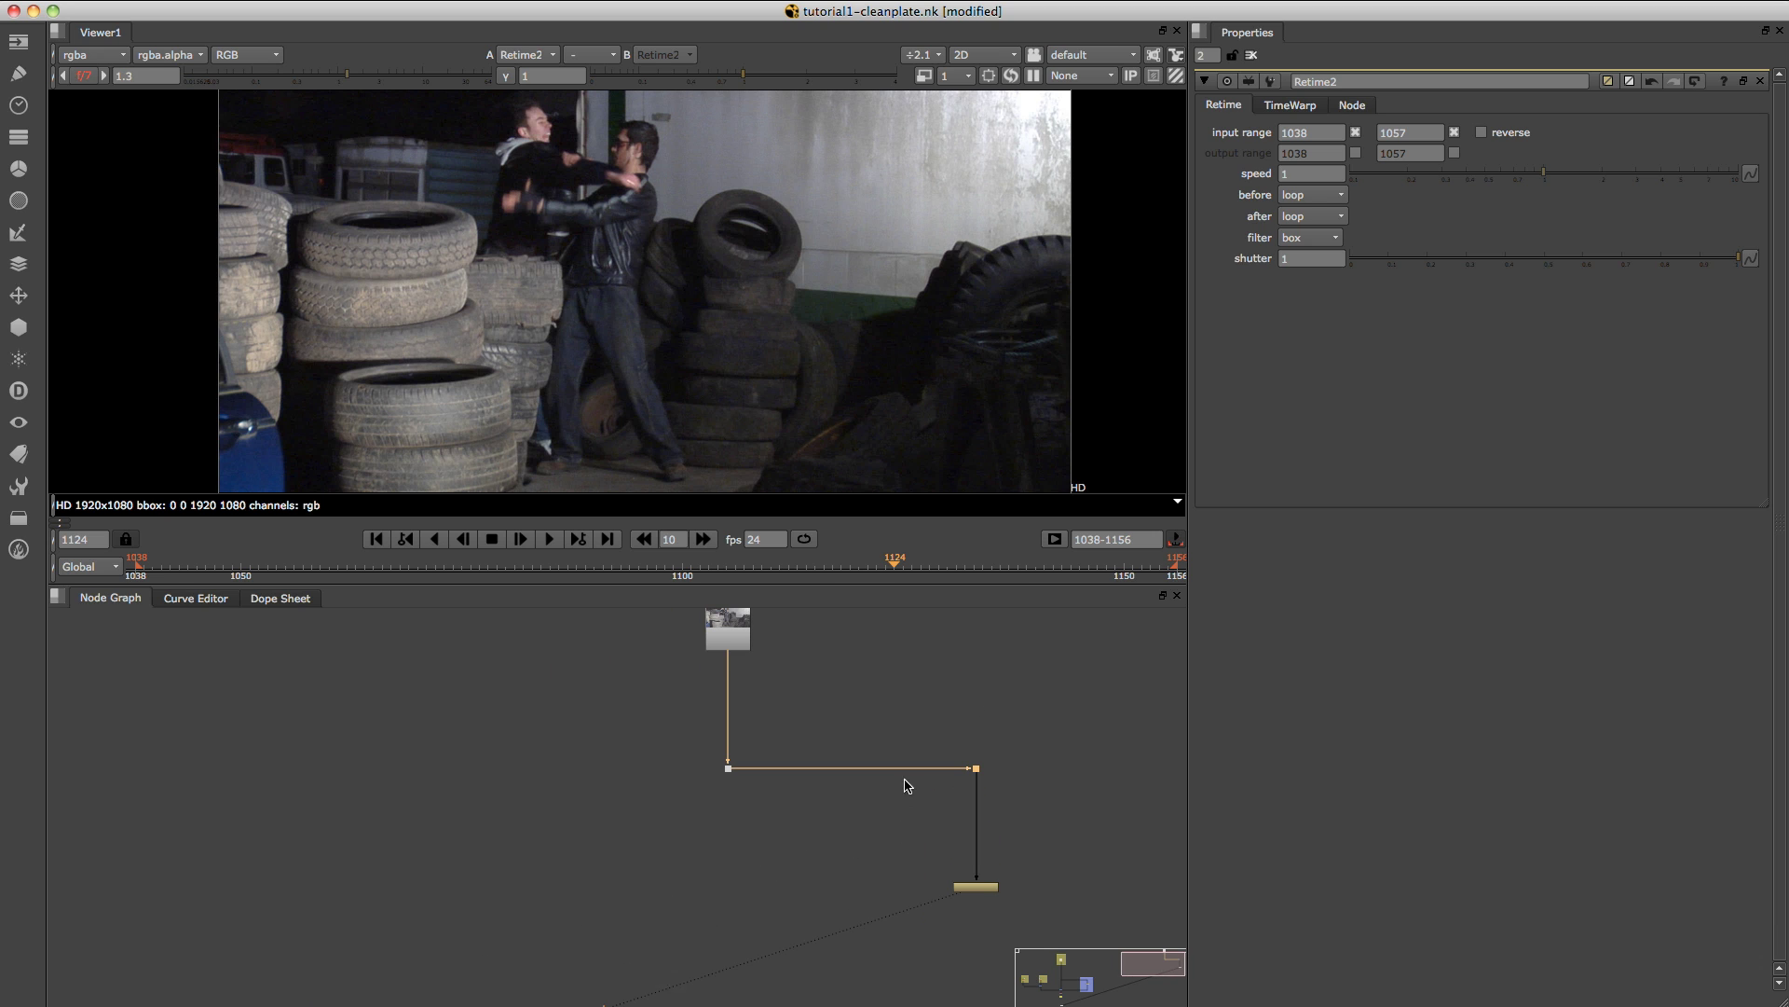
Add an unconnected KeyMix node in the empty area beneath the footage branch.
middle_drag(875, 671, 867, 731)
middle_drag(852, 874, 848, 862)
scroll(847, 862, up, 1)
scroll(811, 820, up, 2)
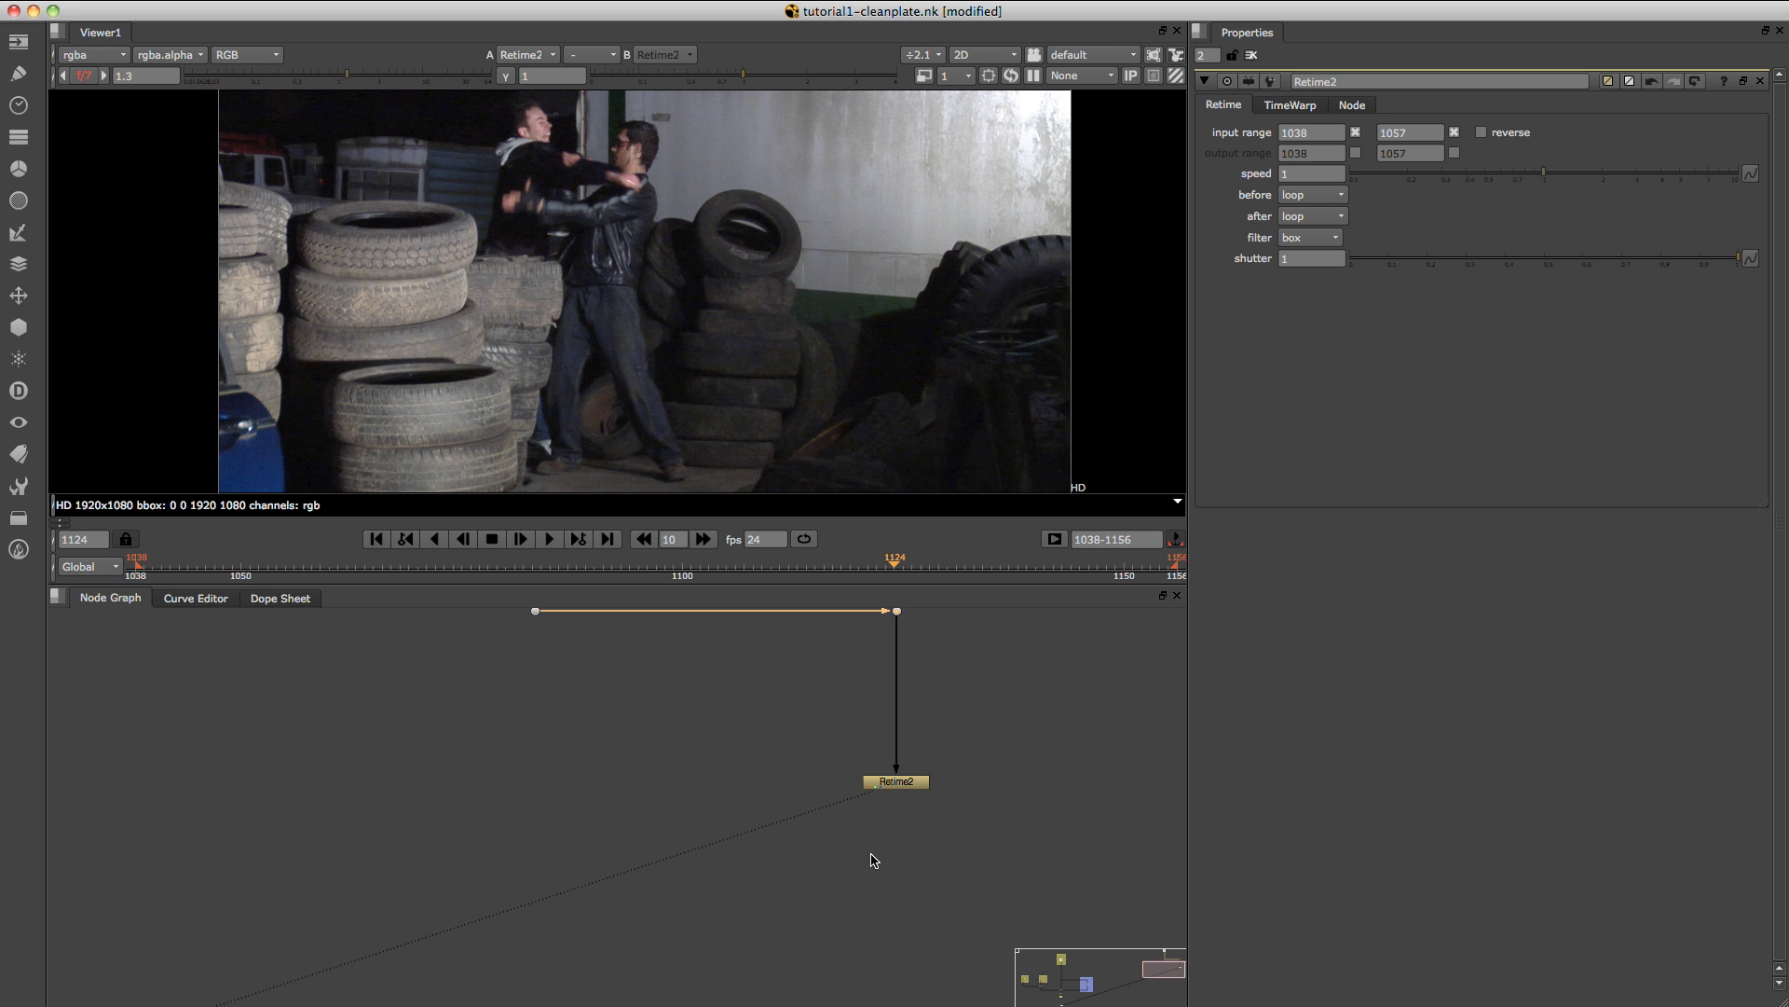
middle_drag(813, 778, 814, 825)
scroll(817, 812, down, 2)
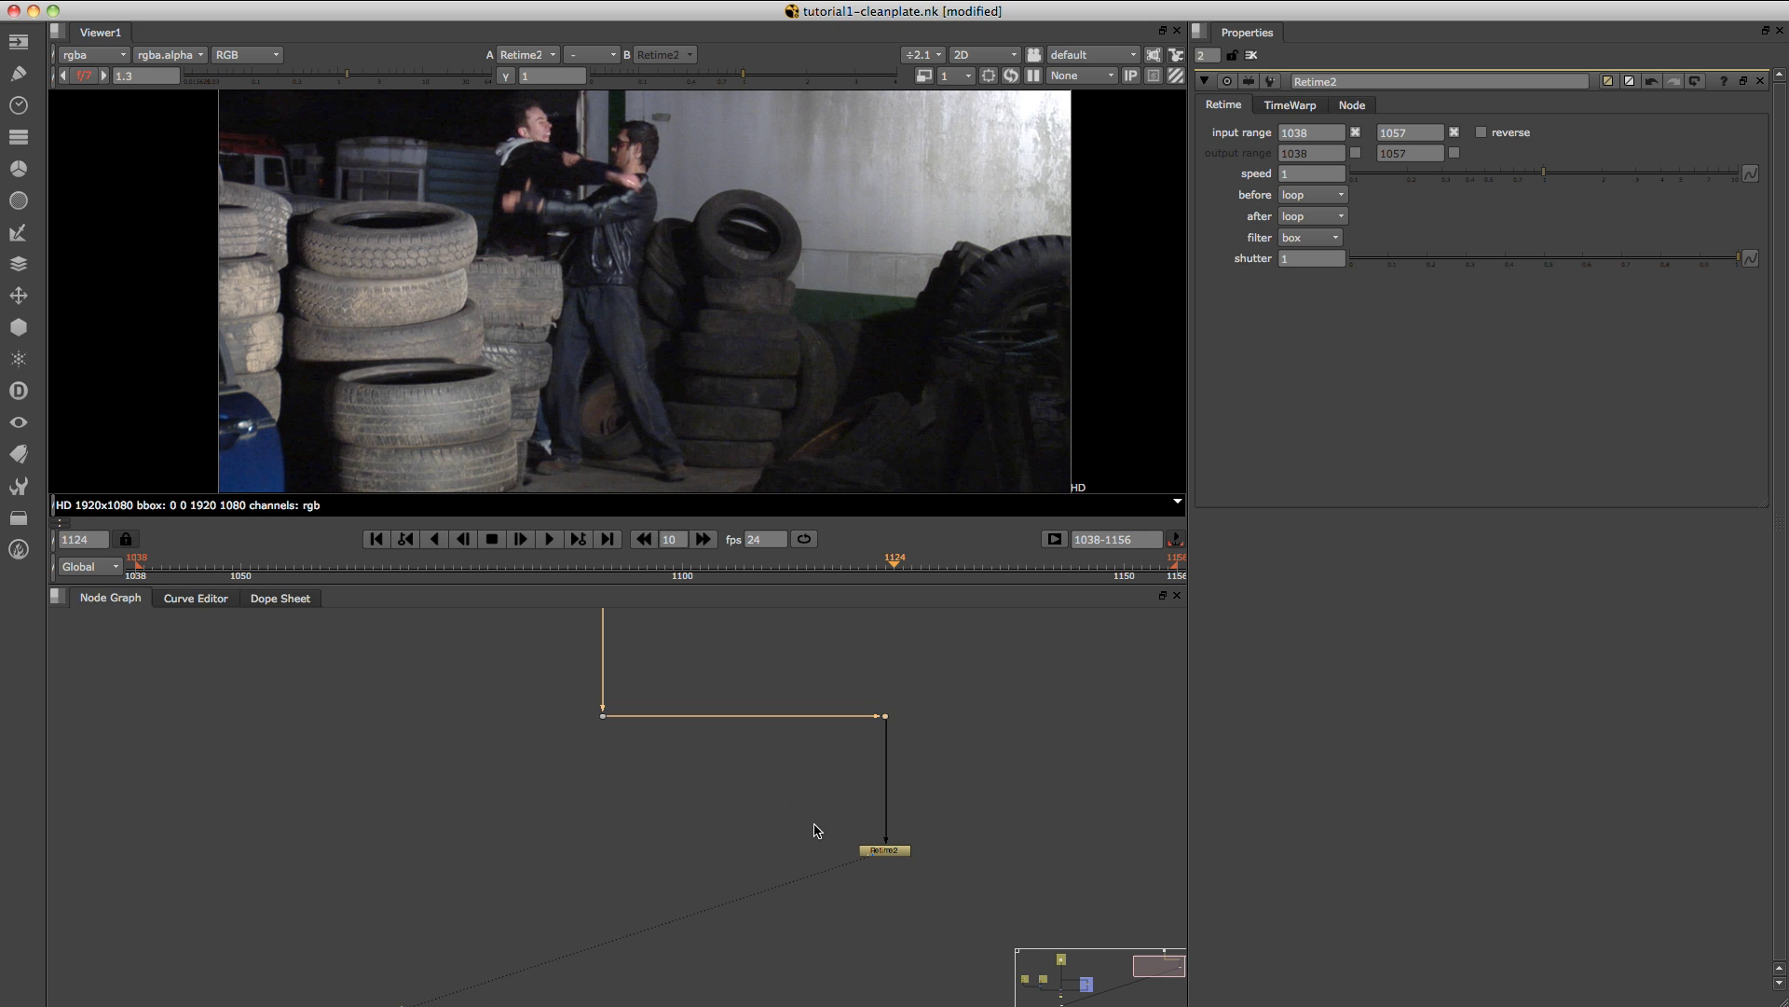
click(643, 879)
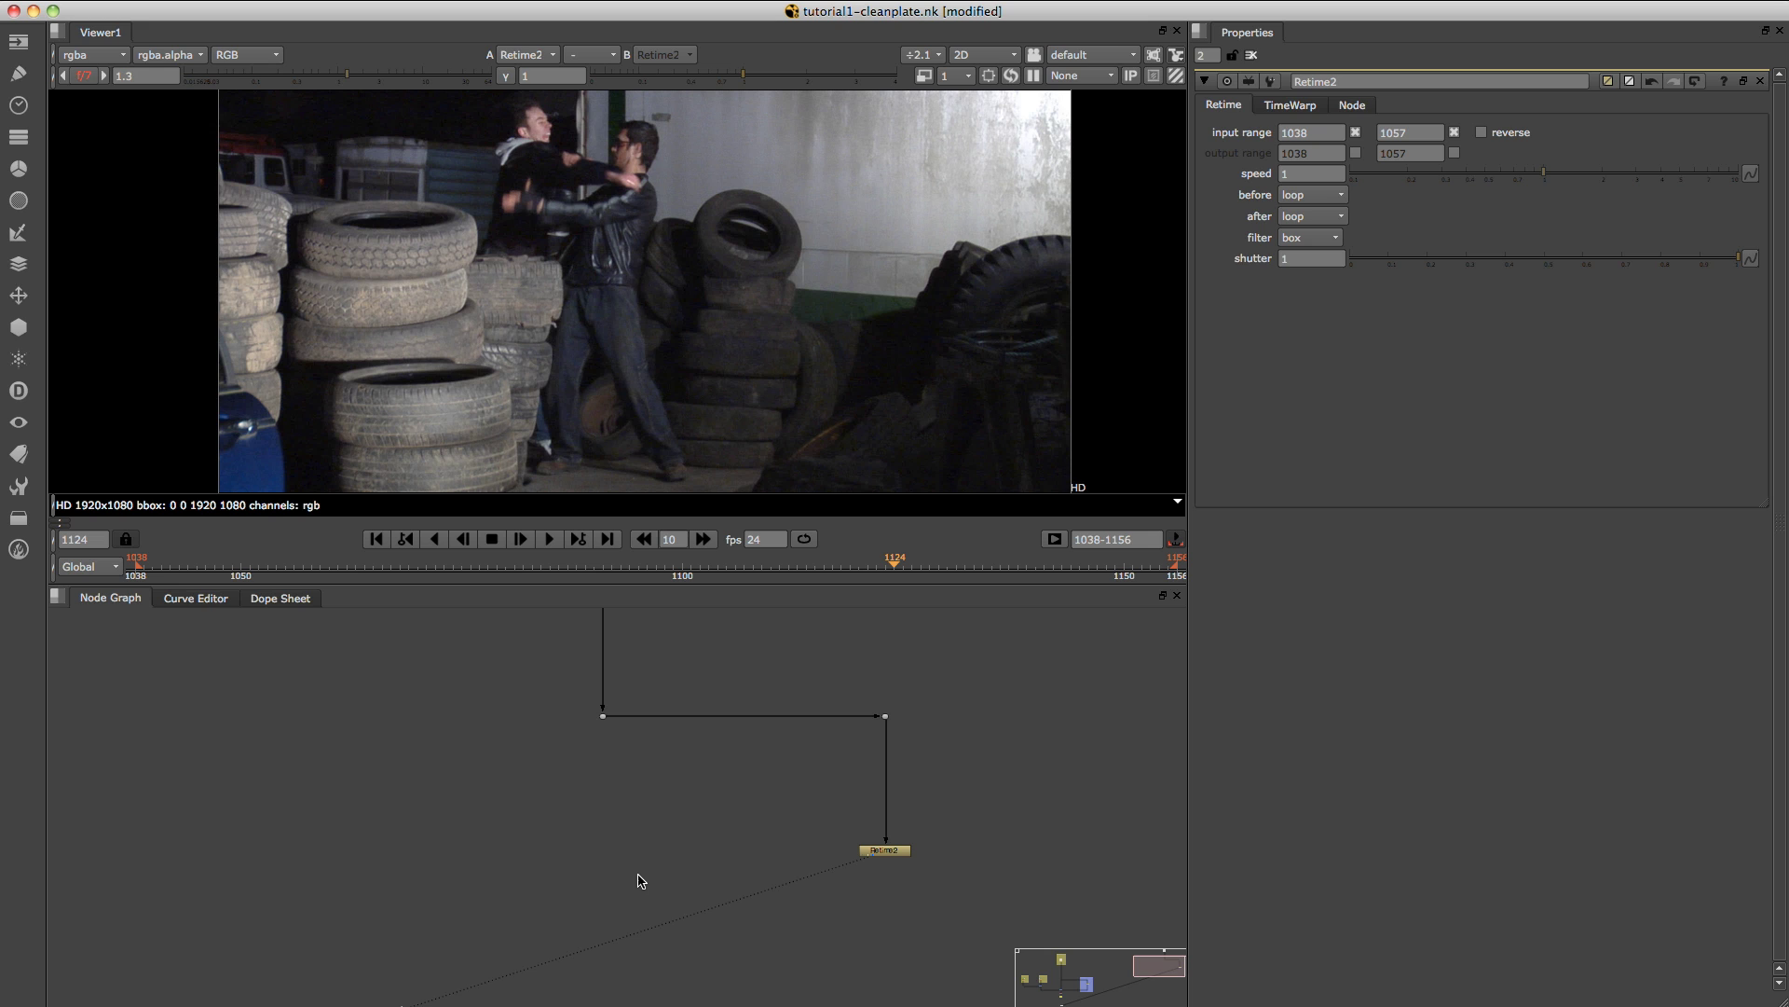
key(Tab)
text(k)
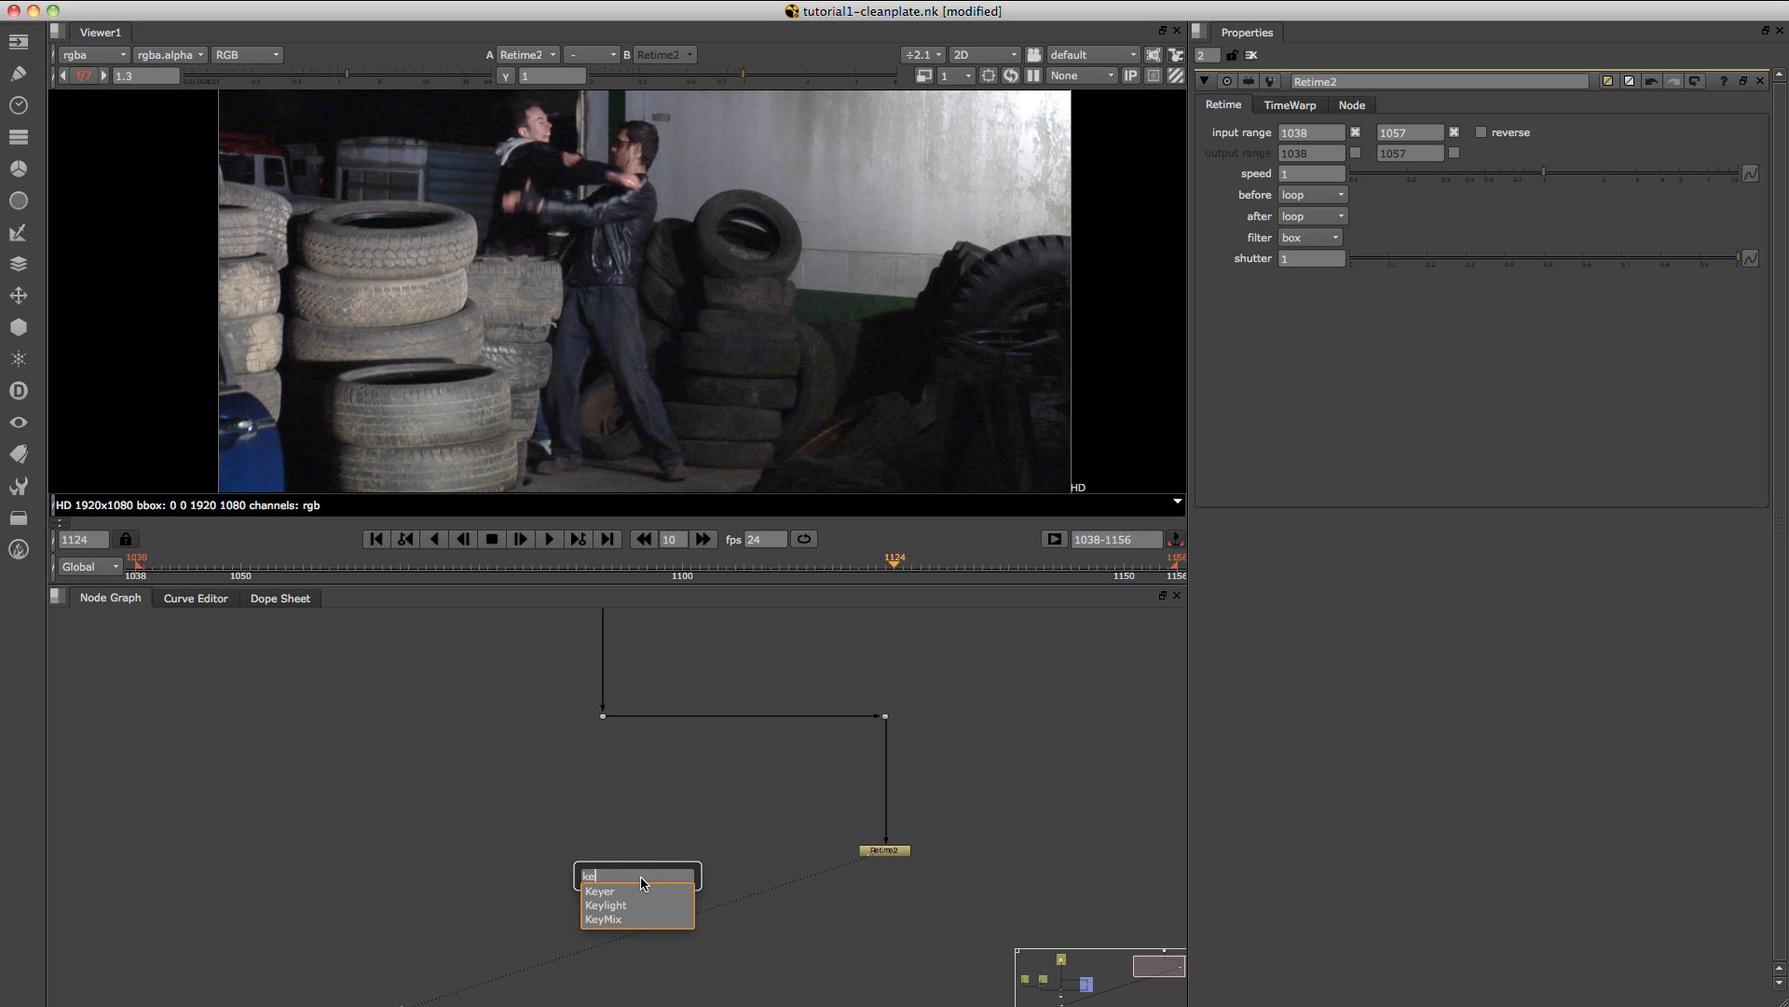
text(eymix)
key(Return)
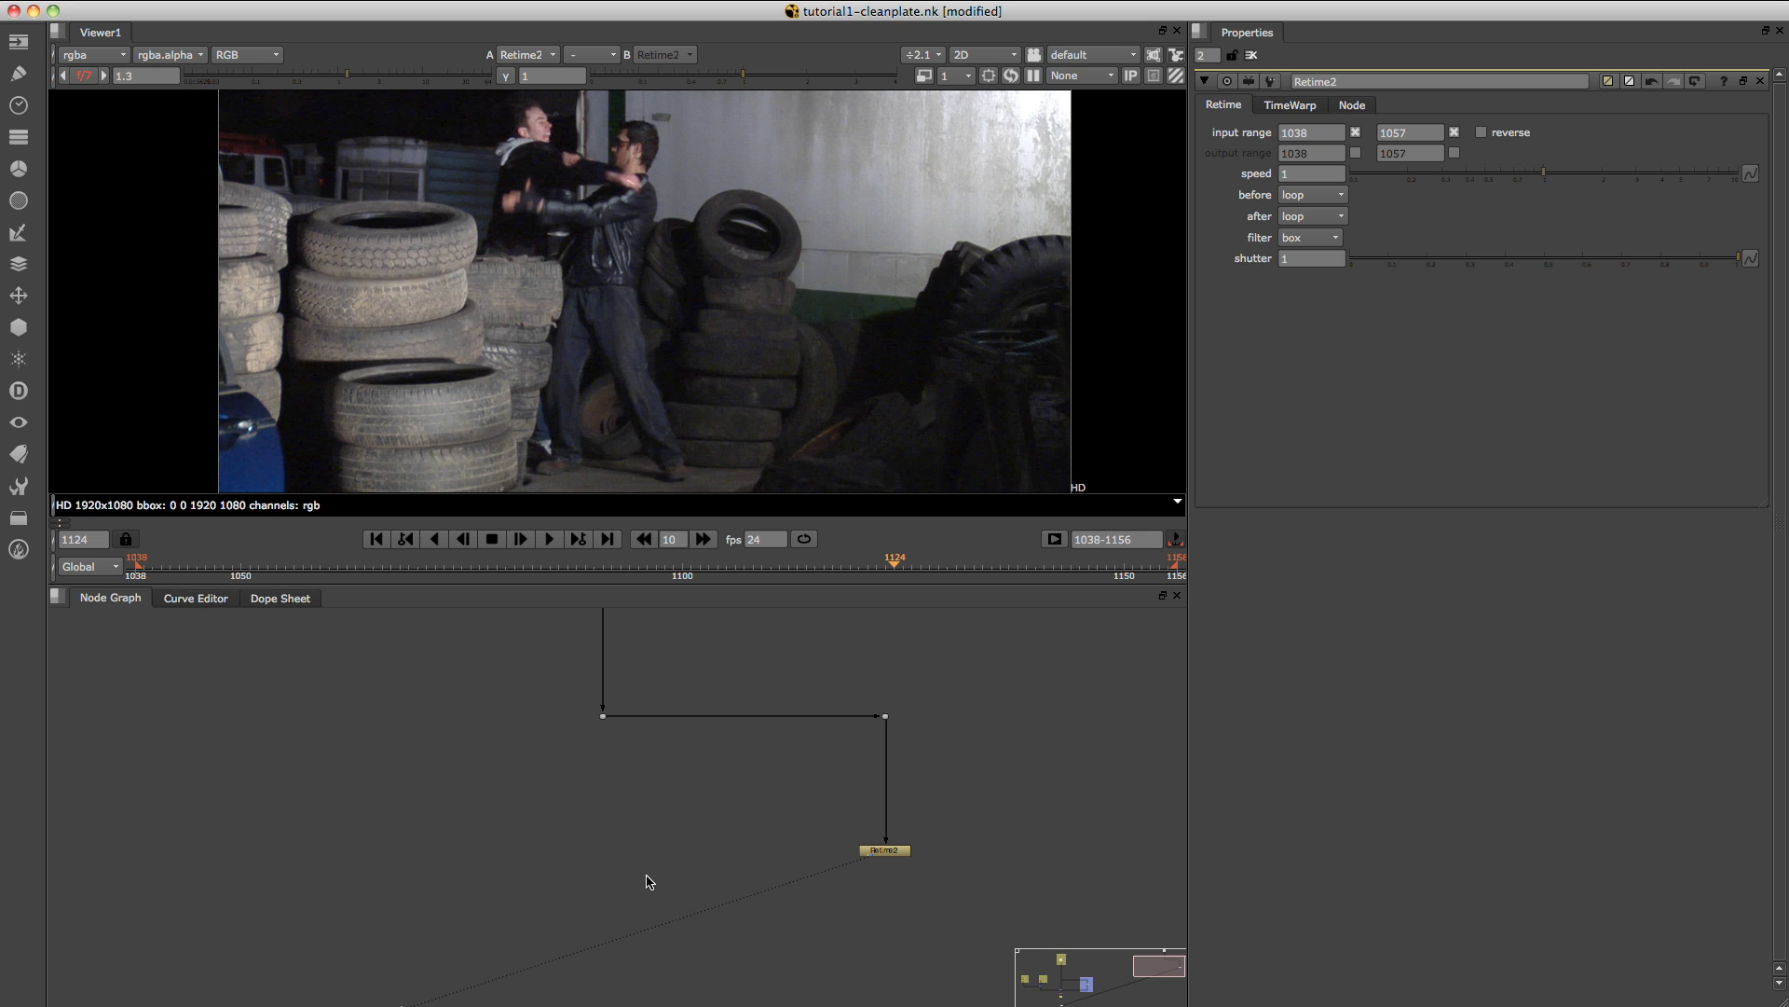
Connect KeyMix input A to Retime2 and input B to the dot under the footage, and line KeyMix up below that dot.
scroll(650, 874, up, 3)
drag(706, 873, 1044, 865)
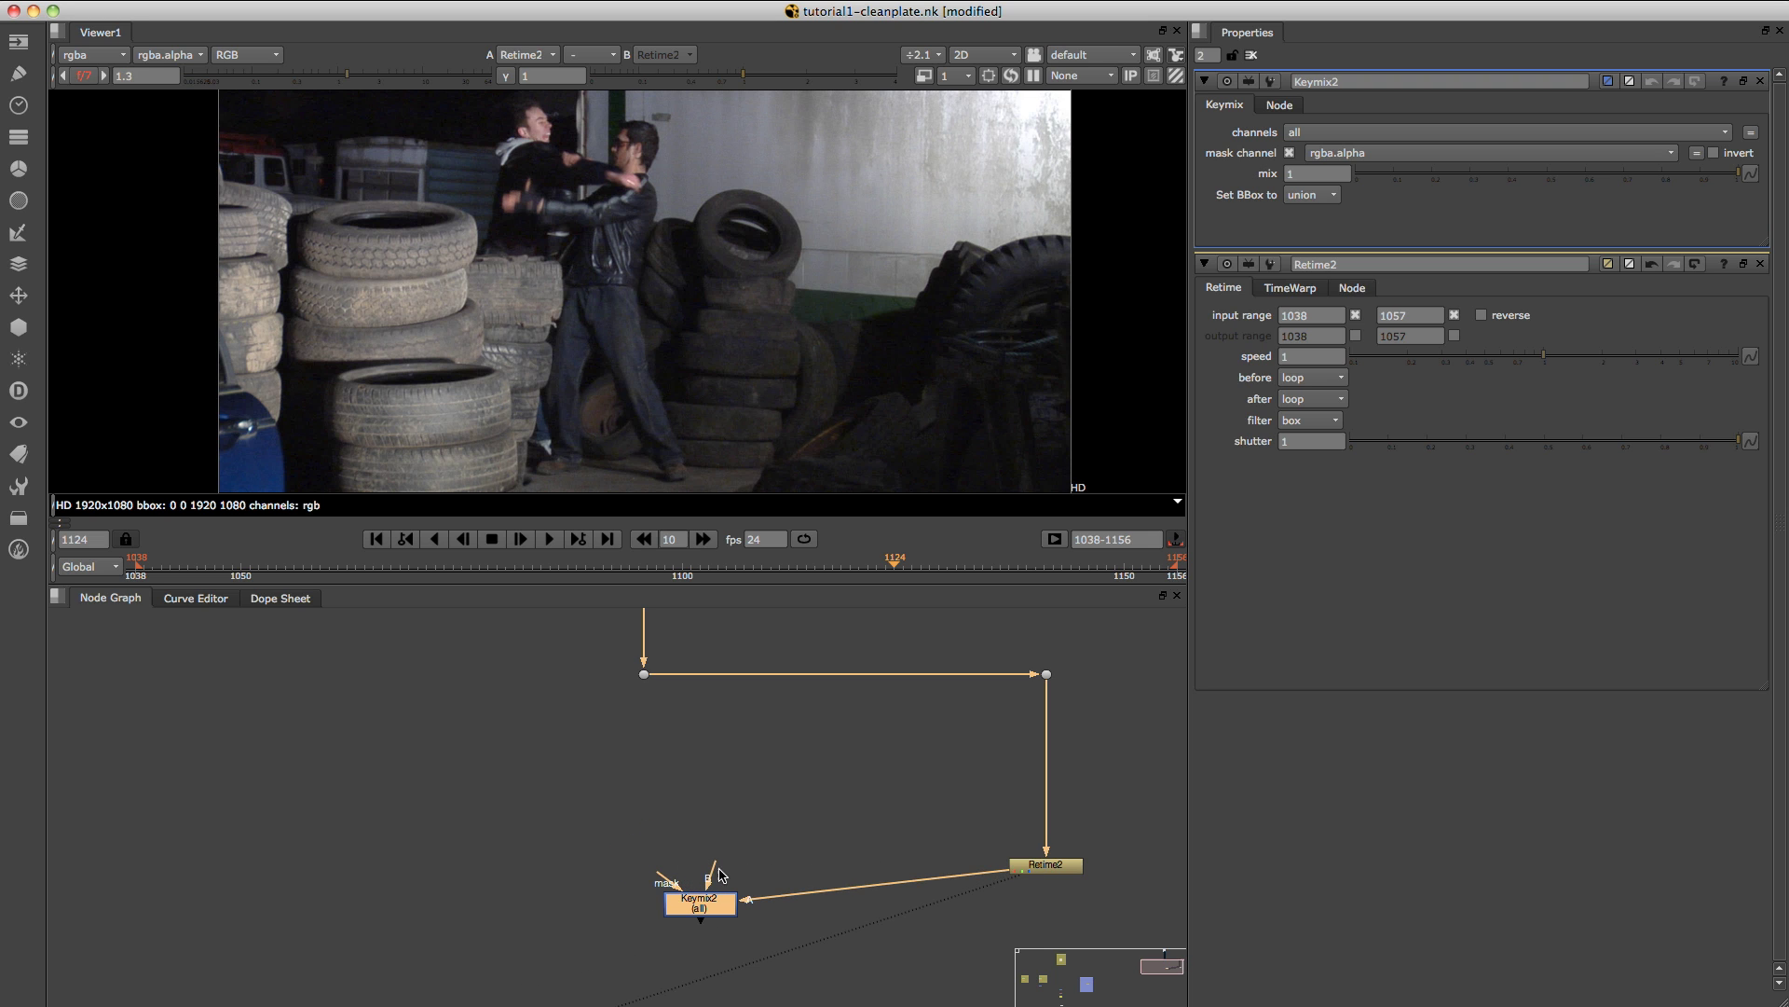
drag(719, 874, 643, 674)
middle_drag(652, 694, 685, 825)
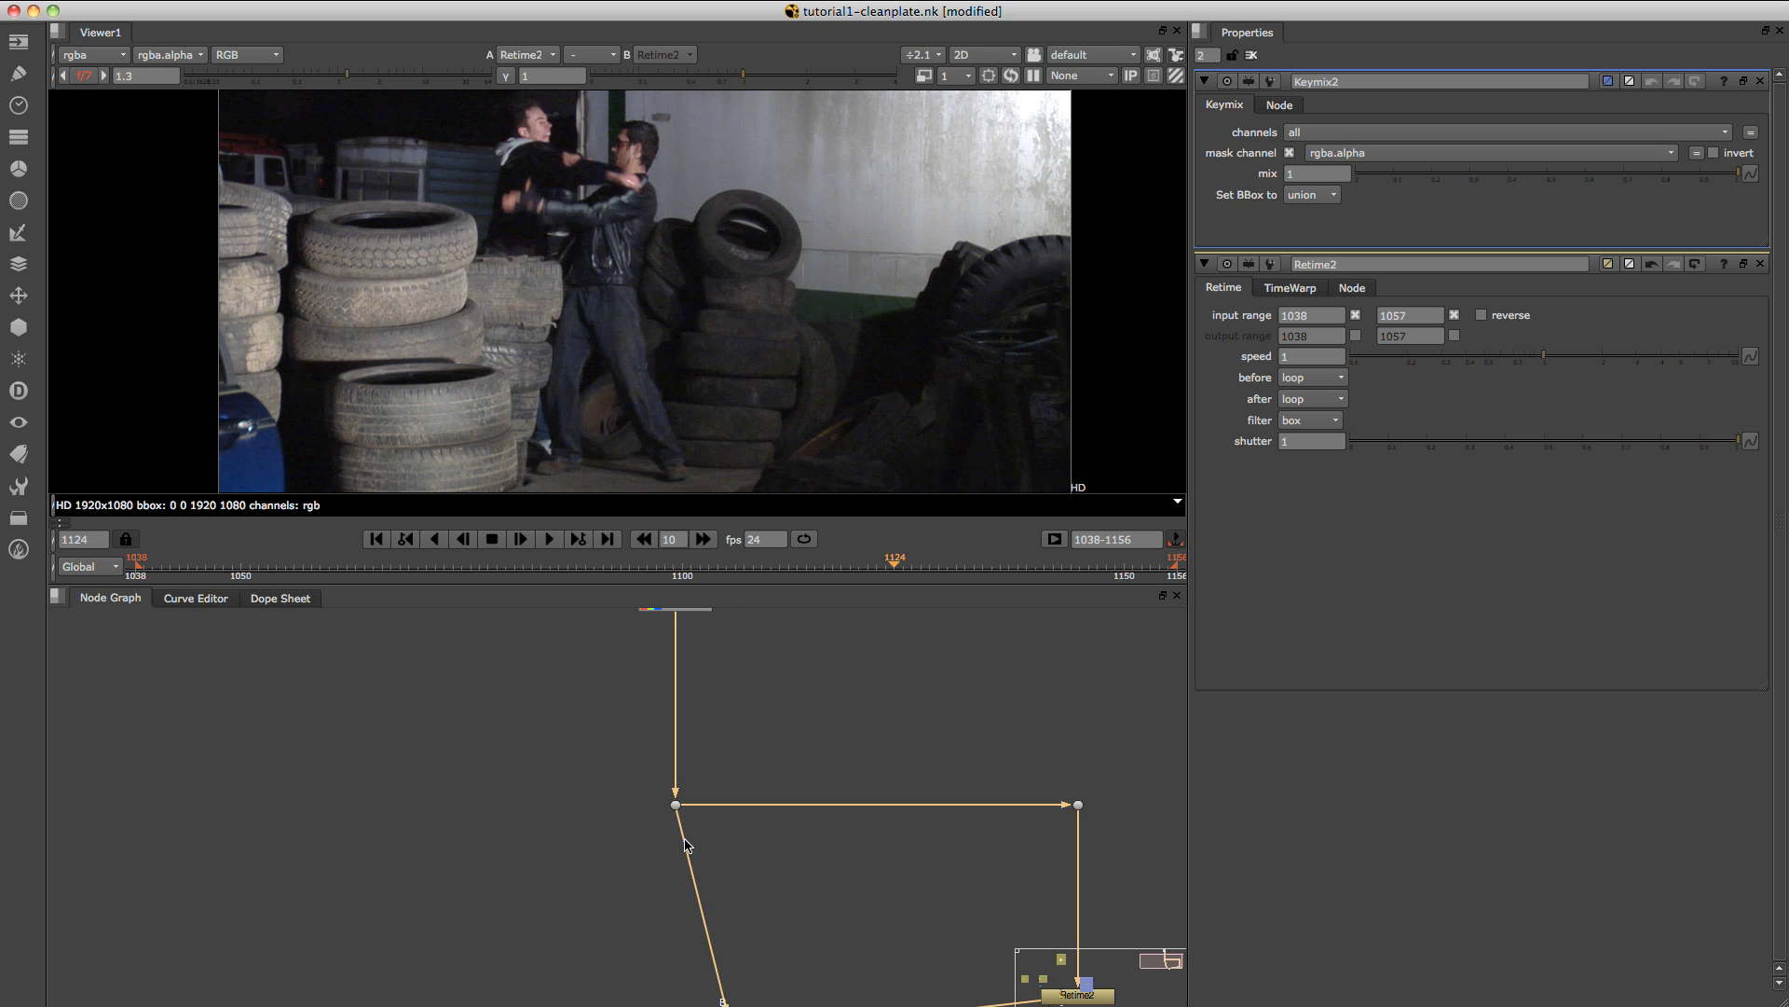
scroll(699, 718, down, 2)
middle_drag(705, 903, 733, 811)
drag(767, 874, 721, 908)
middle_drag(958, 893, 909, 795)
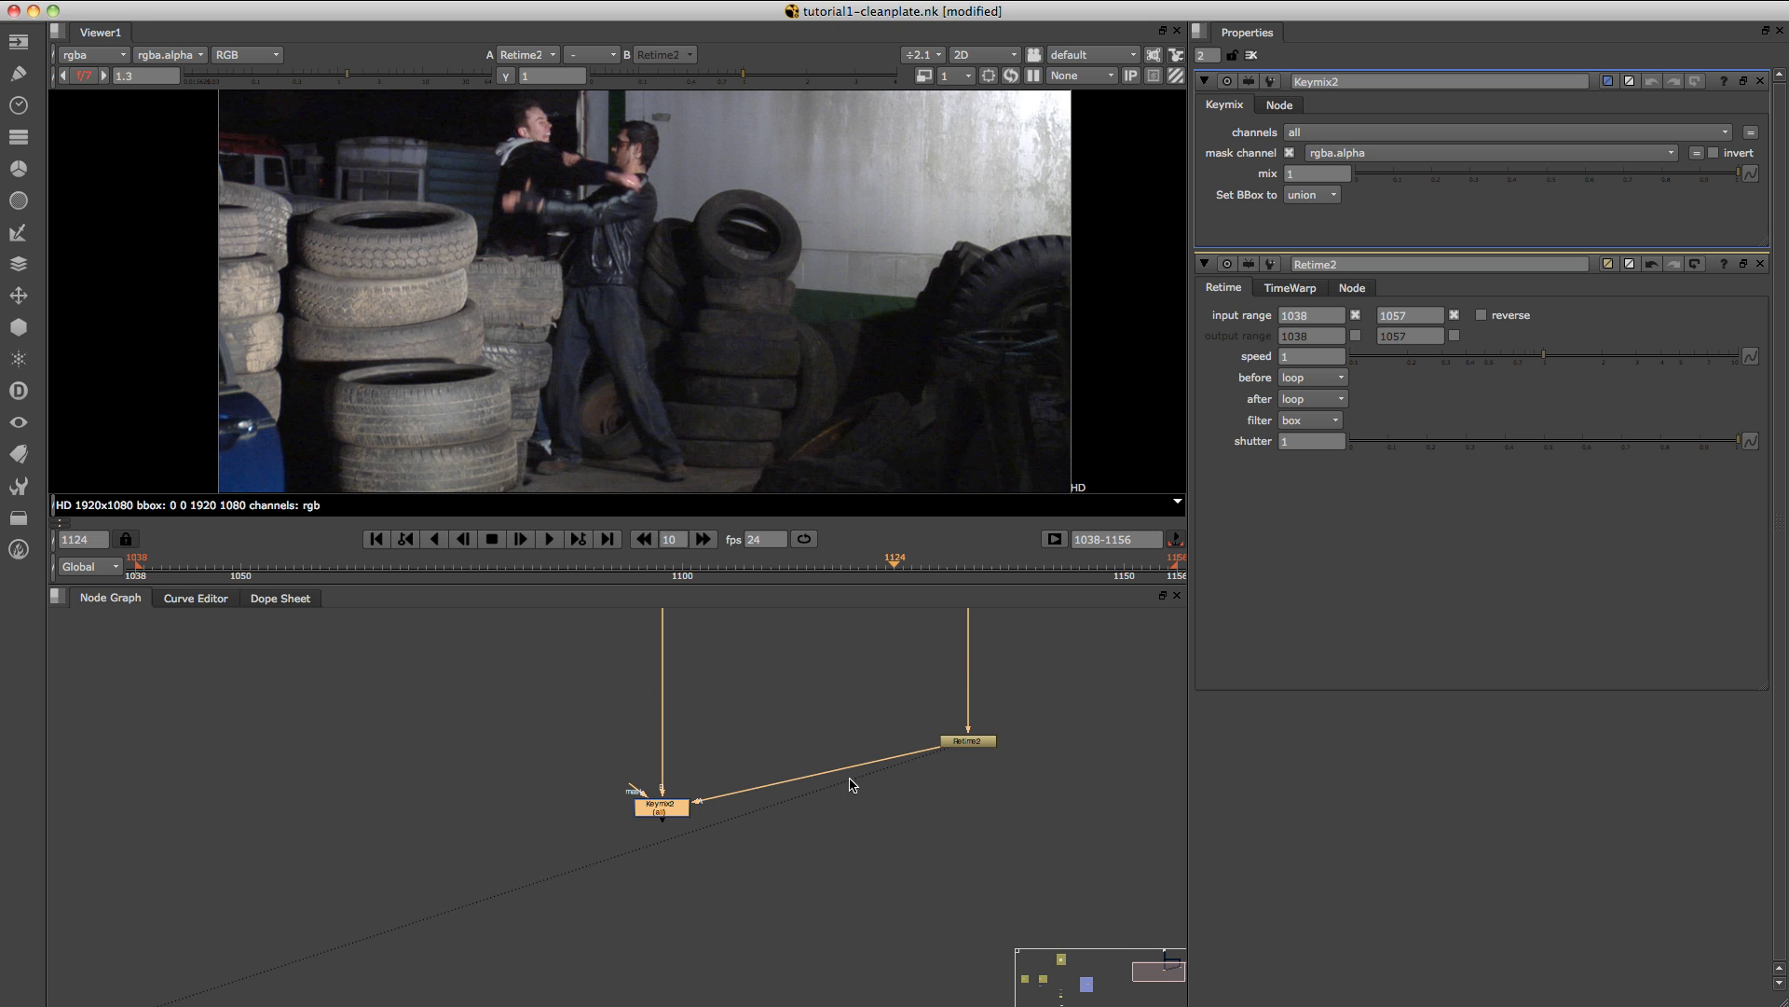
Insert a dot in the connection between Retime2 and KeyMix input A and align it so the line runs at right angles.
ctrl+drag(815, 778, 972, 811)
middle_drag(712, 857, 840, 852)
middle_drag(708, 801, 658, 897)
middle_drag(816, 926, 755, 887)
alt+middle_drag(770, 901, 822, 886)
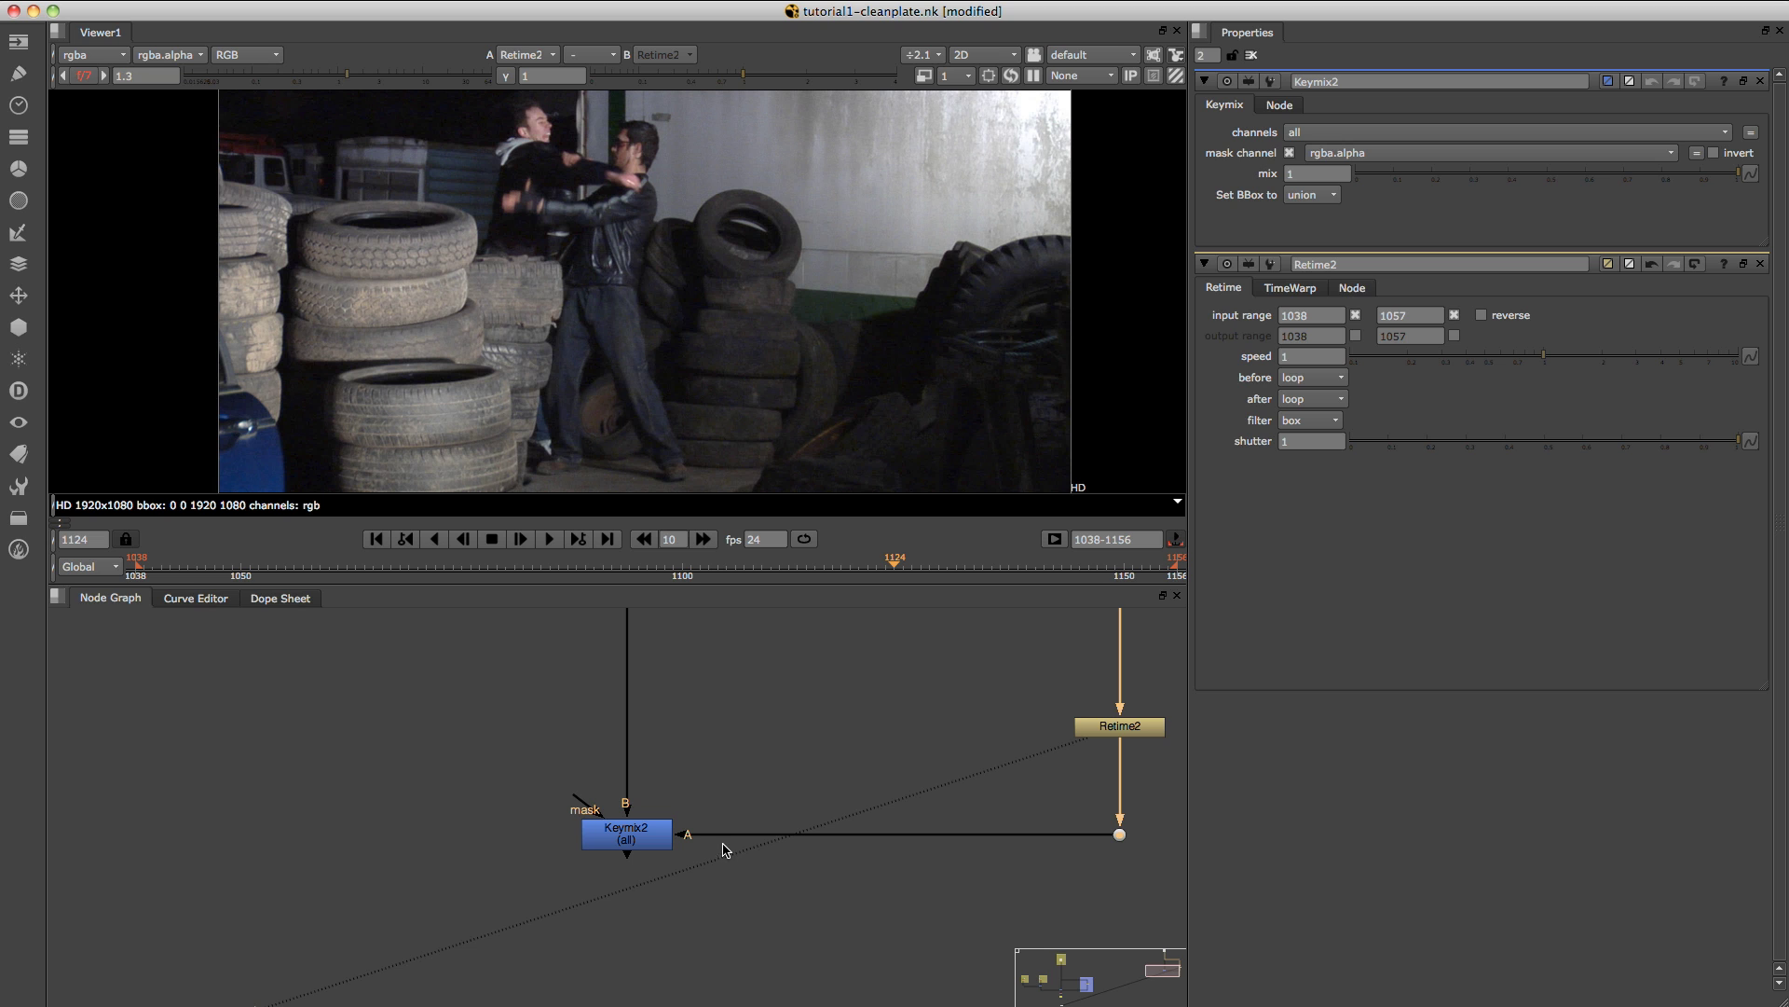
middle_drag(707, 737, 715, 894)
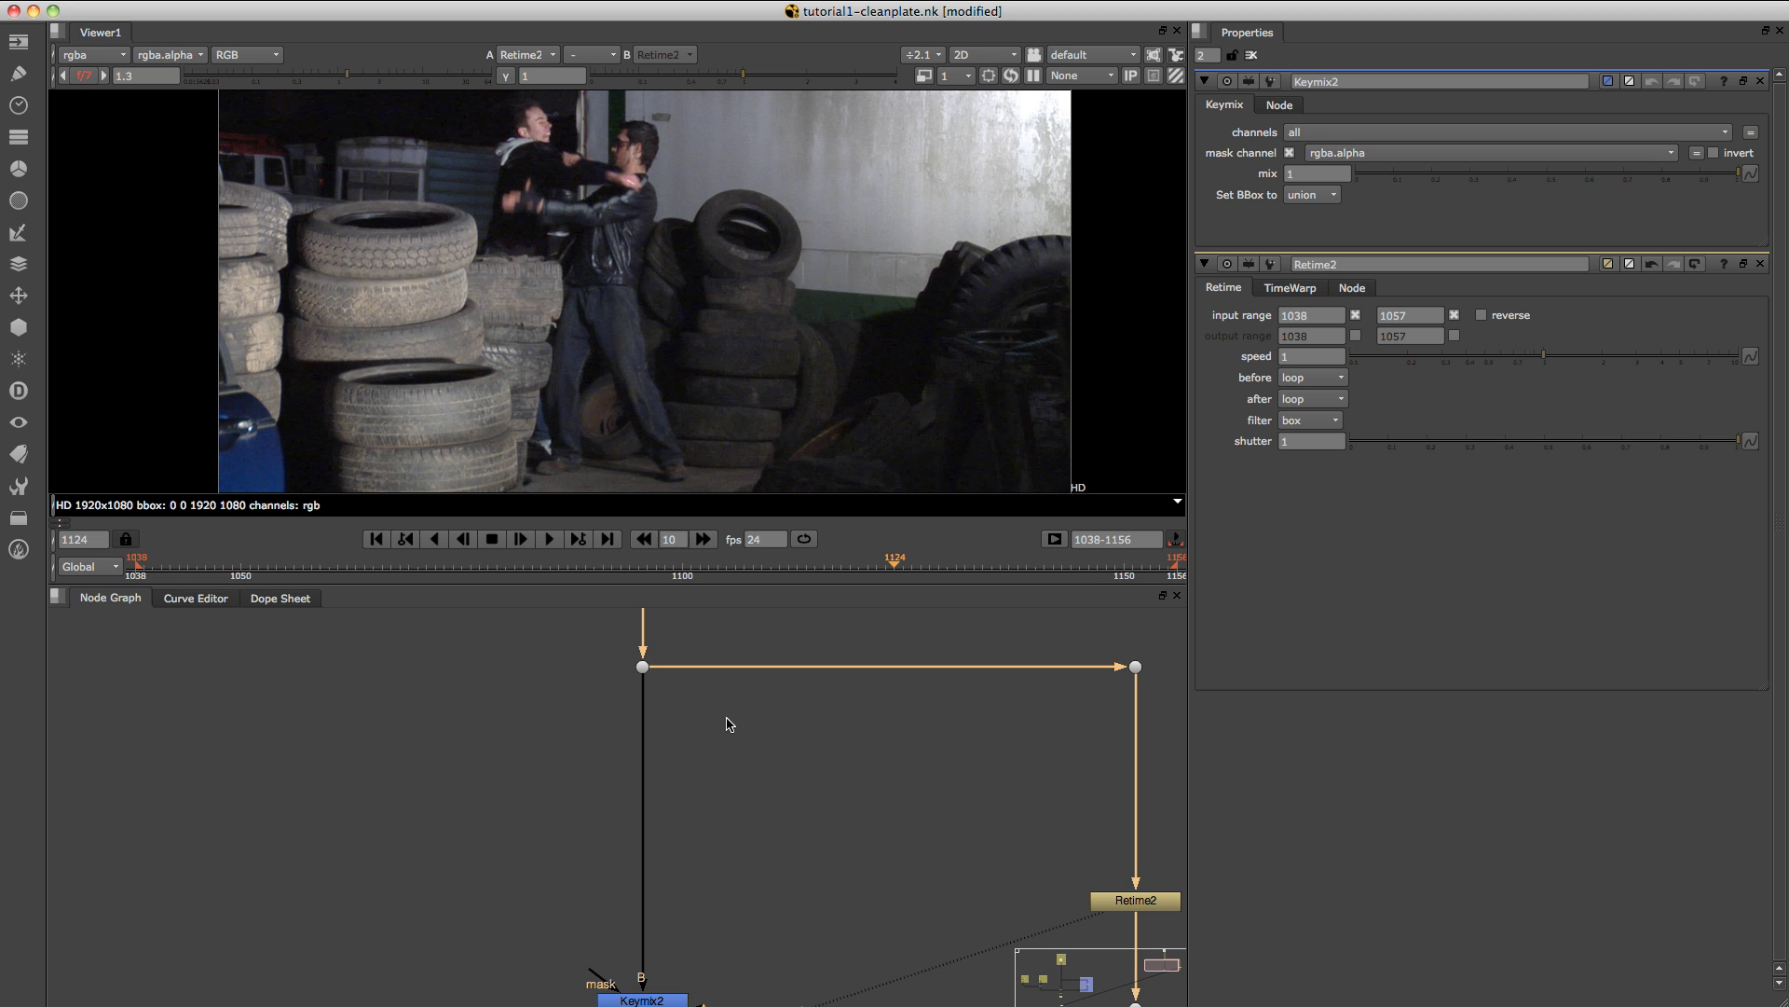
middle_drag(924, 849, 890, 760)
middle_drag(710, 733, 652, 684)
scroll(548, 868, up, 3)
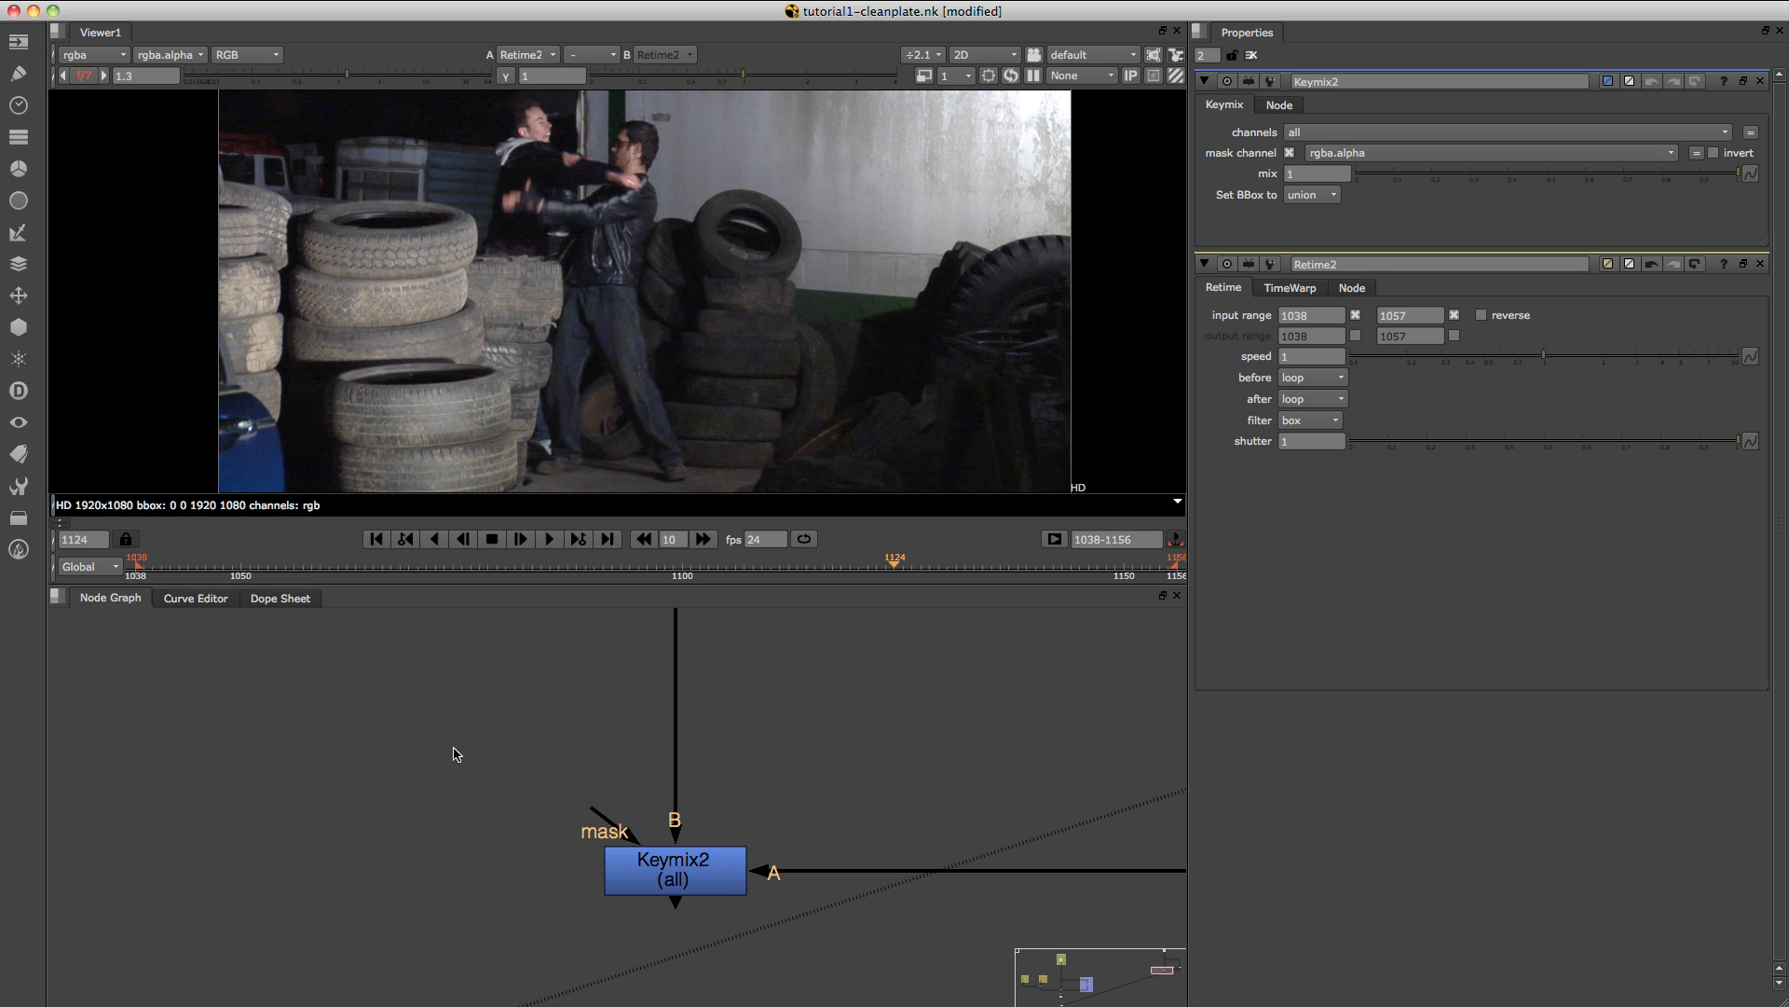
Add a Roto node beside KeyMix, connect it to the mask input, and route that line at right angles through a dot.
key(o)
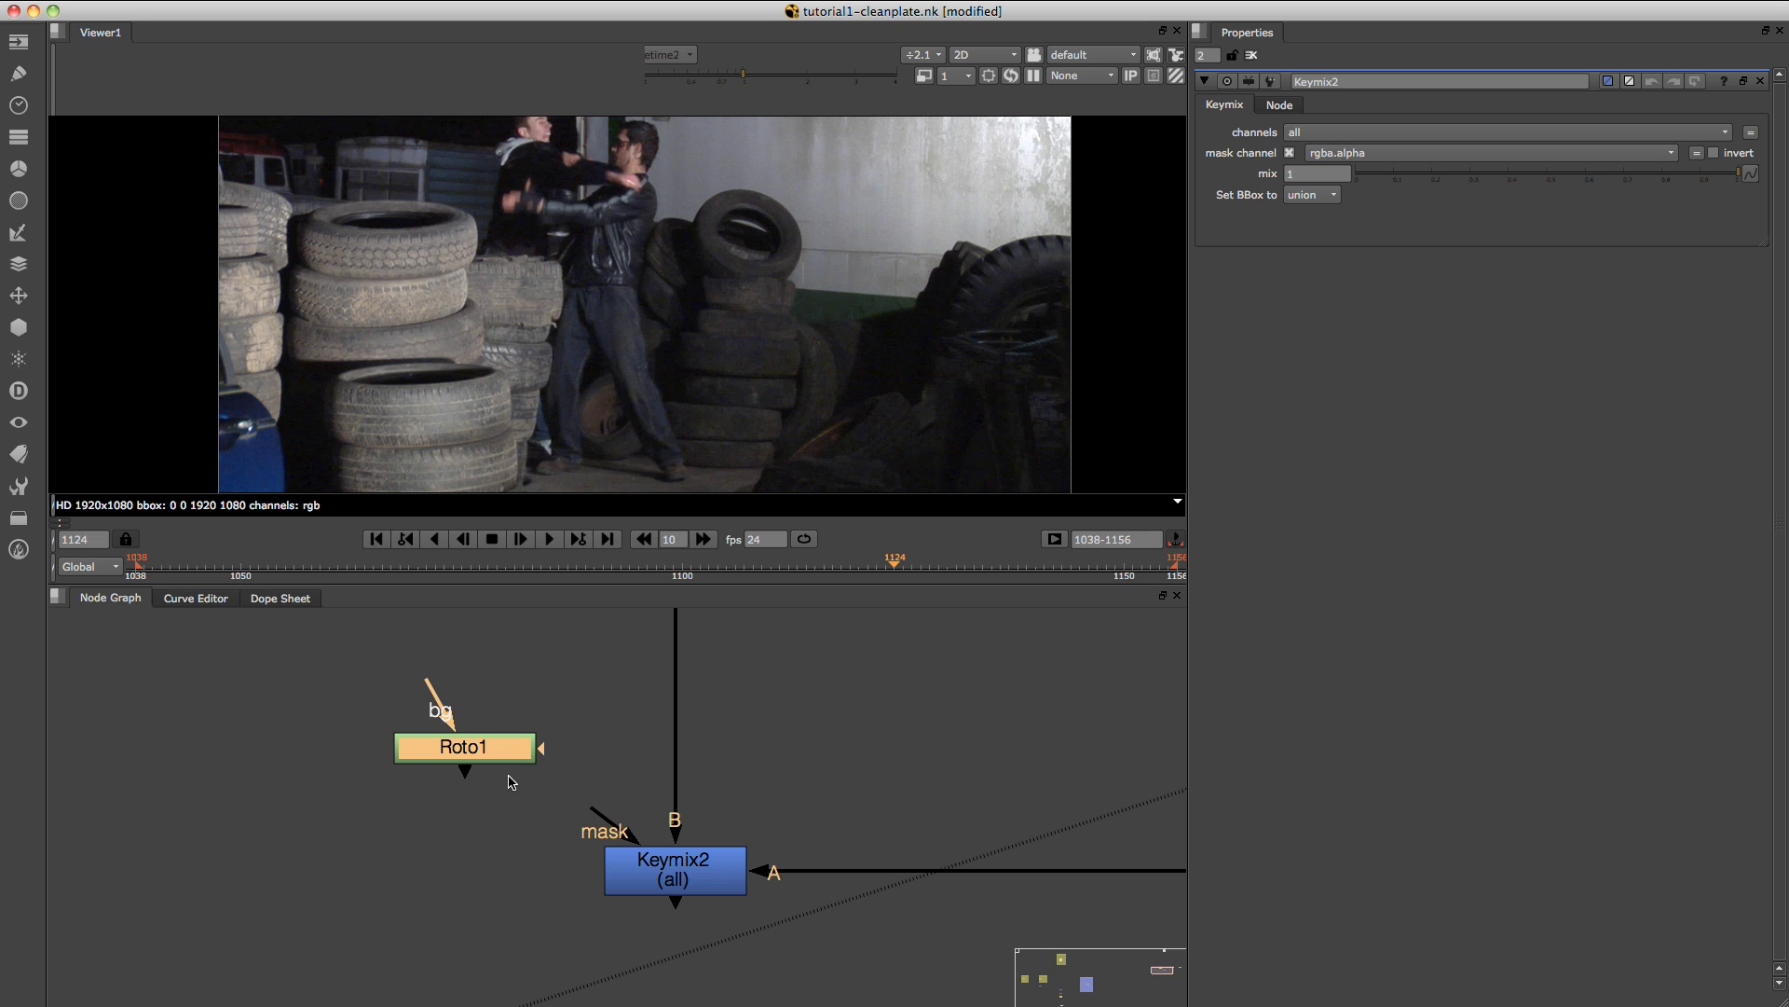
double_click(471, 755)
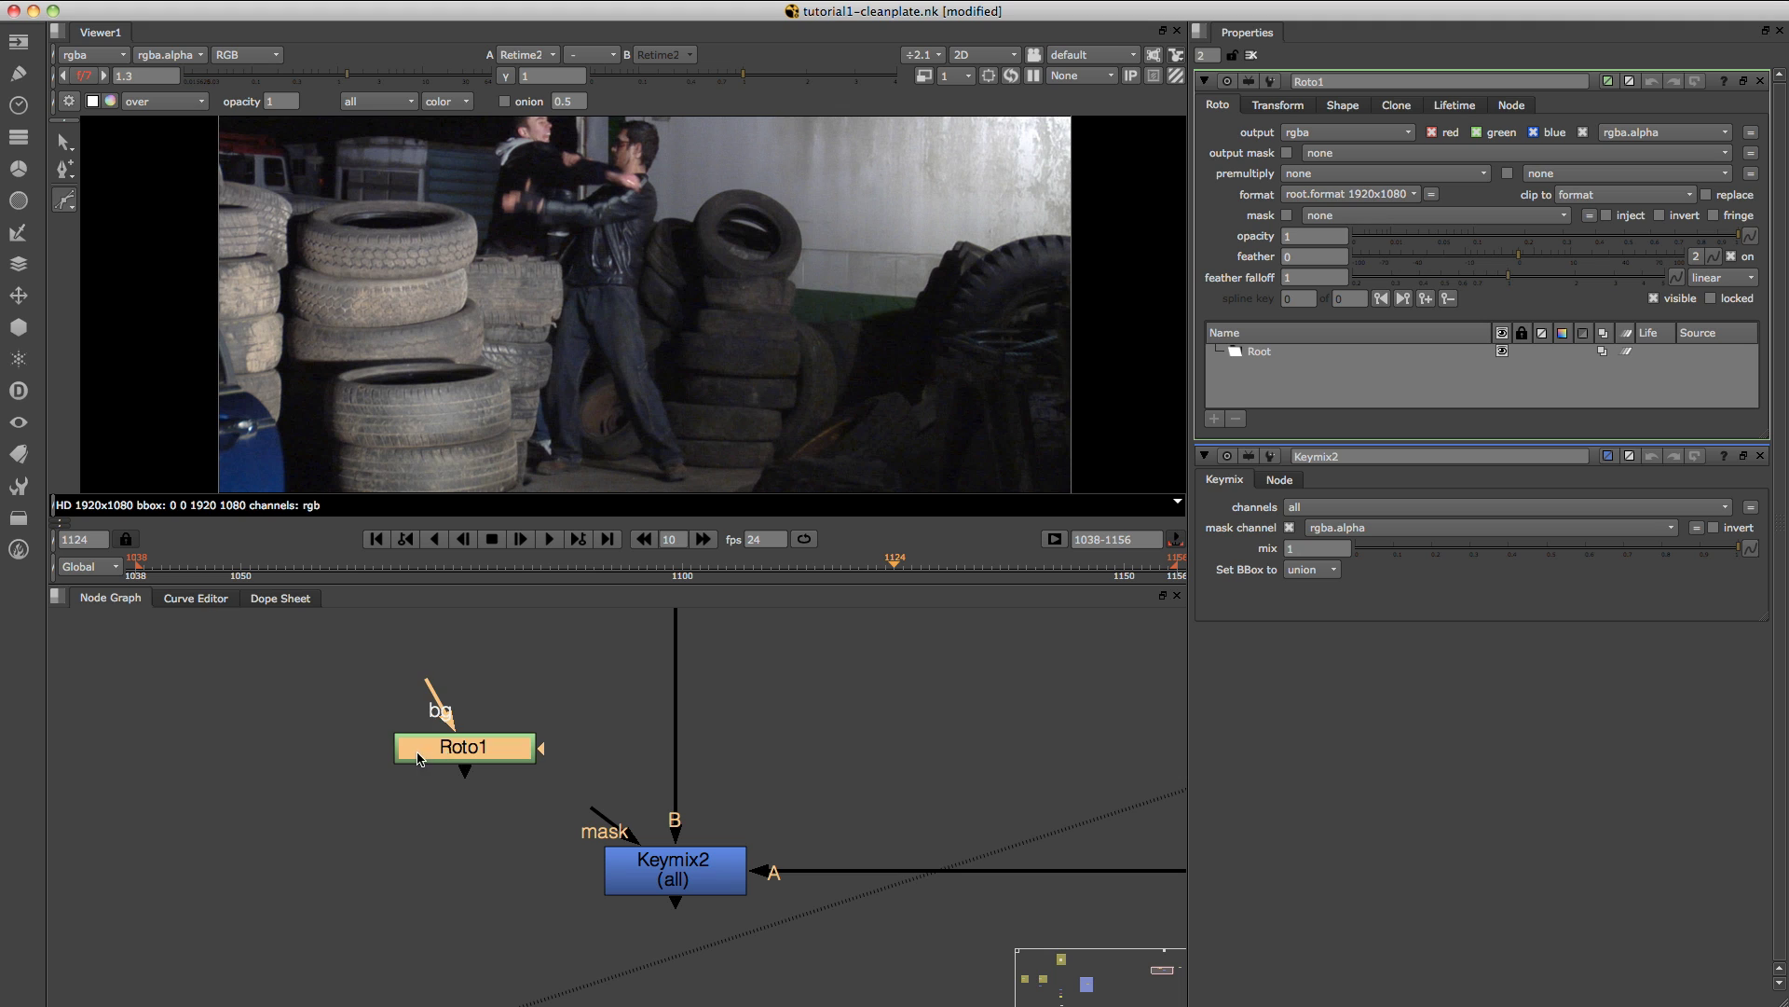
mouse_move(417, 753)
mouse_down()
mouse_move(297, 763)
mouse_move(398, 758)
mouse_up()
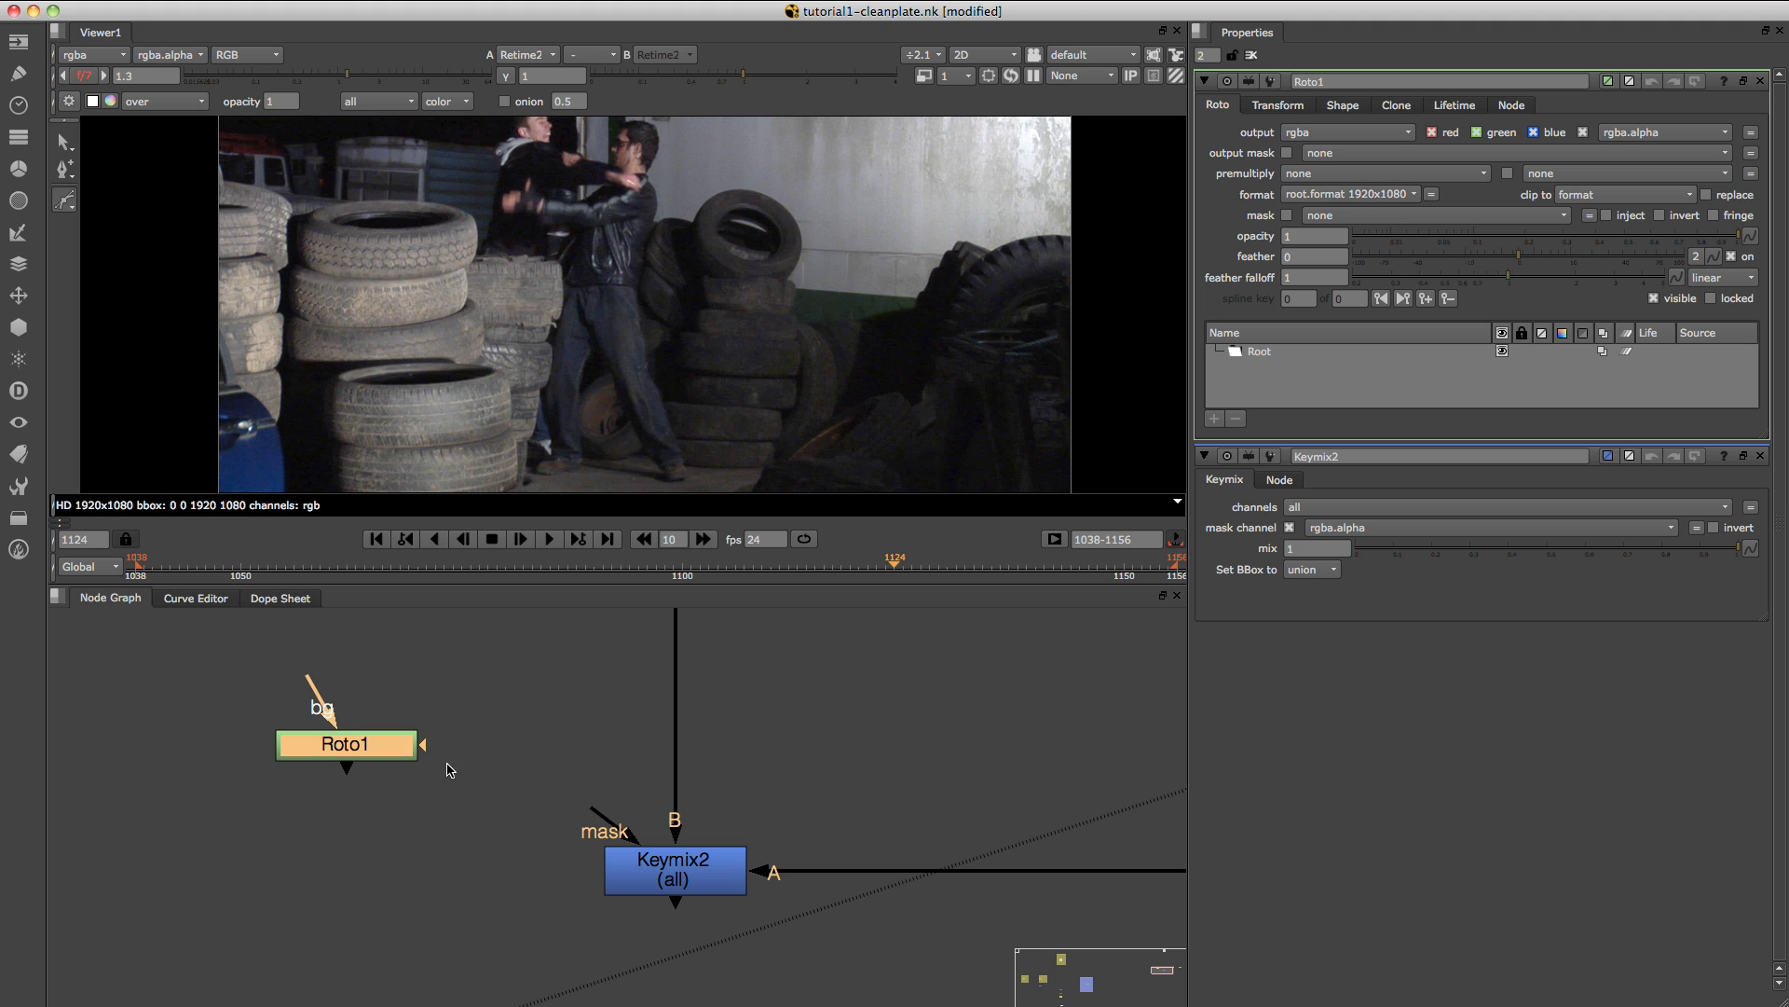
drag(604, 826, 363, 757)
drag(363, 757, 355, 735)
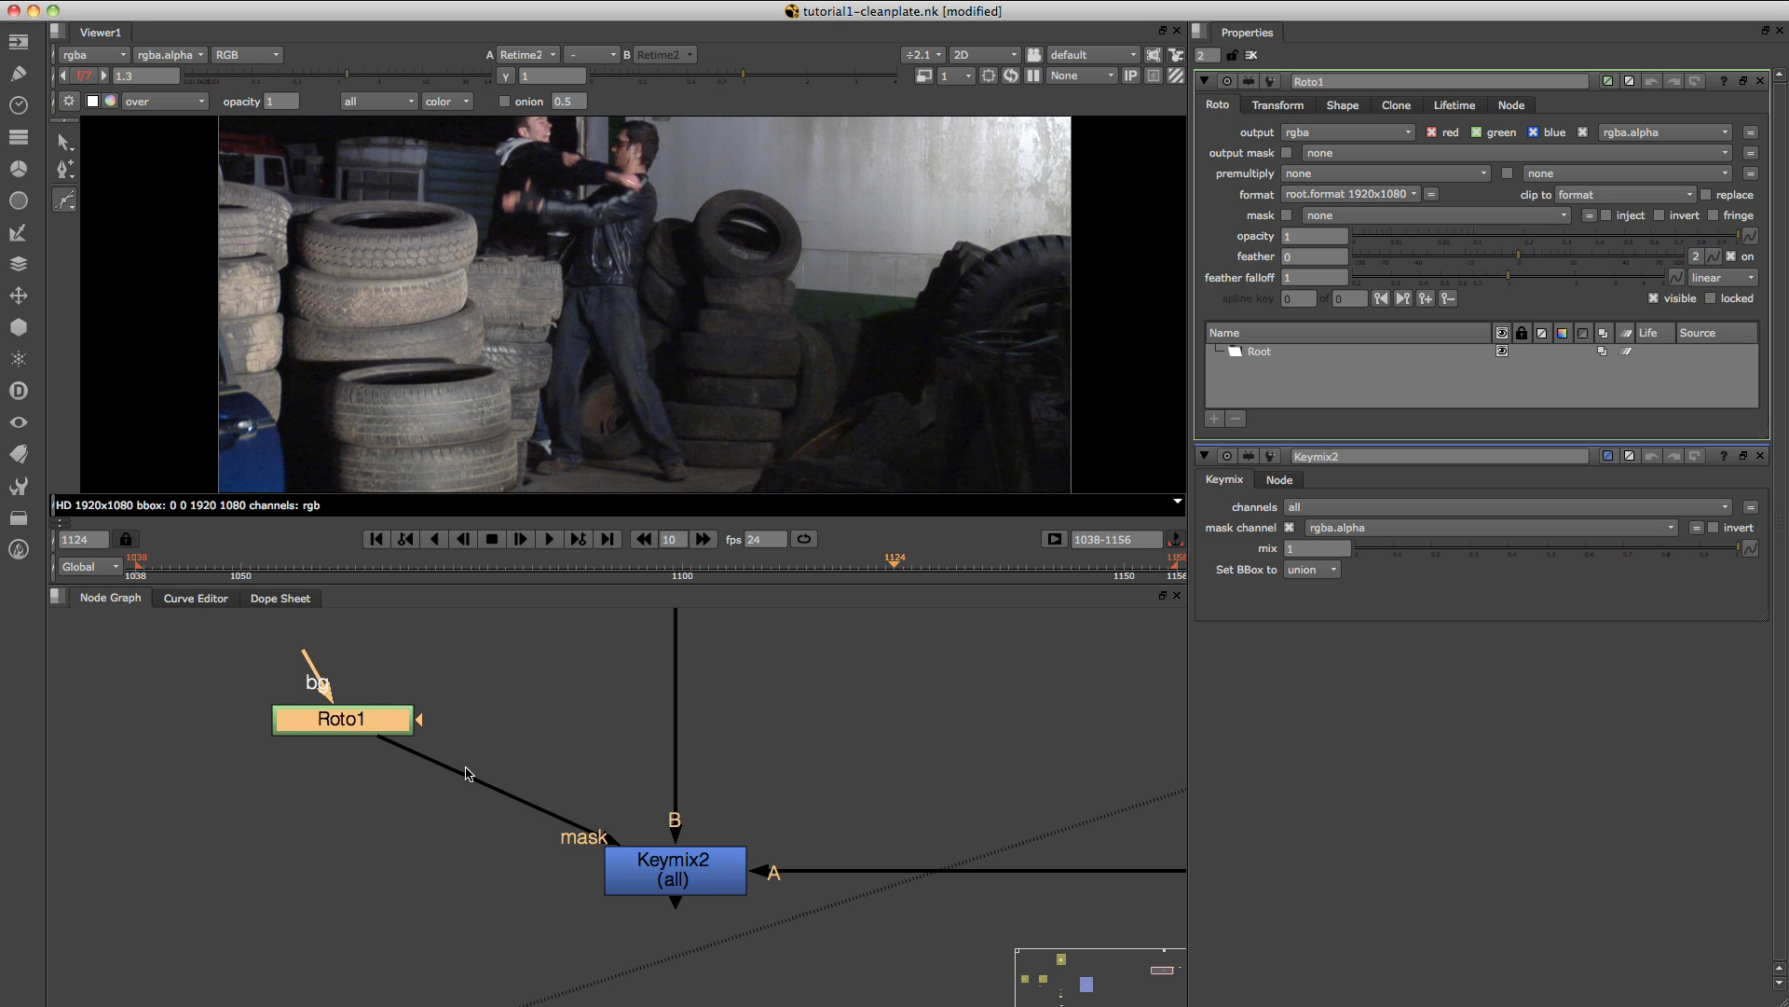
ctrl+drag(503, 801, 343, 870)
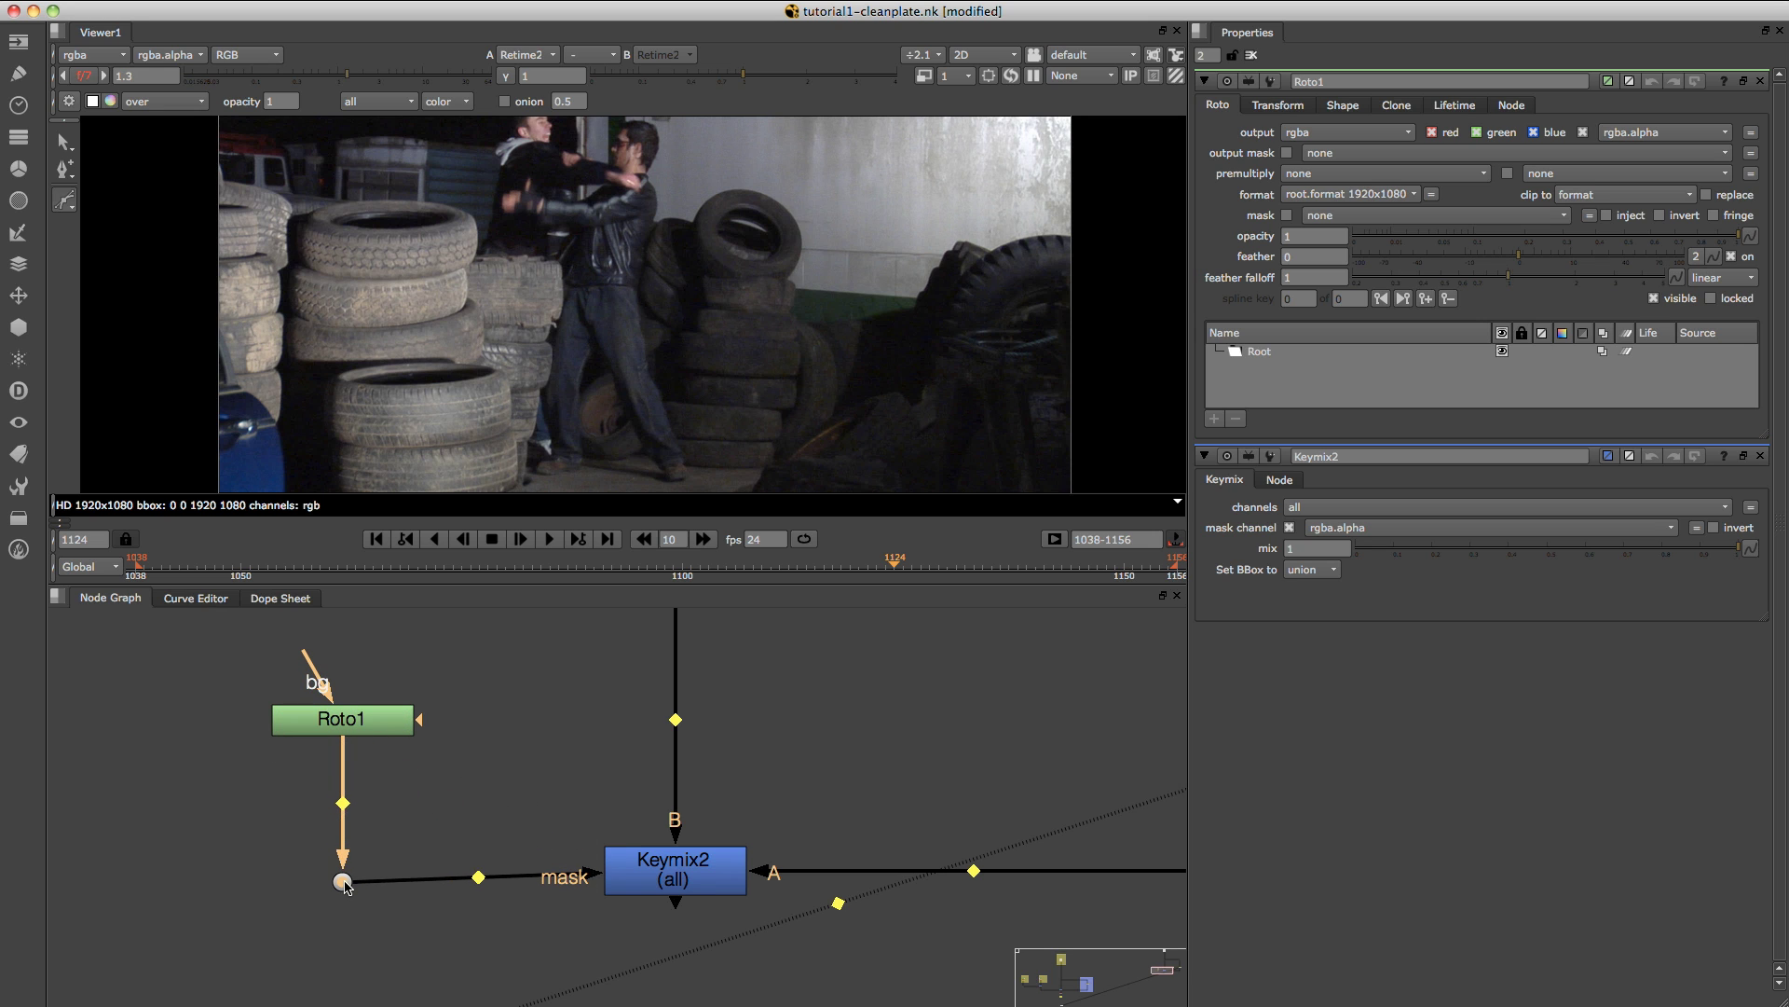
Show the KeyMix output in the viewer and go to frame 1090.
click(705, 874)
key(1)
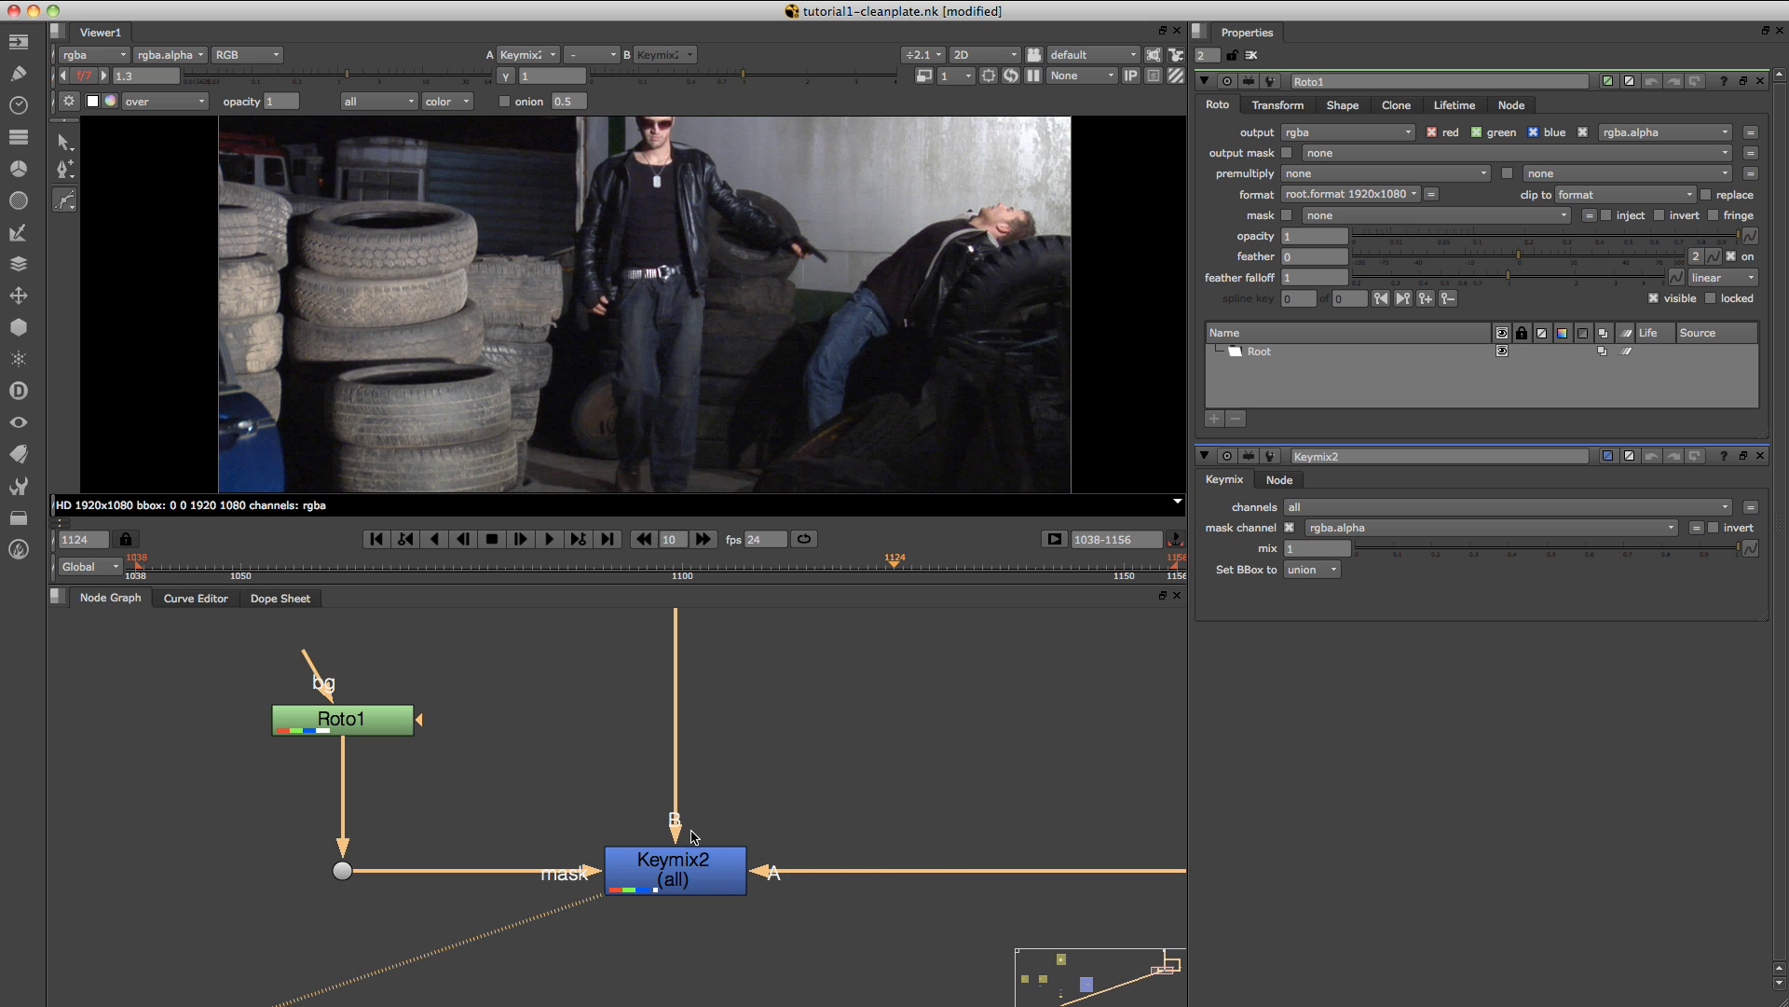
drag(876, 563, 598, 597)
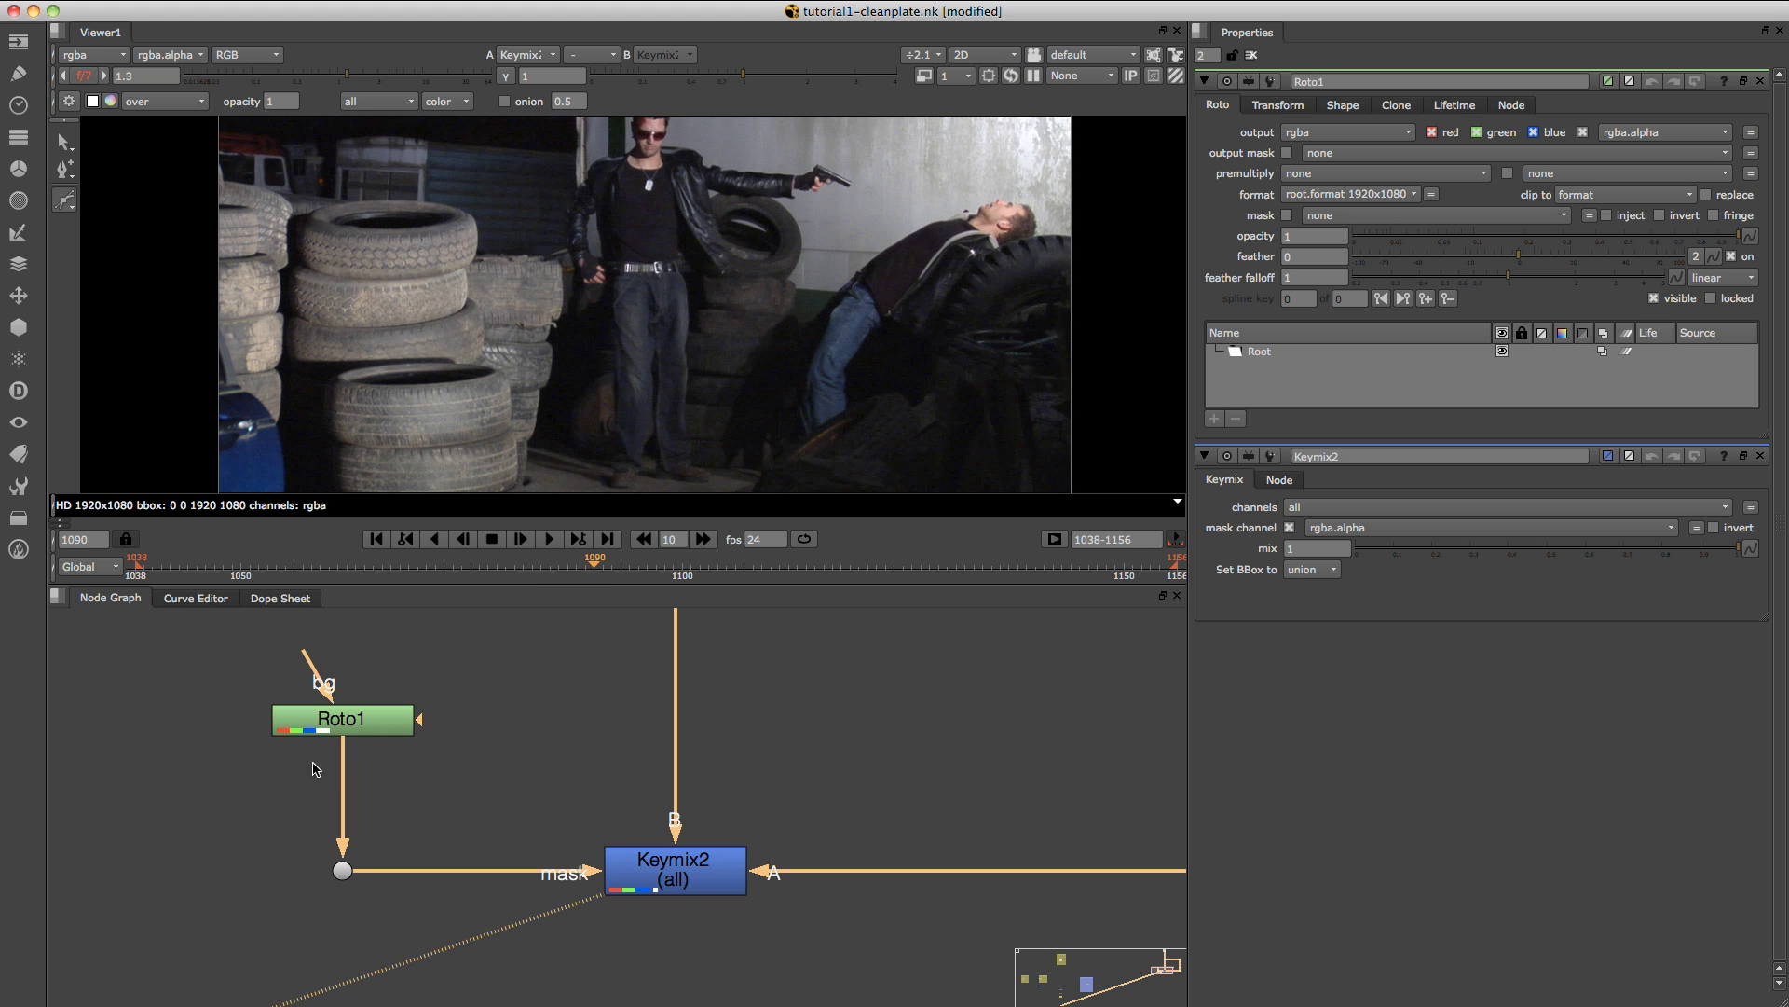
Draw a small closed four-point Bezier in Roto1 along the upper chest edge of the man lying on the tyre.
click(350, 734)
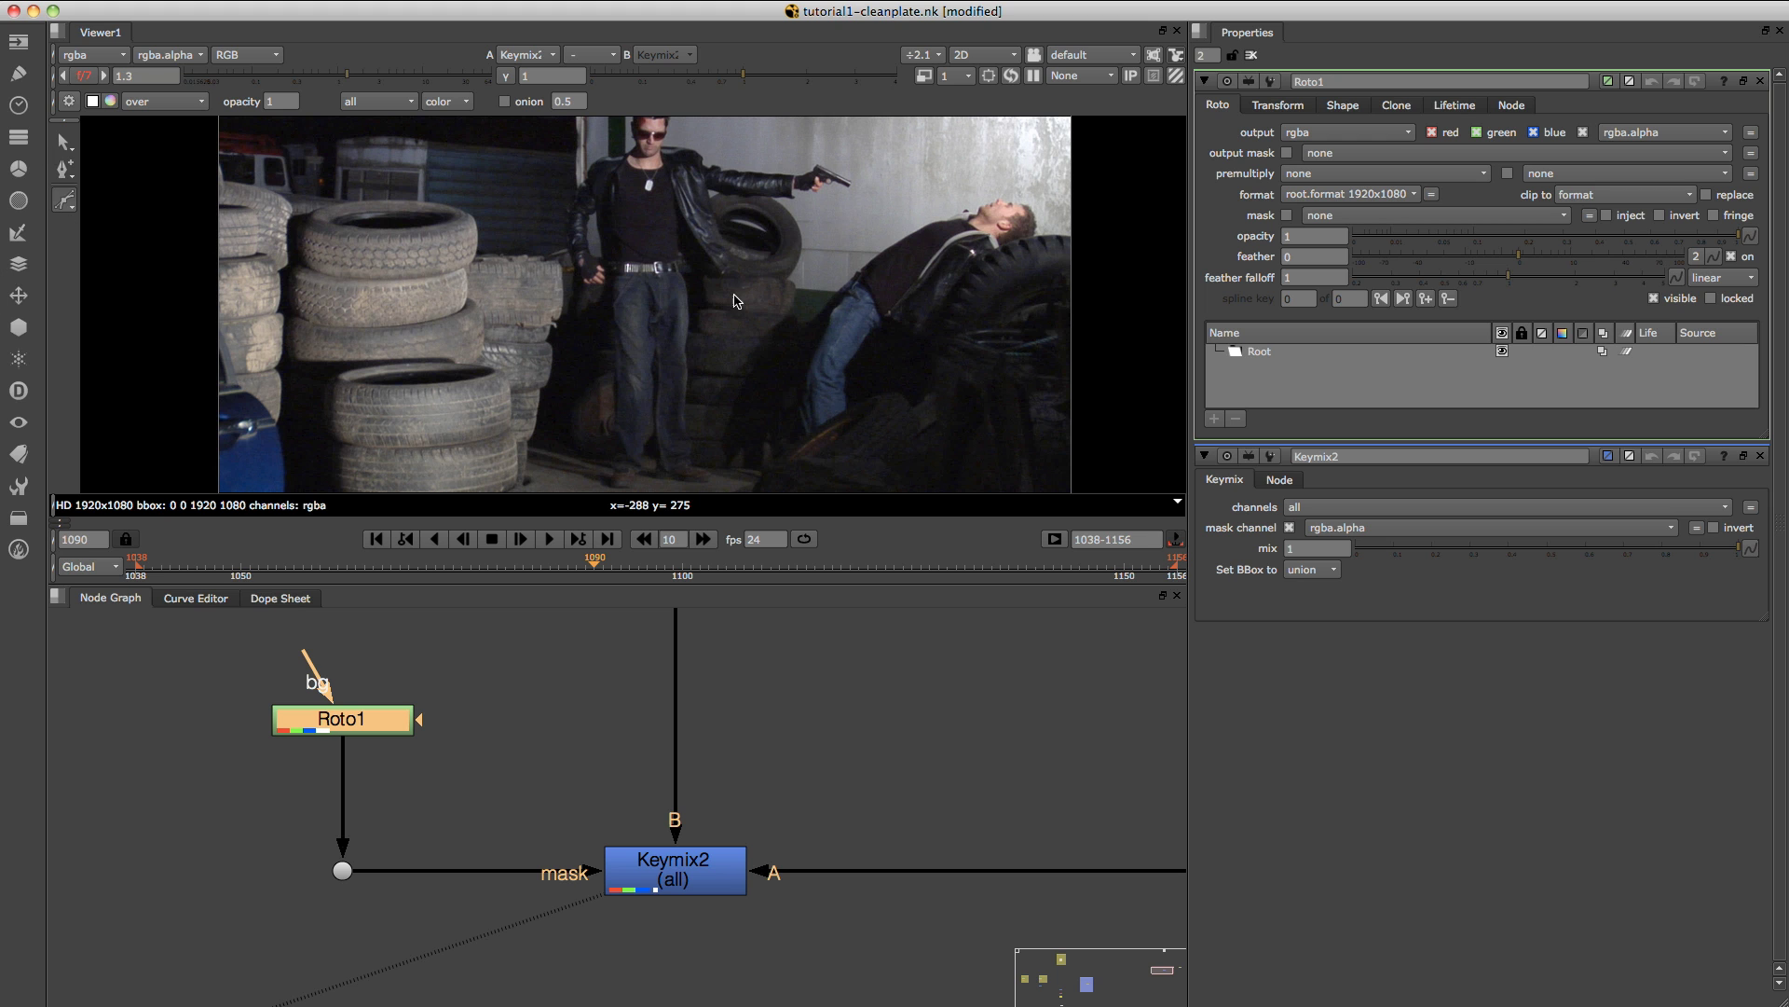
scroll(979, 259, up, 4)
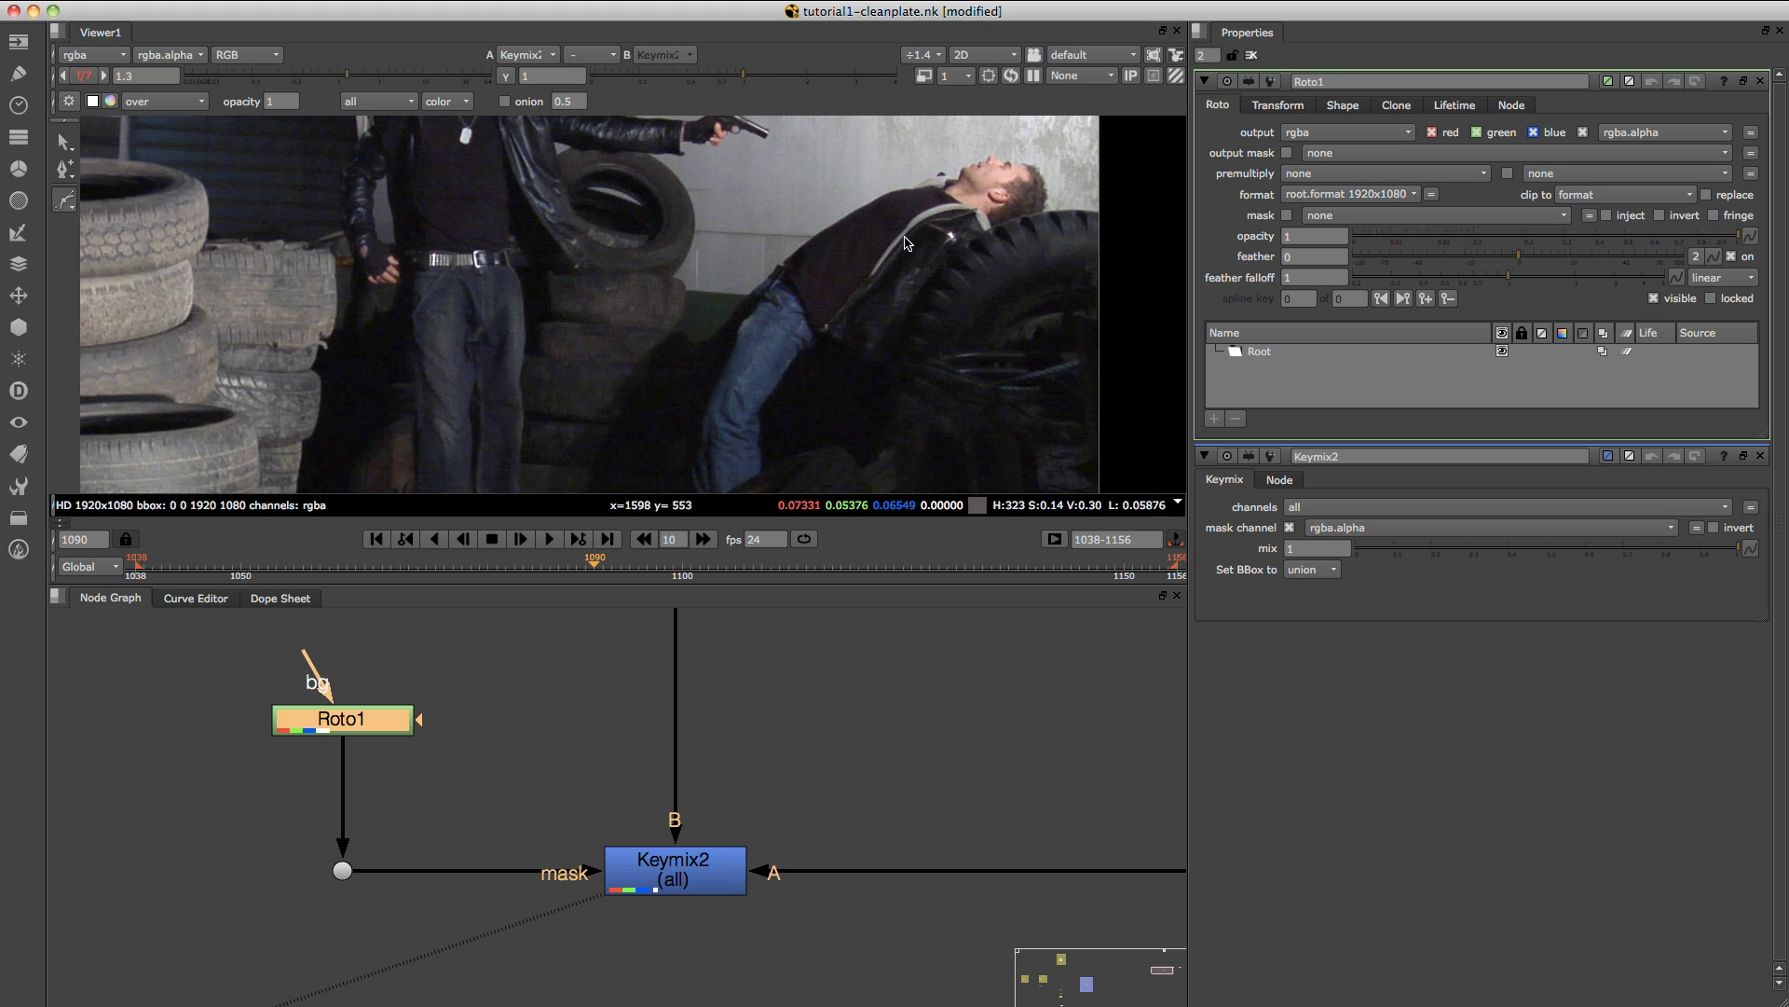
middle_drag(836, 315, 835, 334)
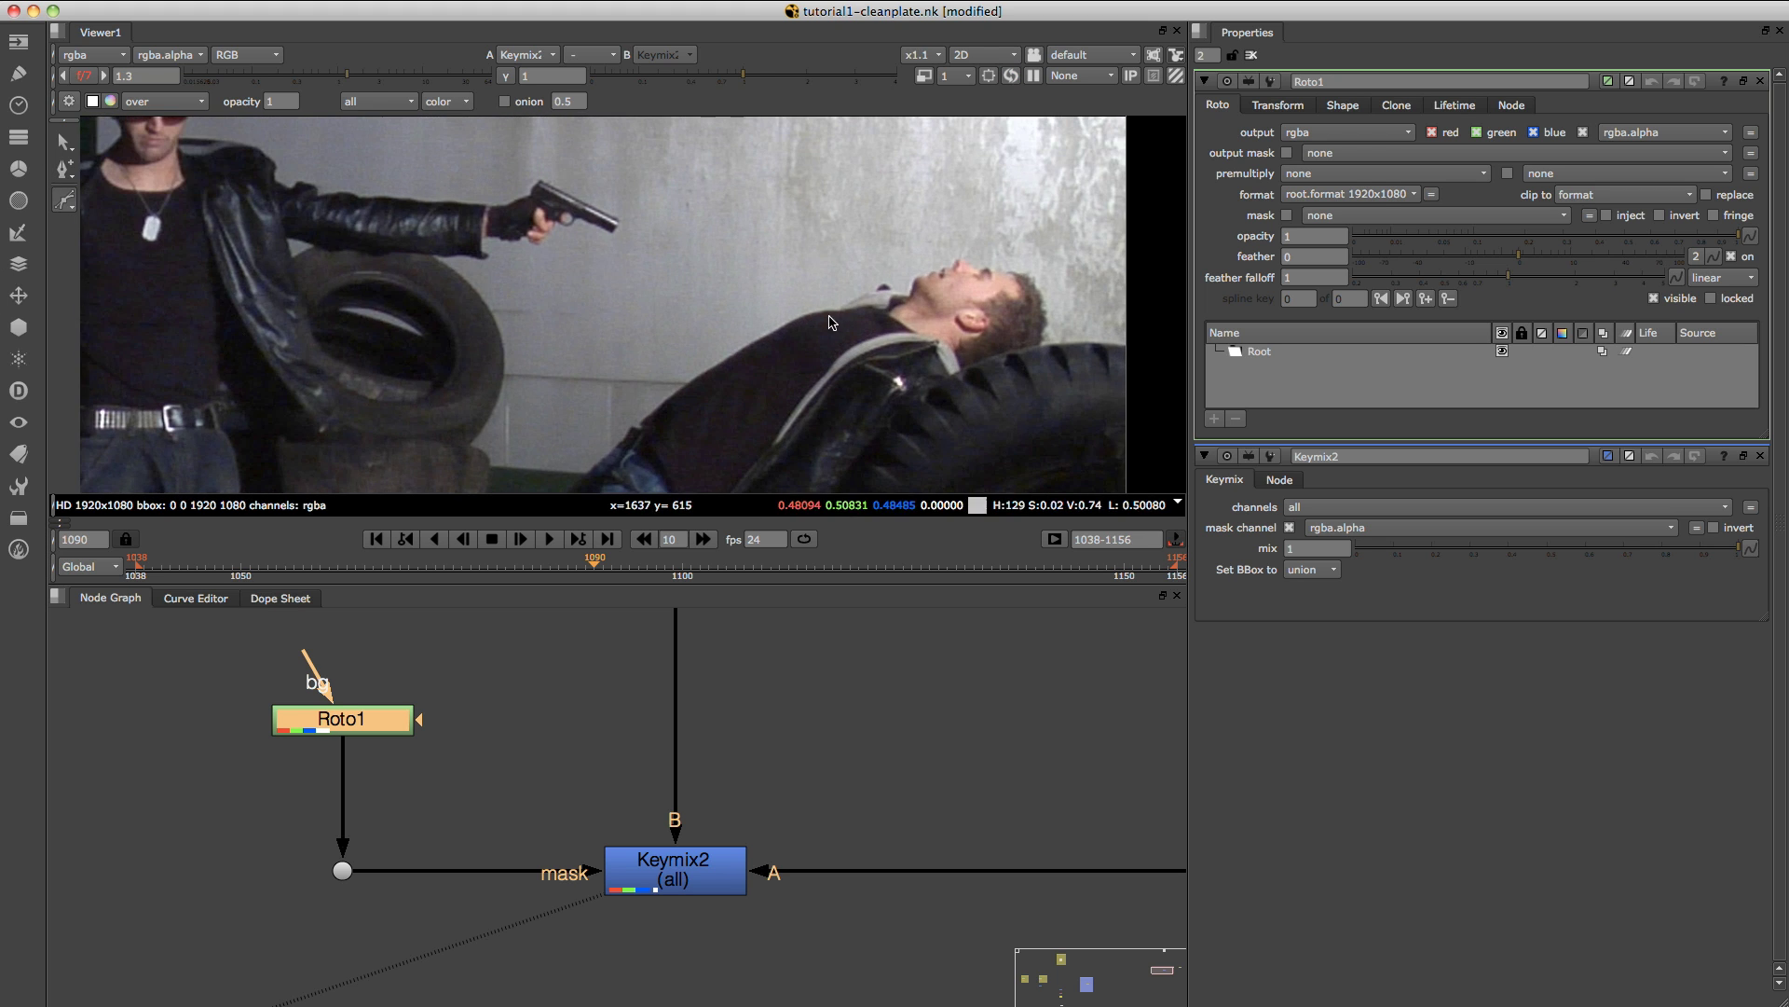
click(816, 308)
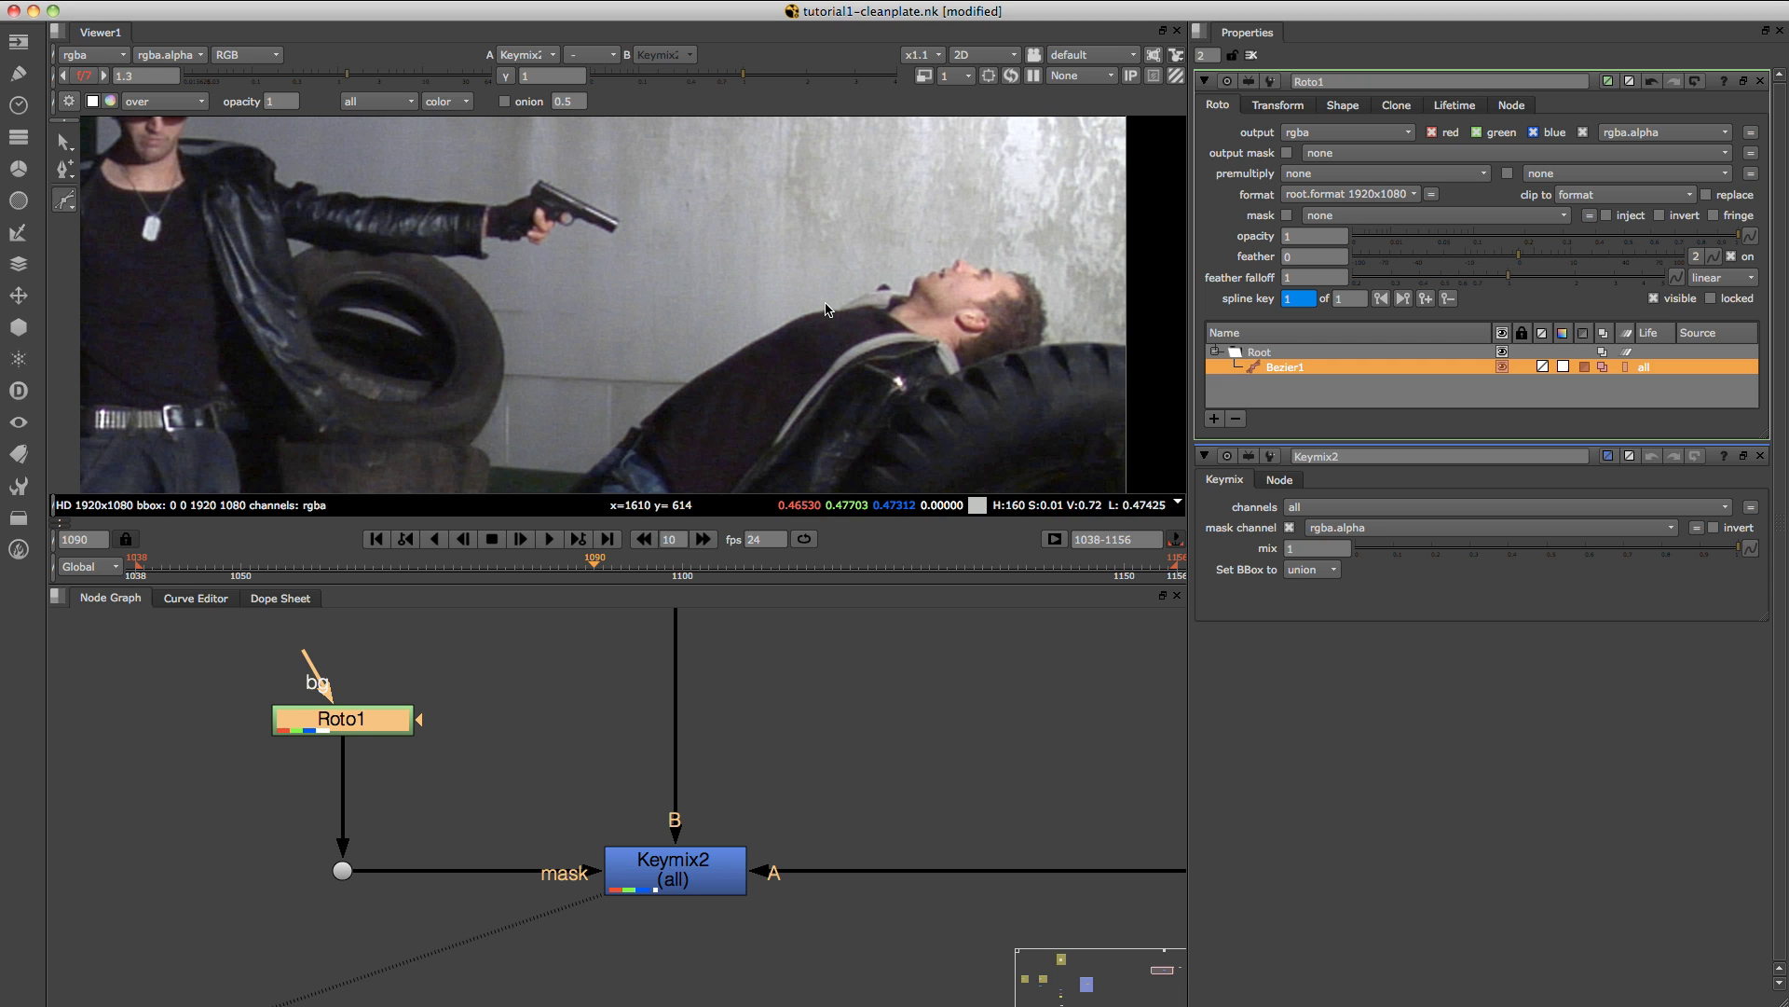
click(838, 322)
click(824, 327)
click(809, 308)
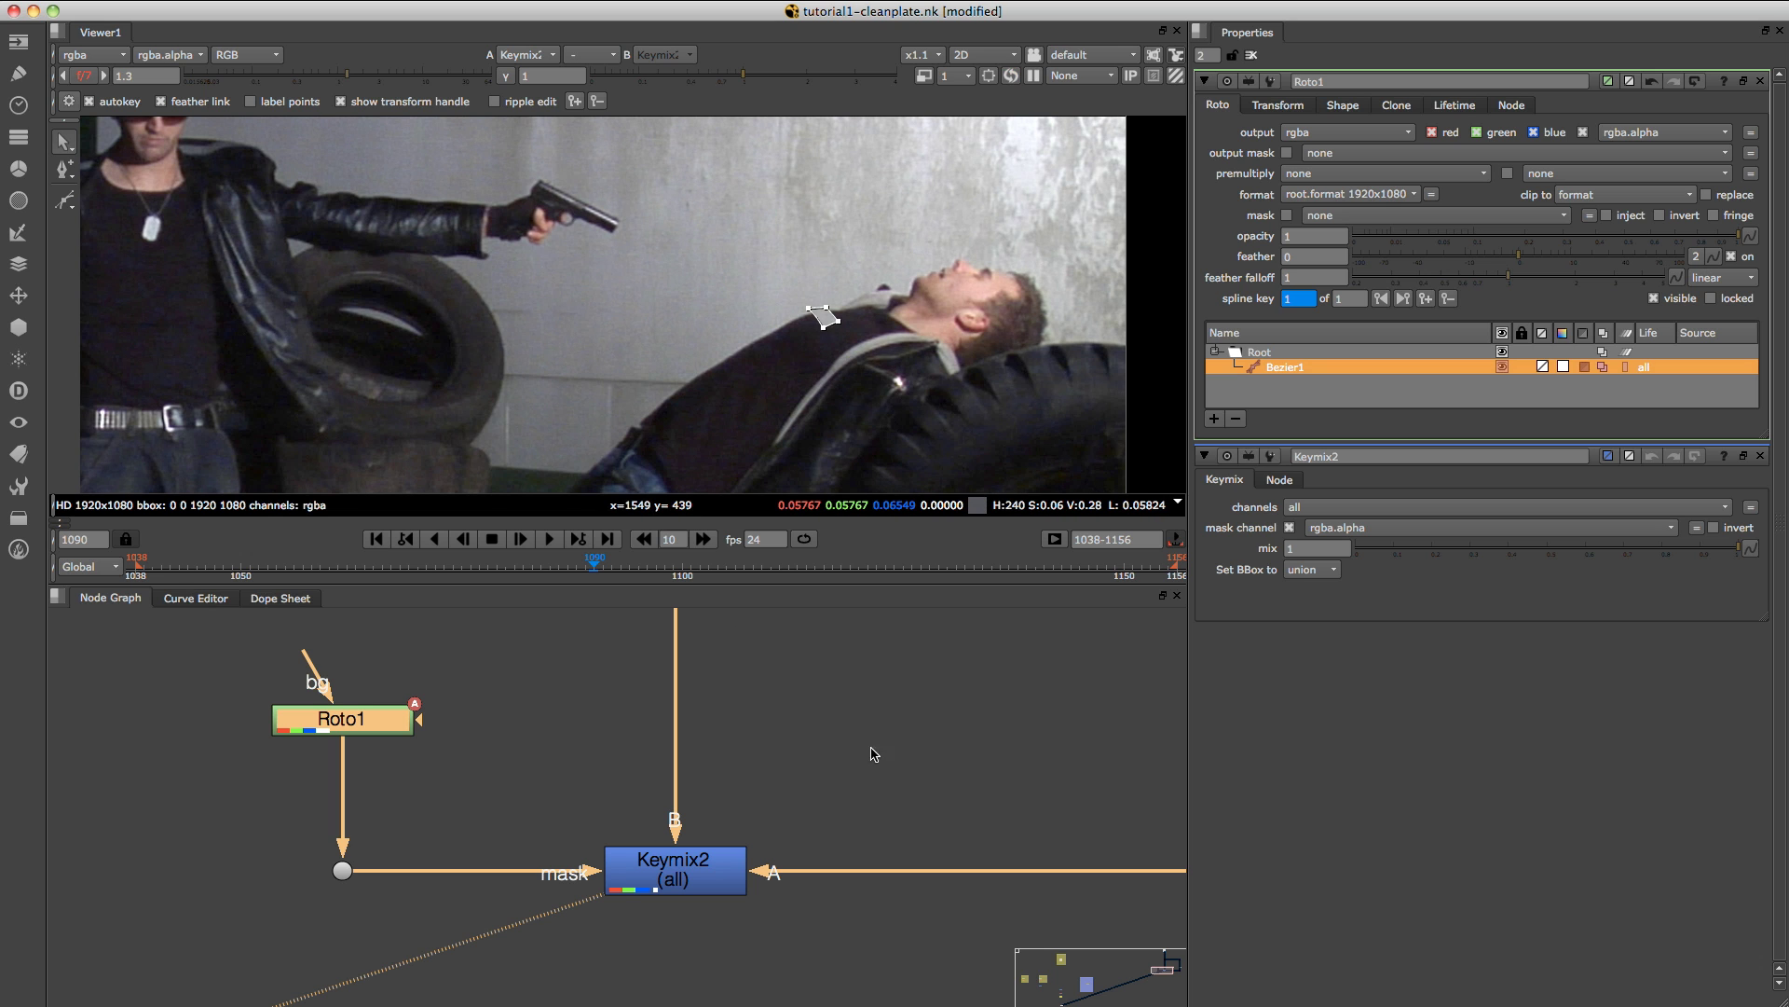
Animate the Bezier's opacity with keys of 0 at frame 1089 and 1 at frame 1090.
scroll(872, 774, down, 5)
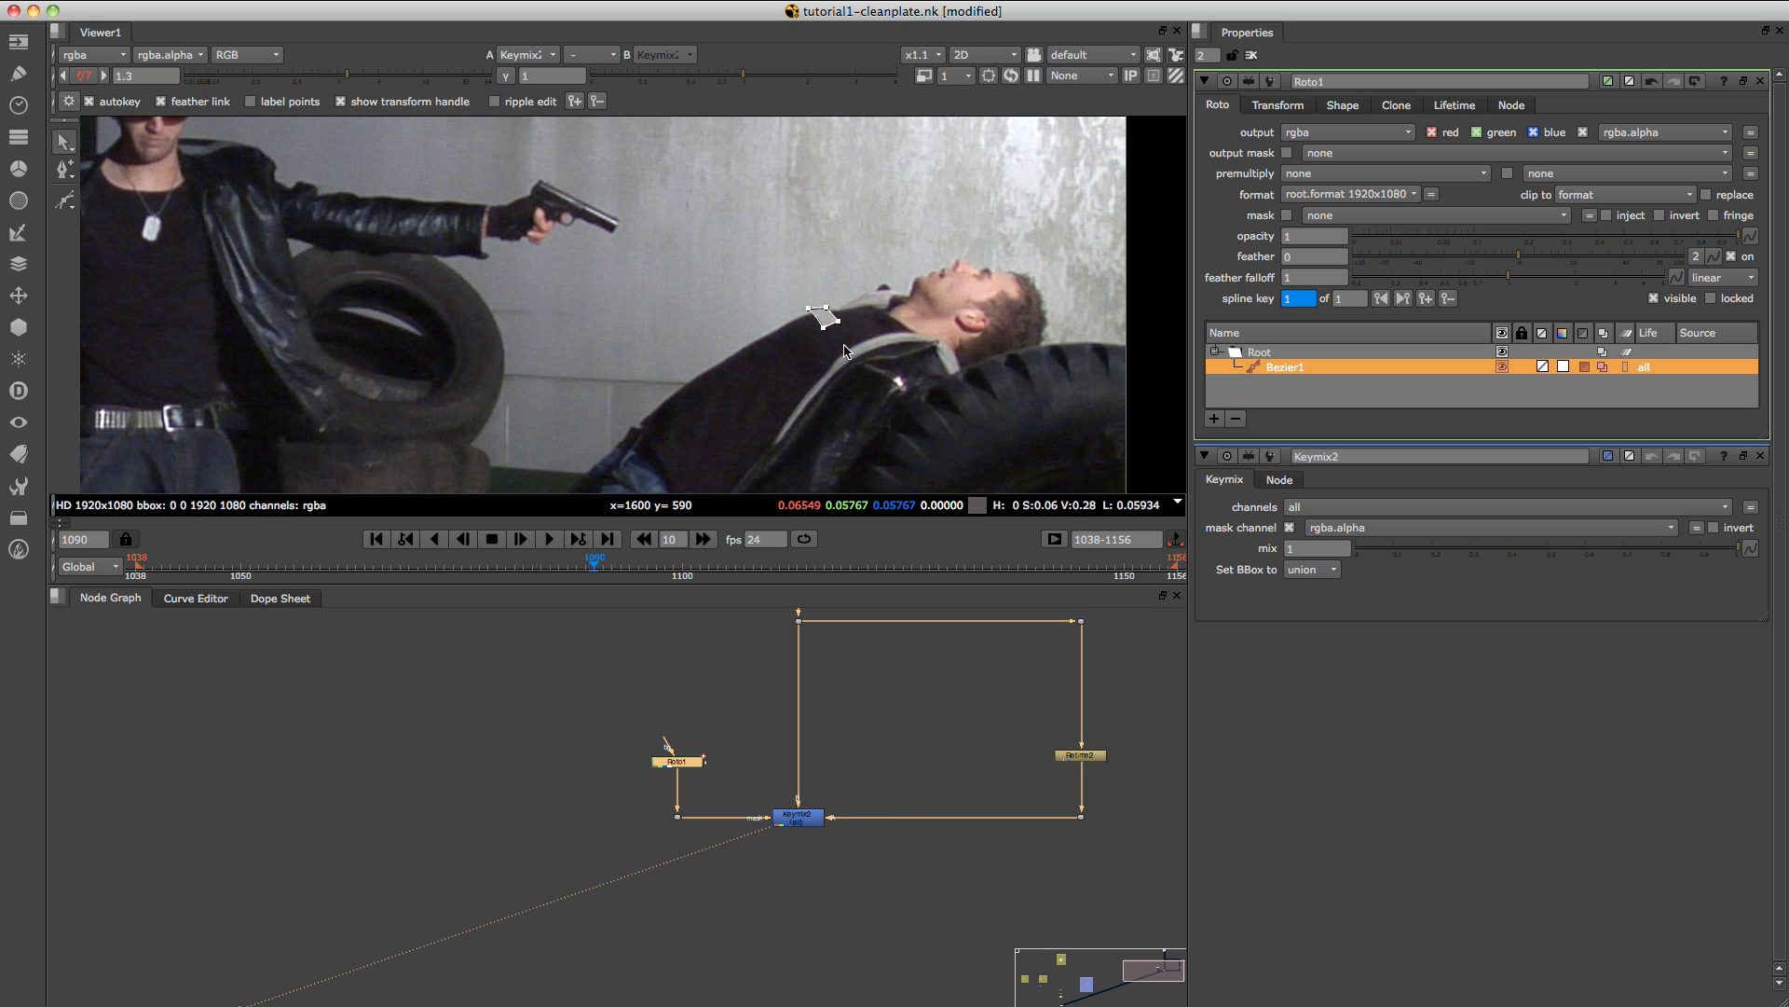
scroll(876, 361, up, 5)
middle_drag(833, 374, 810, 470)
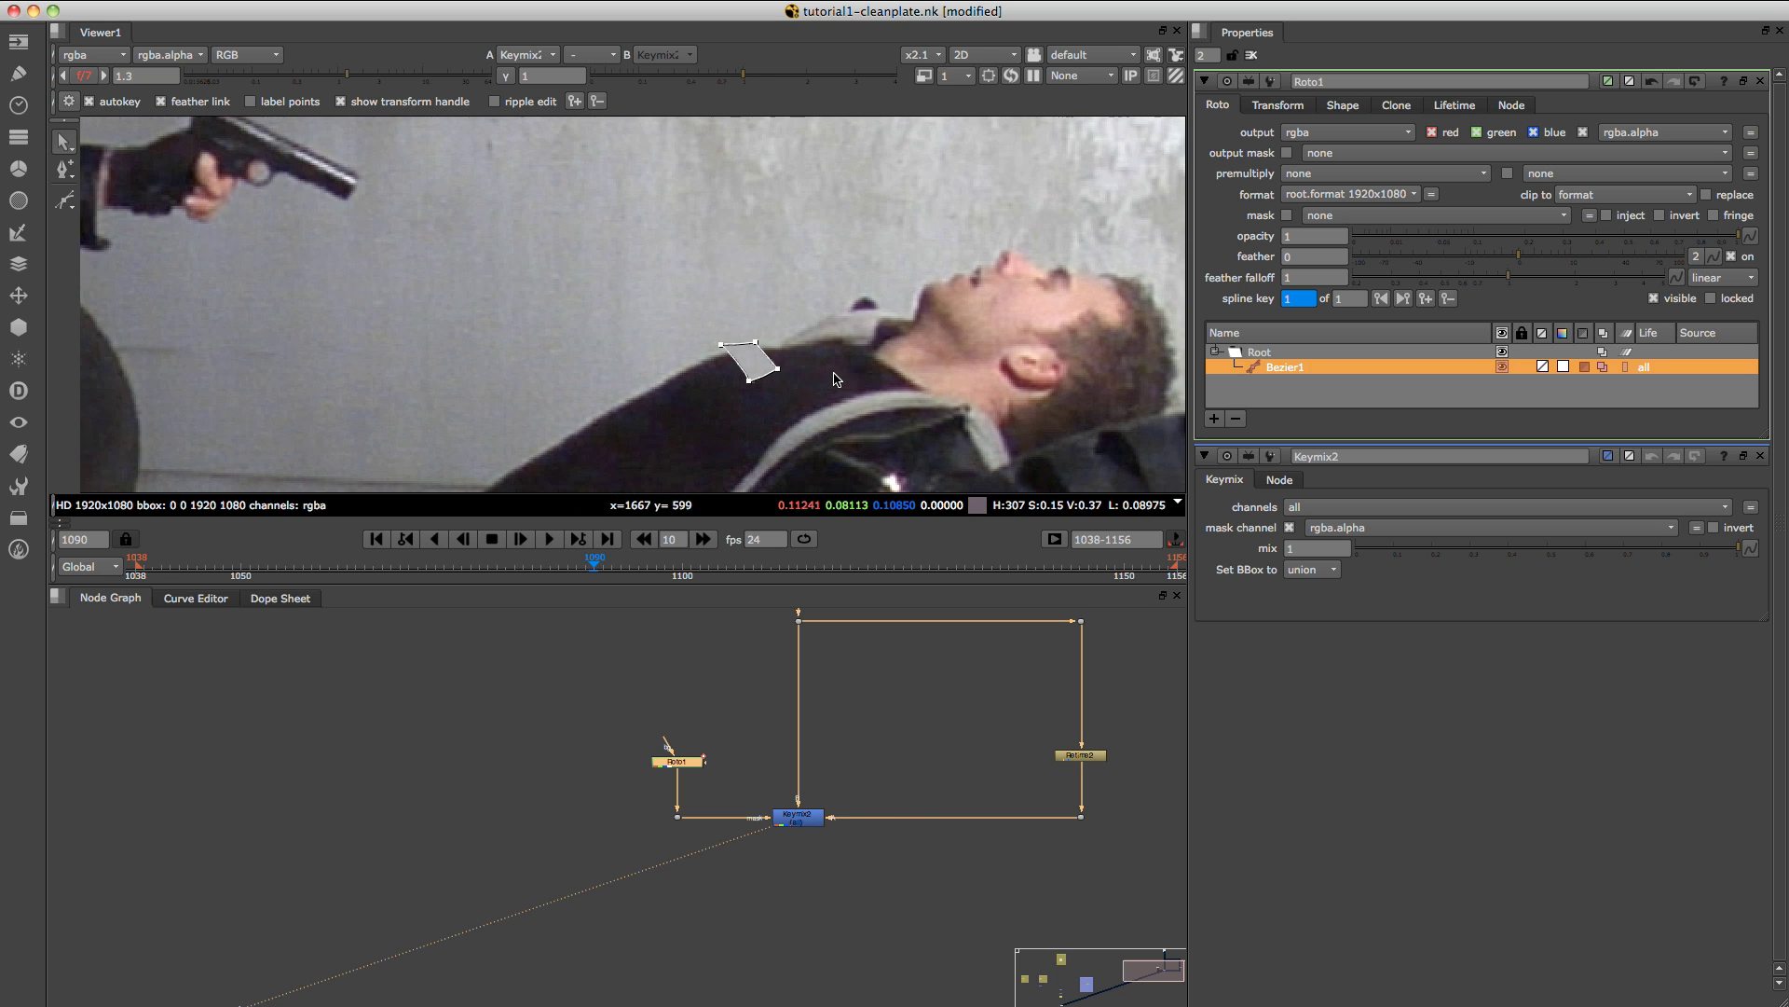
key(Left)
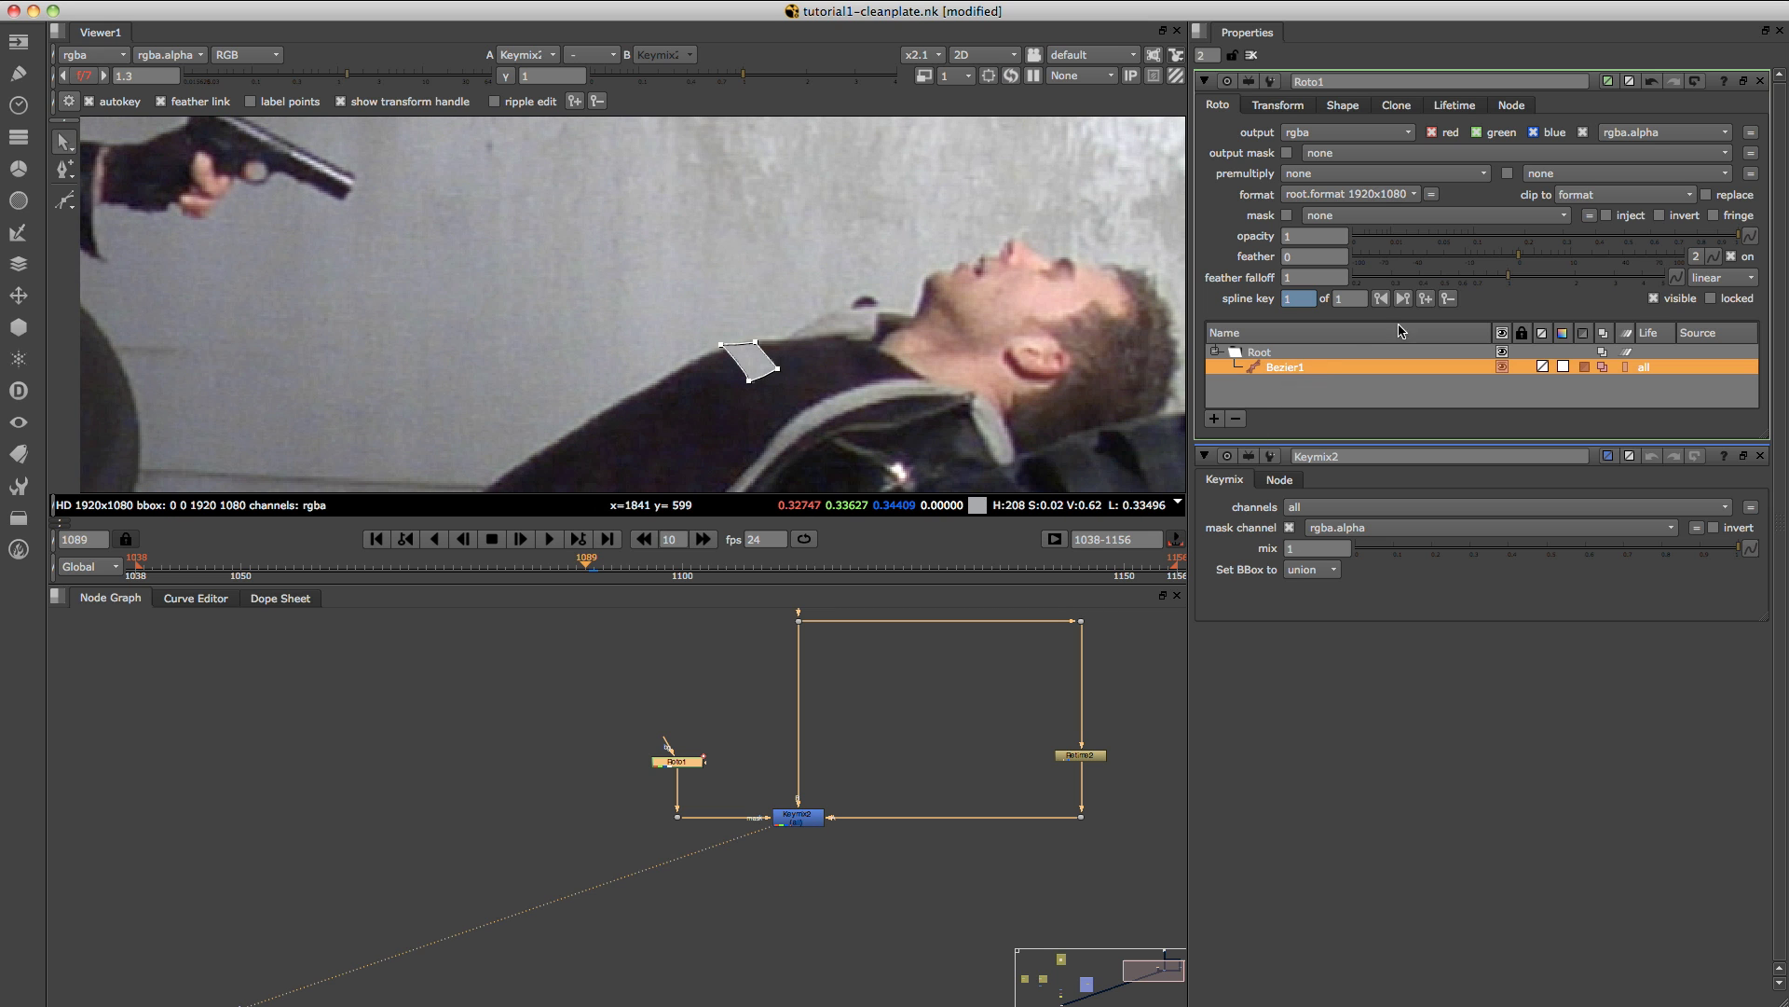
right_click(1748, 239)
click(1739, 253)
drag(1684, 239, 1307, 274)
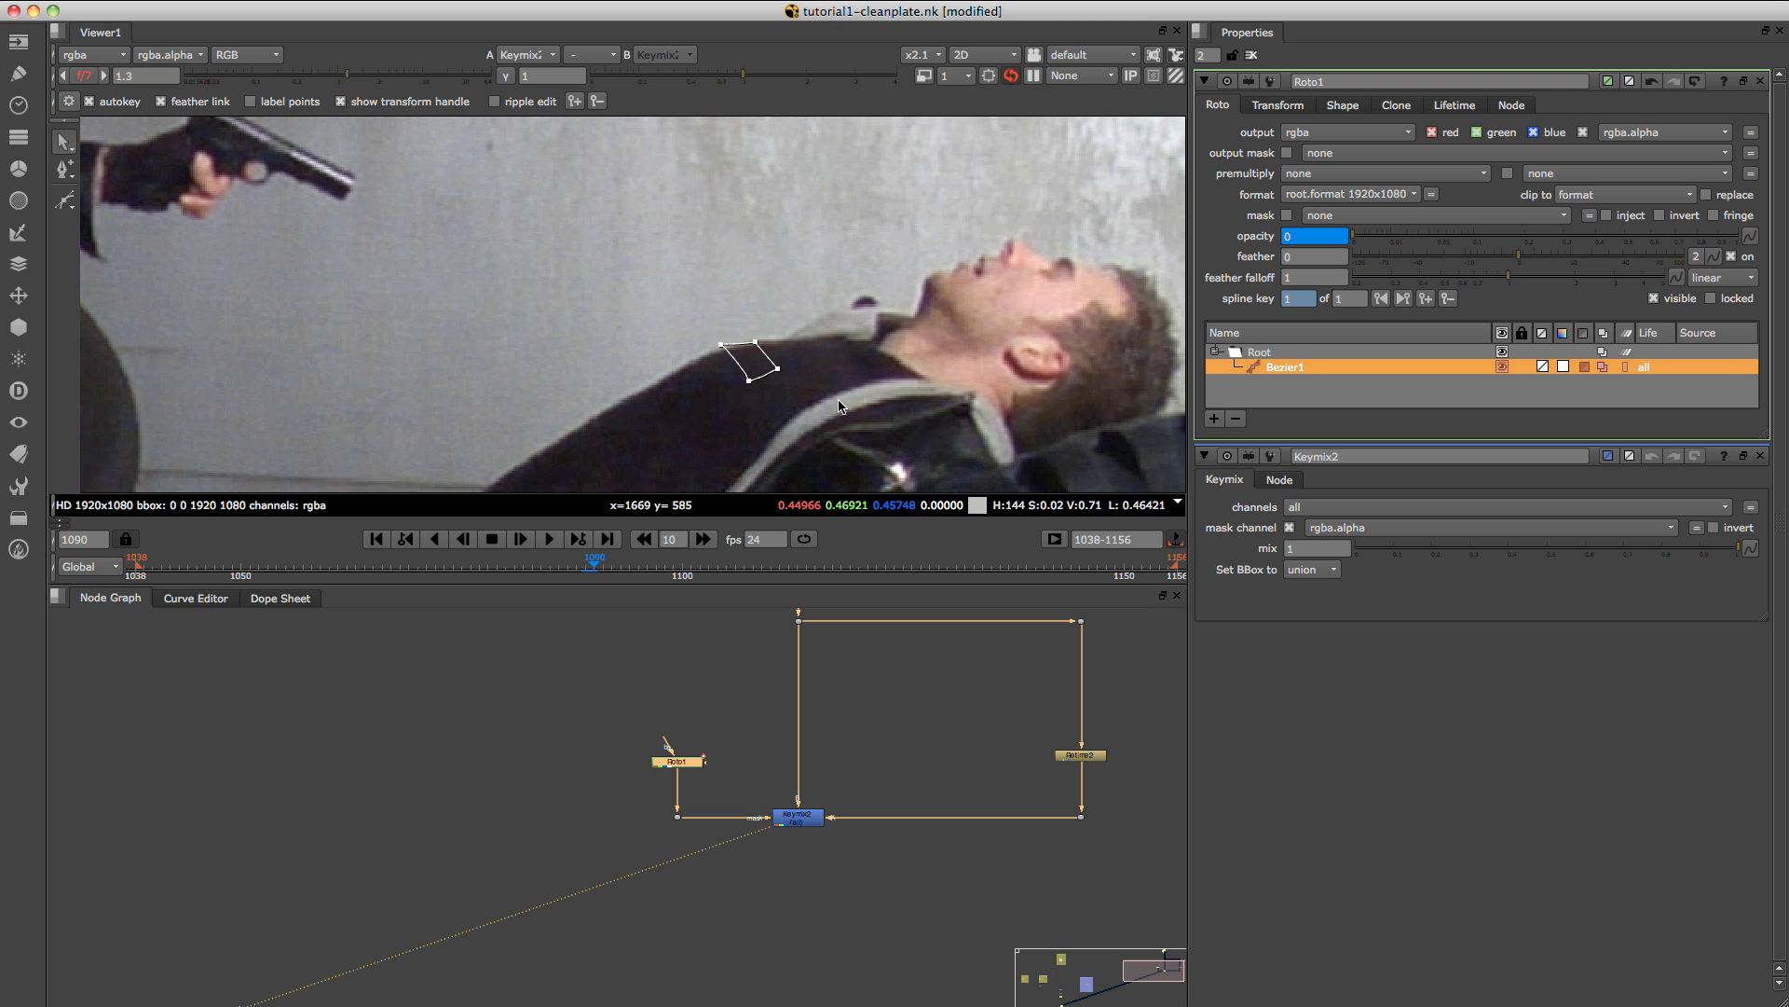
text(1)
key(Return)
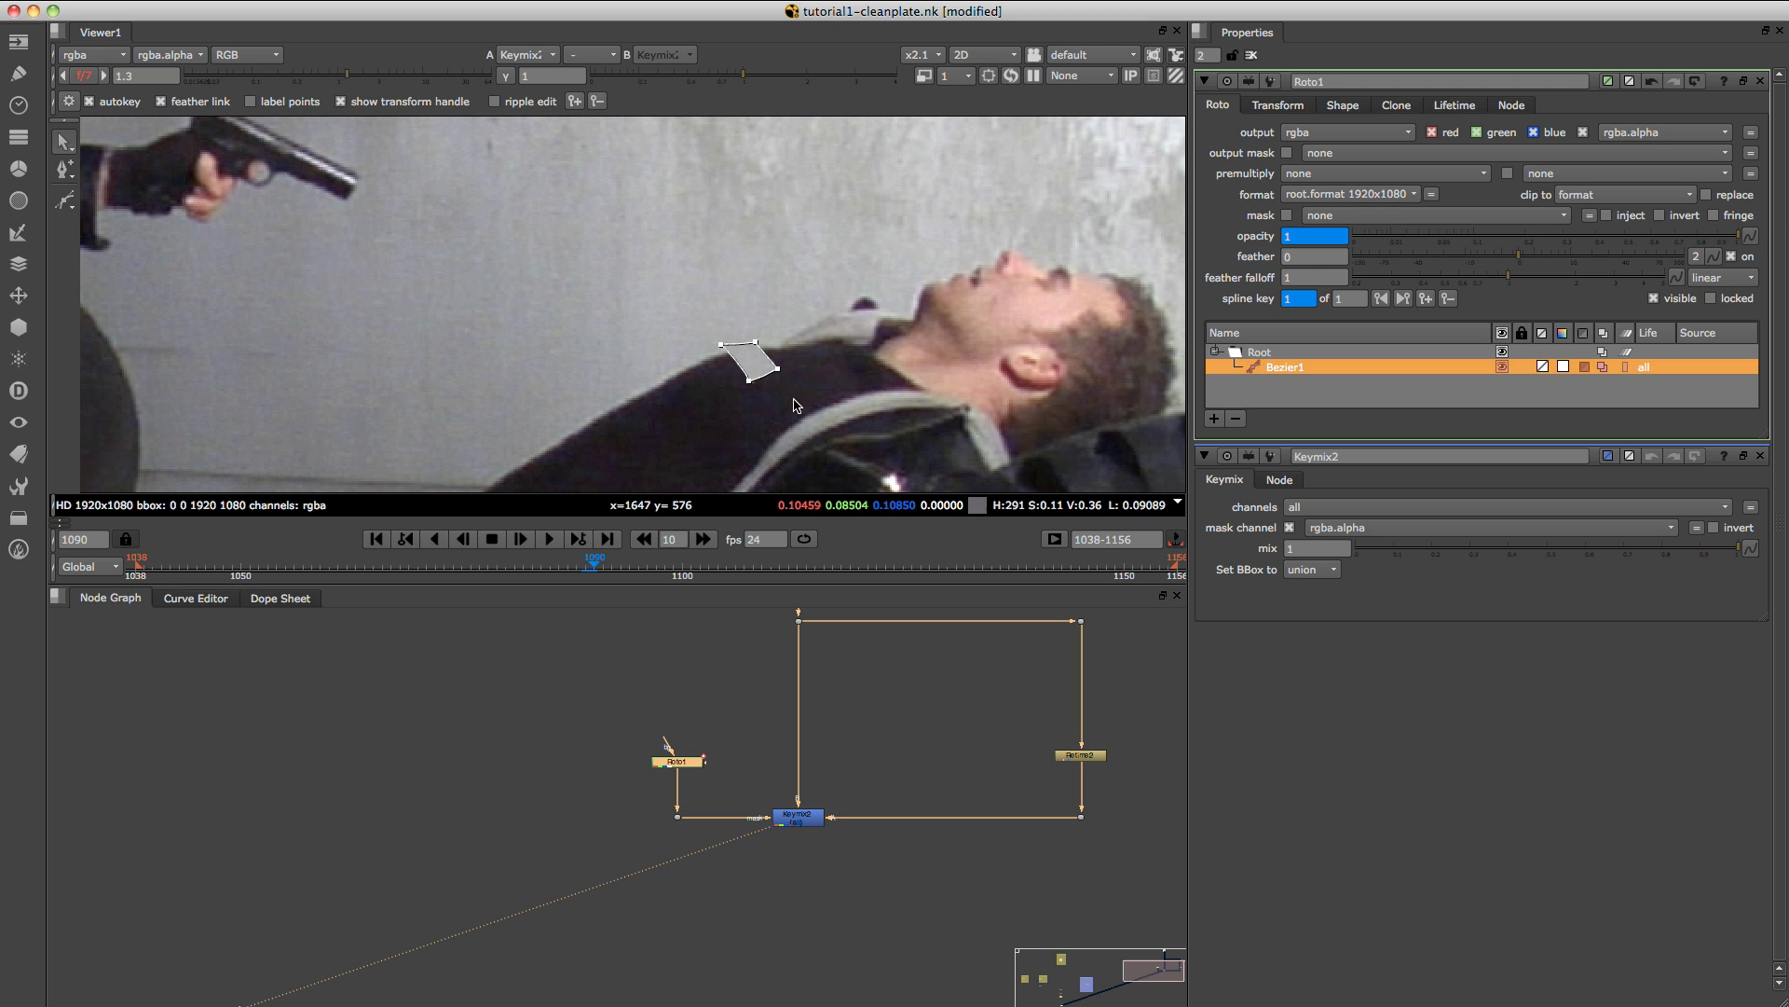
Step back and forth through the frames around 1090 to check the Bezier's opacity switching on.
scroll(822, 401, down, 3)
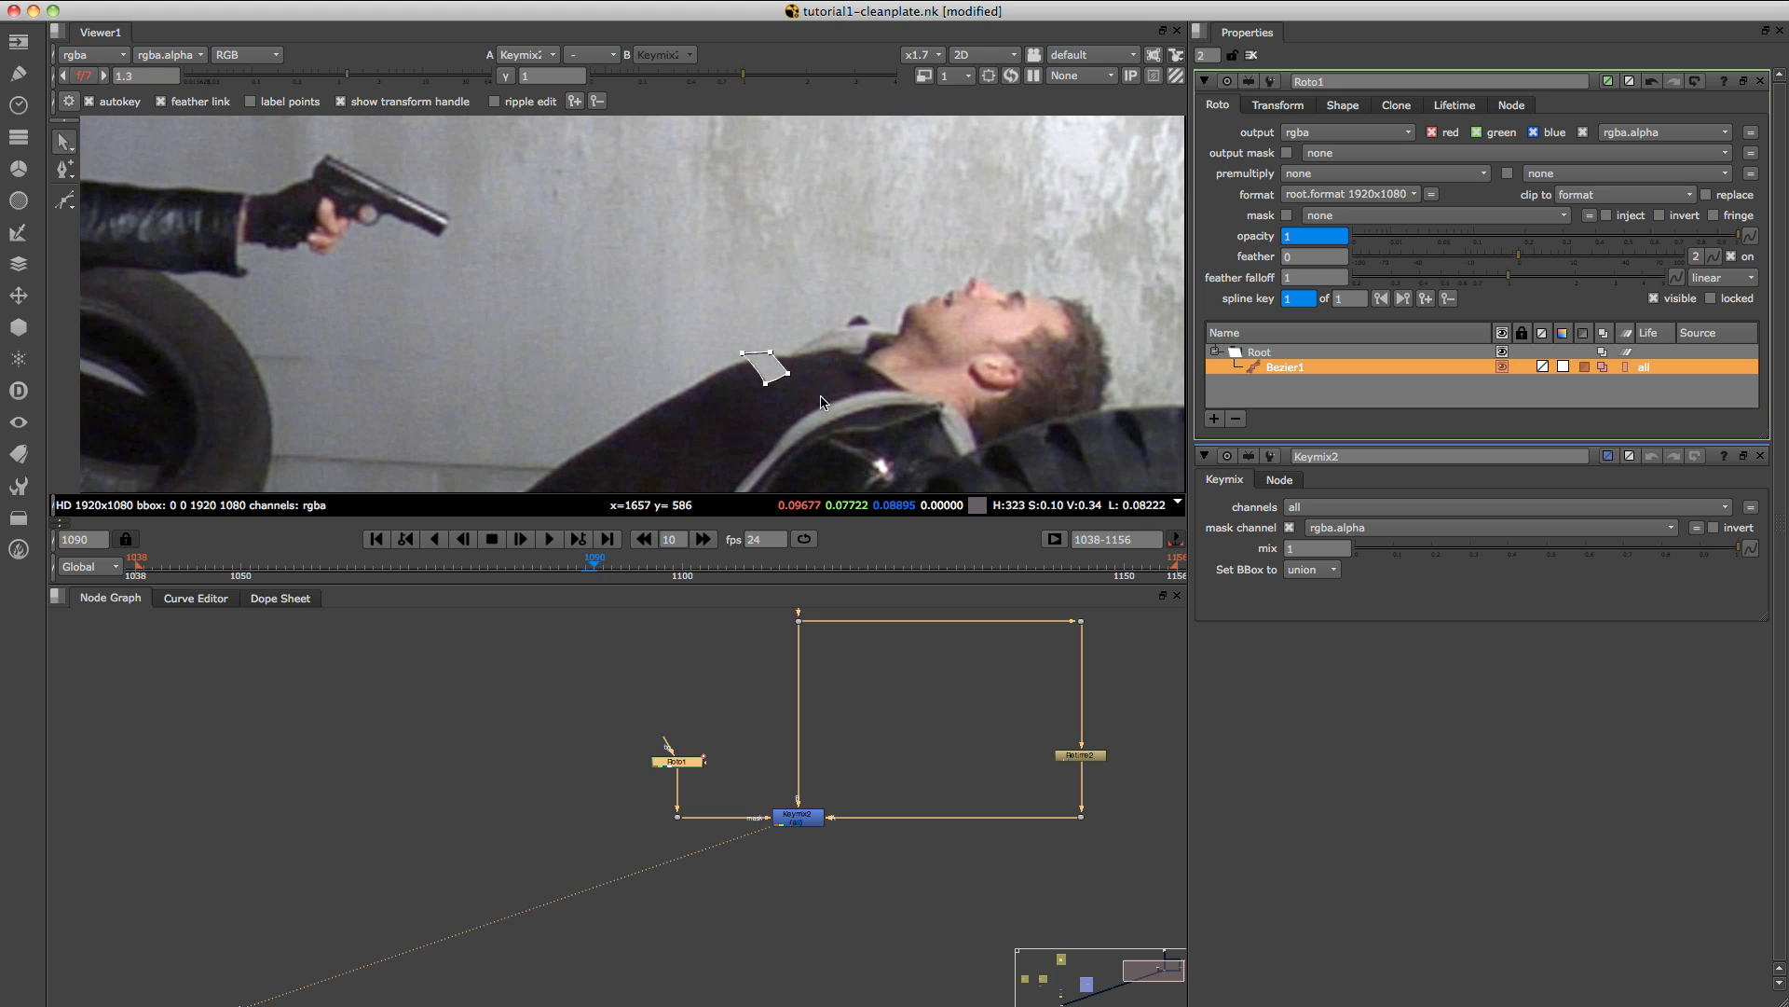
key(Right)
key(Right)
key(Right)
key(Left)
key(Left)
key(Left)
key(Right)
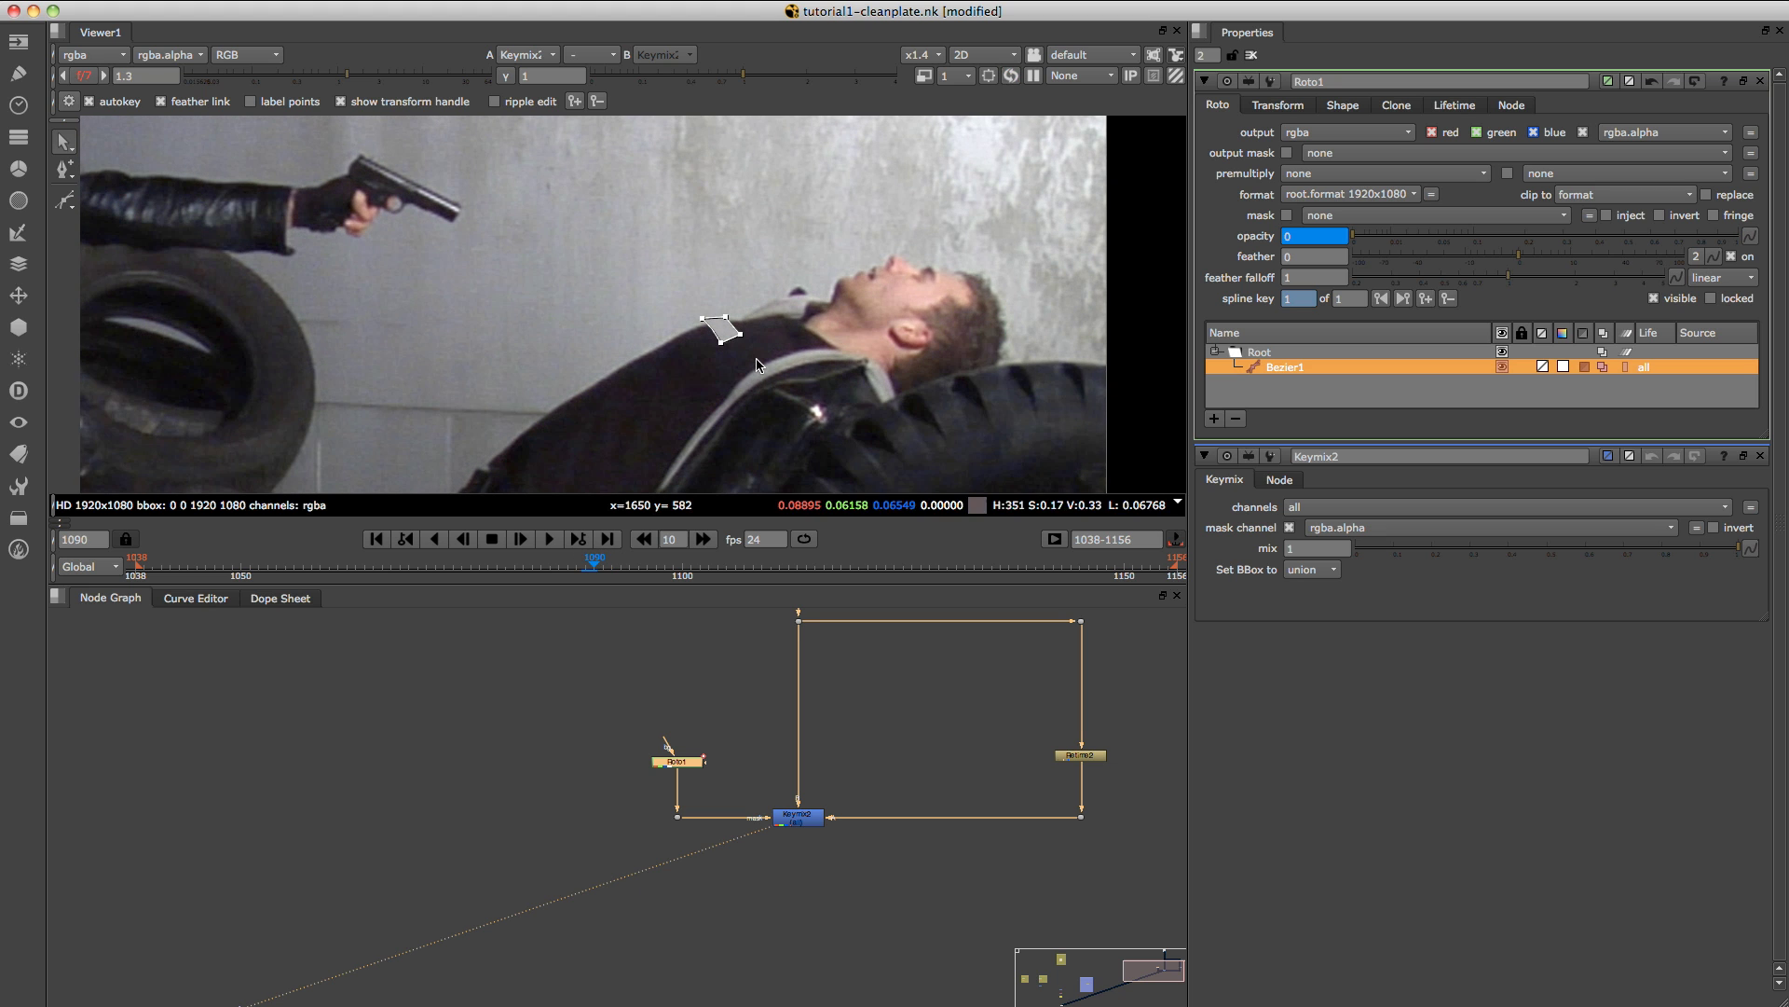
Enlarge the Bezier at frame 1091 towards the lying man's neck and over his chest edge, adding a point along its upper edge.
drag(739, 334, 801, 337)
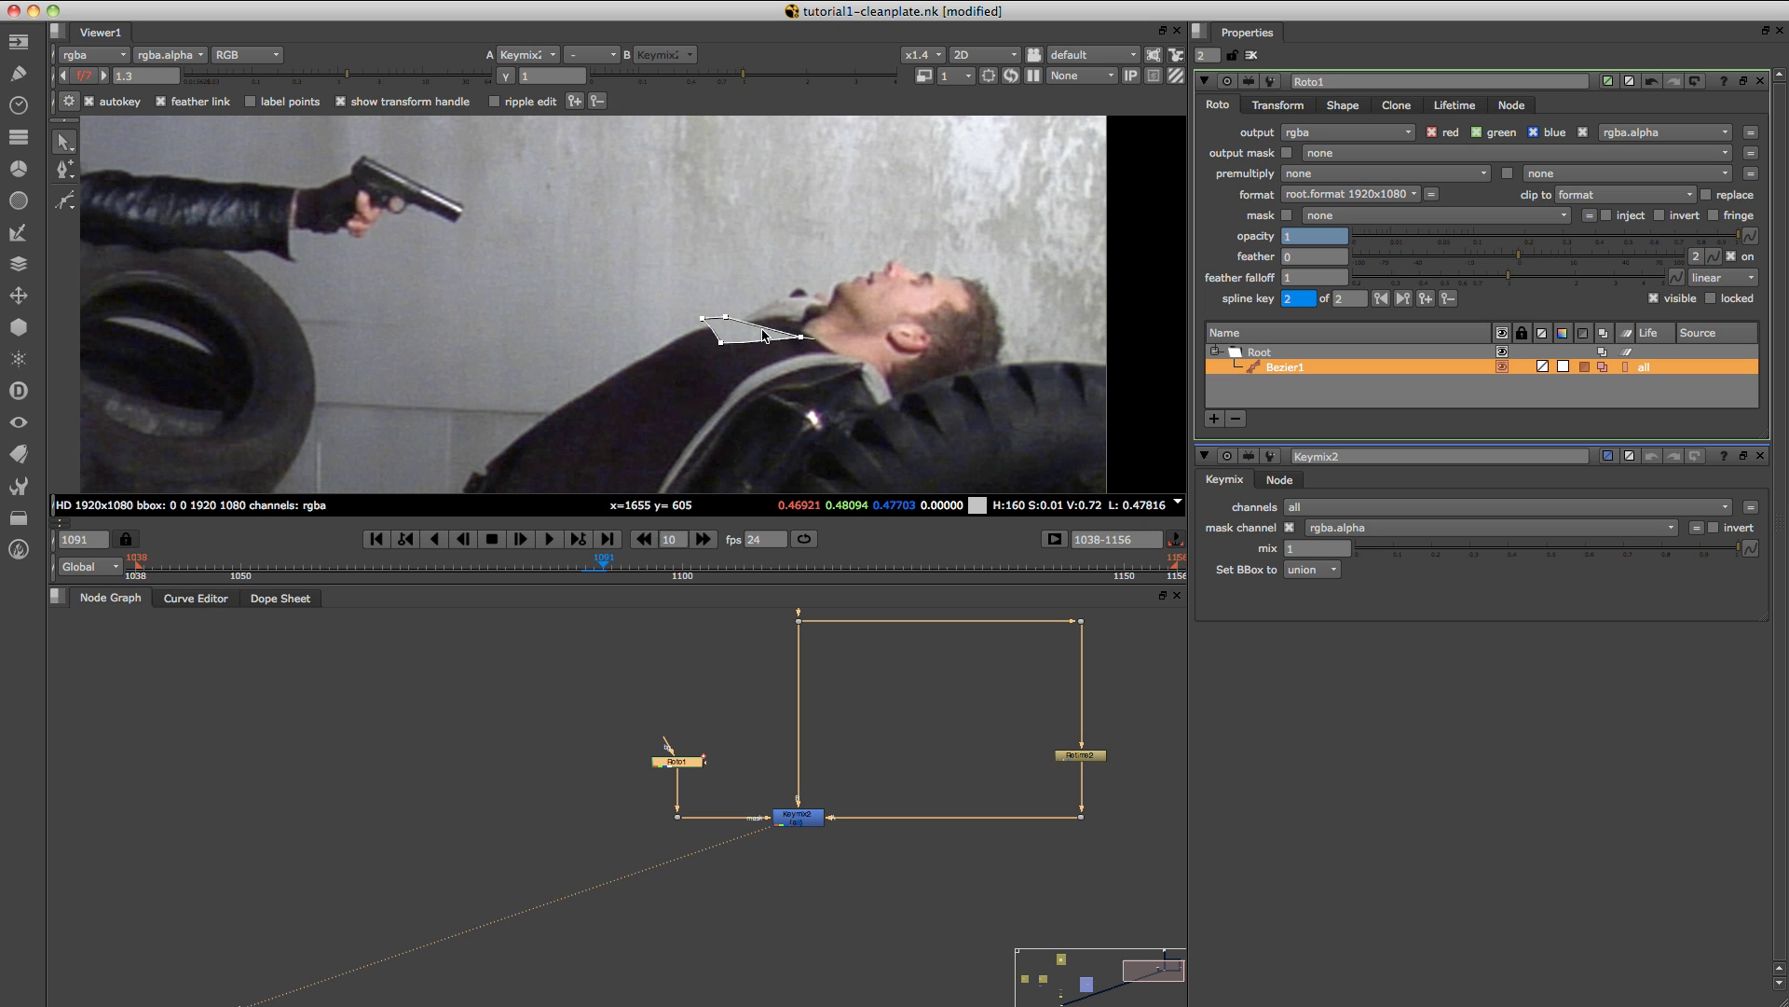
alt+super+drag(766, 327, 783, 292)
drag(722, 342, 646, 317)
key(Right)
key(Right)
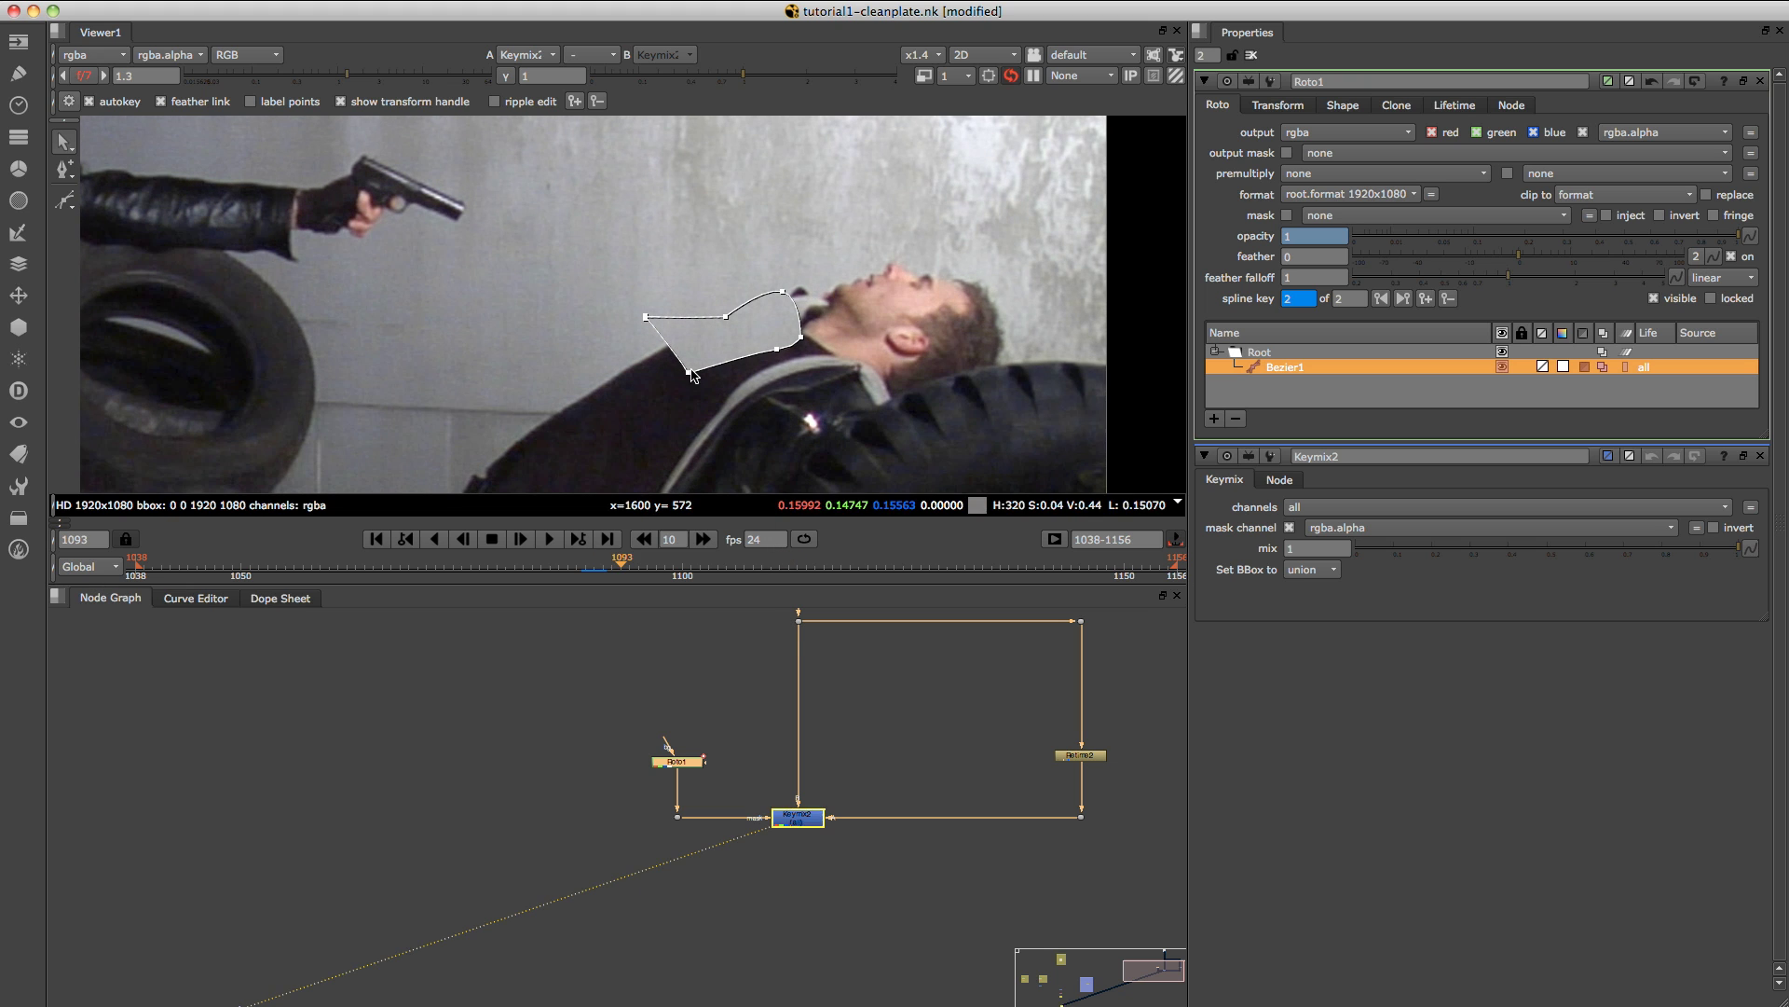
Extend the Bezier at frame 1093 down the lying man's torso and bulge its gun-side edge outward with an added point.
click(695, 378)
click(695, 377)
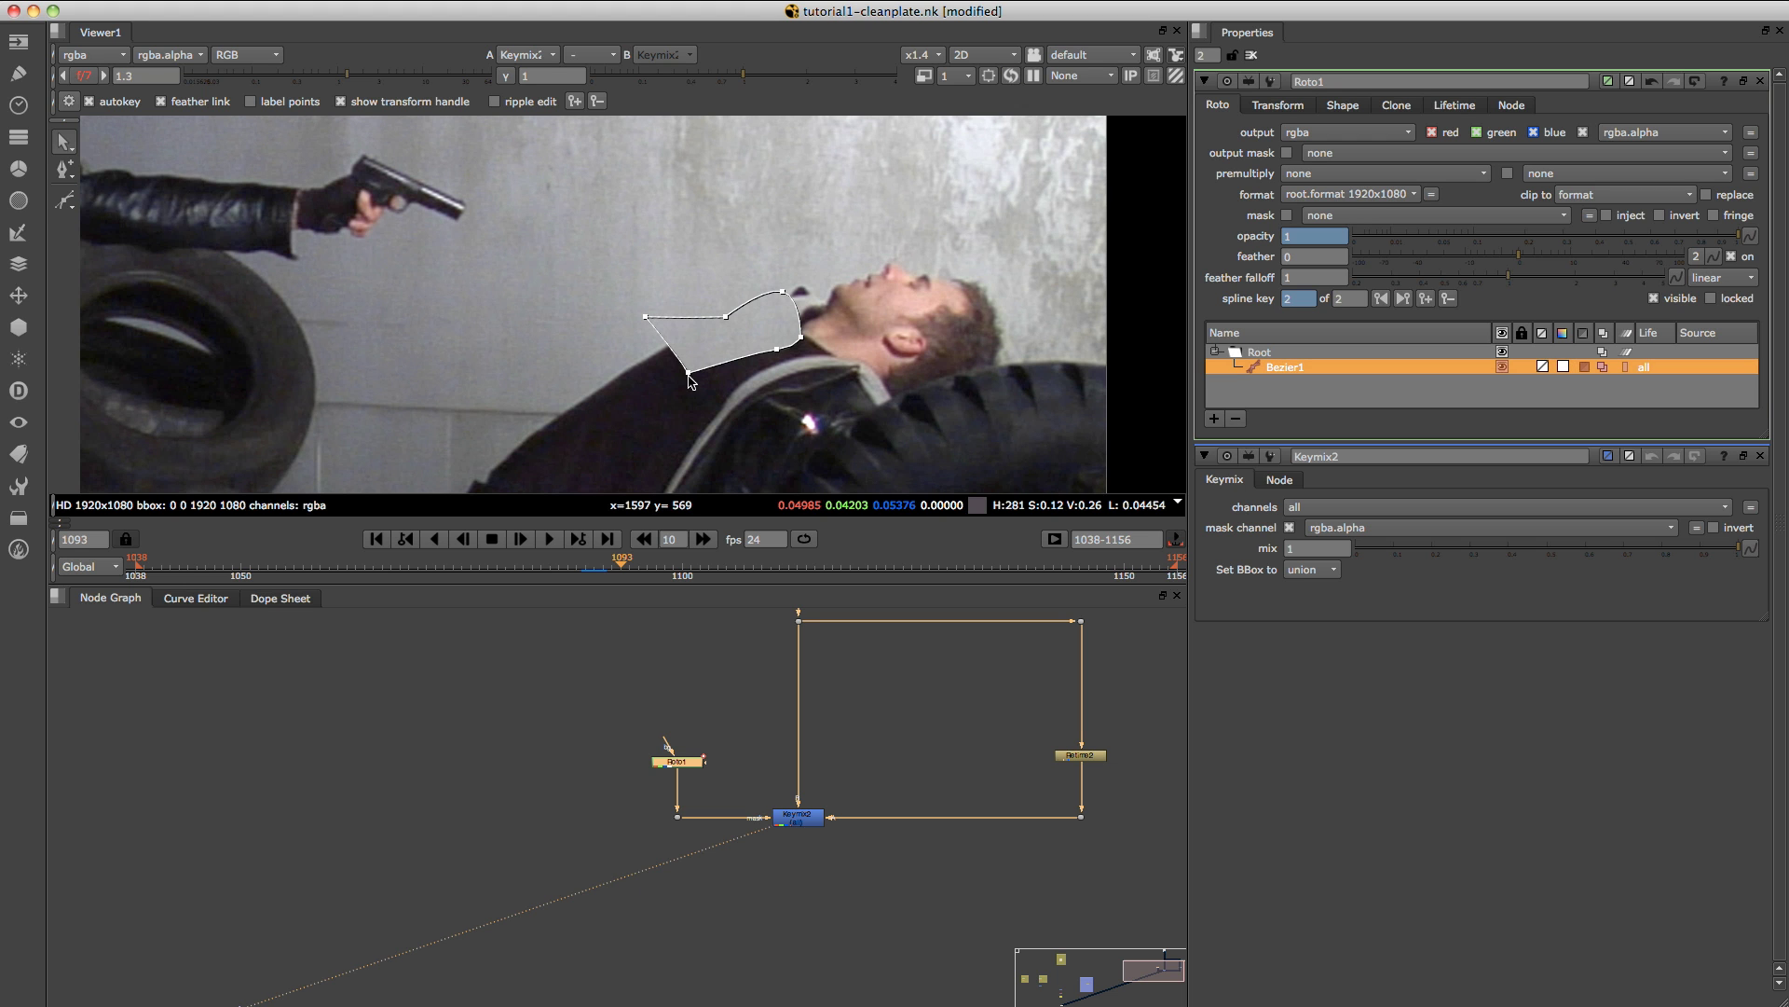
drag(689, 373, 643, 453)
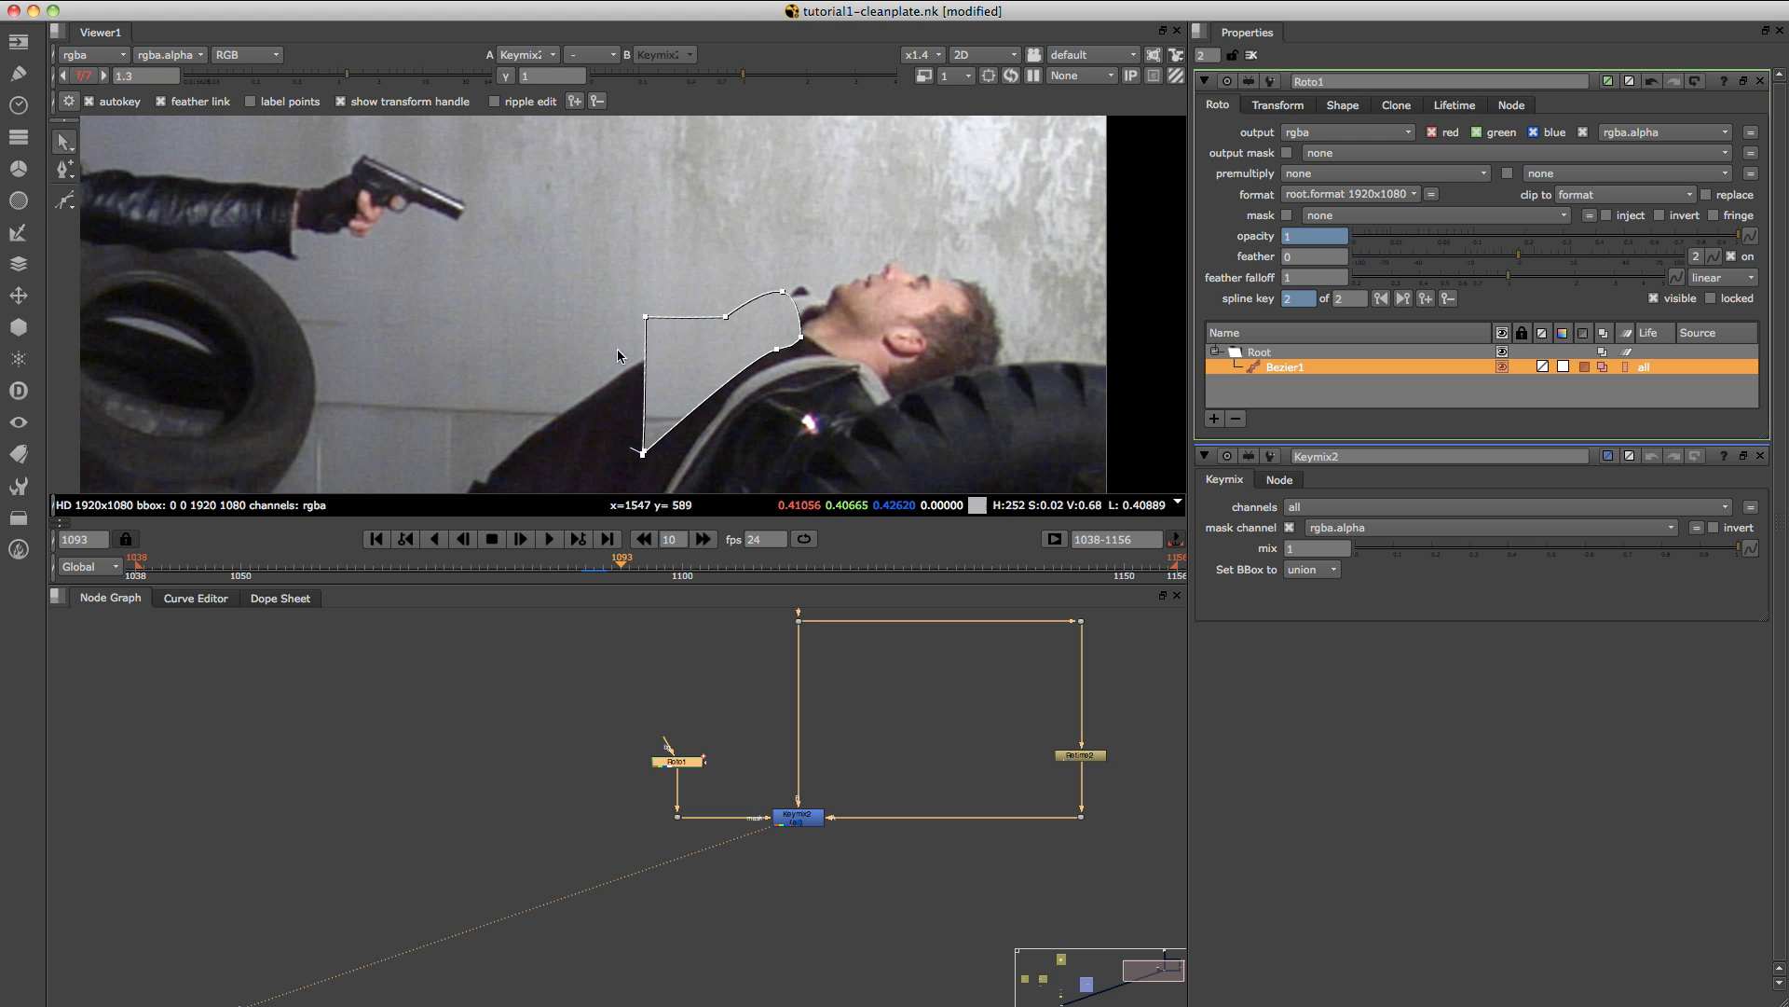
key(space)
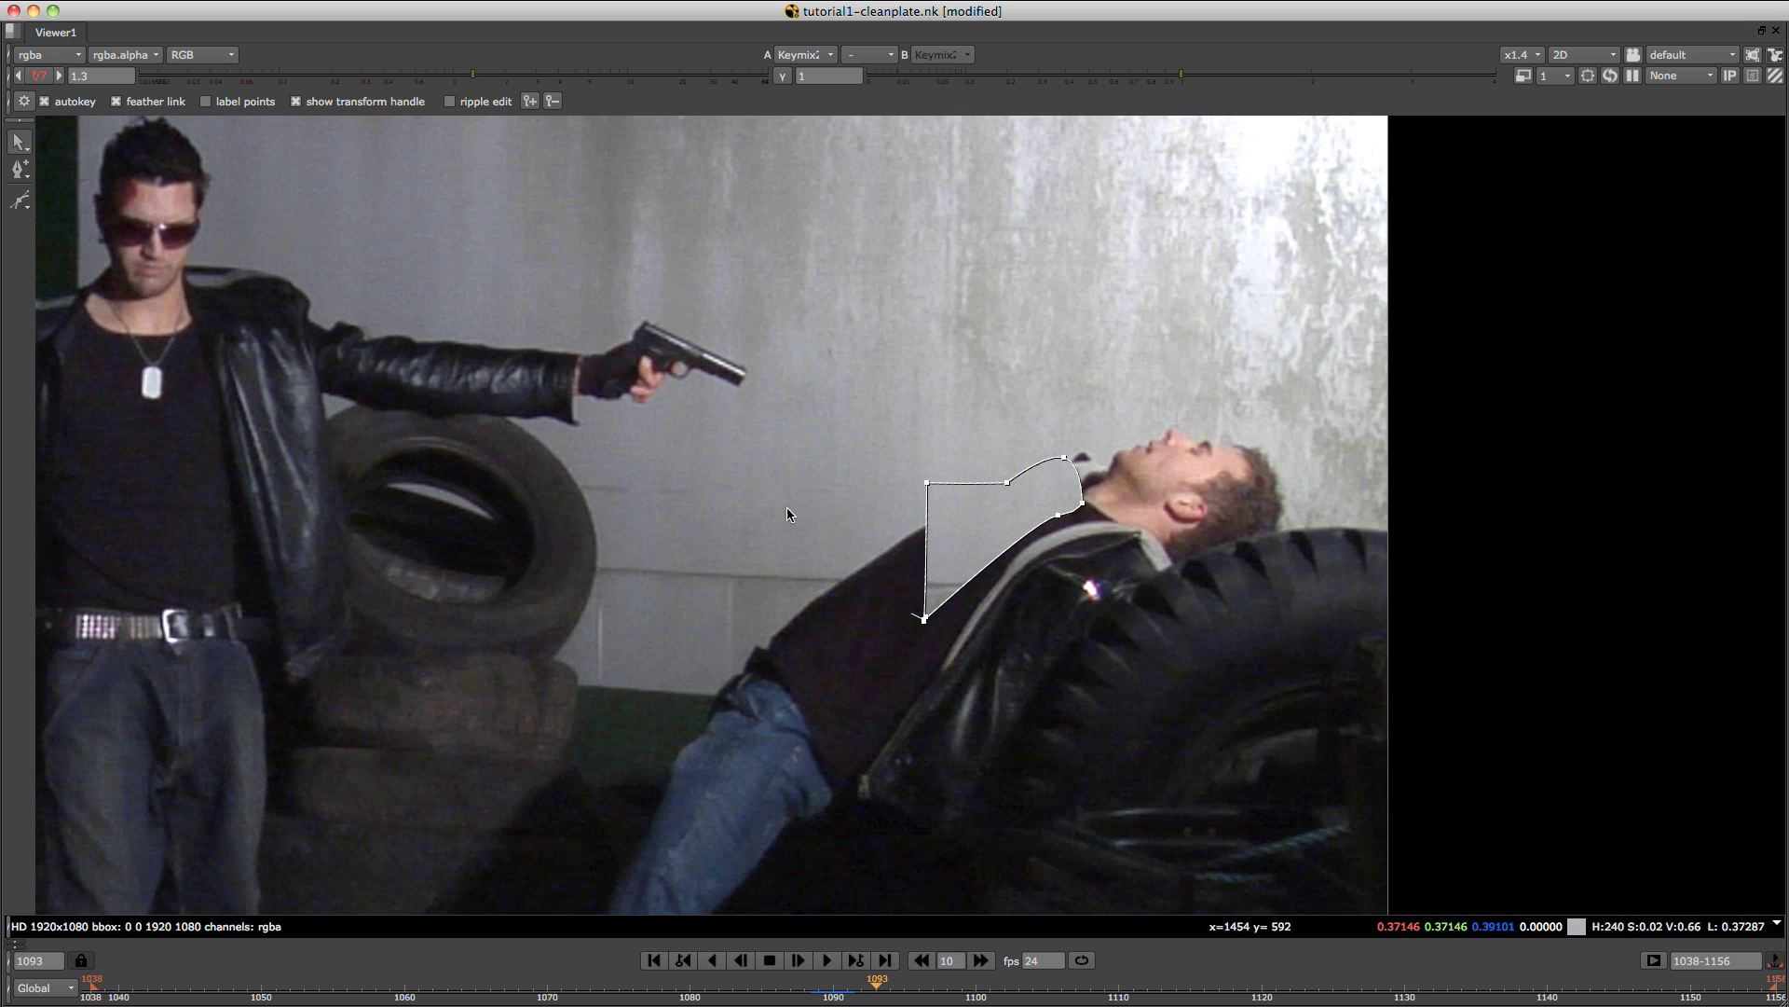
middle_drag(836, 488, 825, 433)
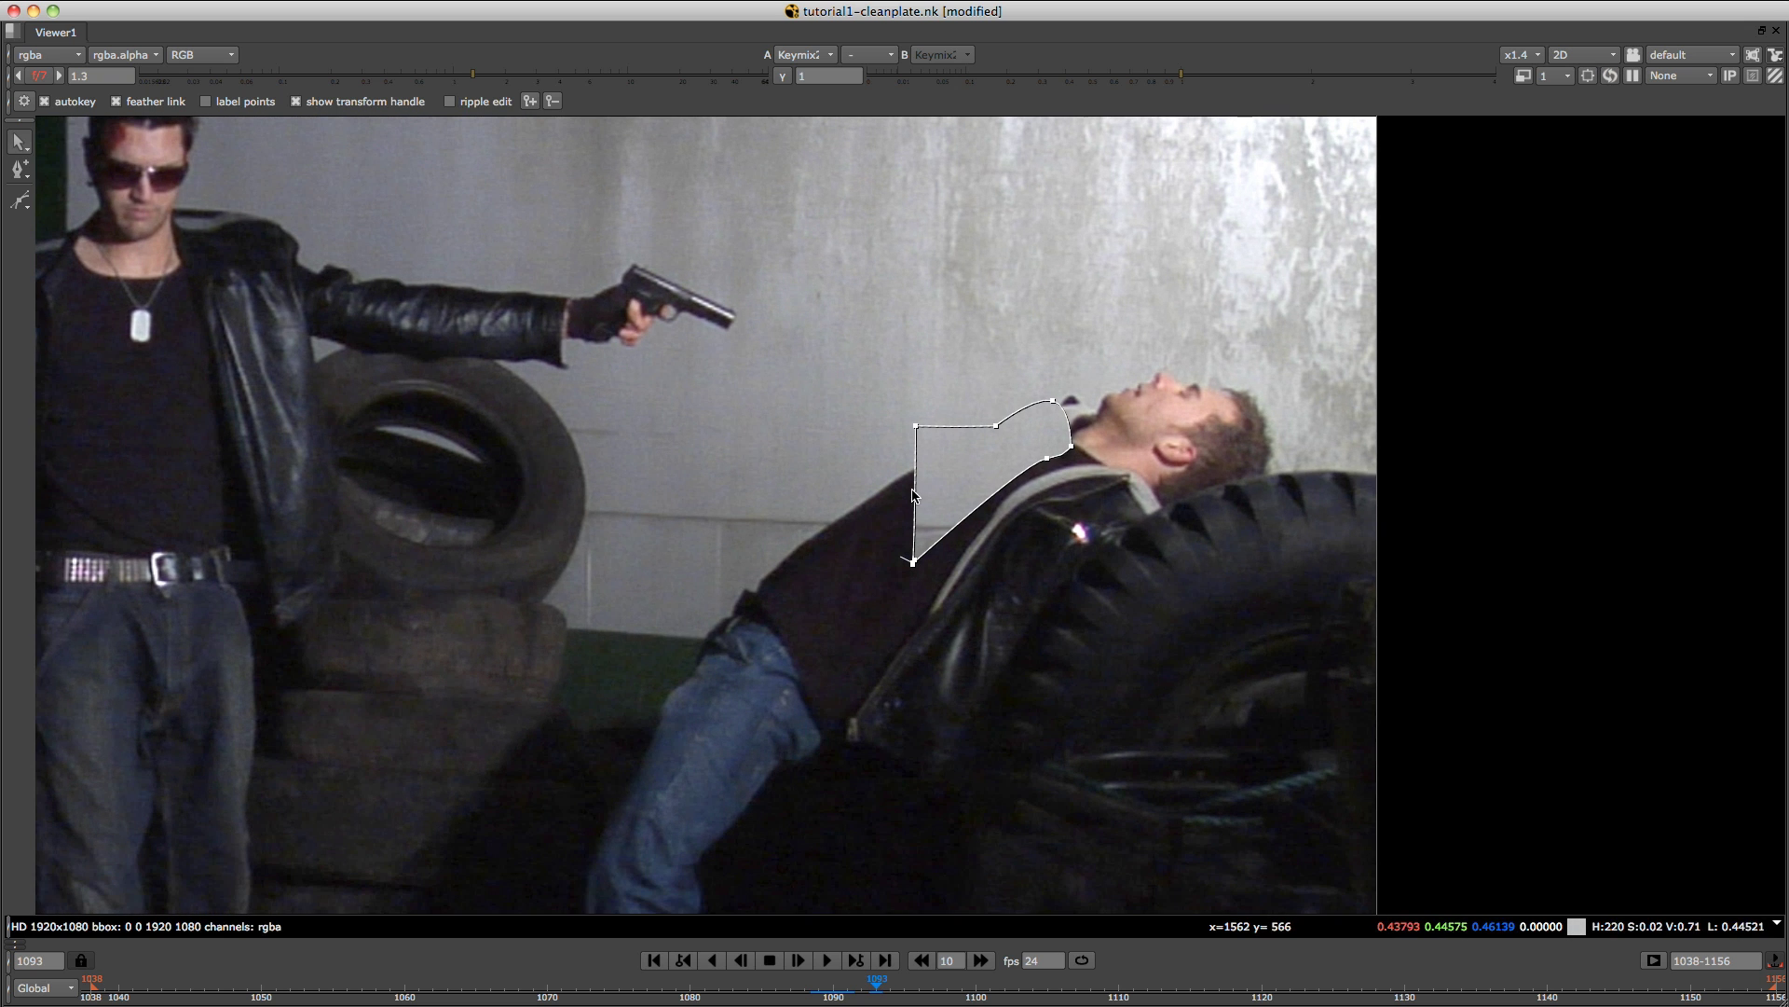
drag(914, 494, 845, 496)
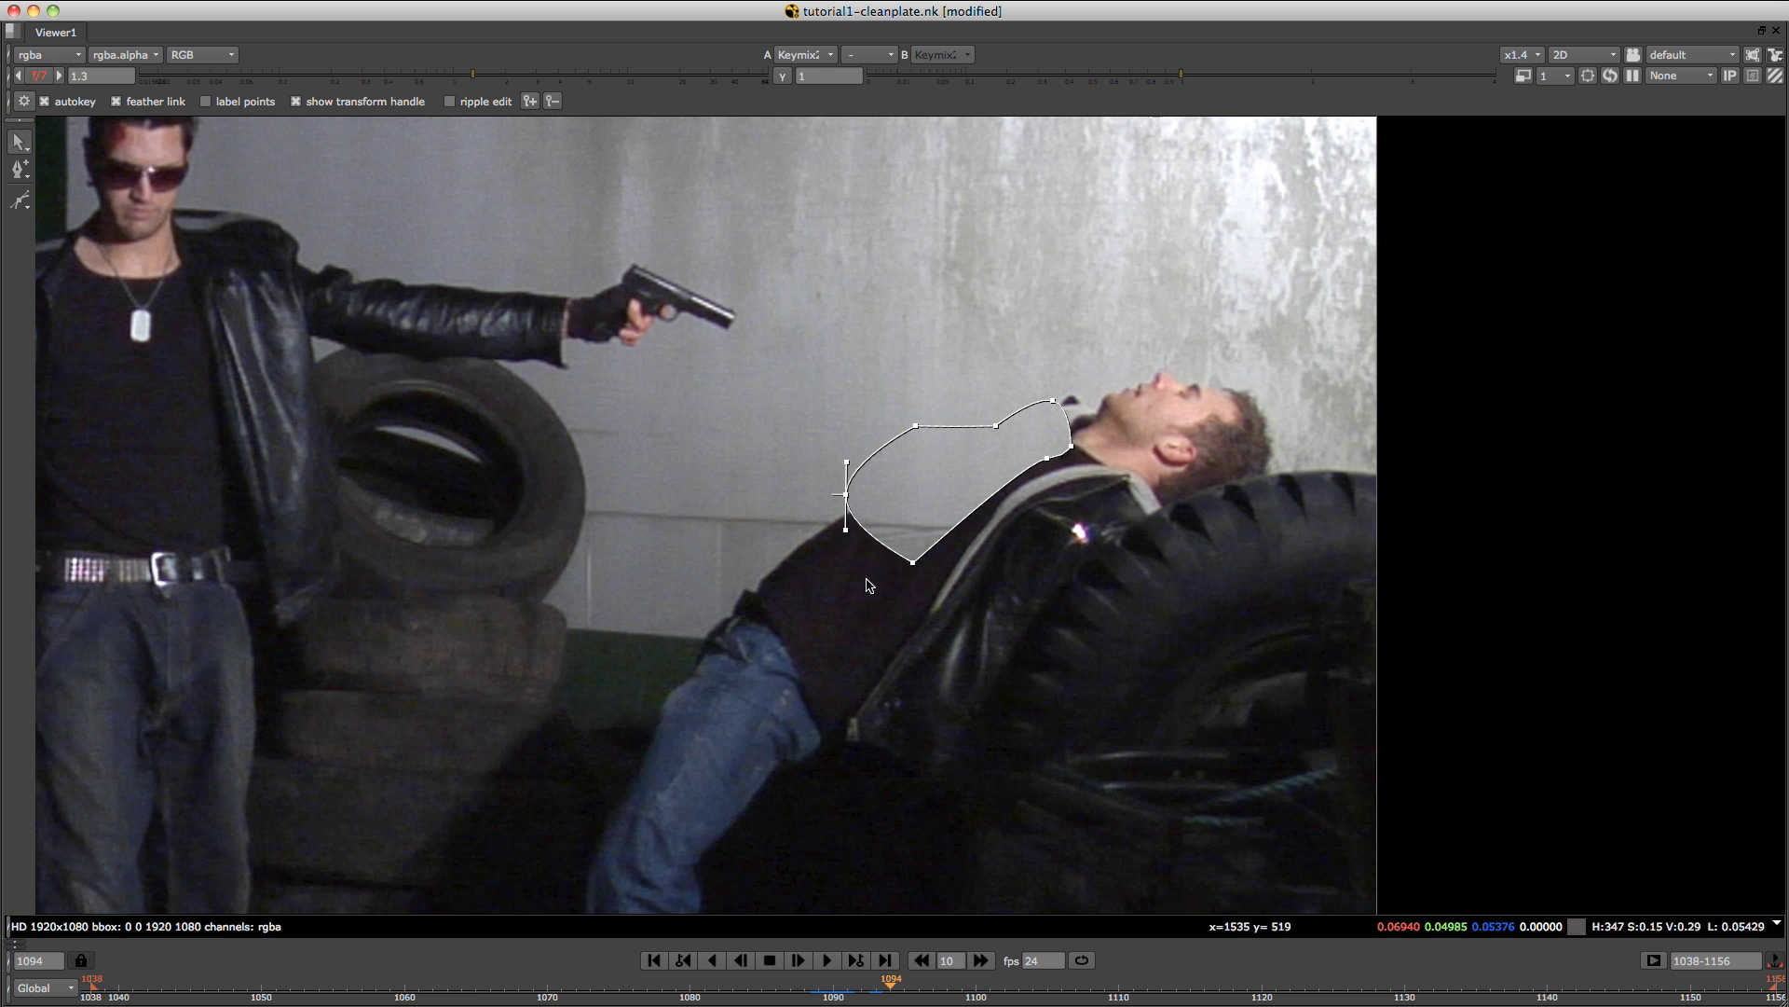
Expand the Bezier at frame 1094 over the lying man's torso and face down to his waist, rounding its lower edge, and advance to frame 1096.
key(Right)
drag(913, 563, 904, 747)
drag(1047, 458, 1210, 359)
drag(1053, 401, 1067, 363)
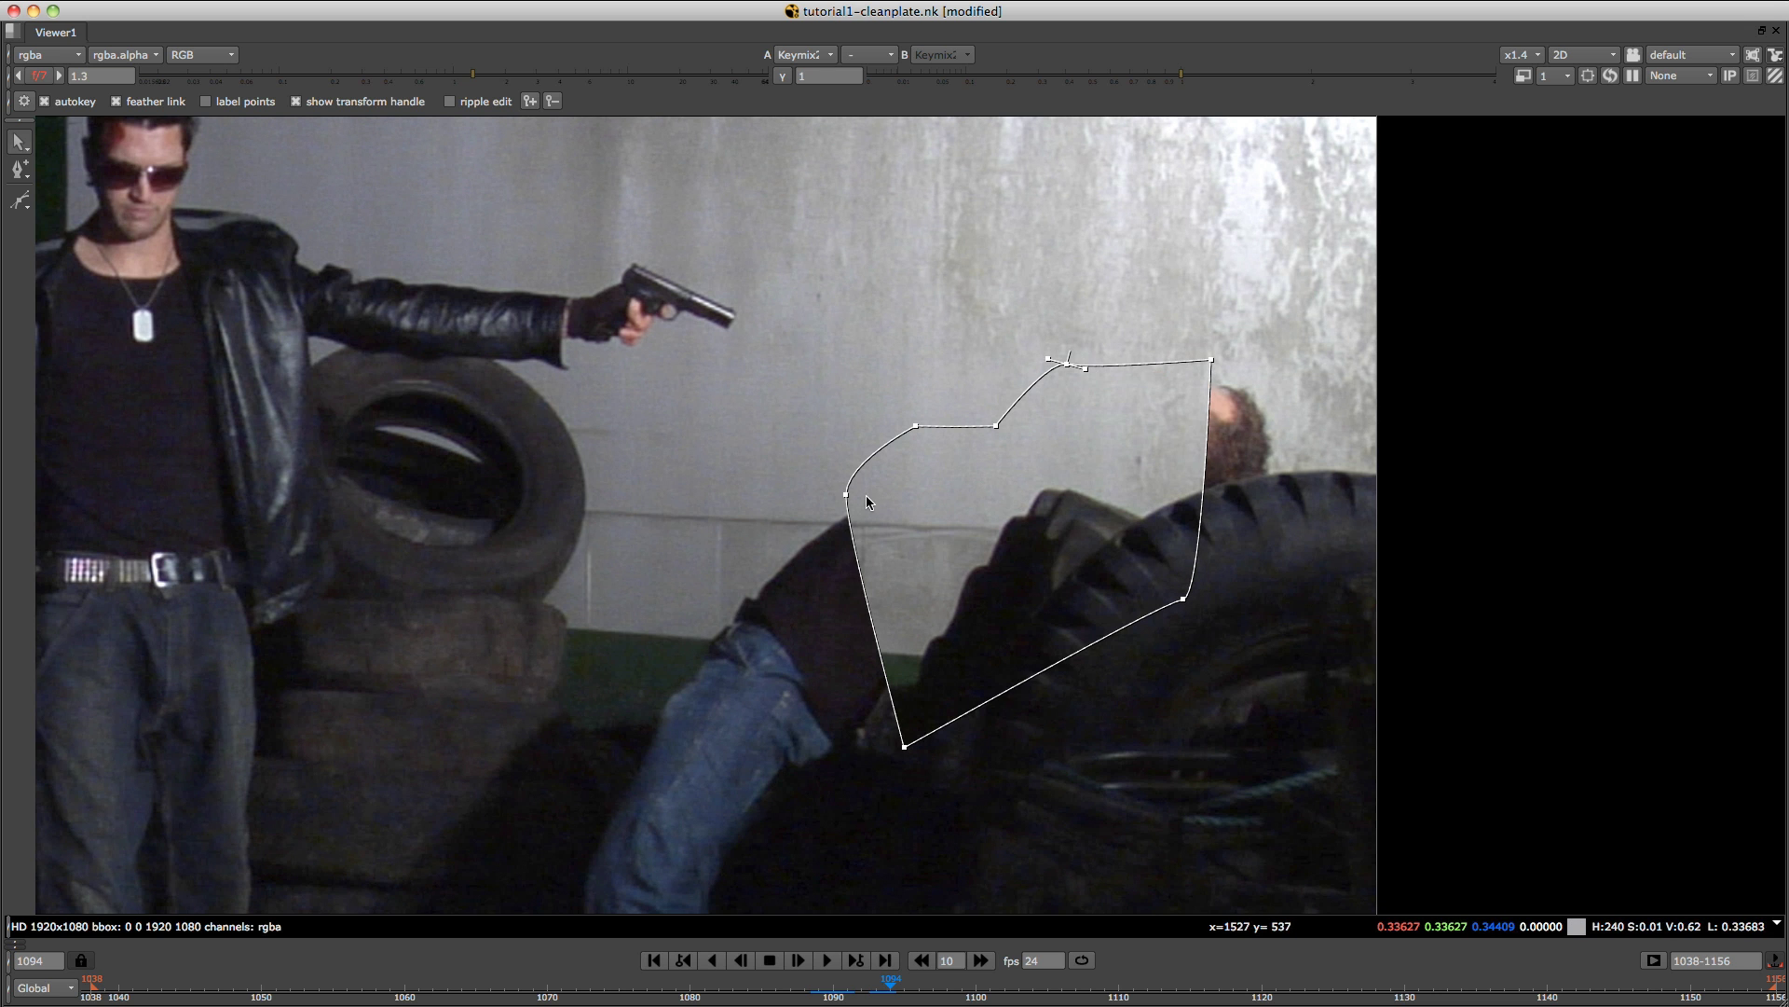
drag(846, 495, 757, 566)
middle_drag(764, 673, 793, 553)
ctrl+alt+drag(853, 544, 793, 612)
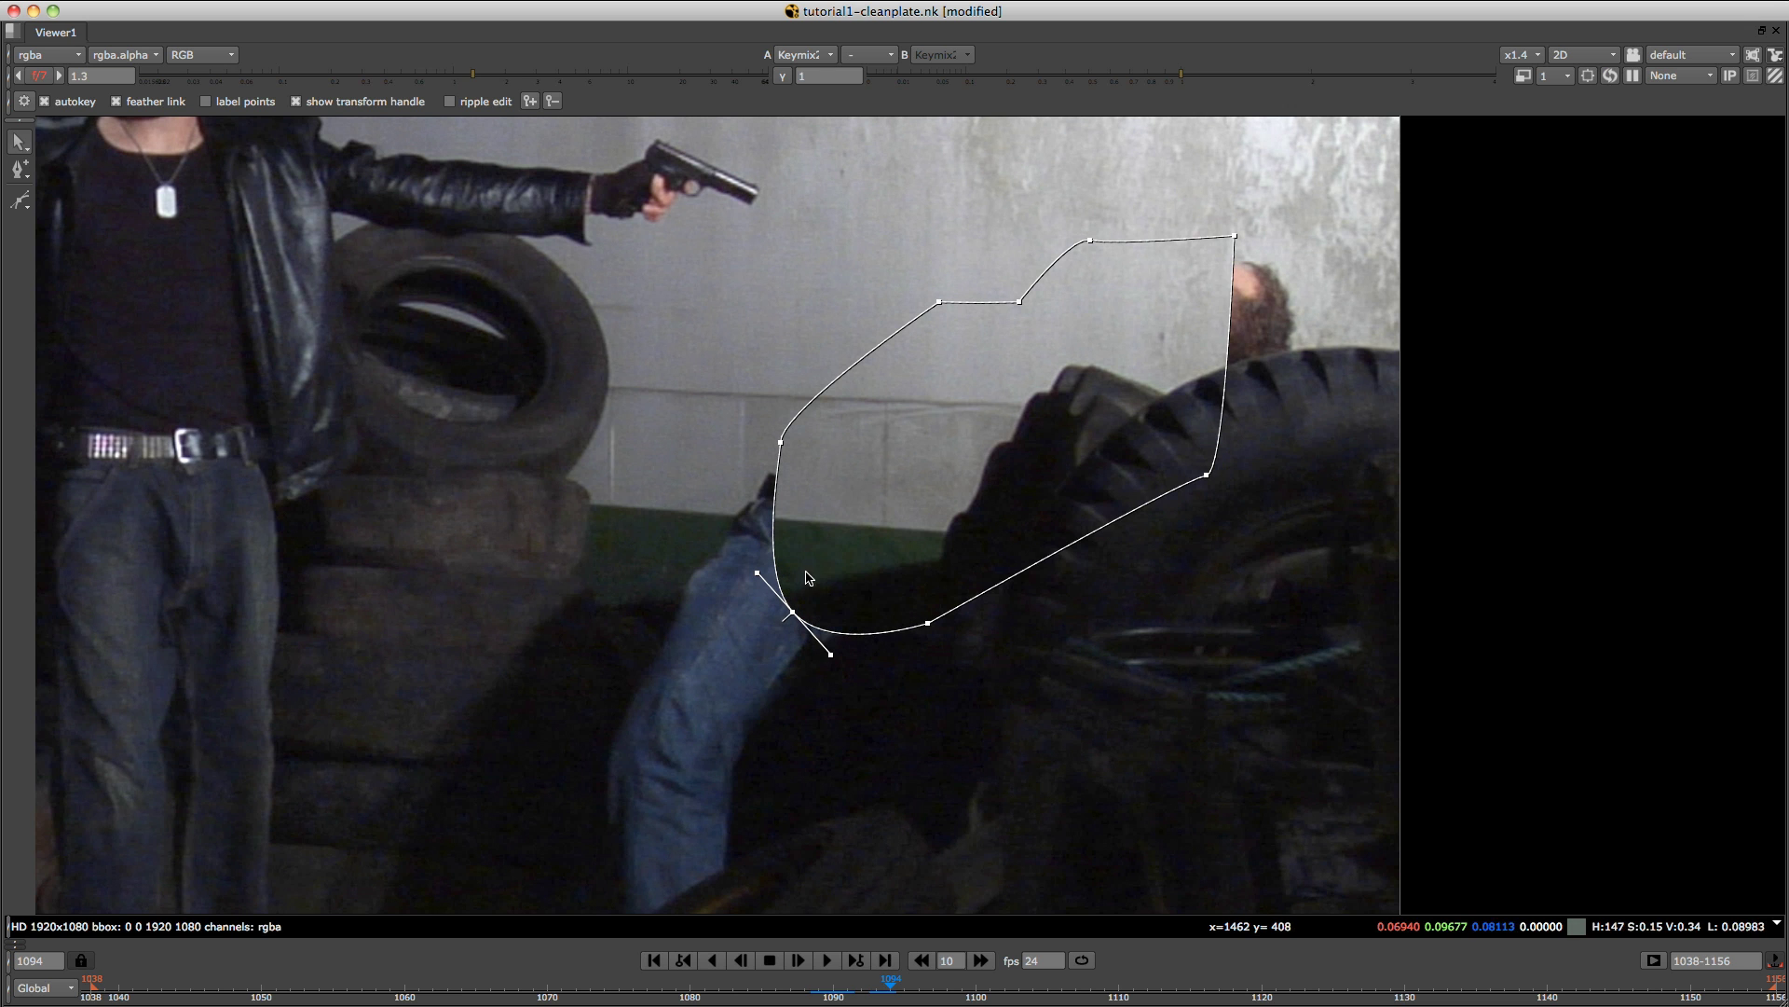
key(Right)
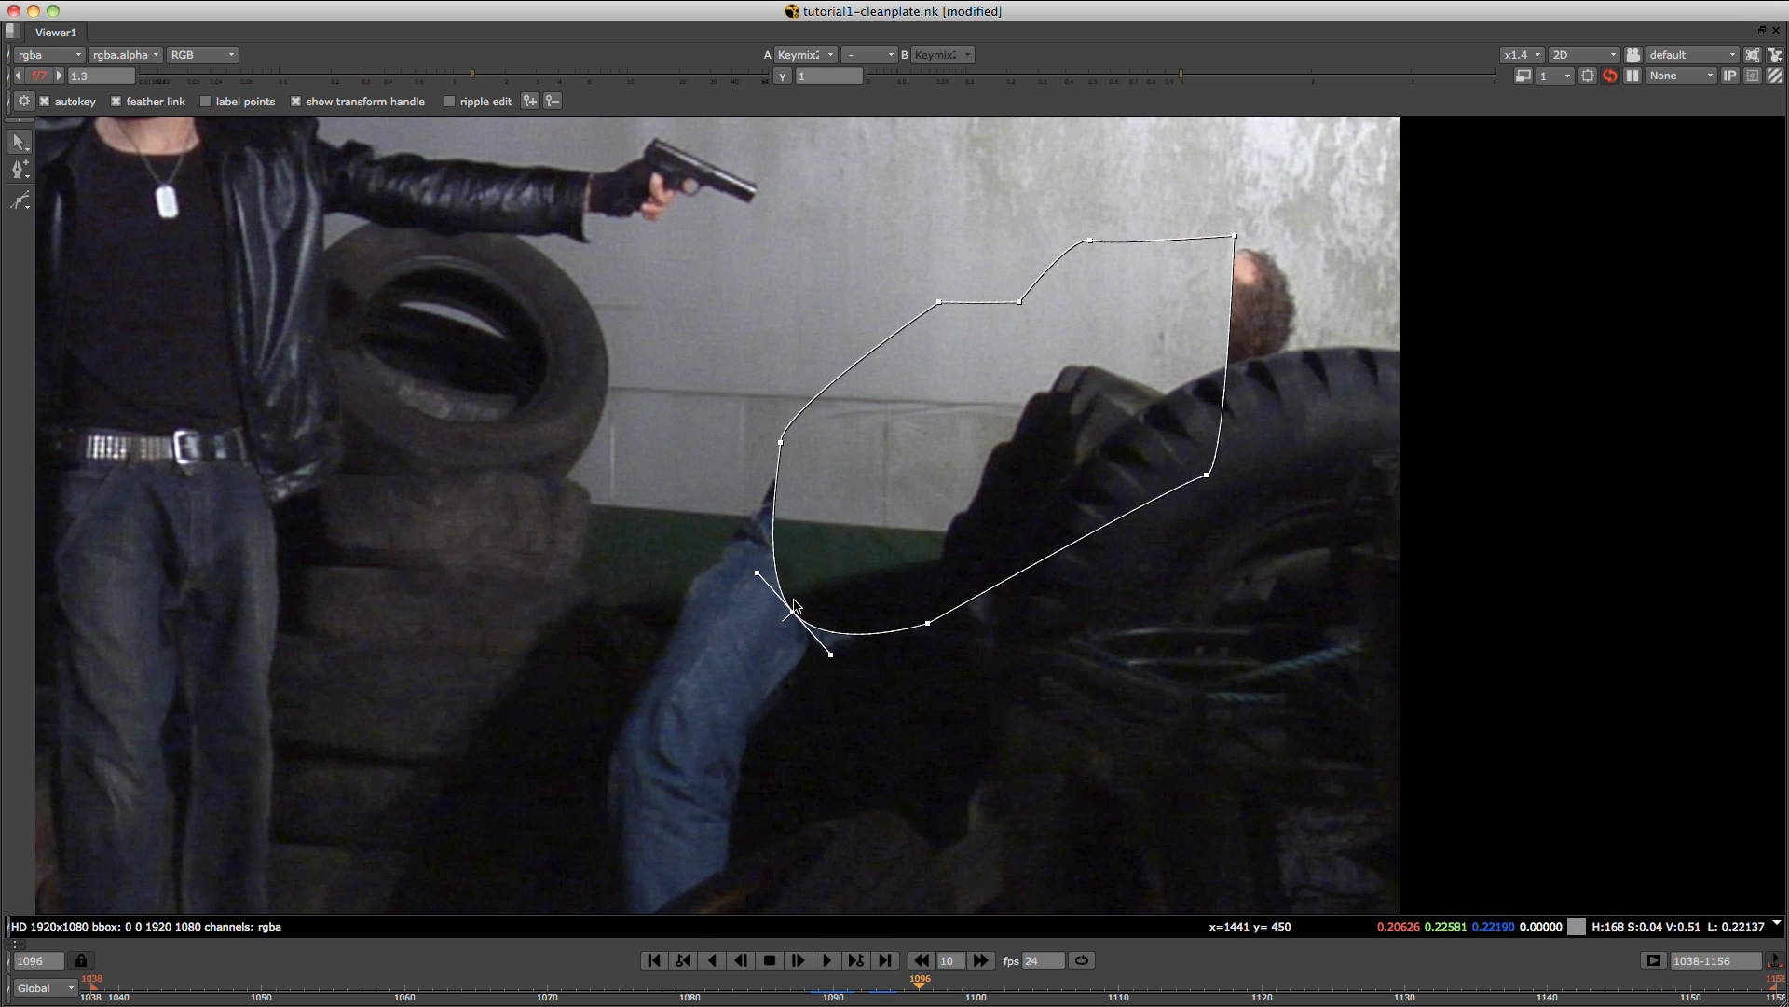
Extend the Bezier at frame 1096 down over the lying man's legs, pull its gun-side edge outward, and advance to frame 1098.
drag(793, 617, 551, 786)
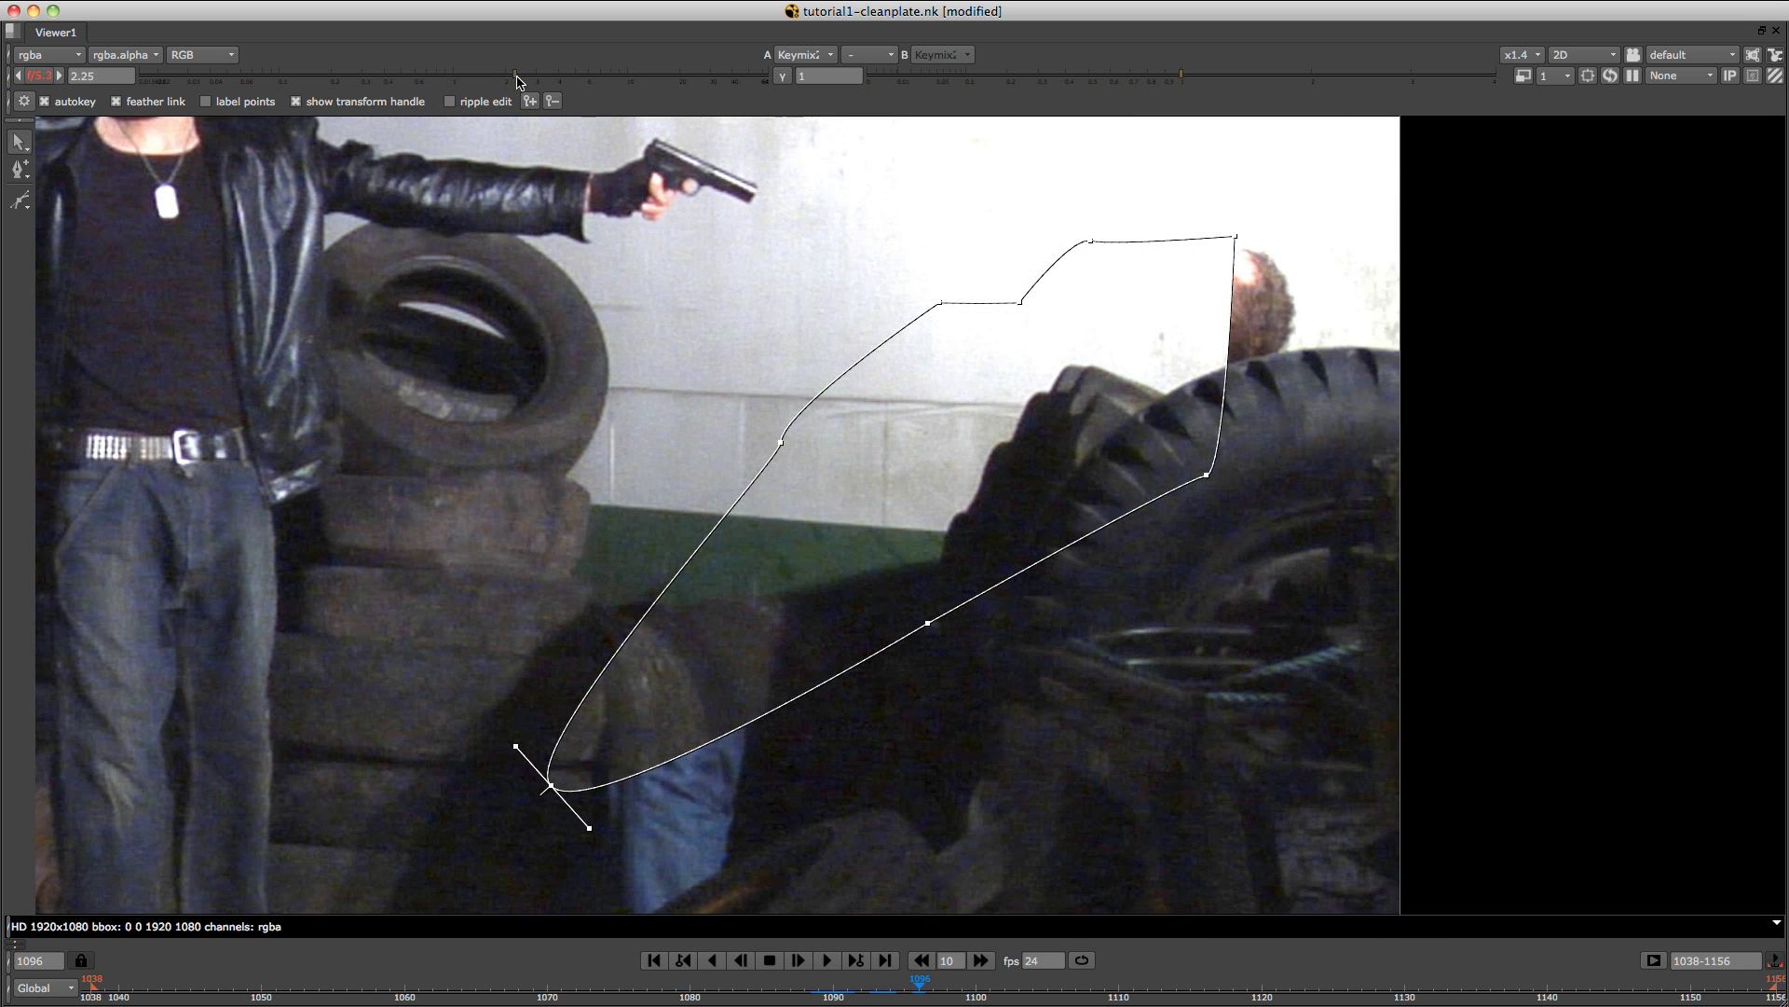
drag(522, 81, 528, 75)
middle_drag(788, 475, 807, 422)
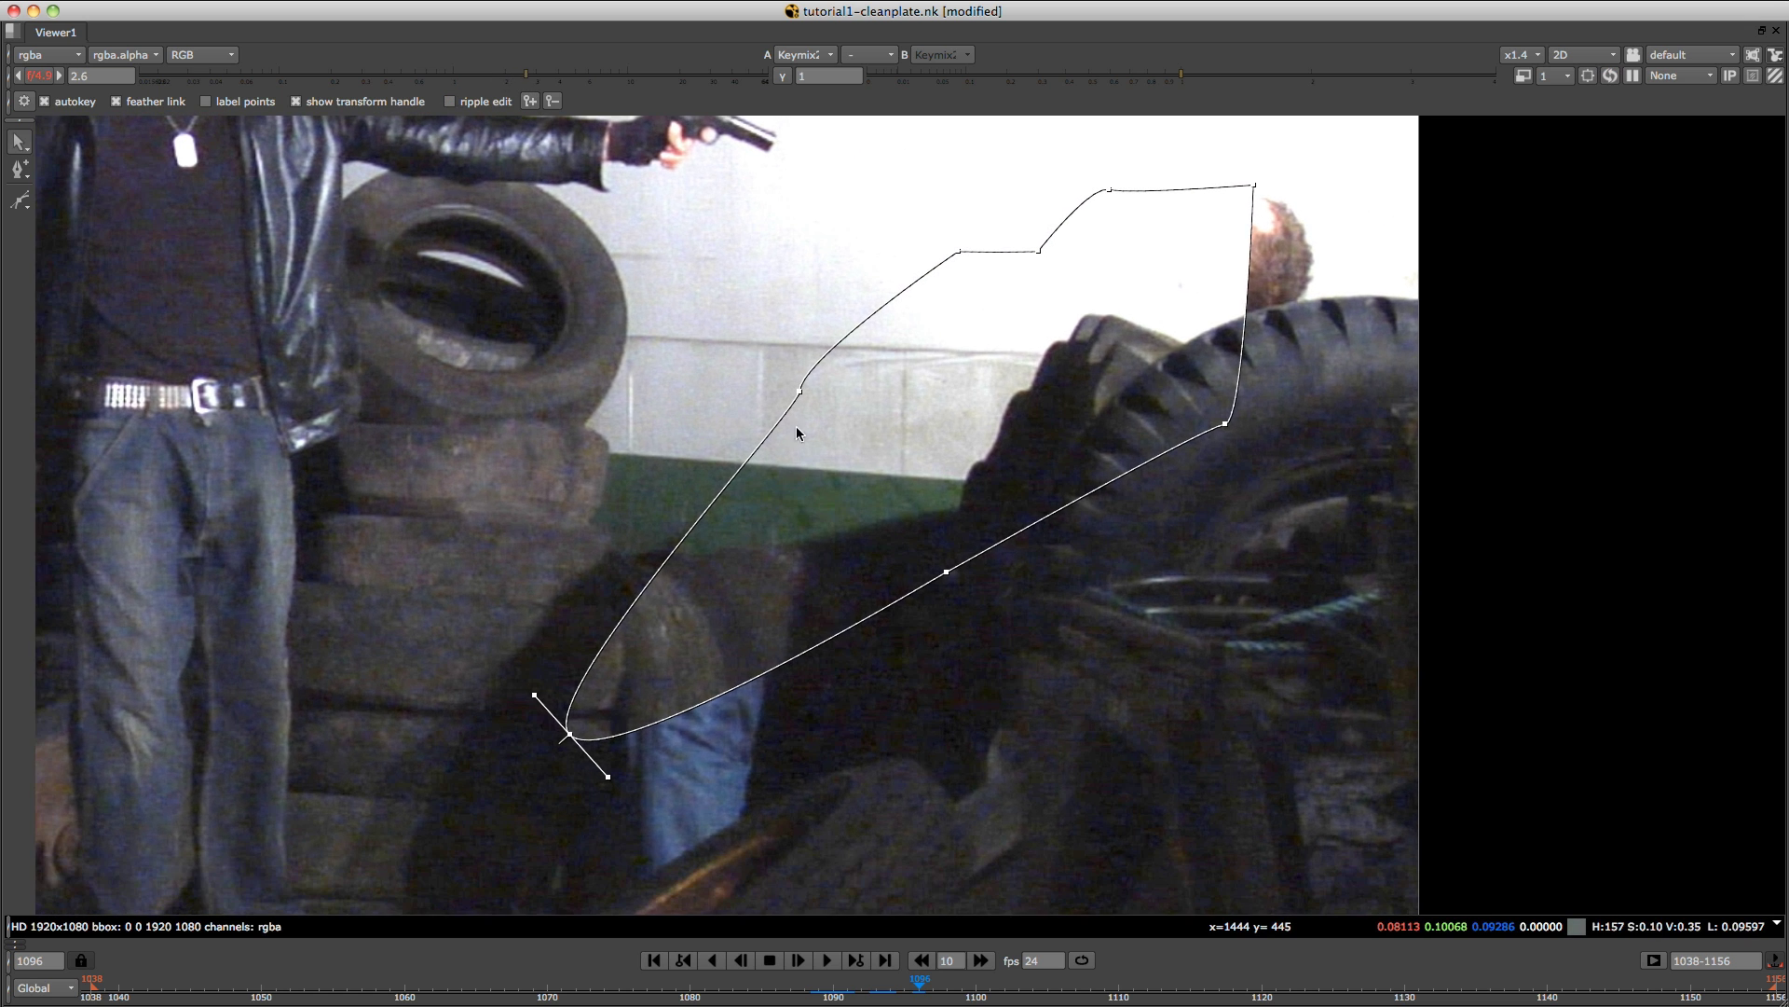
drag(799, 393, 638, 432)
middle_drag(655, 692, 663, 533)
key(Right)
key(Right)
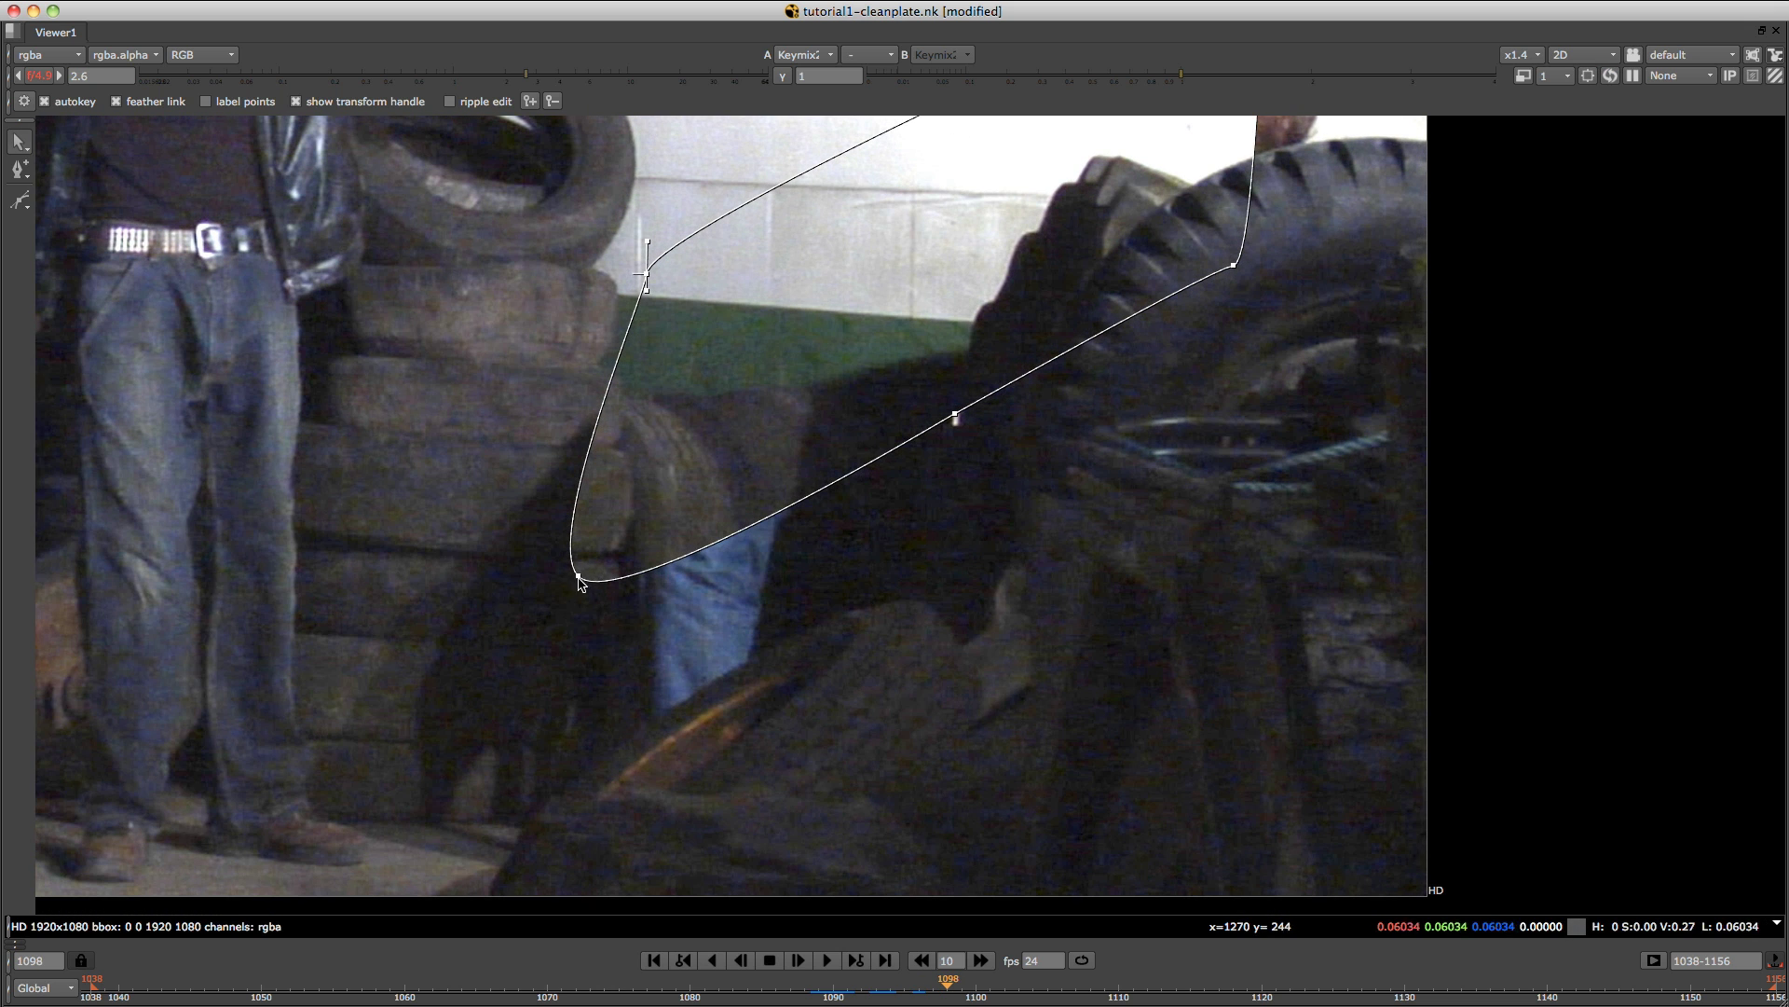
Expand the Bezier at frame 1098 down to the standing man's shoe and outward past the lying man's head and the large tyre.
drag(580, 584, 249, 832)
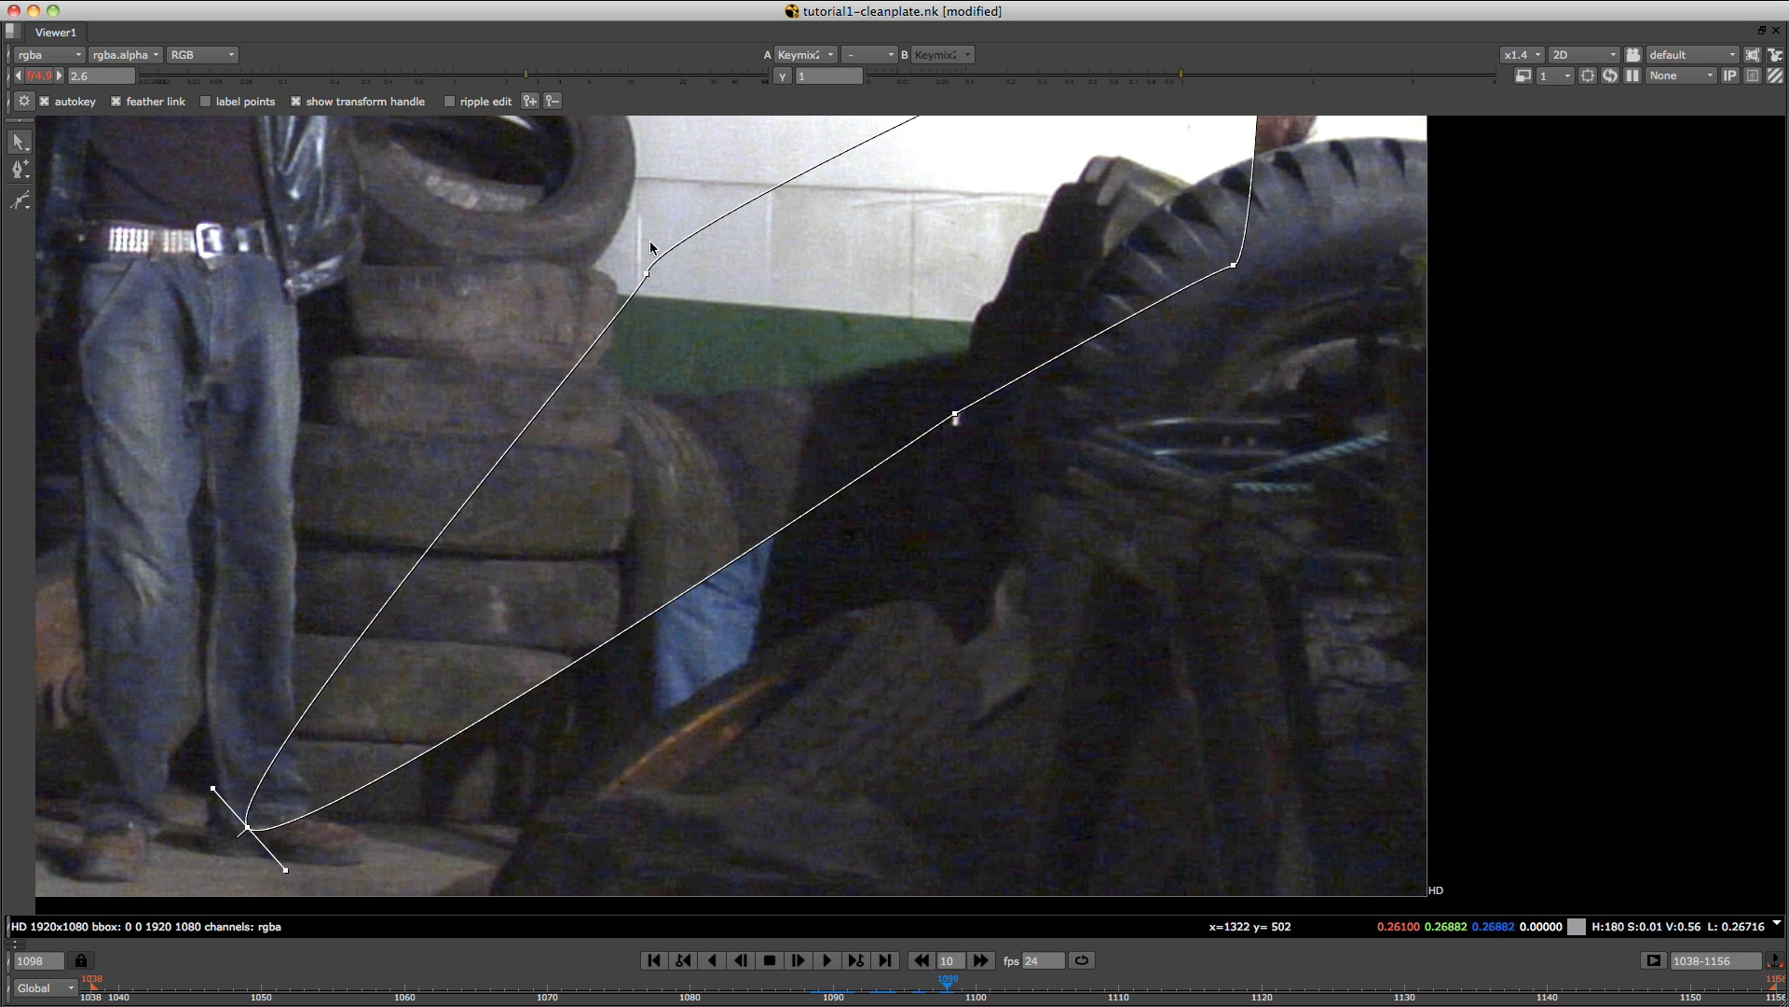
drag(646, 277, 521, 265)
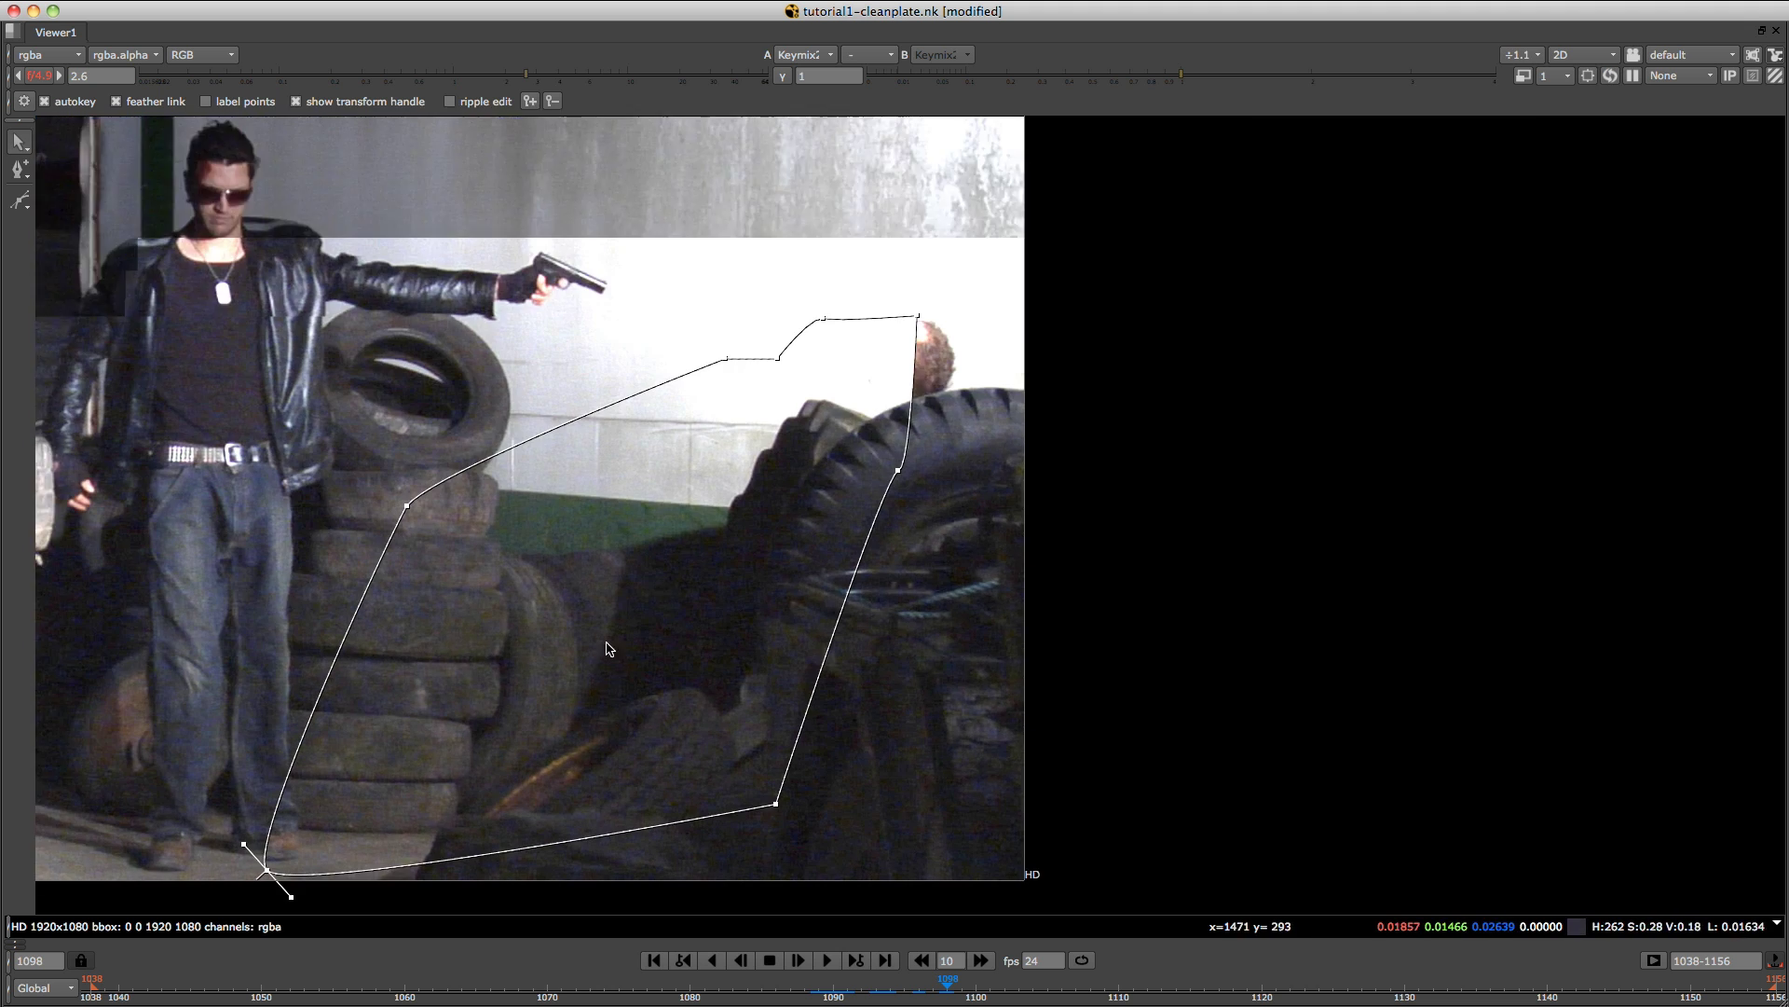
click(749, 379)
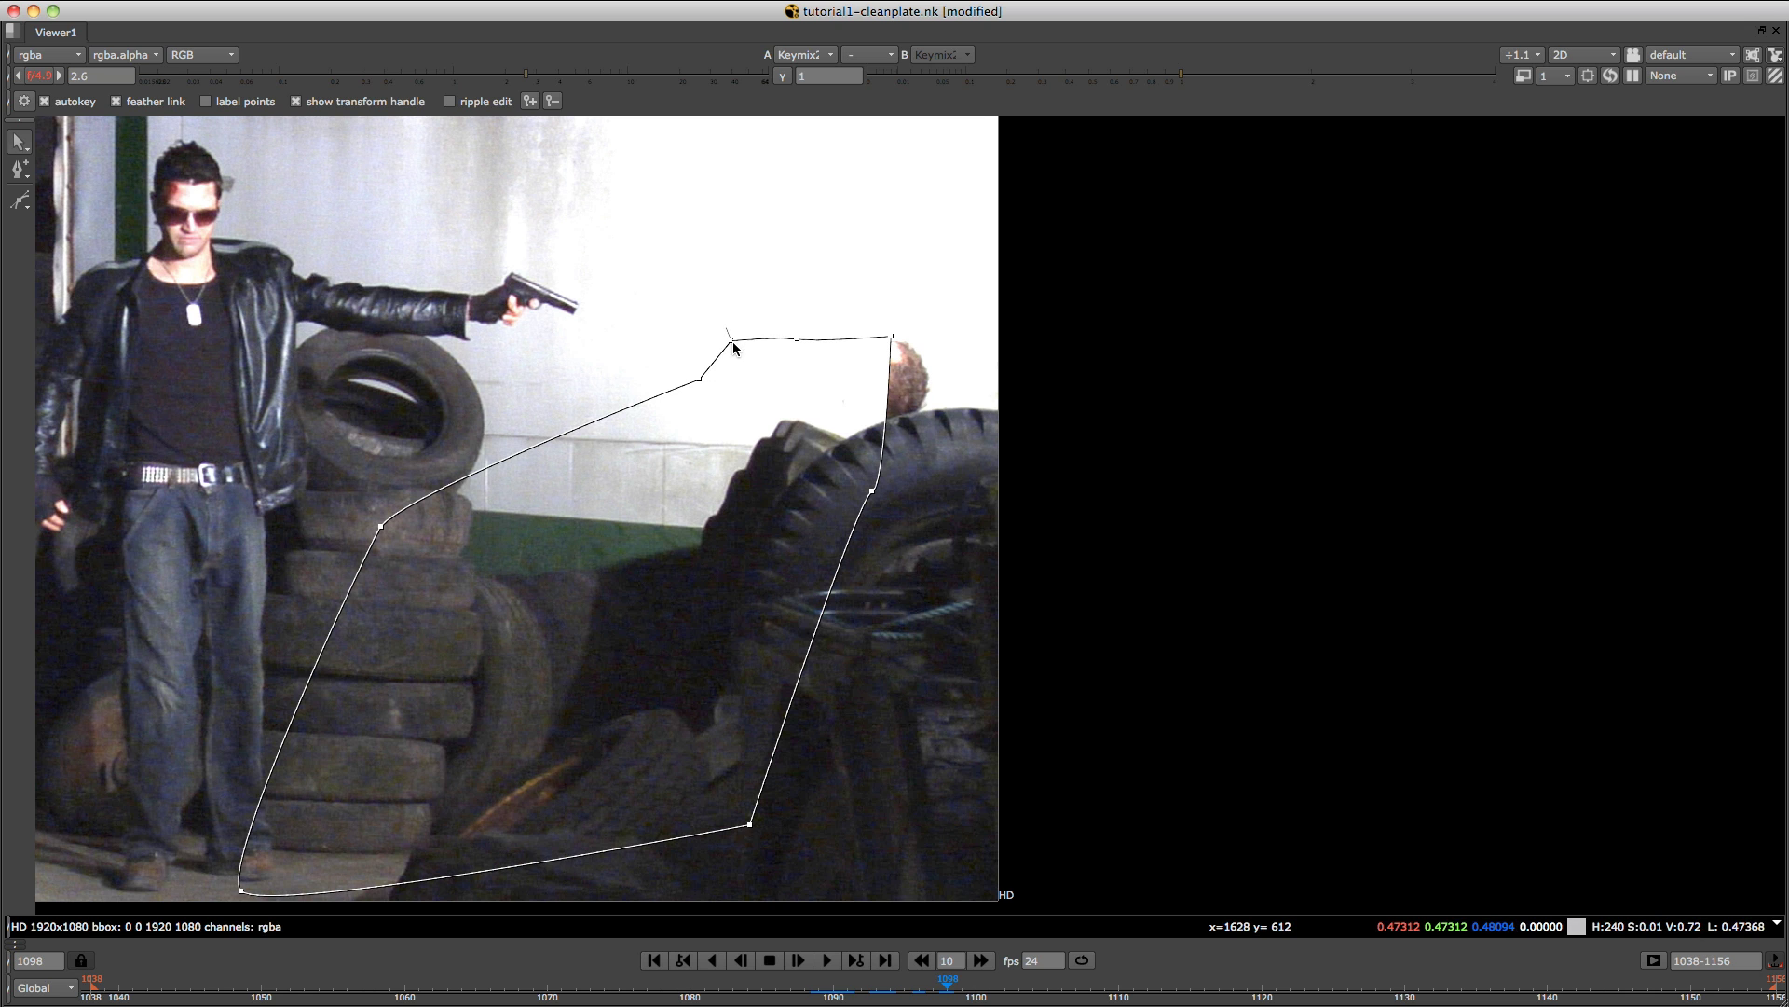
drag(892, 335, 960, 310)
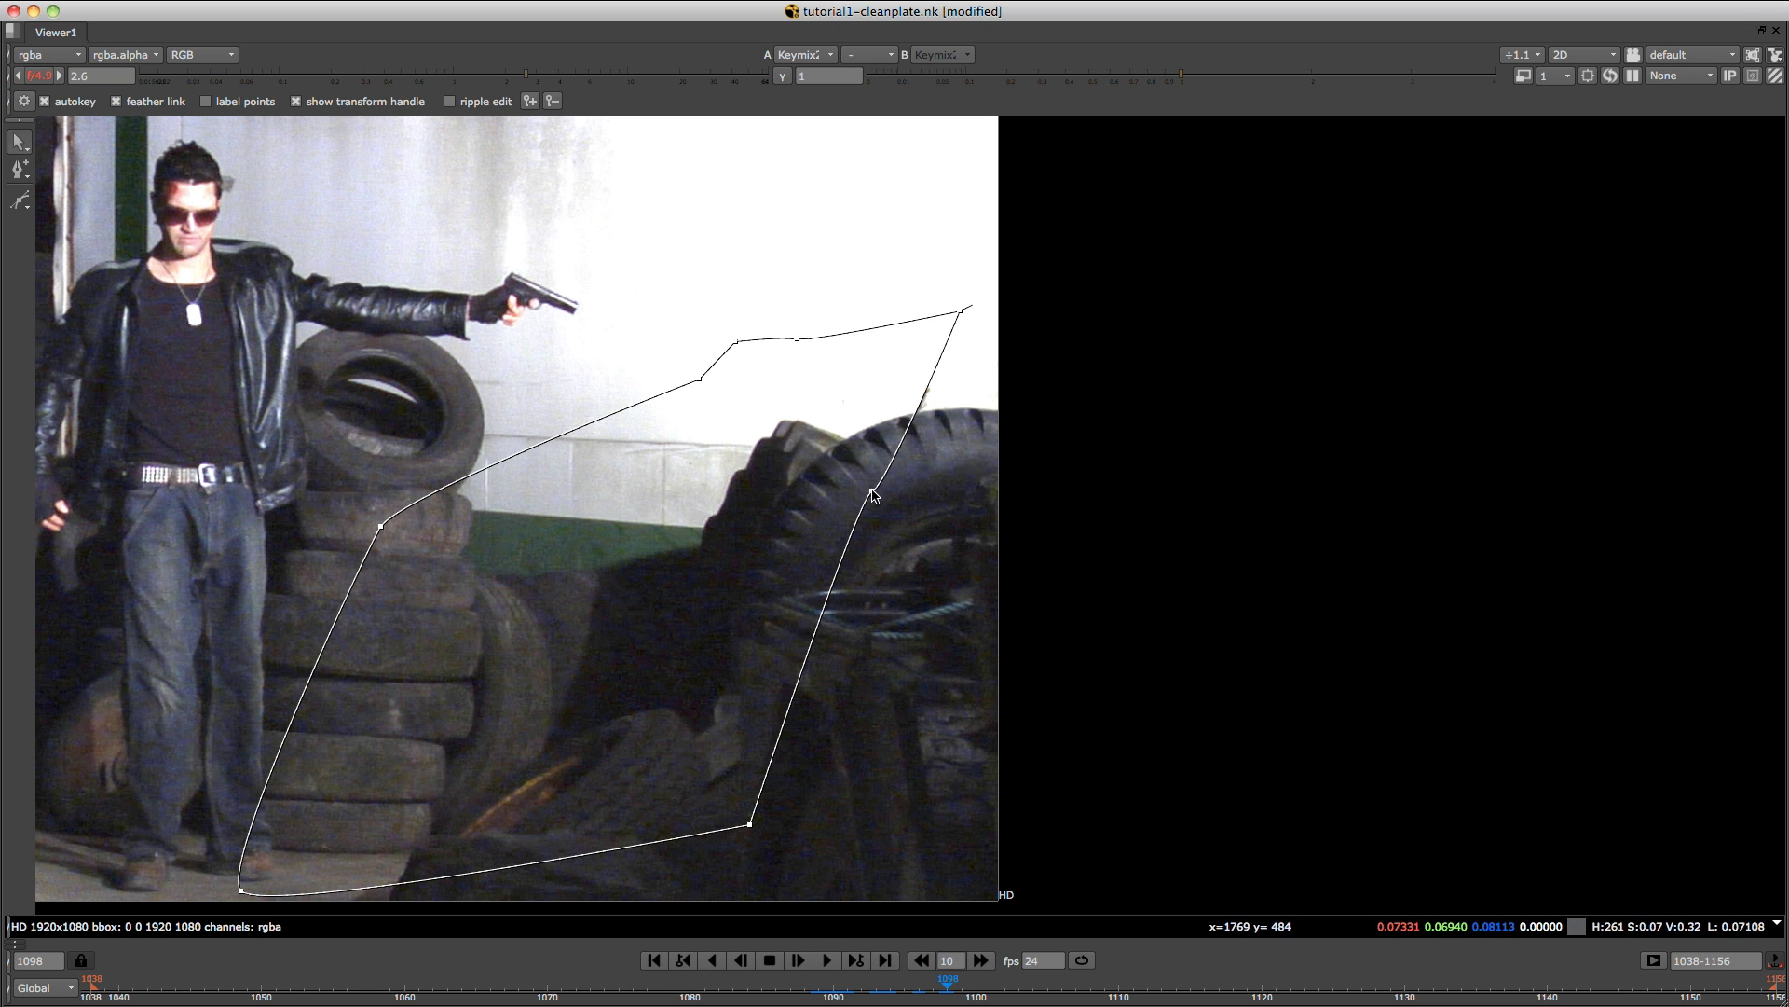
drag(872, 492, 982, 489)
drag(961, 309, 989, 308)
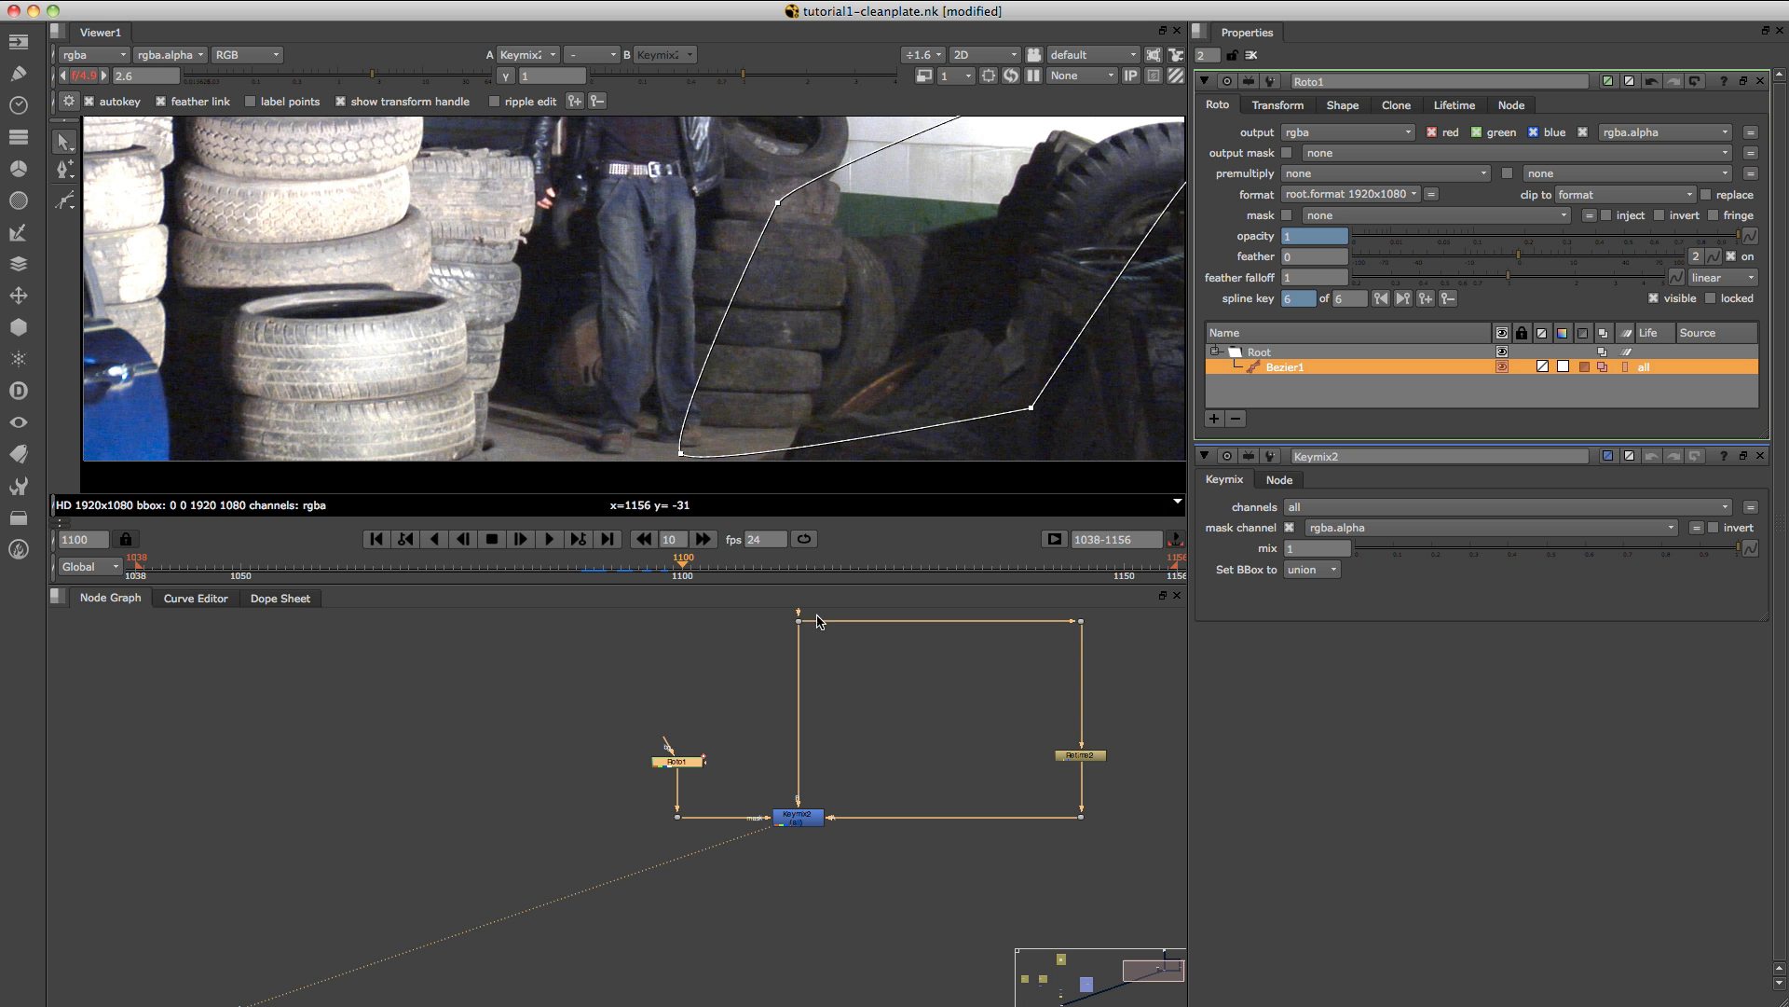
Compare the original footage with the Keymix result at frame 1100 around the standing man's feet.
middle_drag(823, 681, 848, 818)
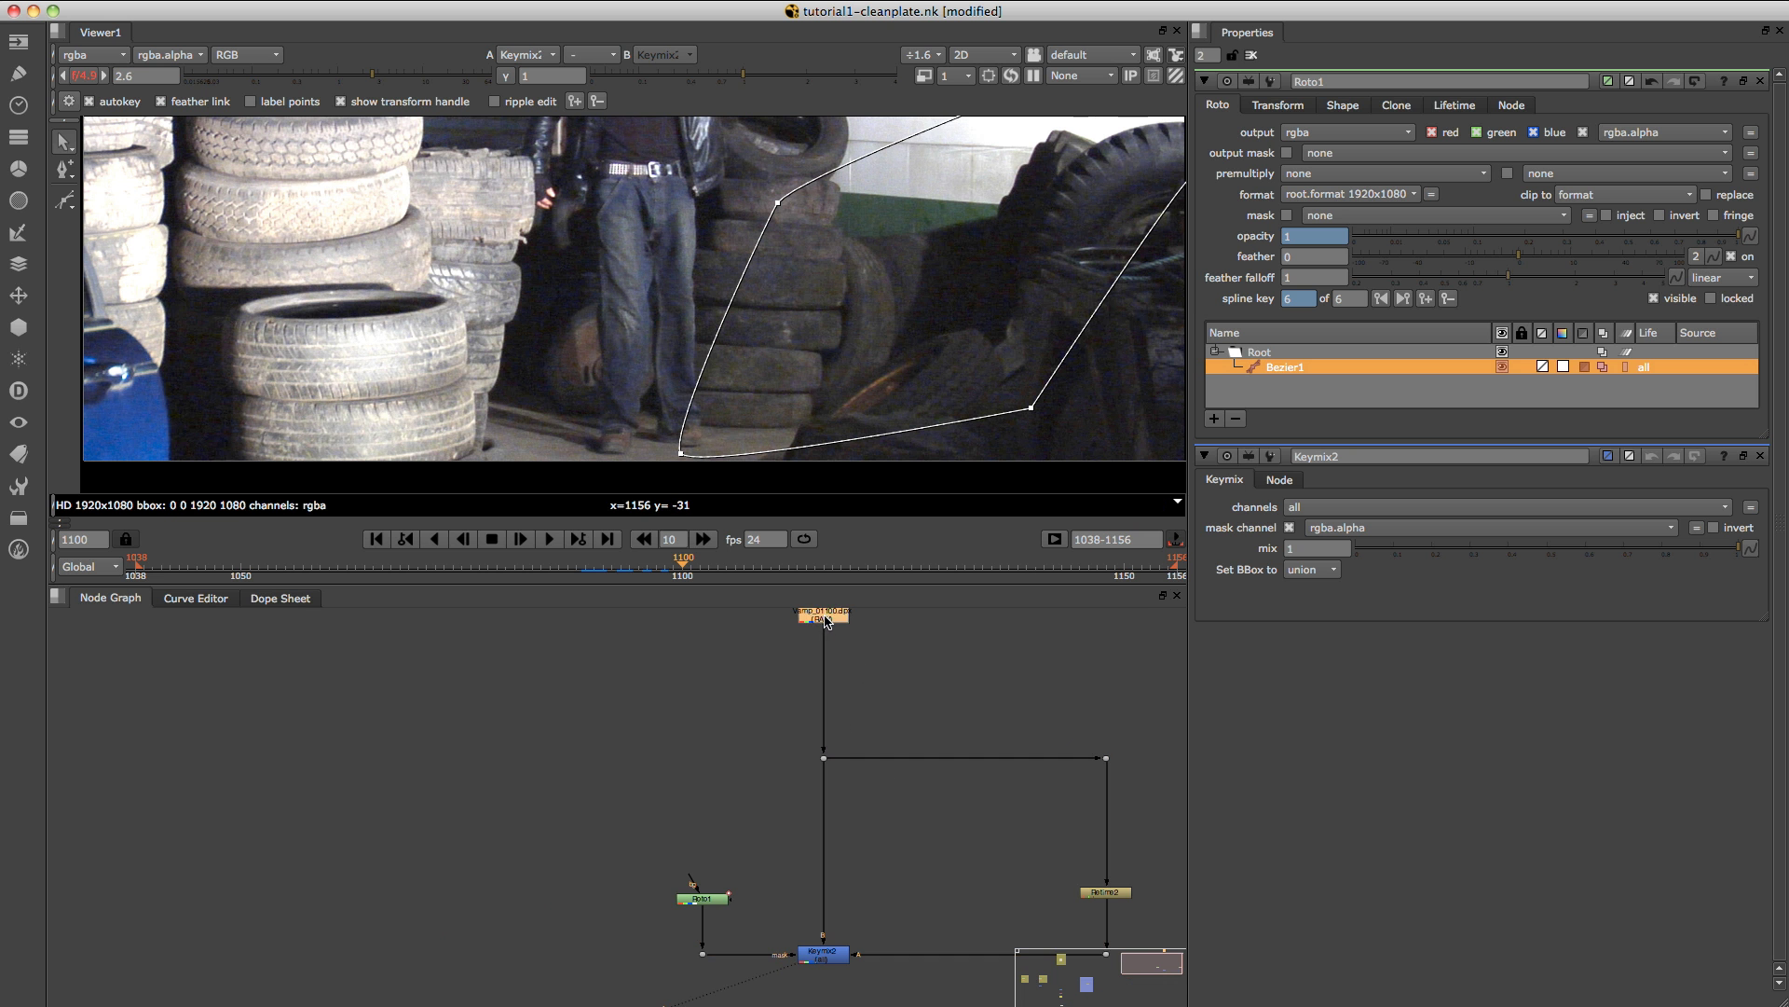
click(821, 617)
key(1)
click(822, 952)
key(1)
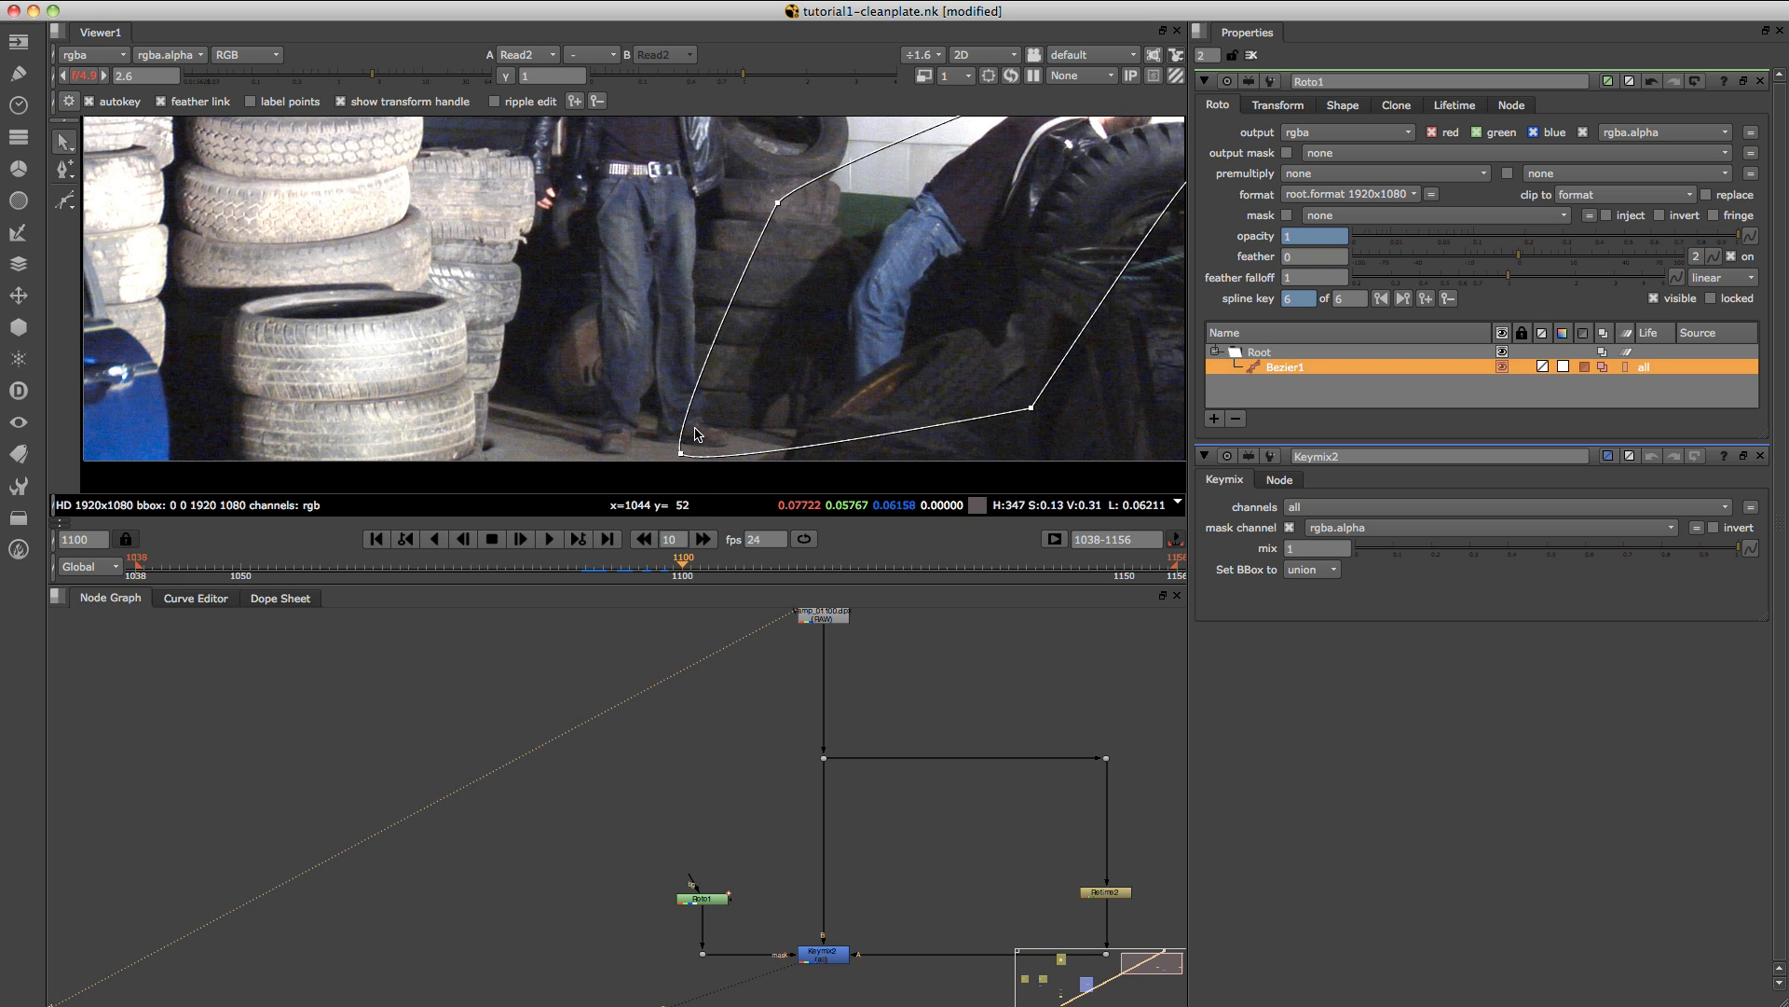
scroll(764, 404, up, 5)
middle_drag(721, 437, 728, 393)
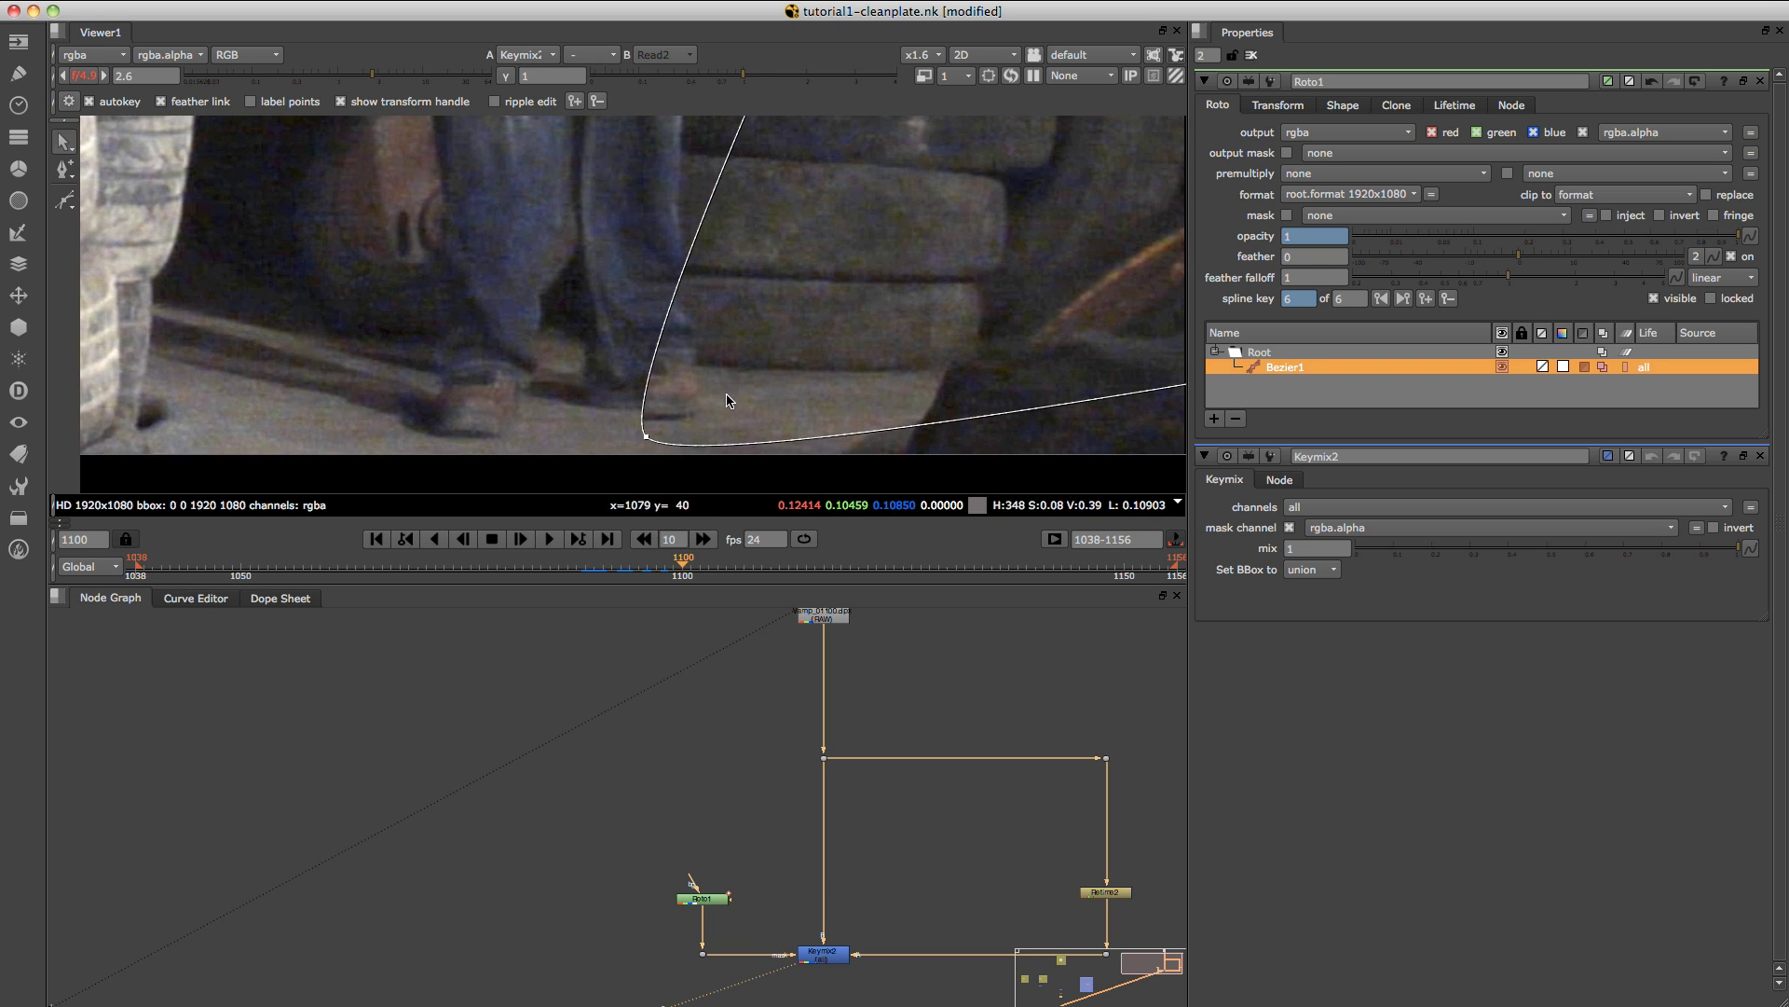
key(1)
key(2)
key(1)
Move Roto1 up and insert a Blur node between it and the Keymix mask input.
middle_drag(735, 799, 680, 636)
scroll(644, 766, up, 5)
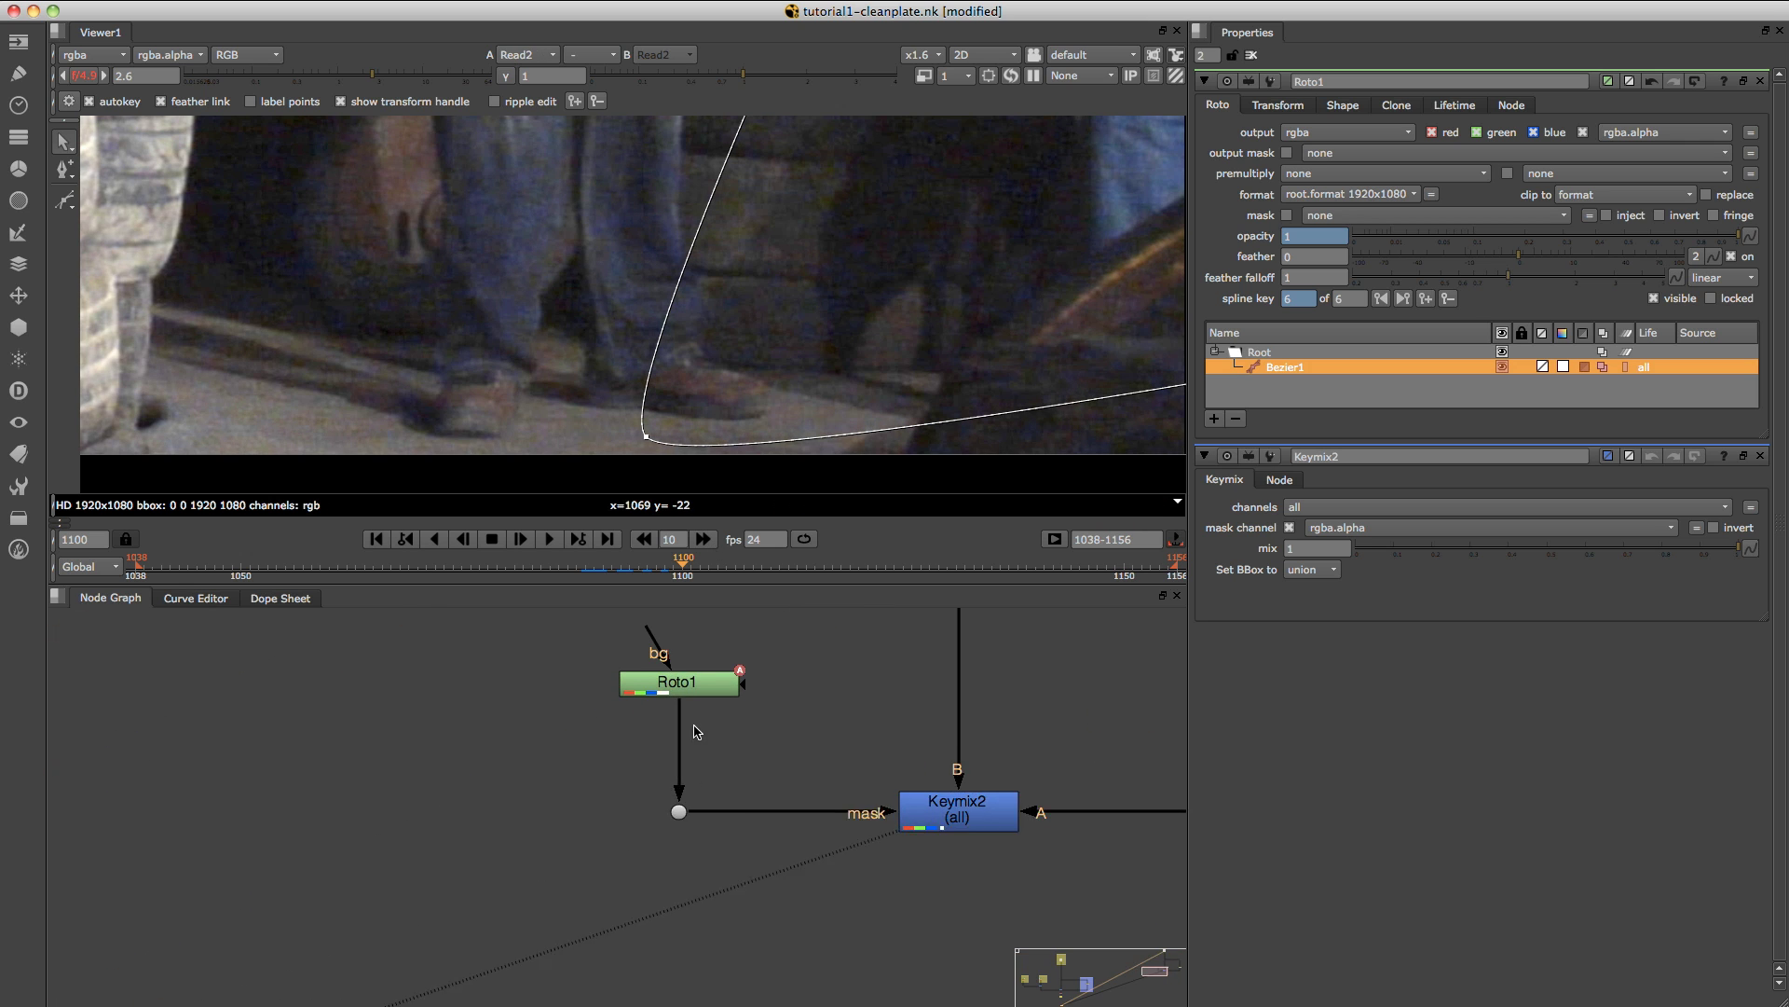
middle_drag(691, 730, 687, 817)
drag(697, 771, 698, 624)
middle_drag(706, 711, 748, 850)
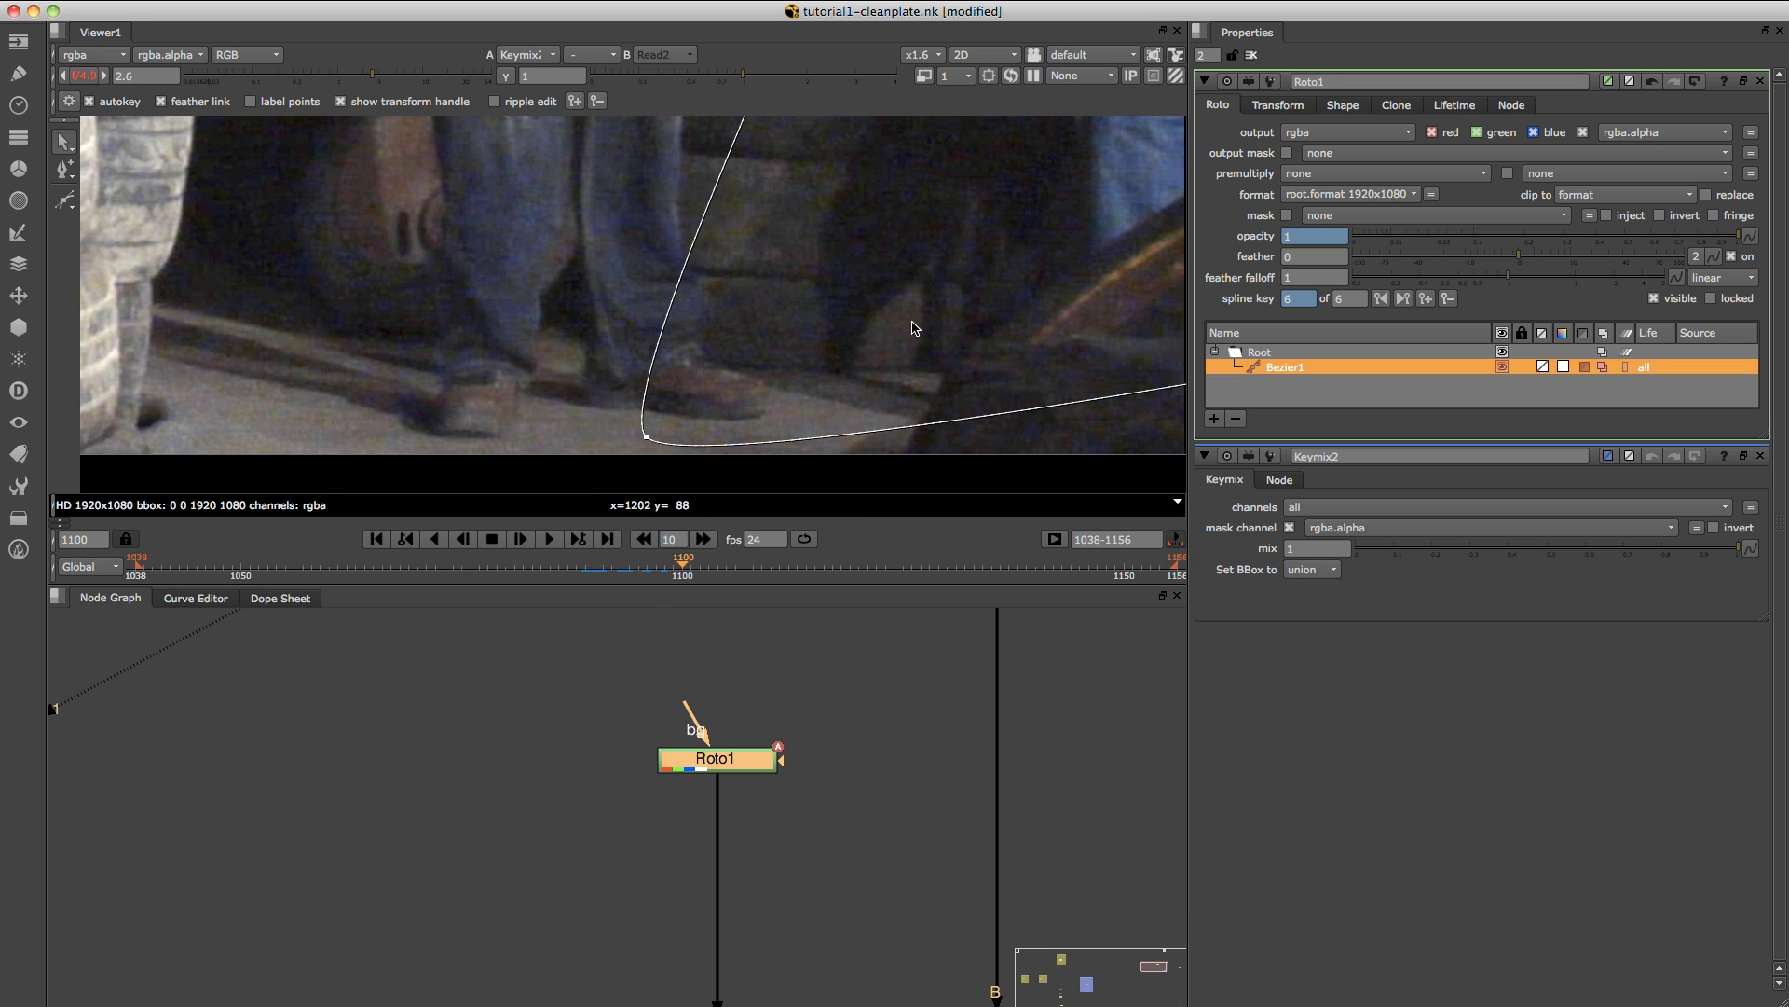
key(1)
click(858, 869)
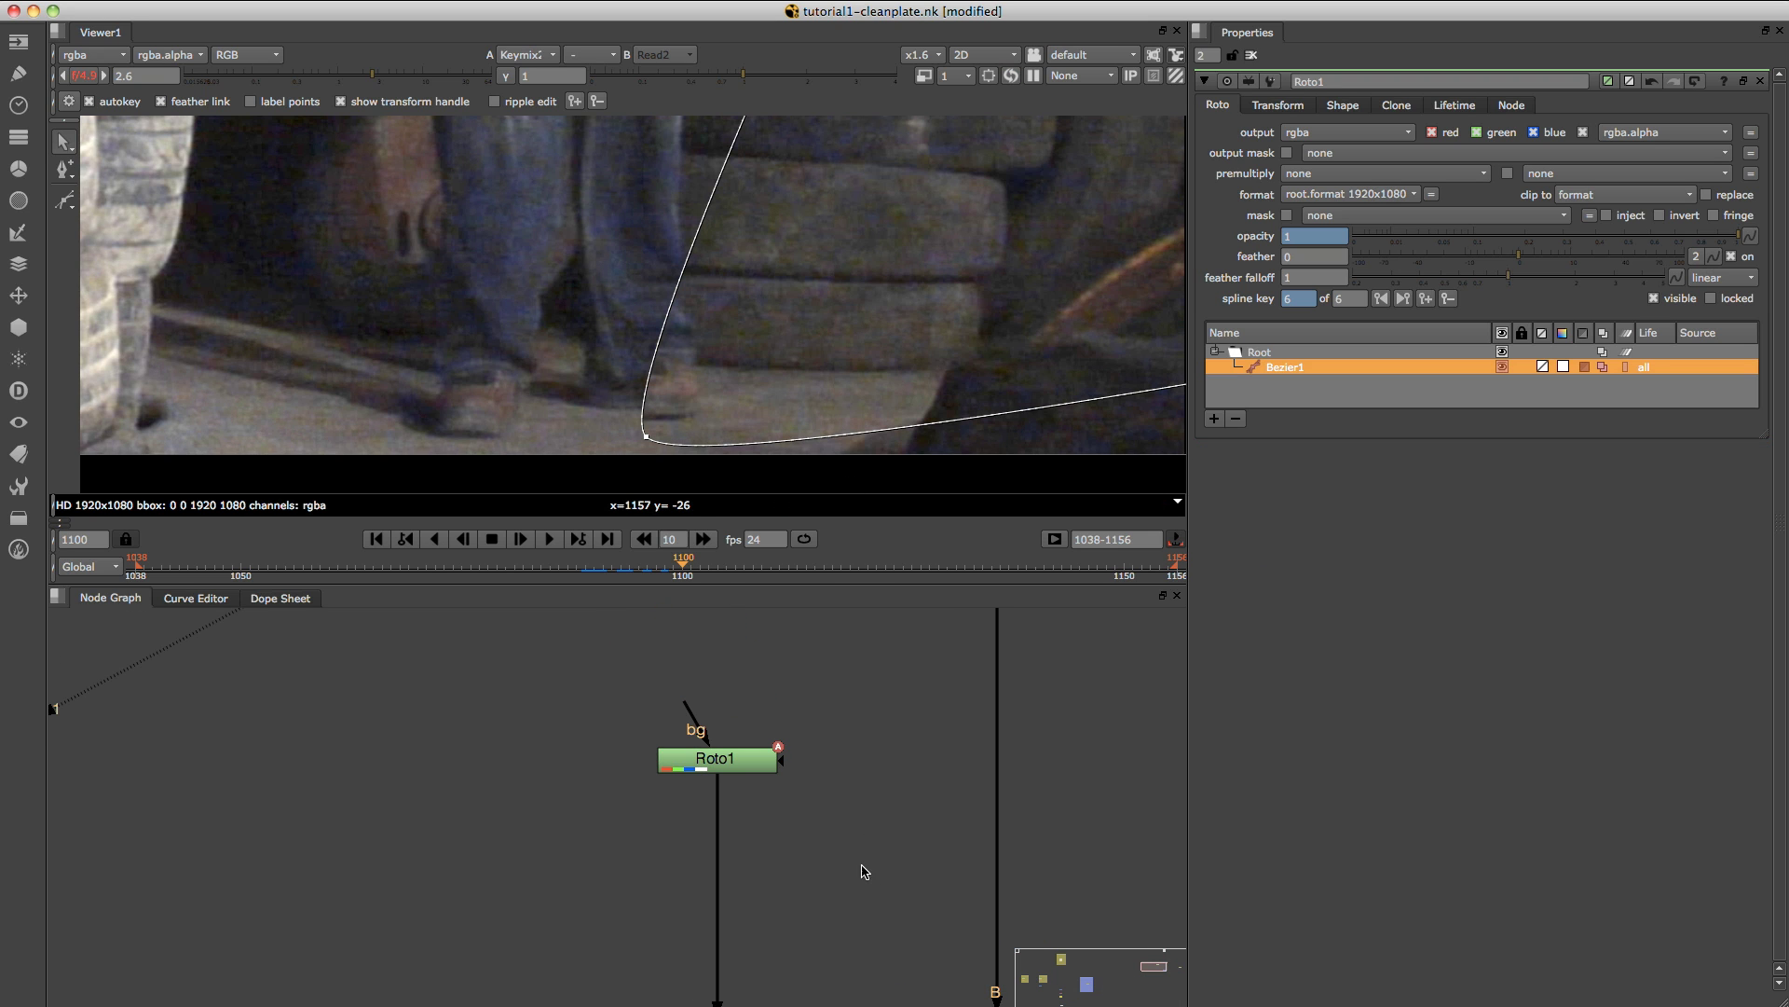
key(b)
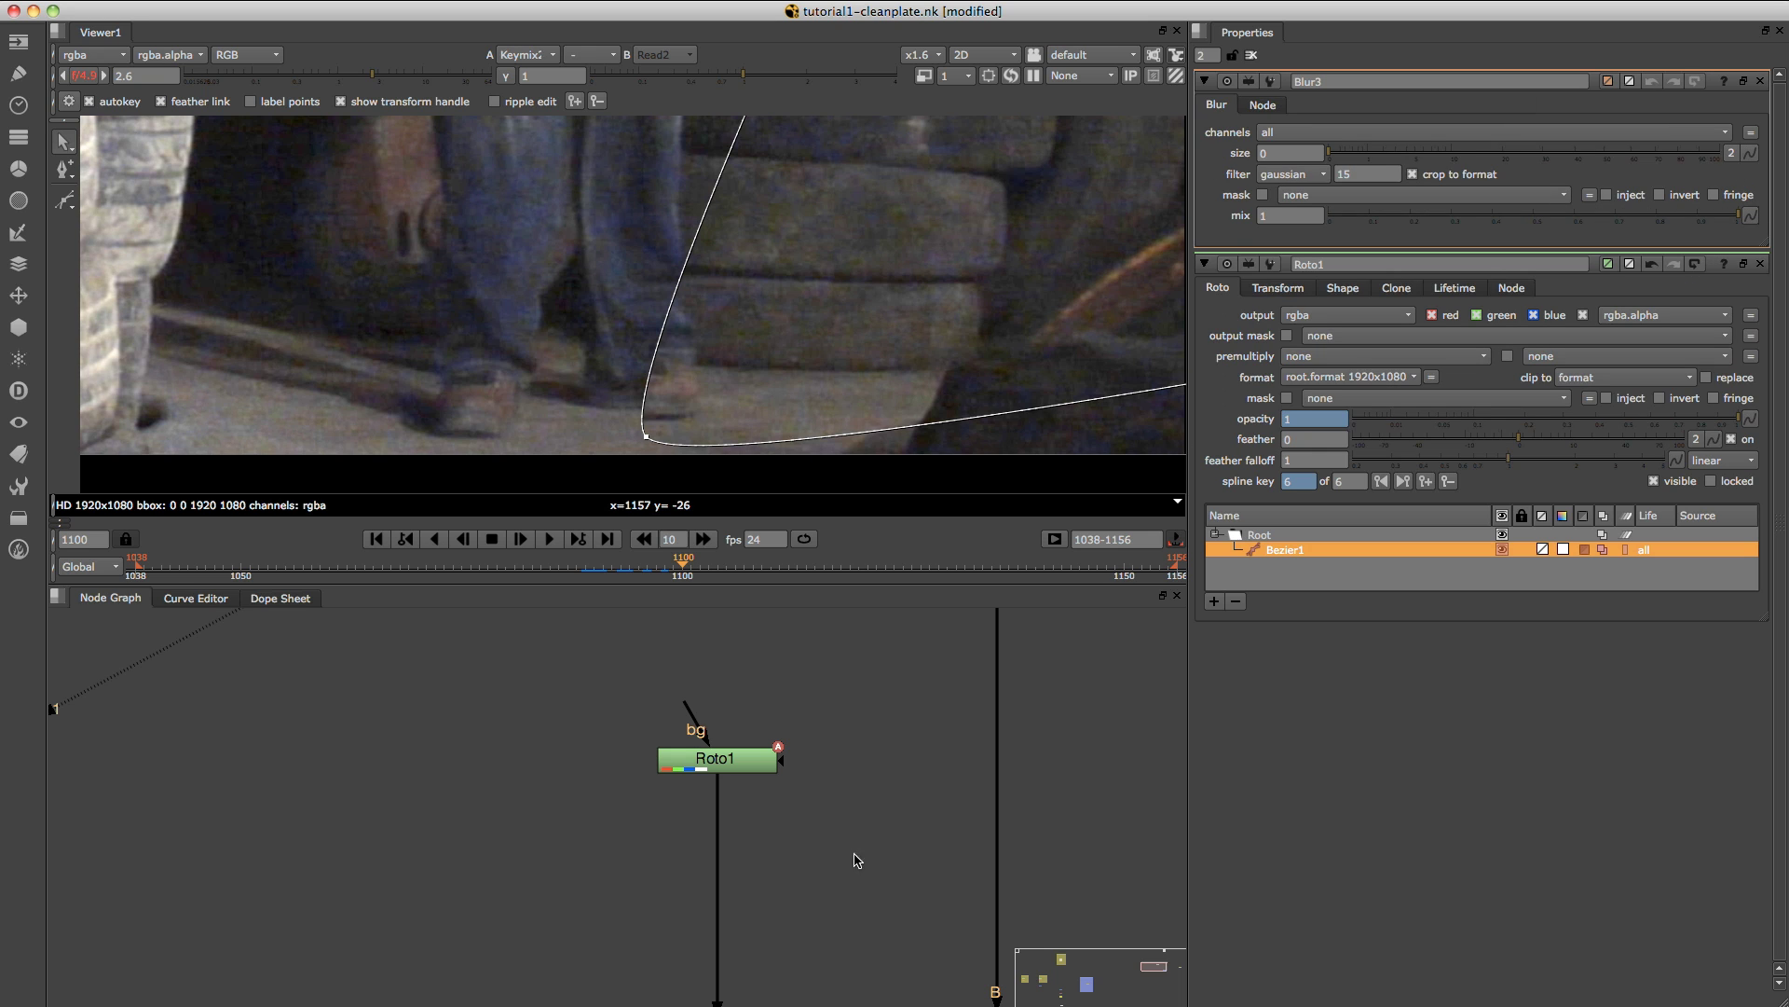
drag(820, 870, 737, 857)
scroll(829, 354, down, 3)
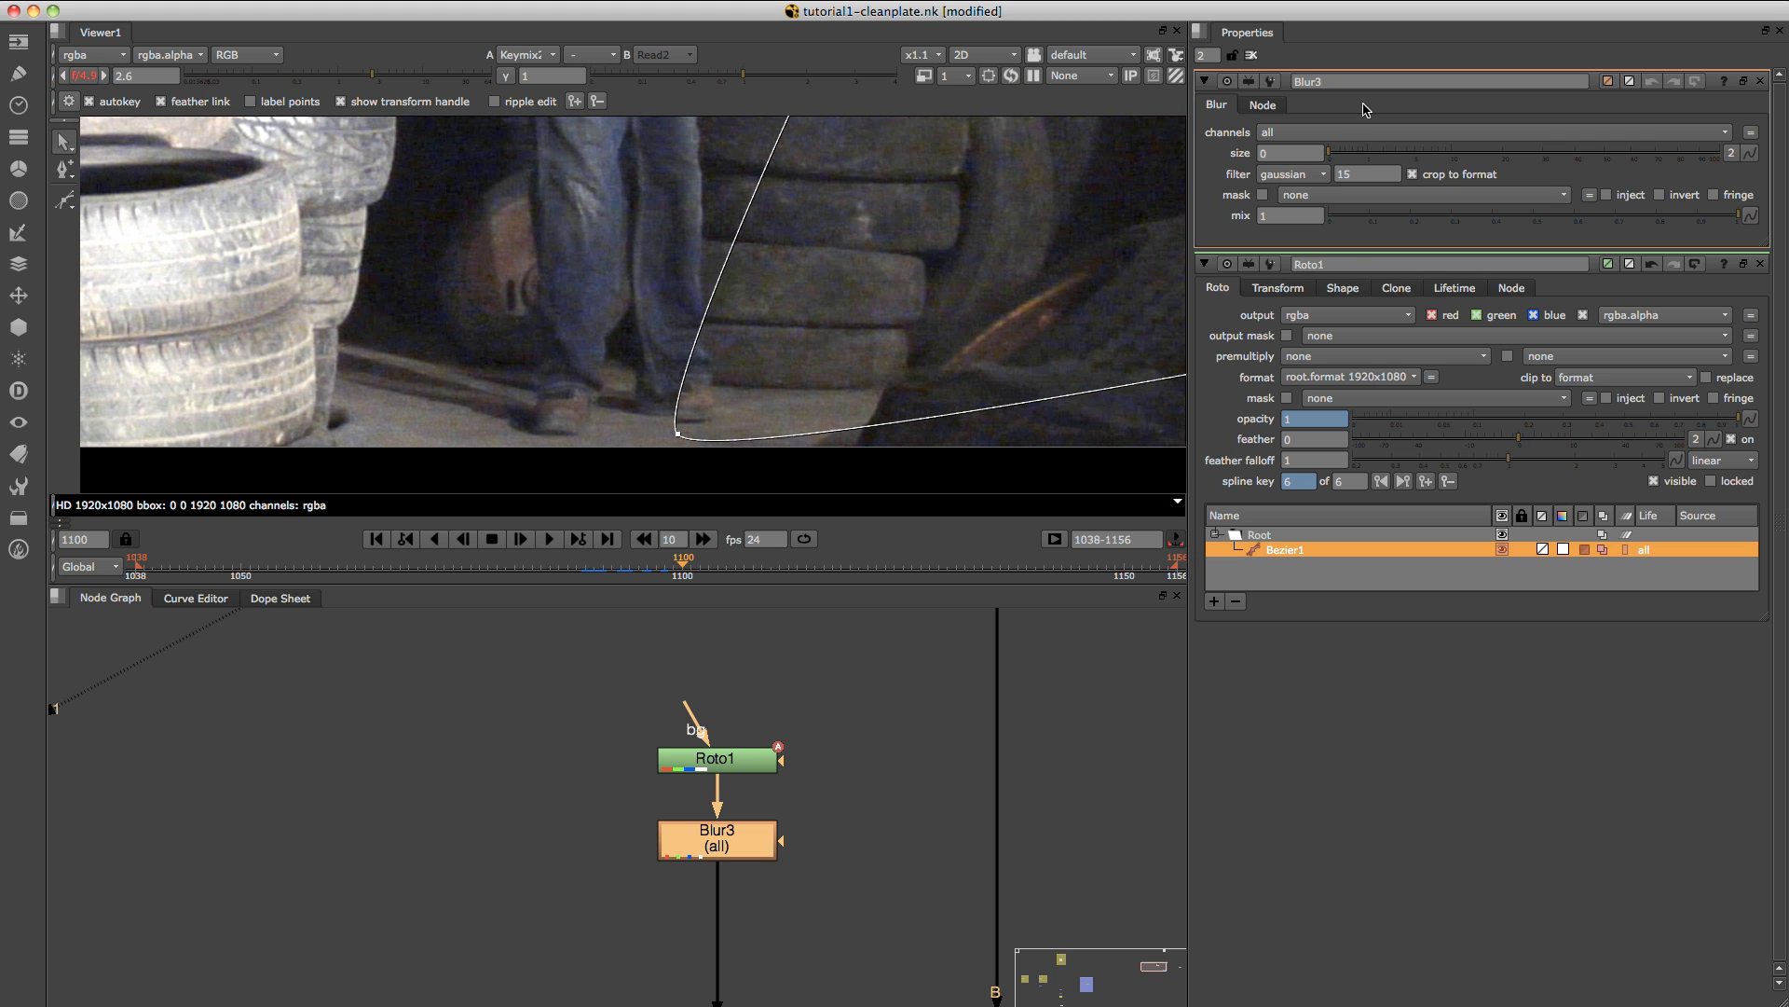
Limit the Blur to the alpha channel with a size of 11.2, and move it up together with Roto1.
click(1334, 133)
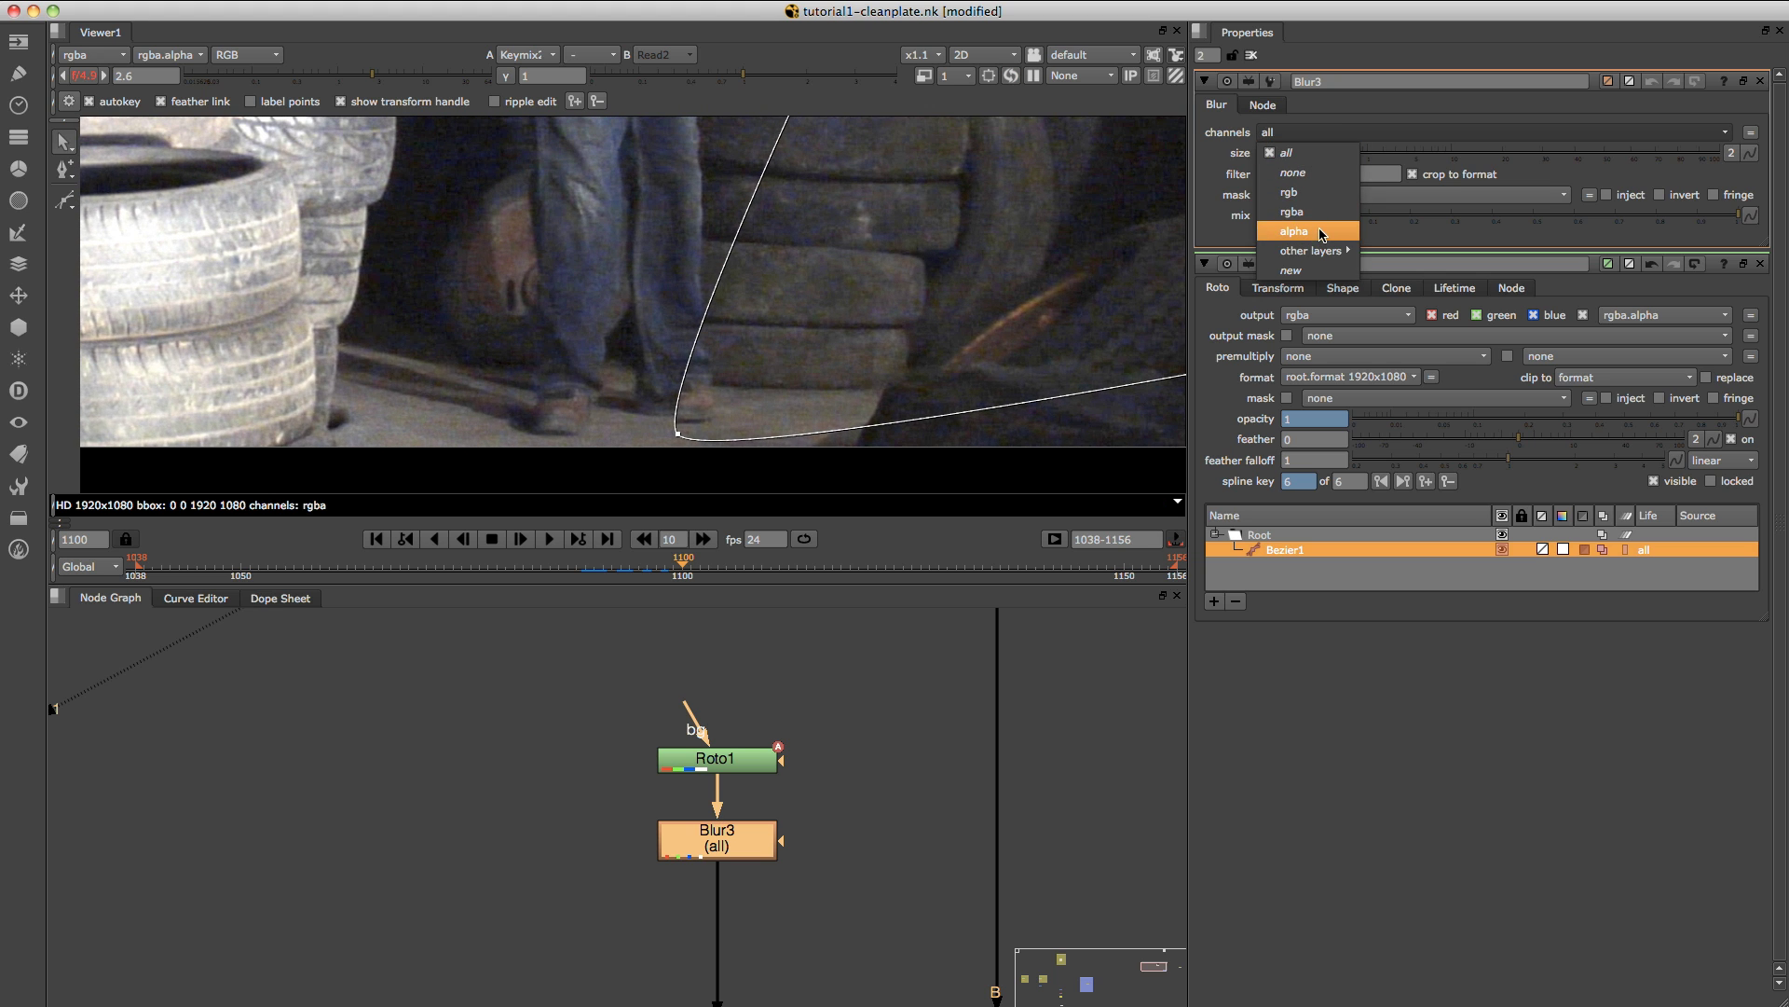
click(1322, 233)
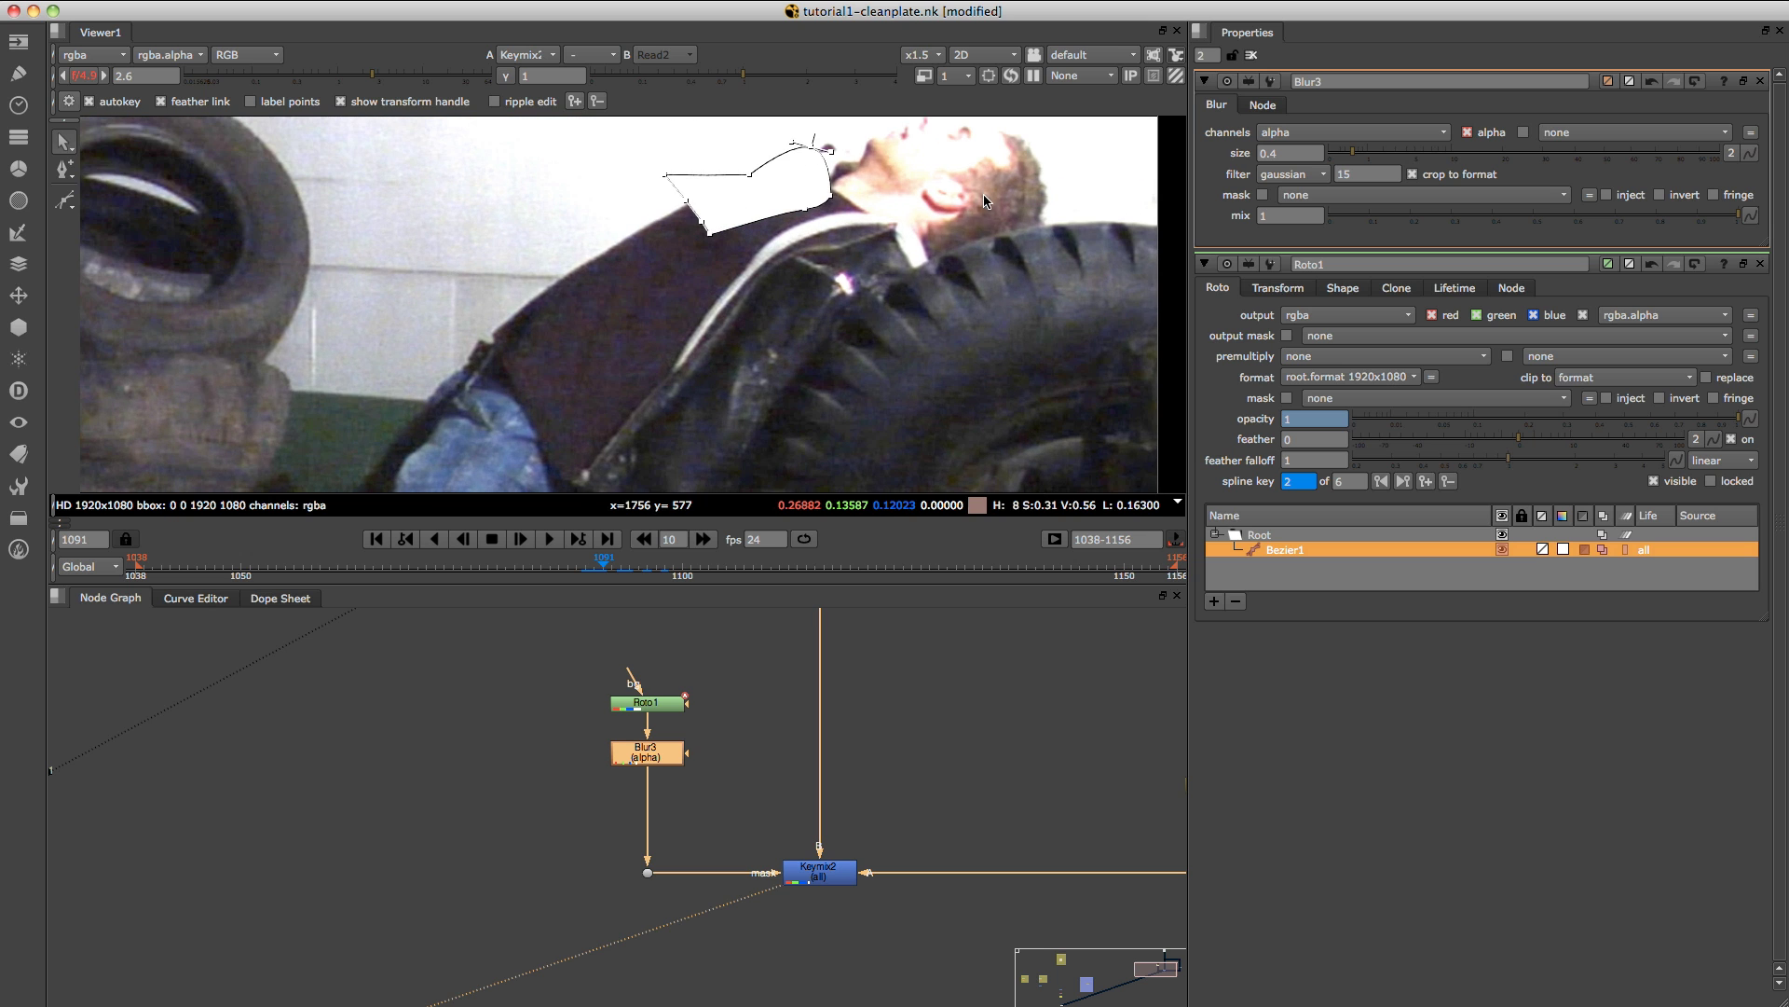
click(874, 301)
key(q)
middle_drag(869, 222, 860, 295)
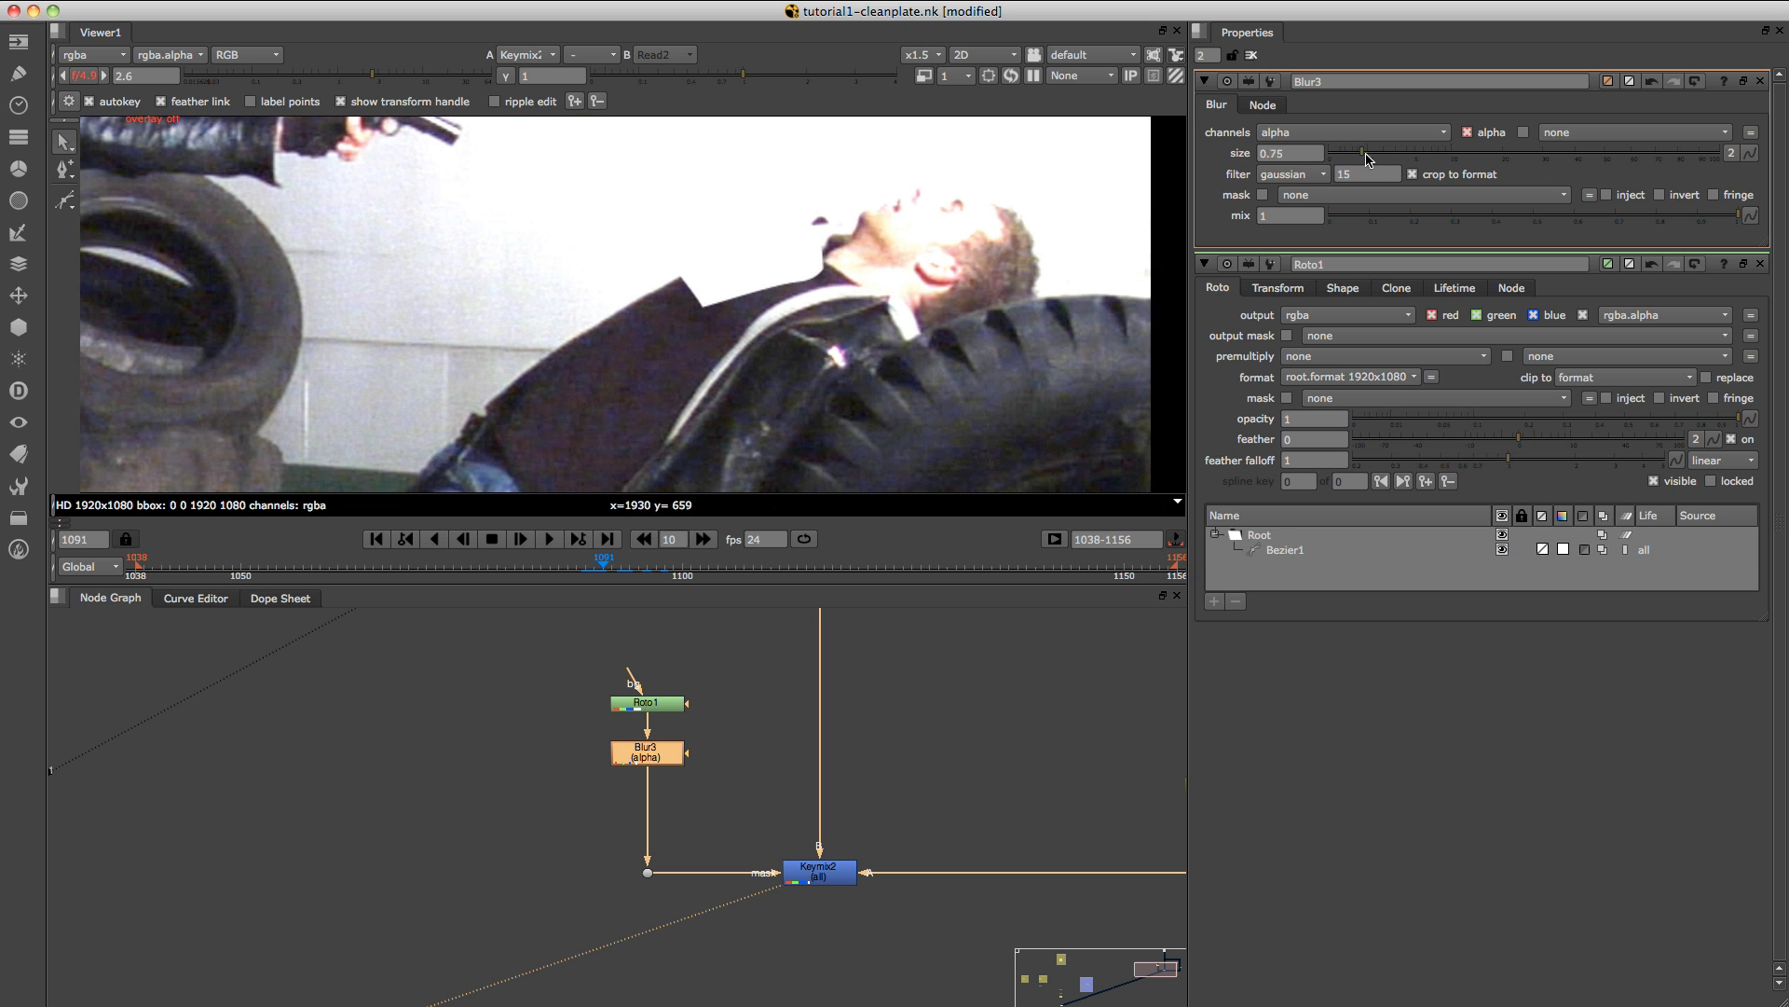
drag(1388, 158, 1462, 156)
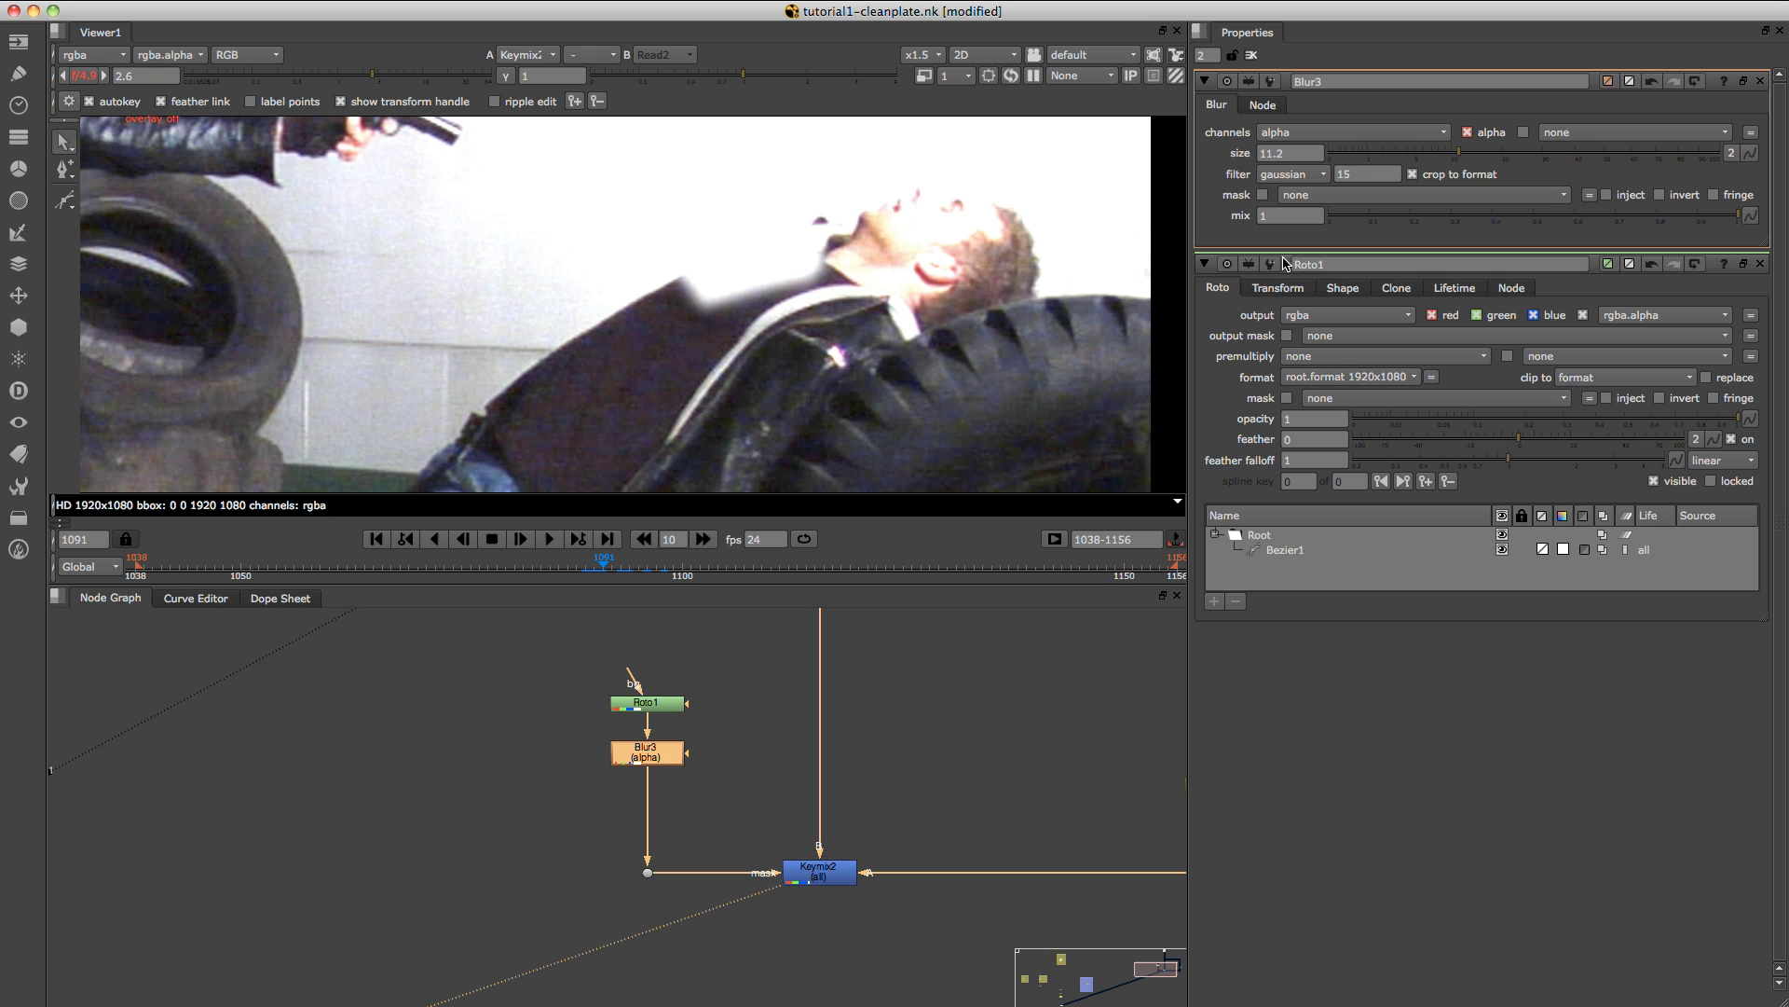
scroll(895, 757, down, 2)
drag(706, 708, 706, 659)
Compare the composite with the source footage at frame 1098 around the standing man's foot.
scroll(572, 403, down, 5)
middle_drag(479, 482, 723, 344)
scroll(580, 463, up, 4)
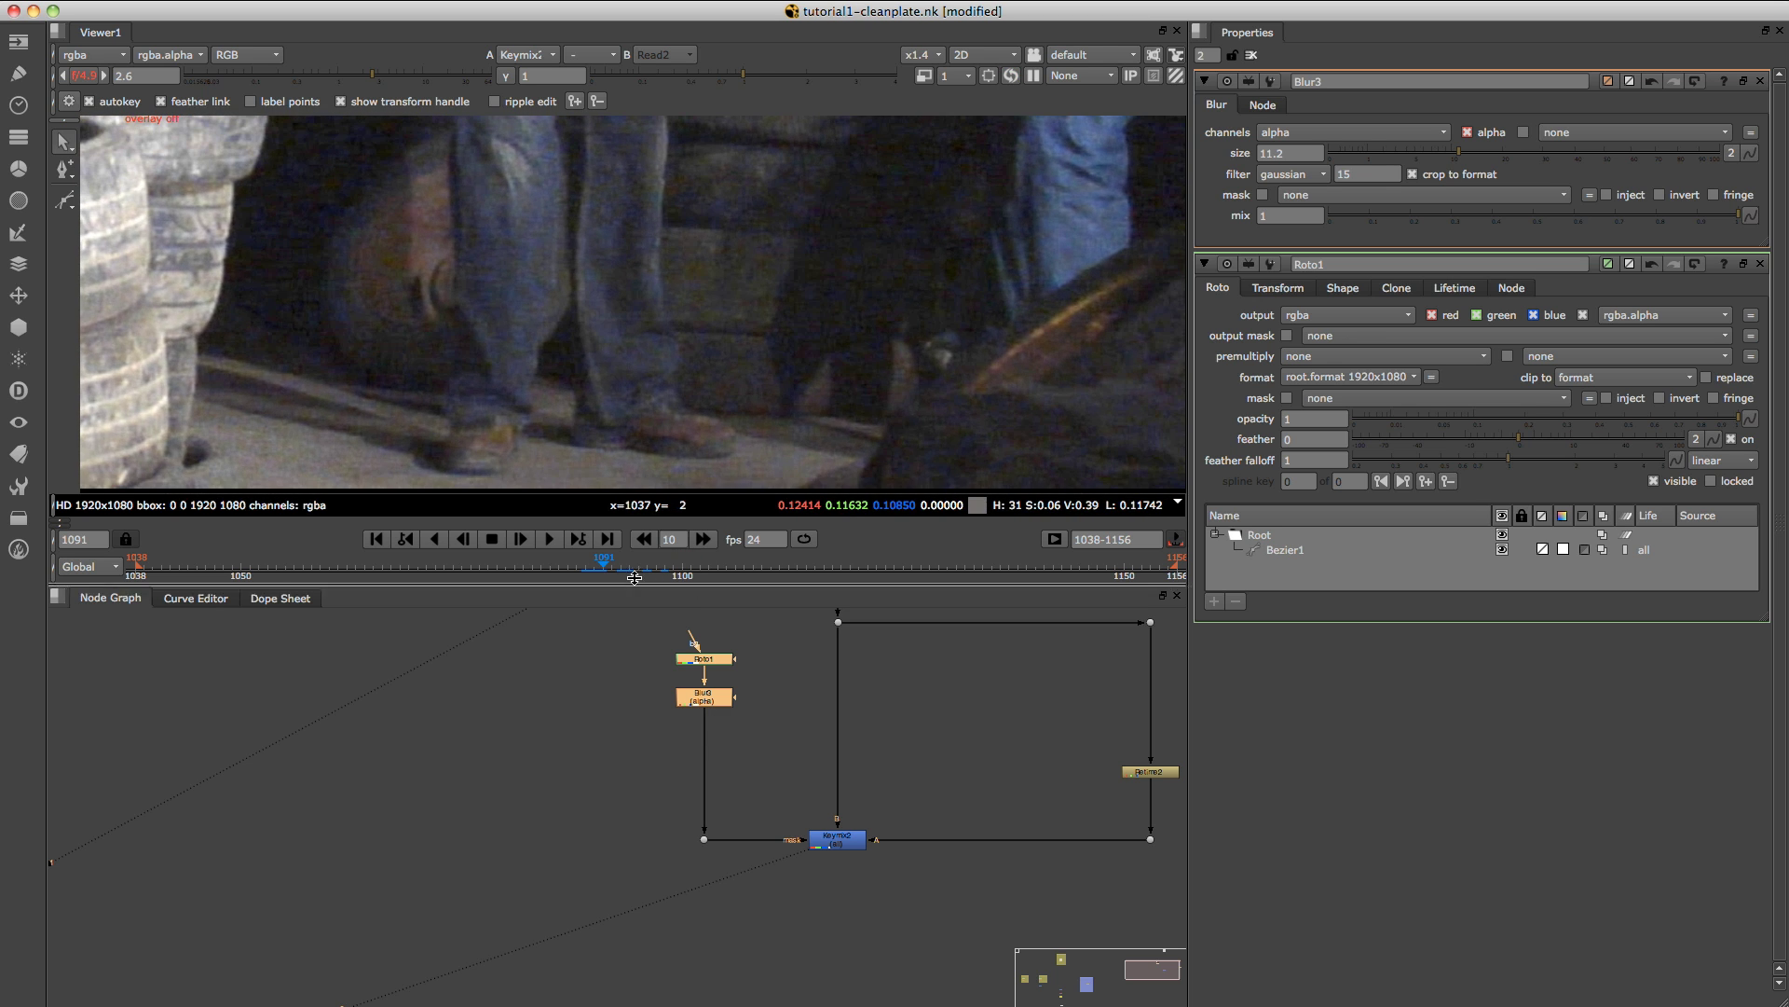
click(665, 574)
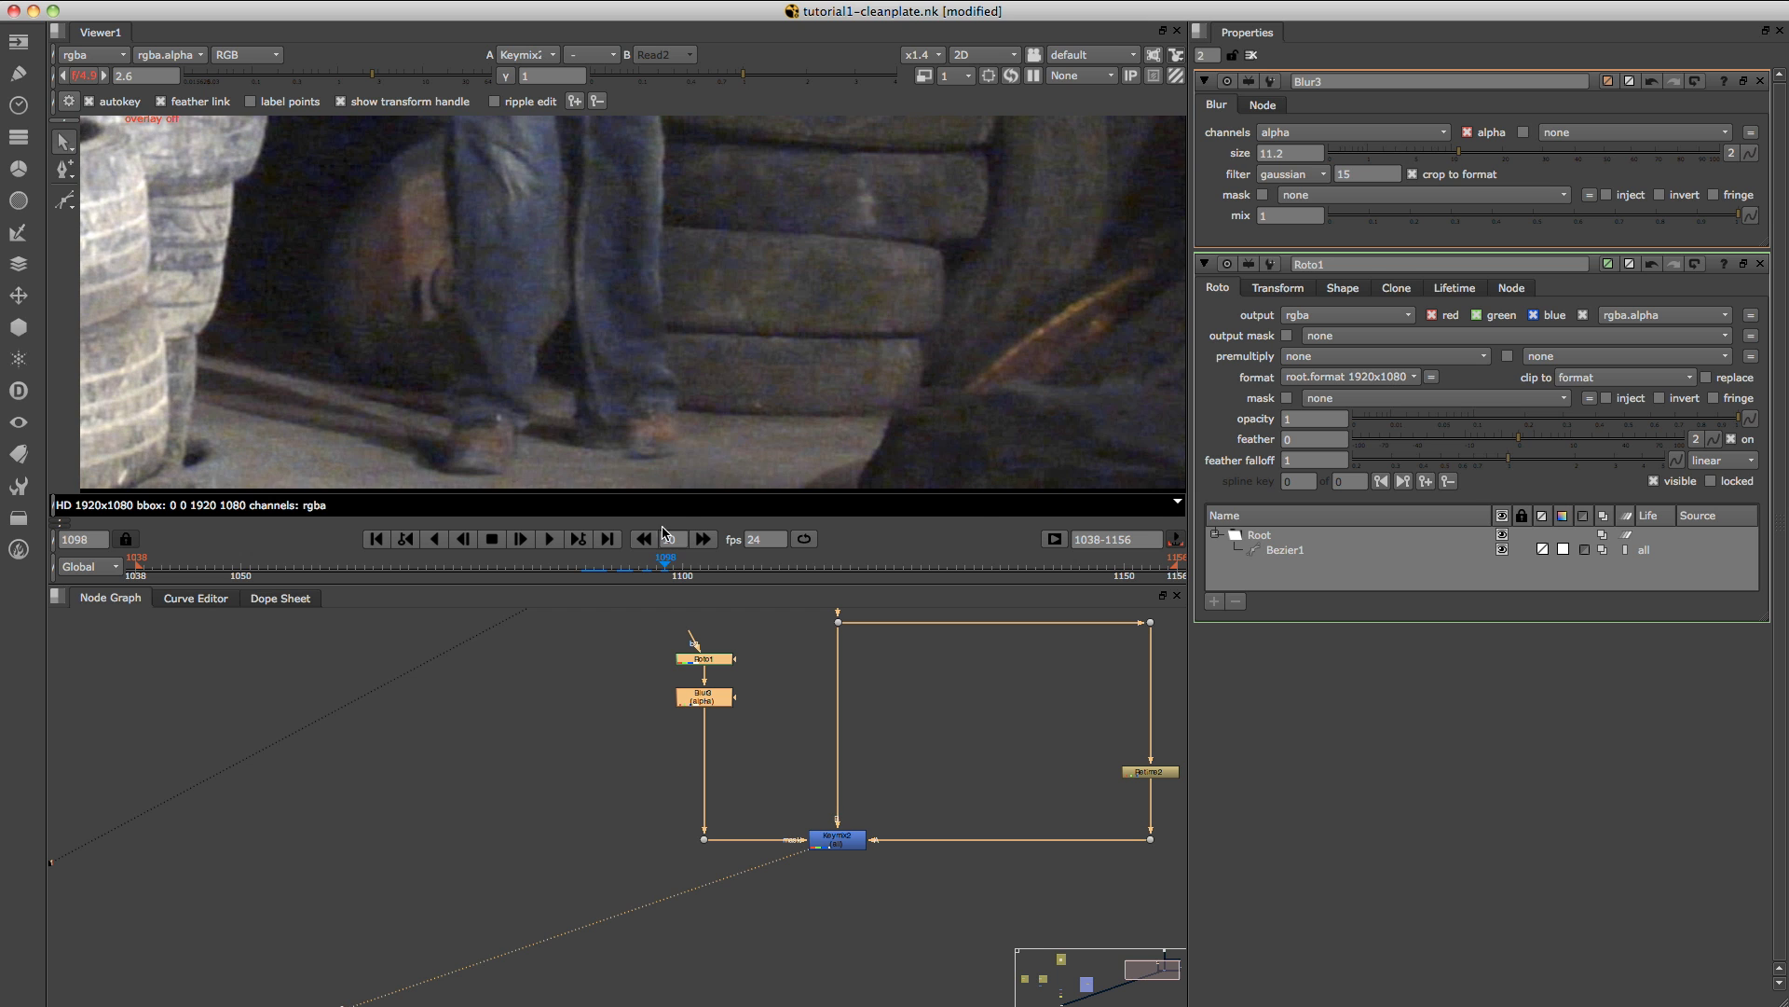
middle_drag(871, 699, 869, 856)
key(2)
click(830, 636)
click(830, 623)
key(1)
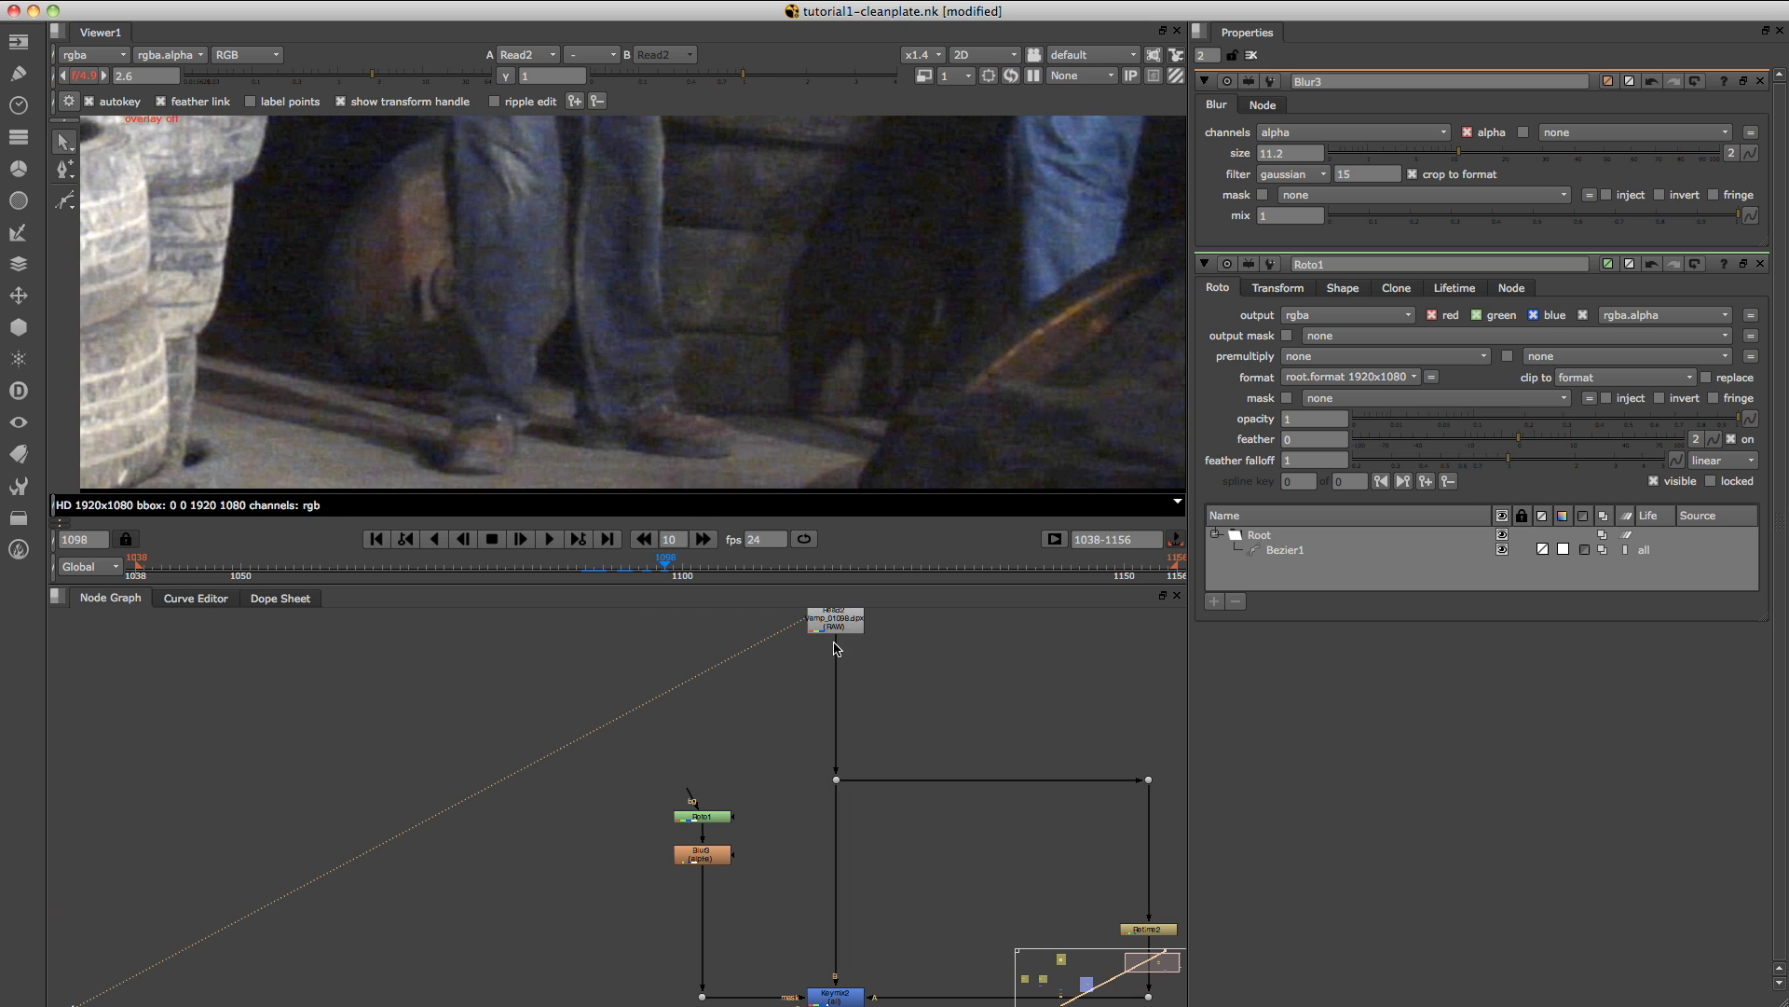
Add a second, unconnected Roto node beside the Blur and turn the viewer overlay back on.
middle_drag(709, 384, 752, 325)
middle_drag(691, 839, 718, 715)
scroll(680, 833, up, 3)
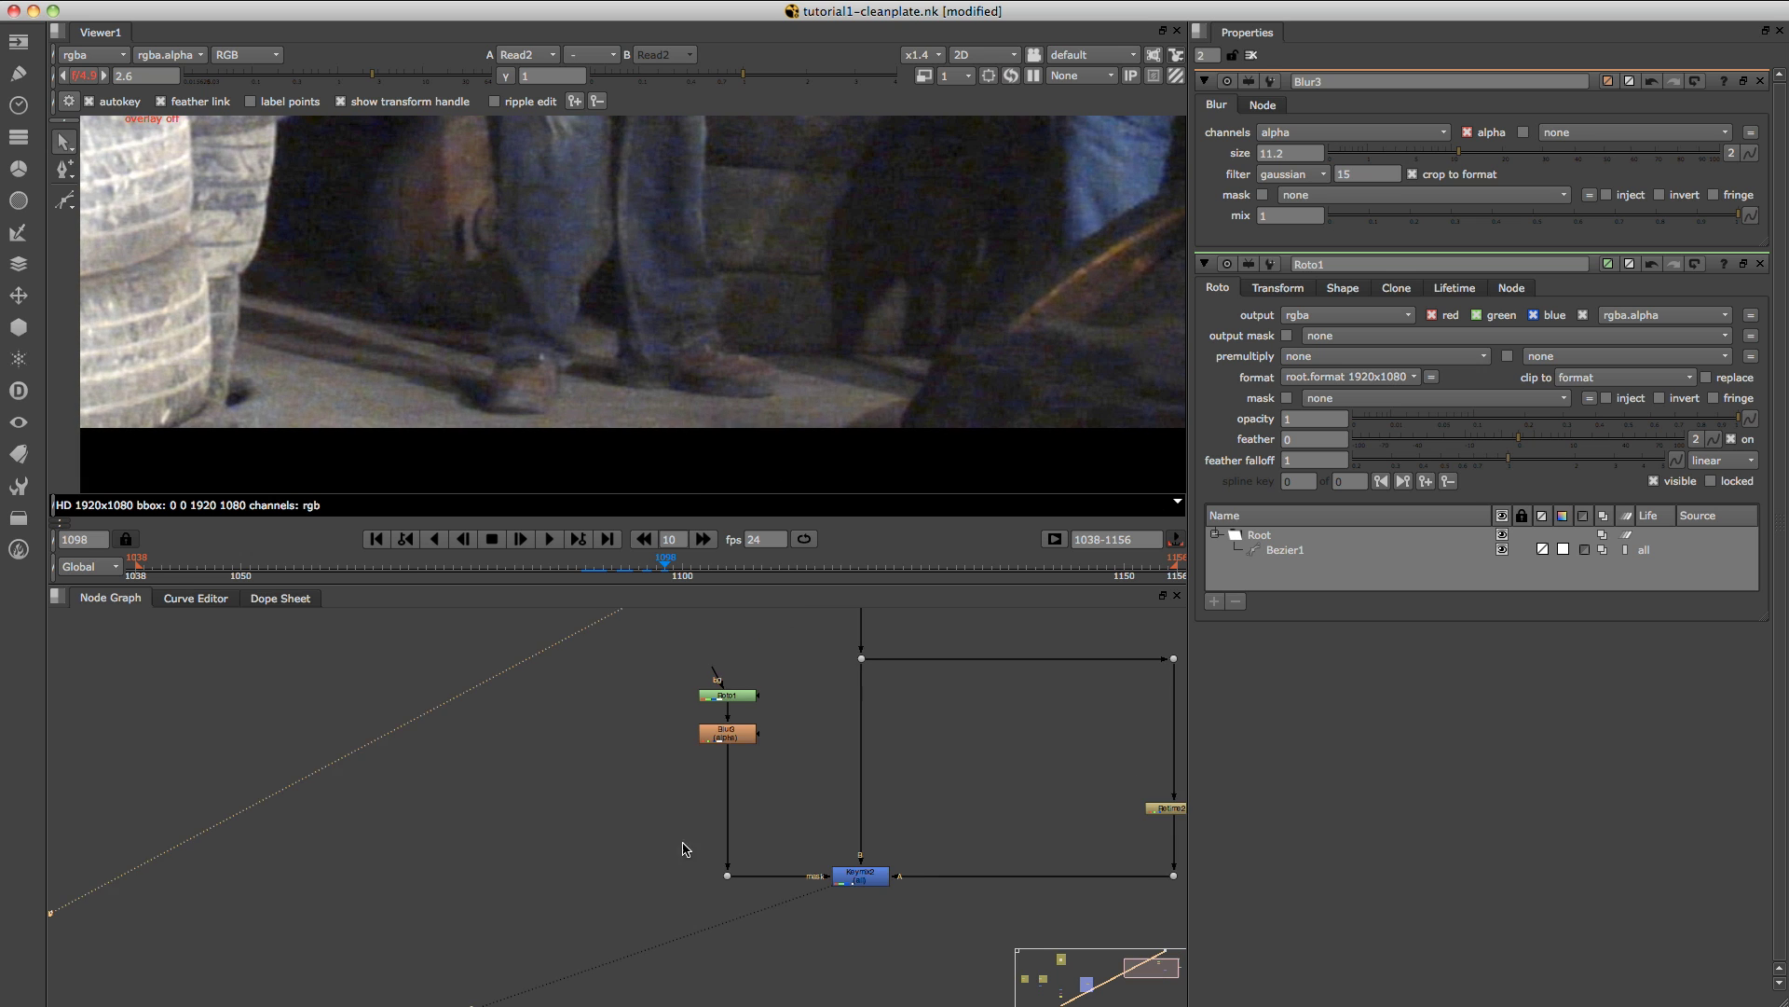
click(674, 793)
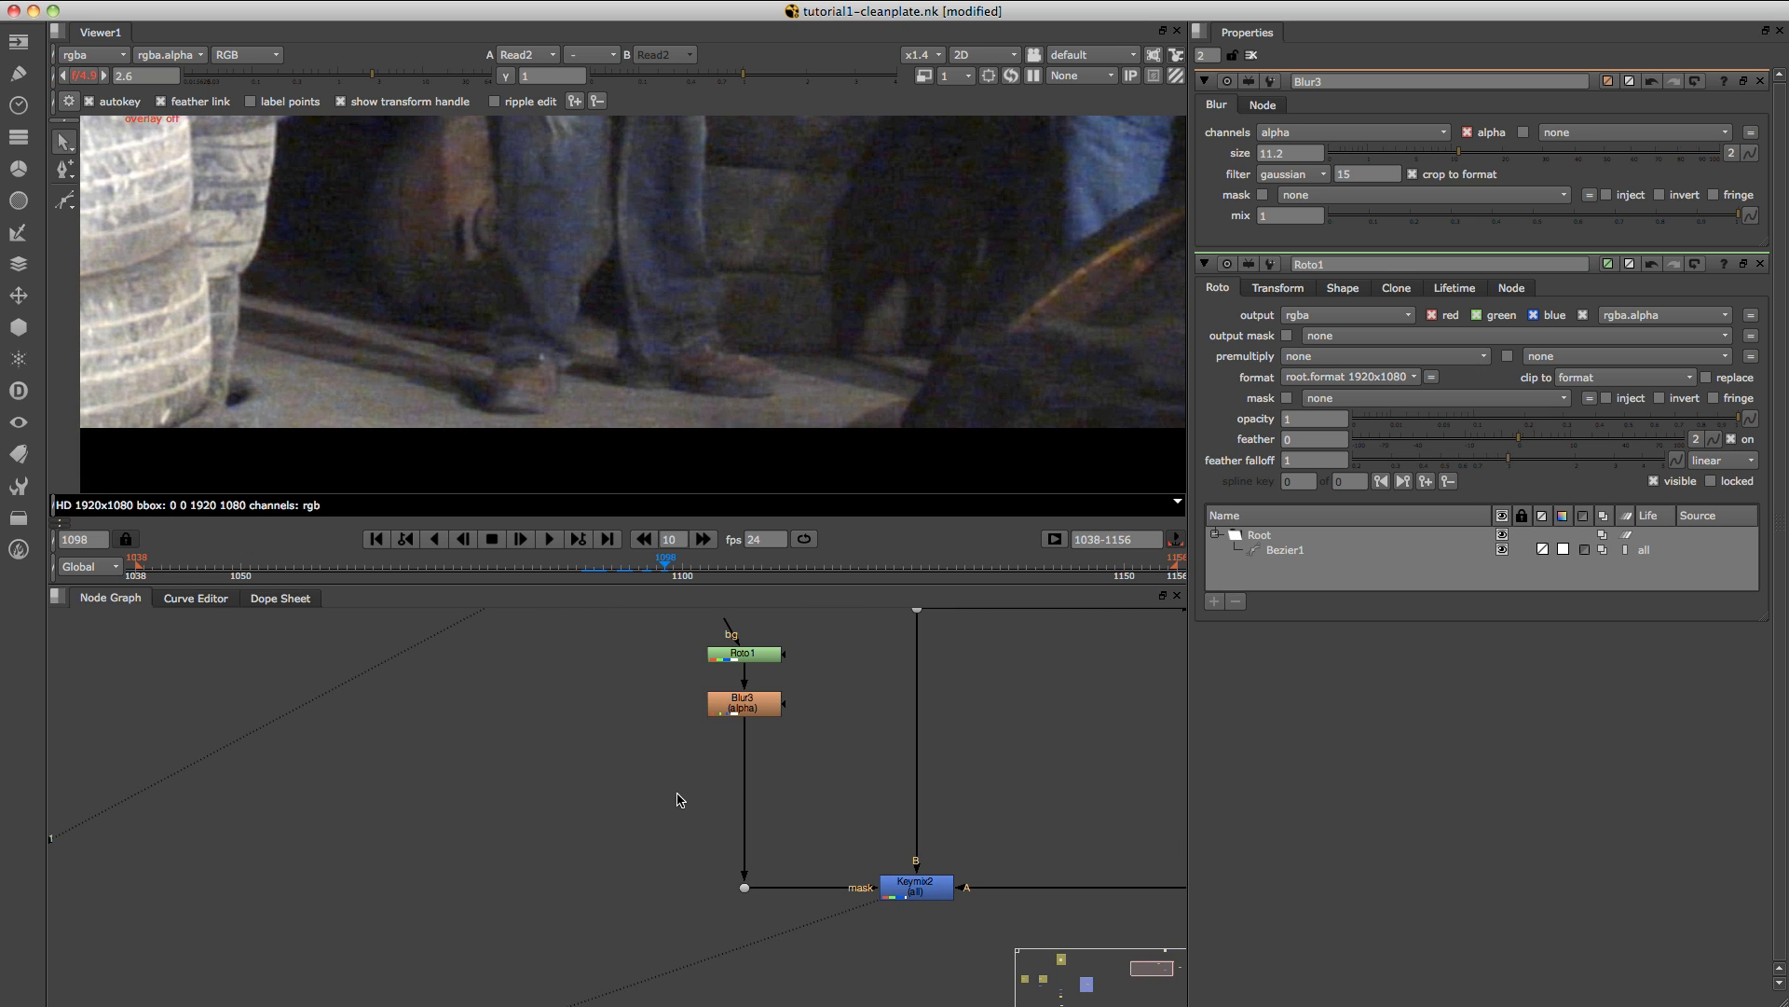
key(o)
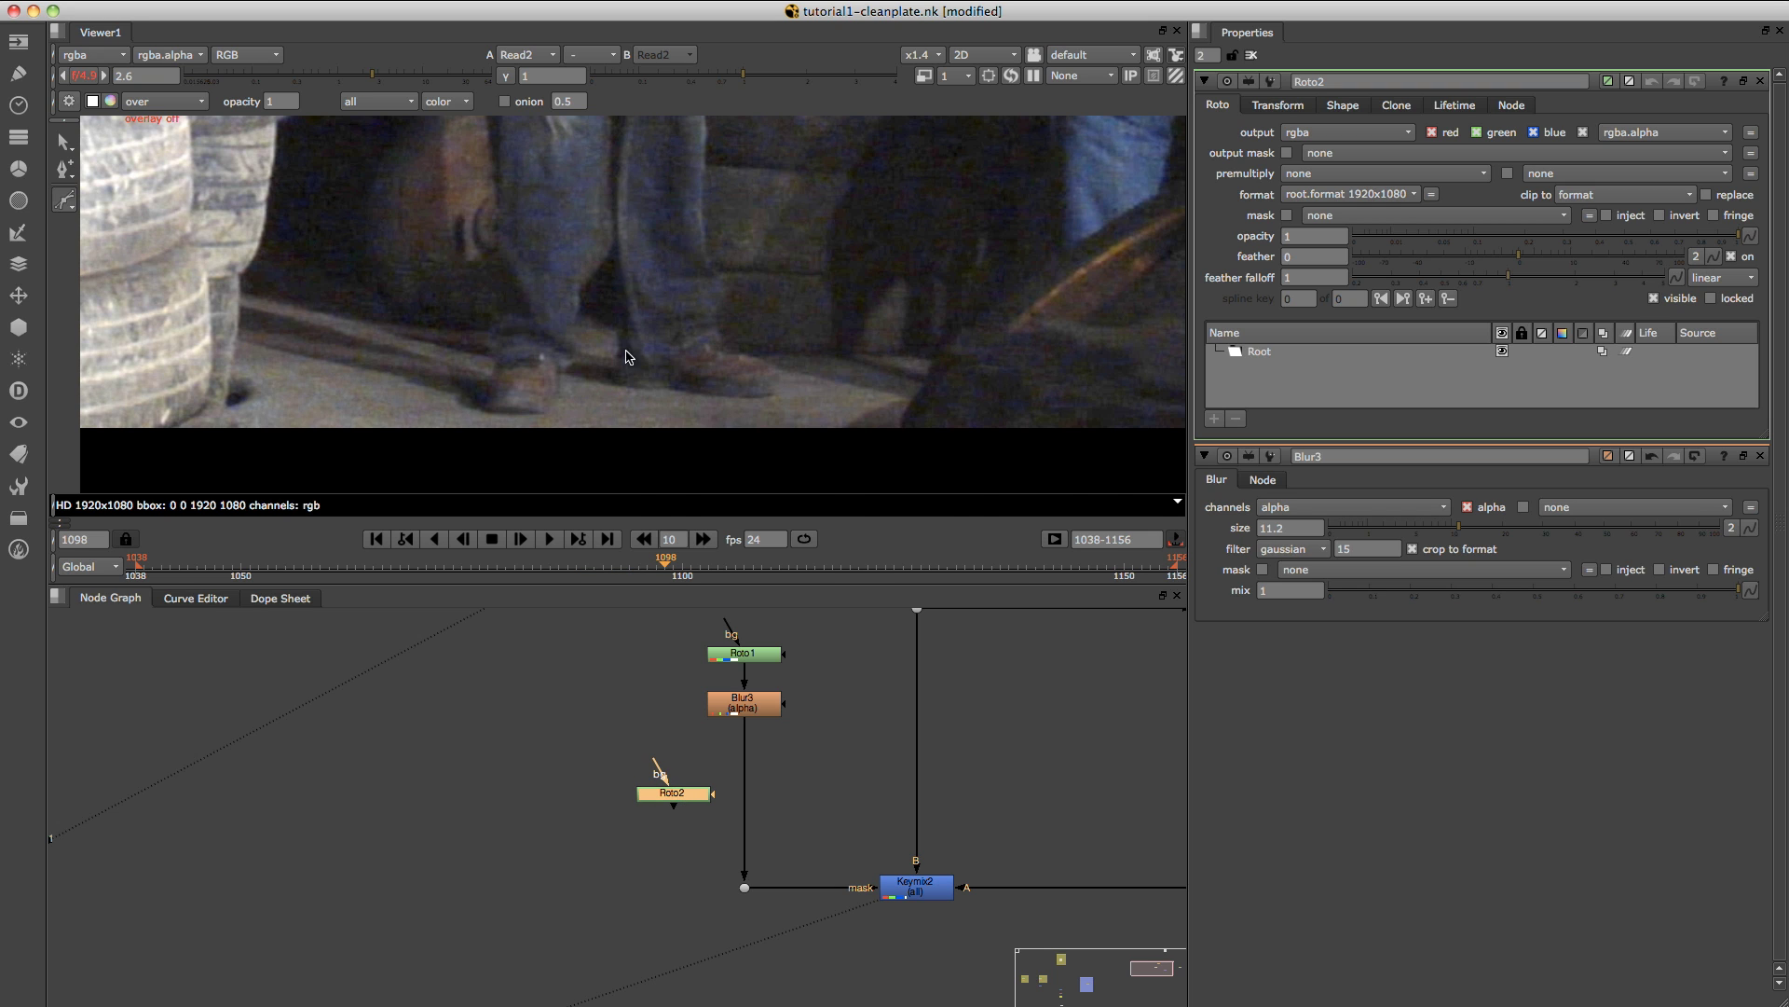
key(o)
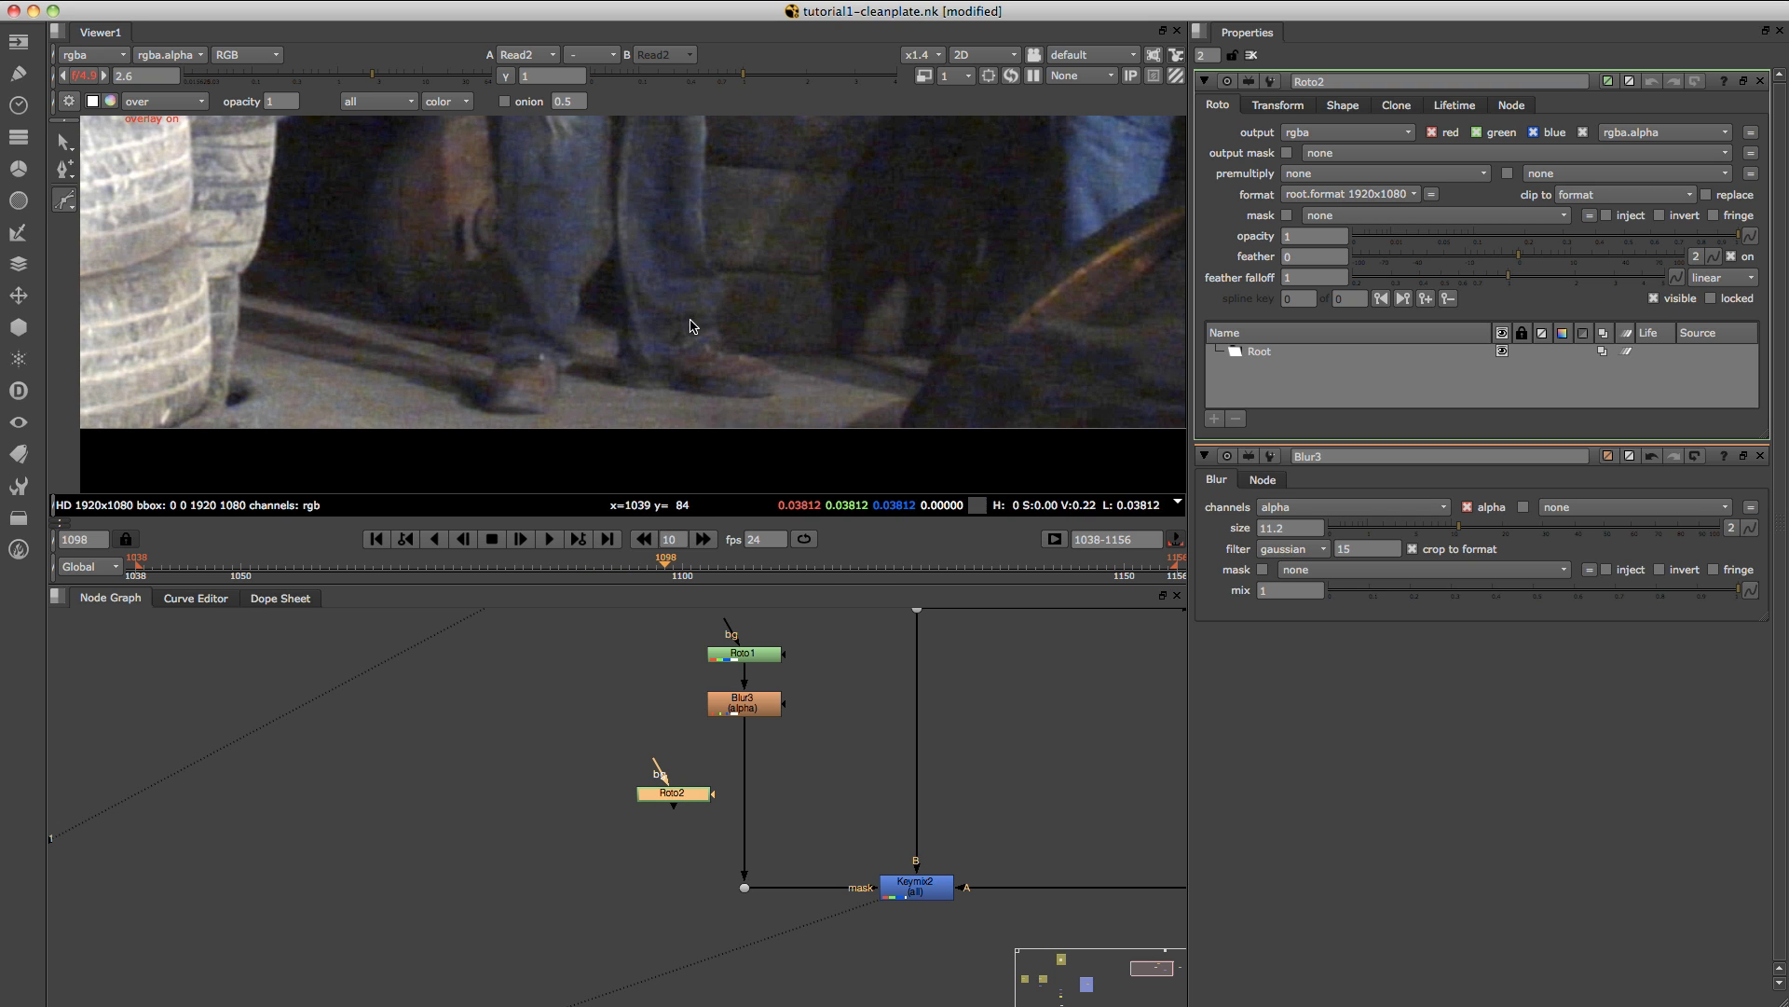
Draw a closed Bezier in Roto2 at frame 1098 around the standing man's lower leg and shoe nearest the tyre stack.
scroll(690, 327, up, 4)
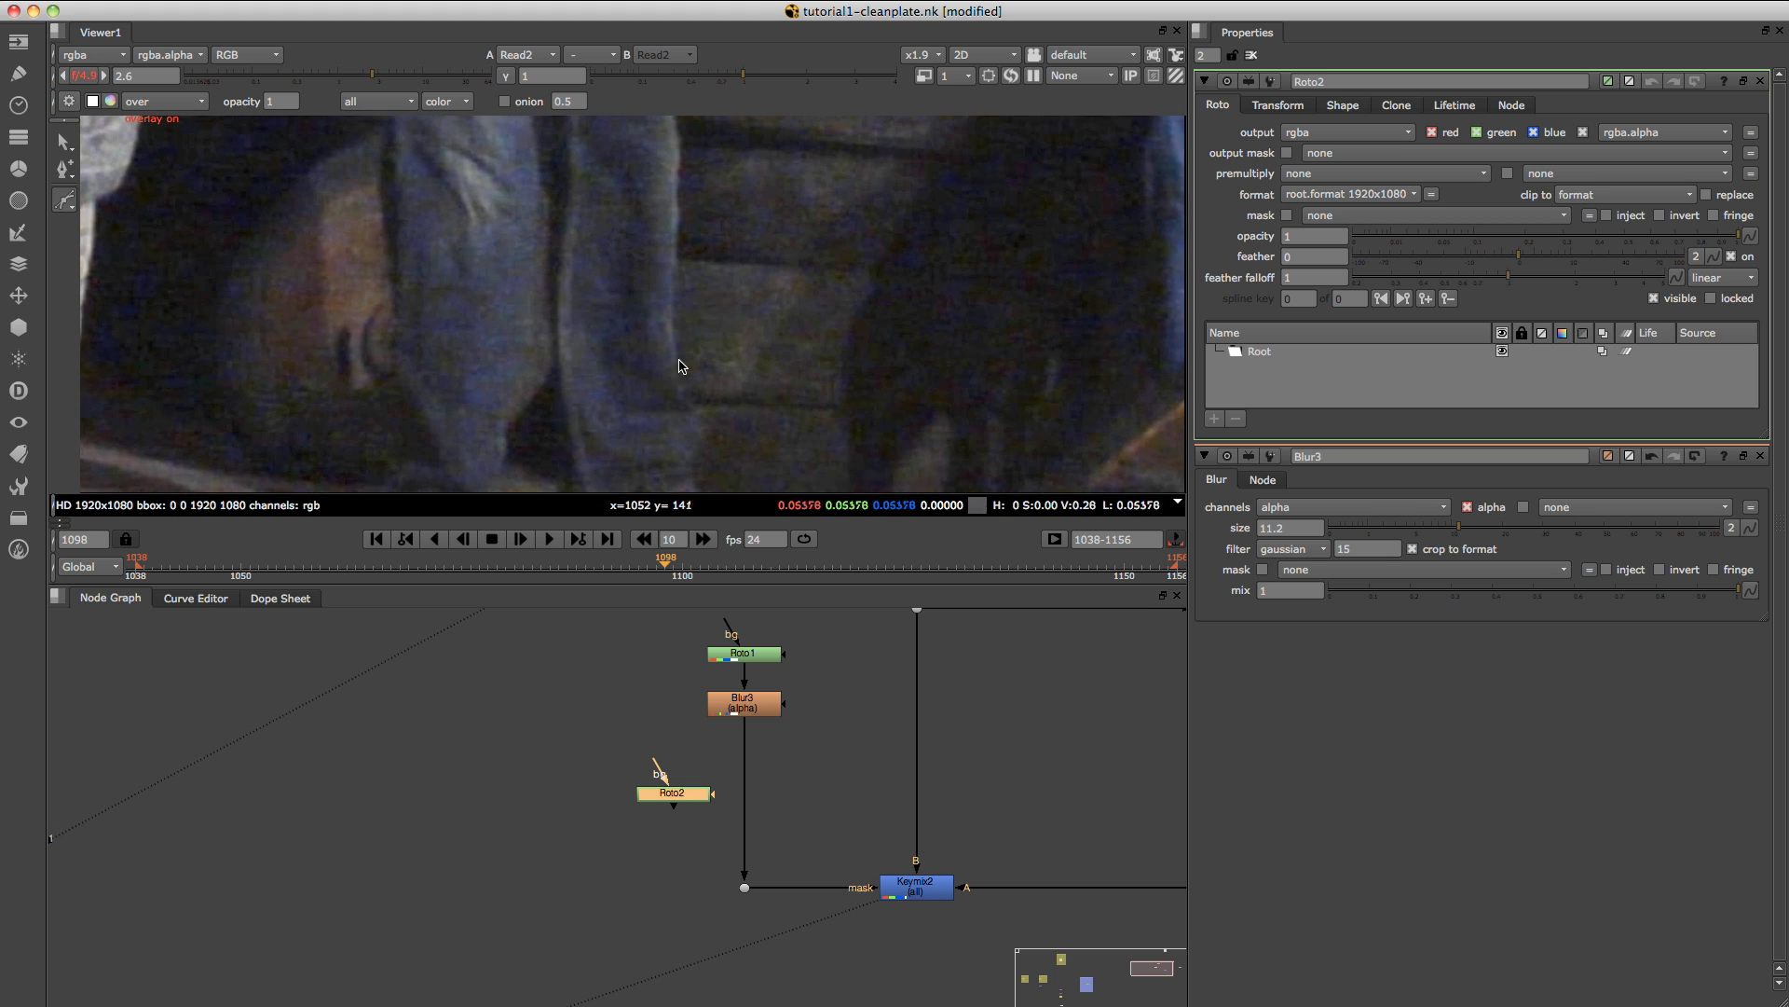
scroll(676, 336, down, 3)
click(678, 277)
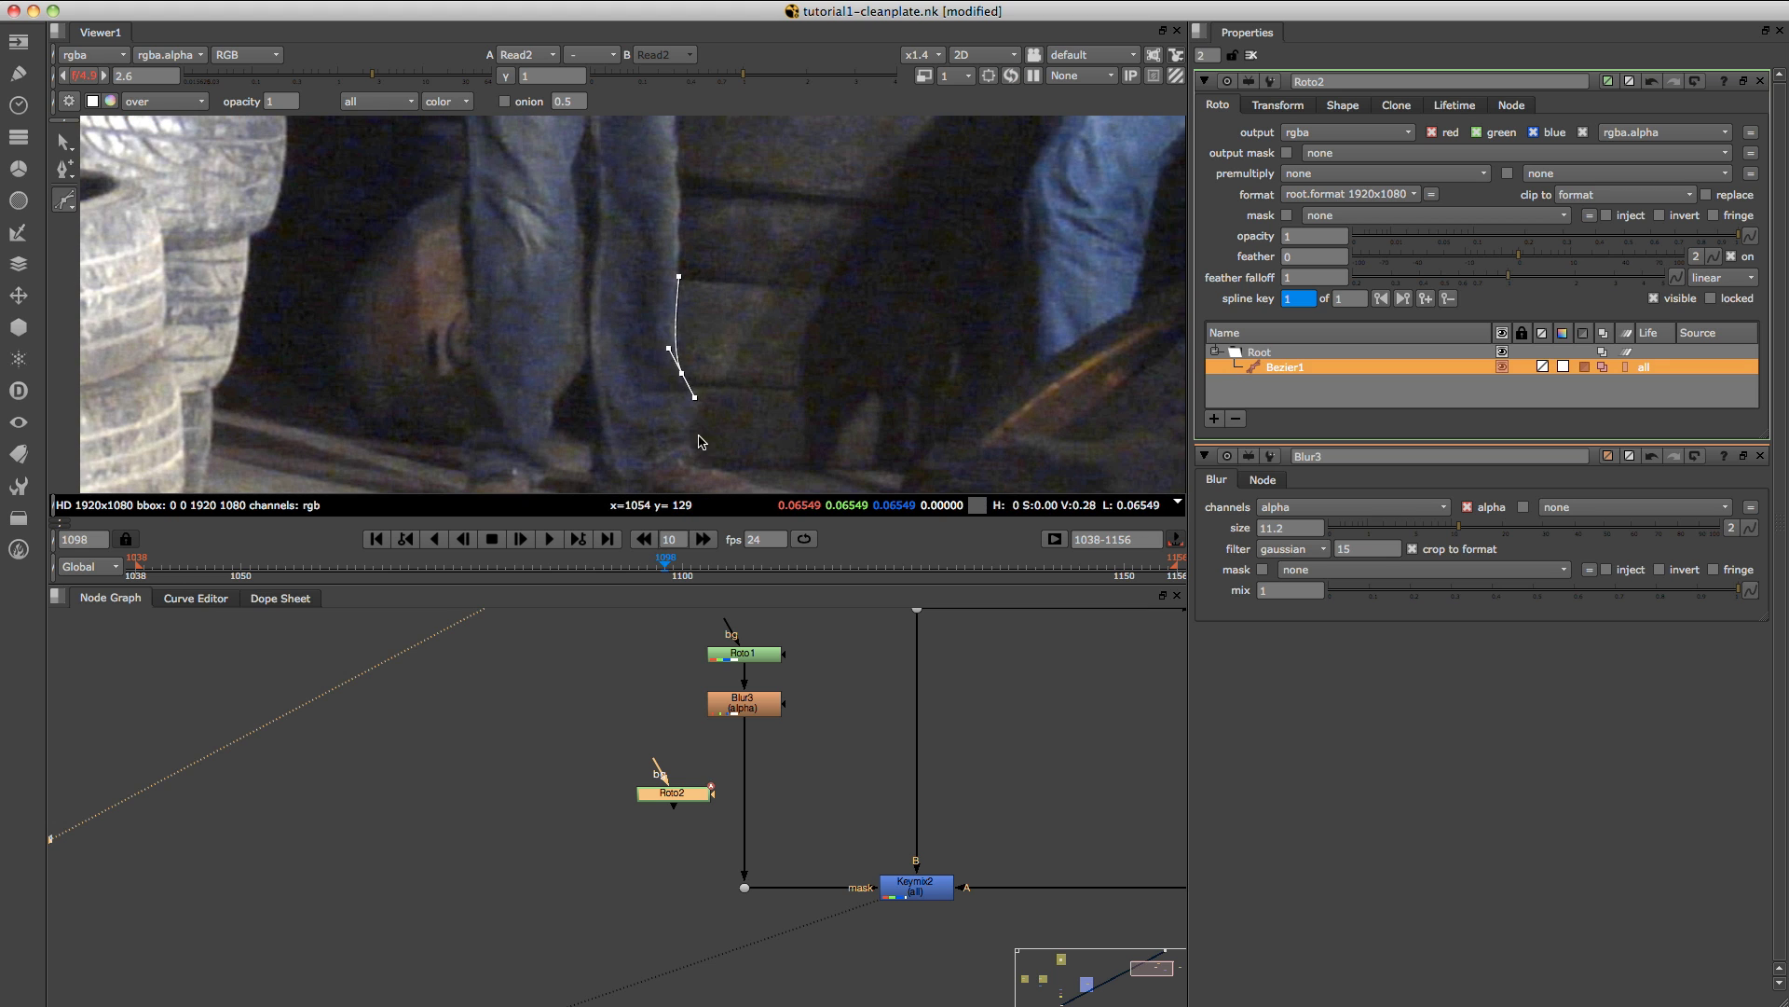
middle_drag(681, 468, 678, 383)
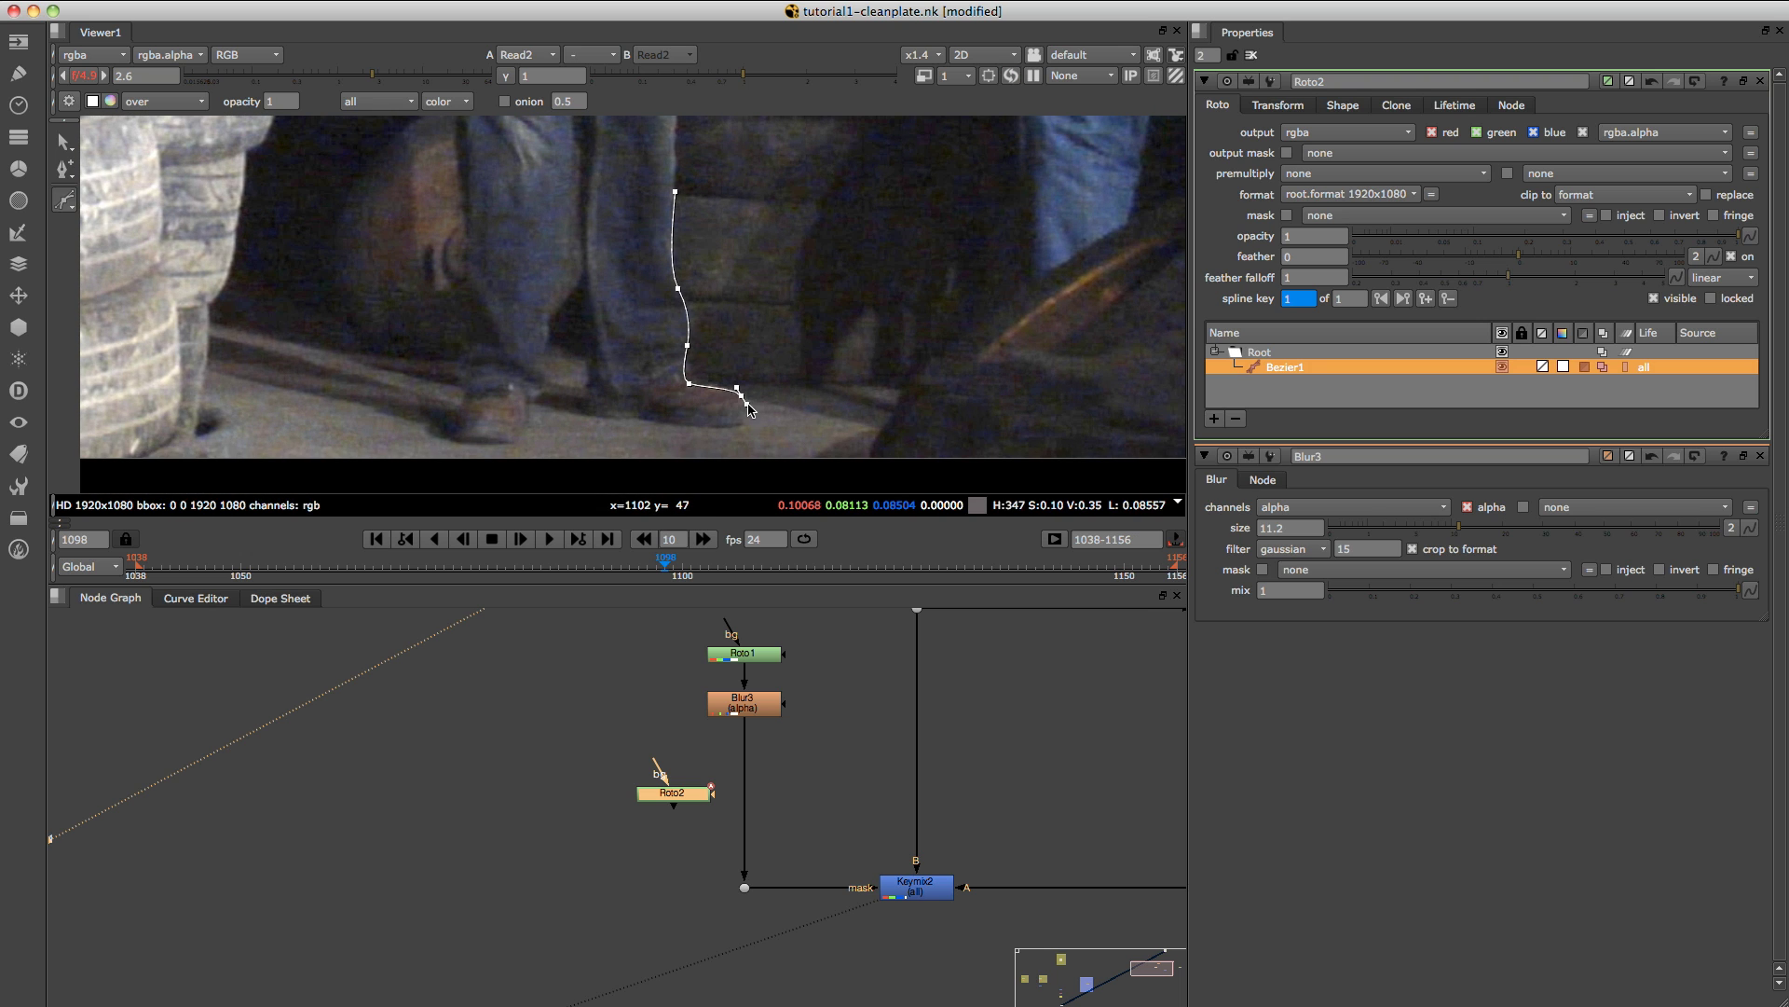
click(588, 421)
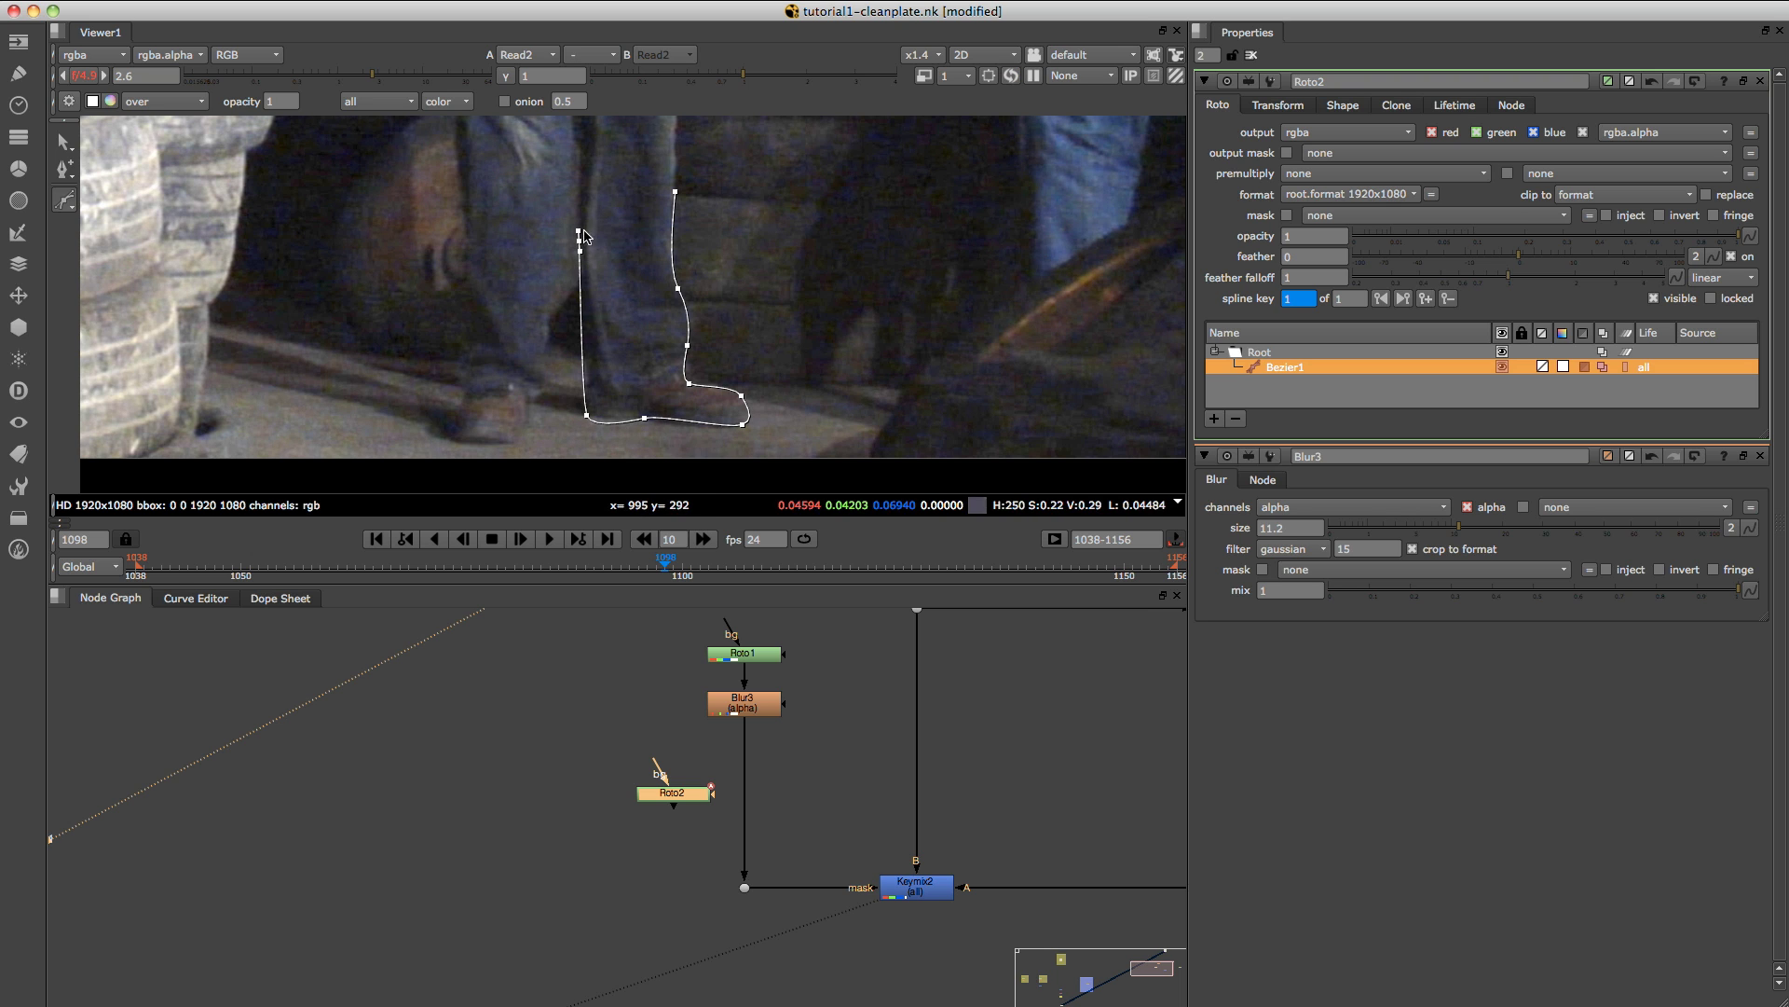
middle_drag(583, 236, 565, 396)
click(565, 254)
click(656, 251)
click(657, 352)
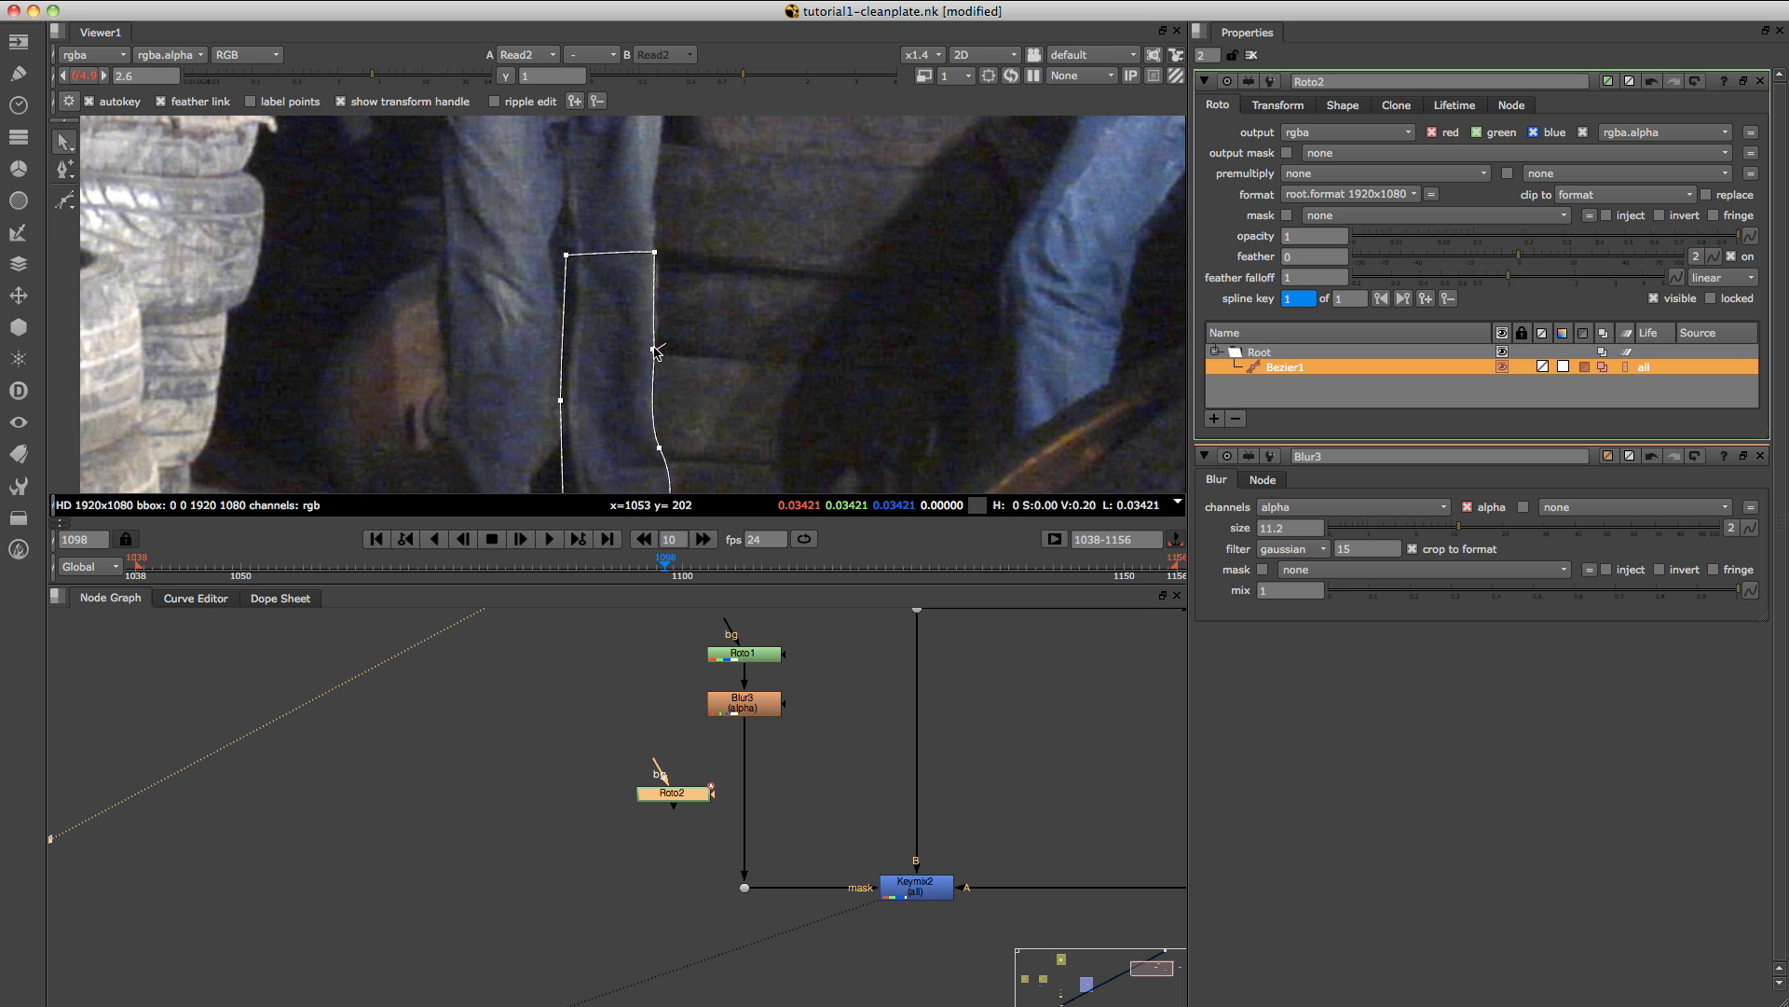
Add a Merge node beside Roto2 and set its operation to stencil.
scroll(658, 357, down, 4)
click(675, 792)
key(m)
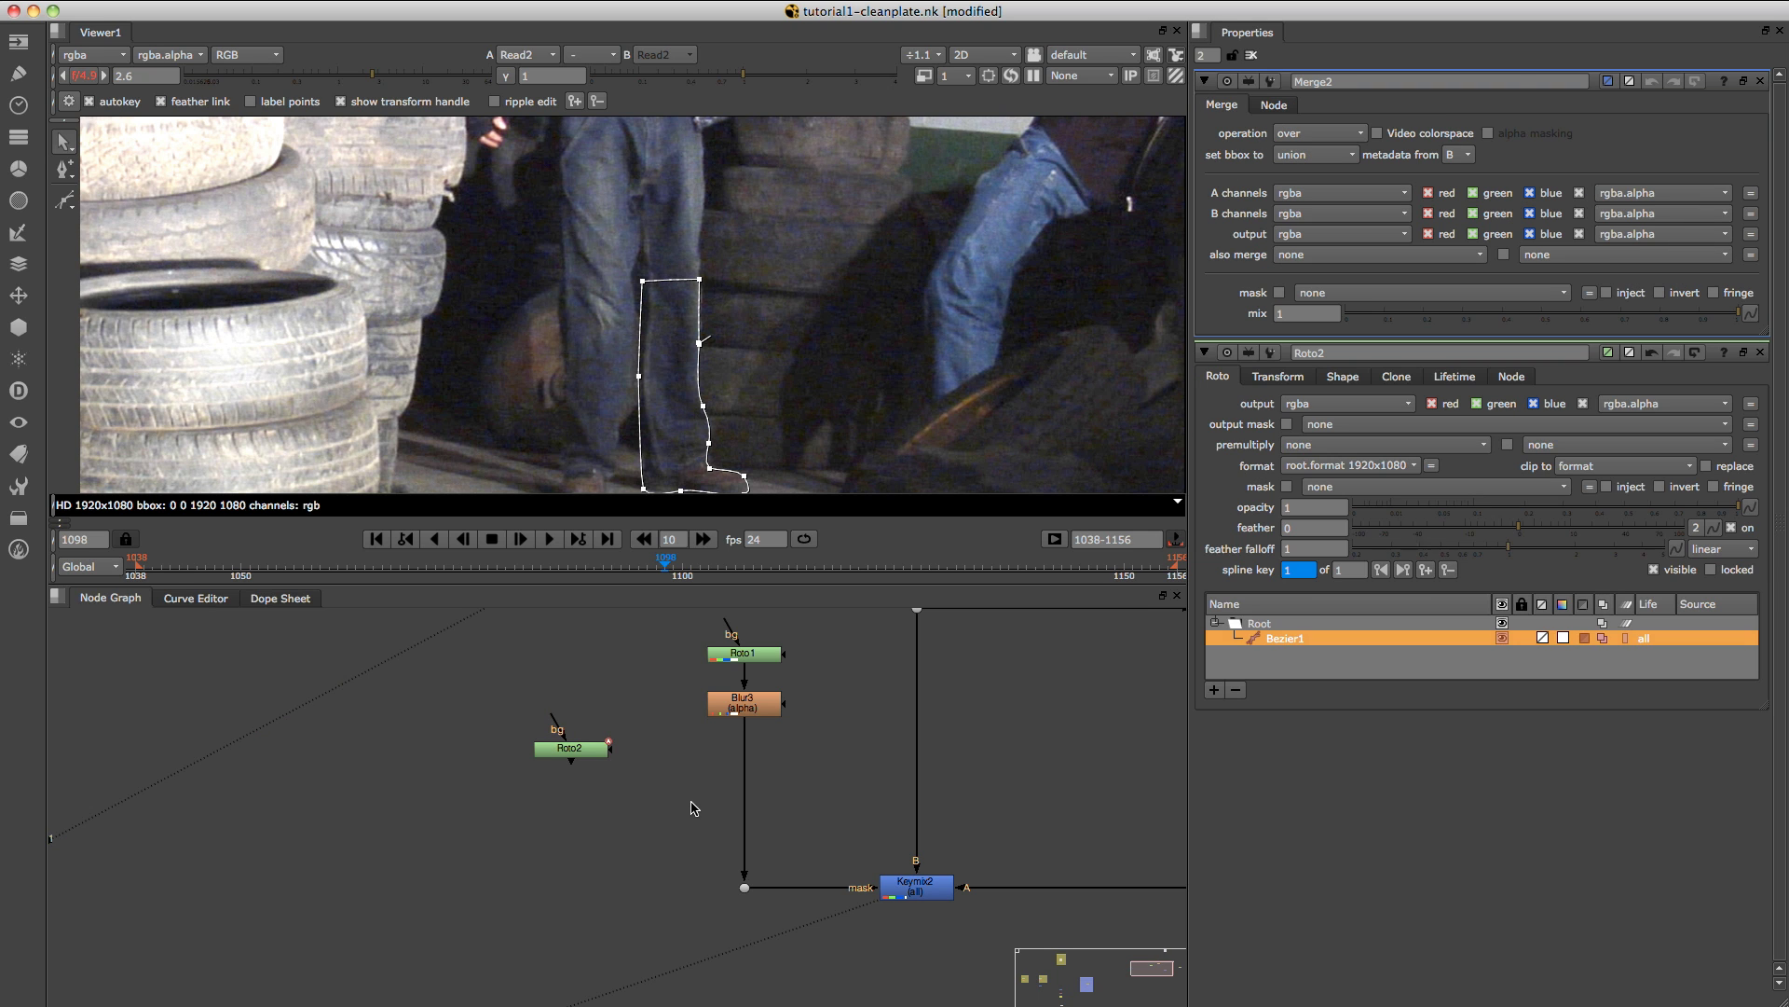
scroll(717, 818, up, 2)
scroll(719, 818, up, 1)
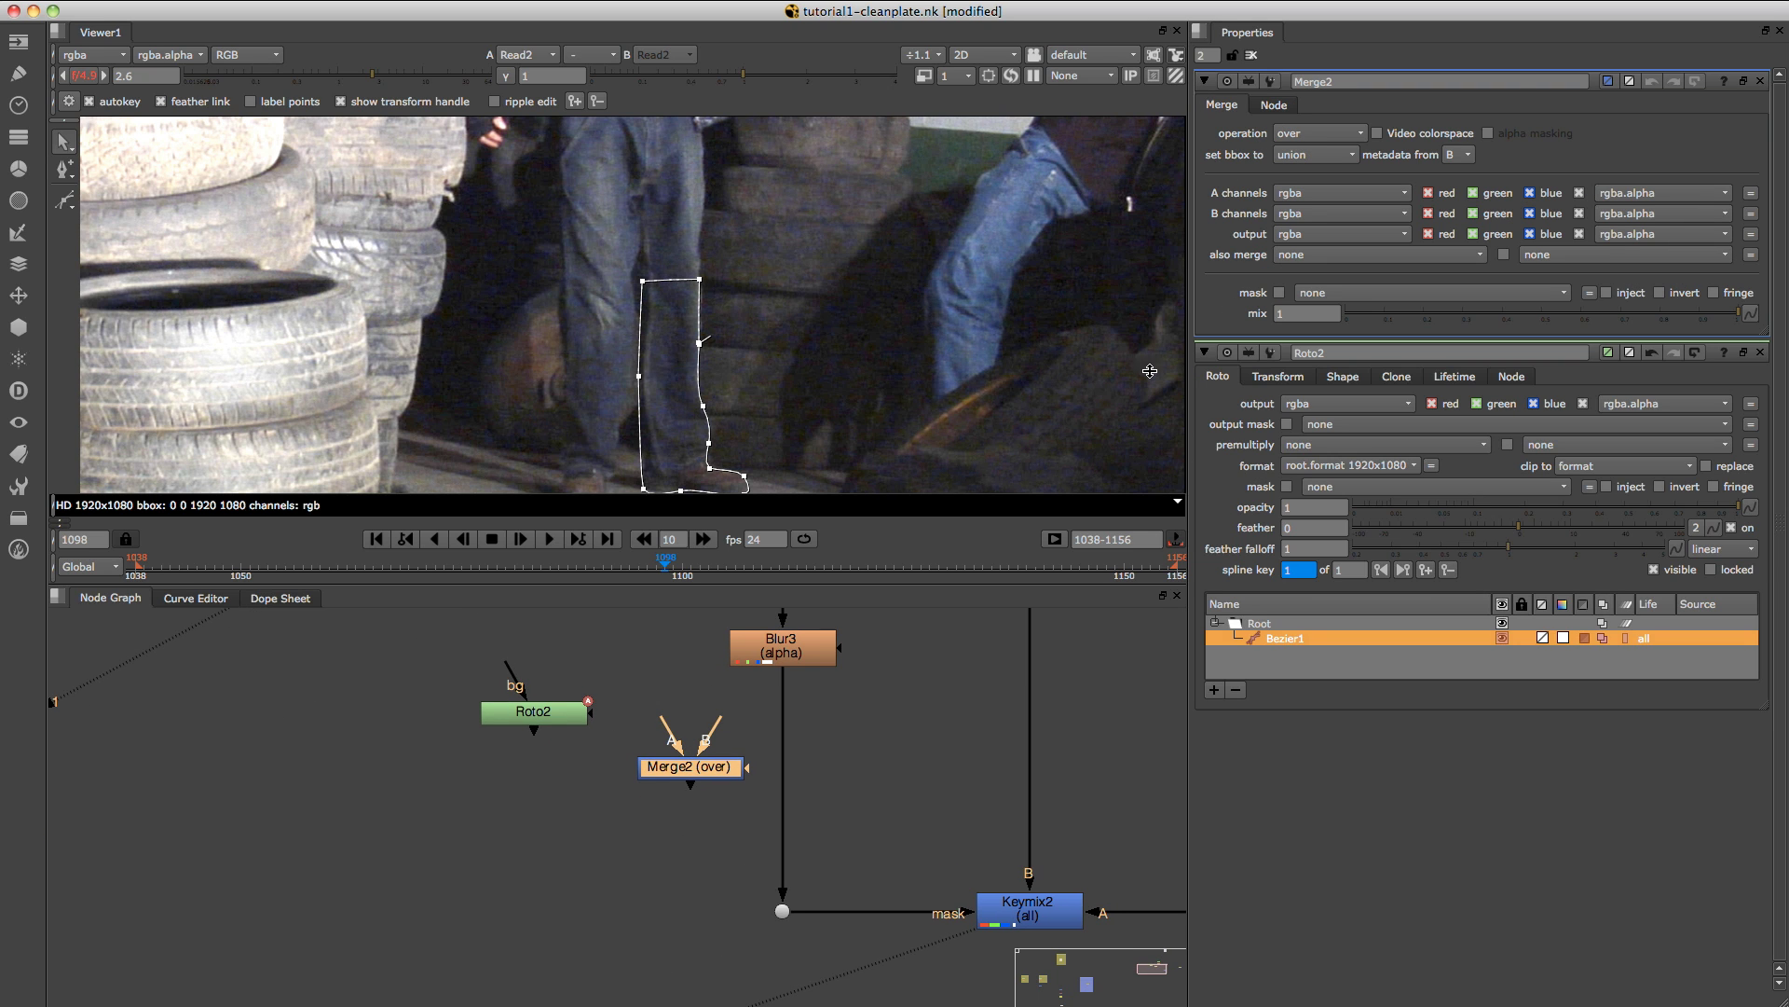
click(1309, 140)
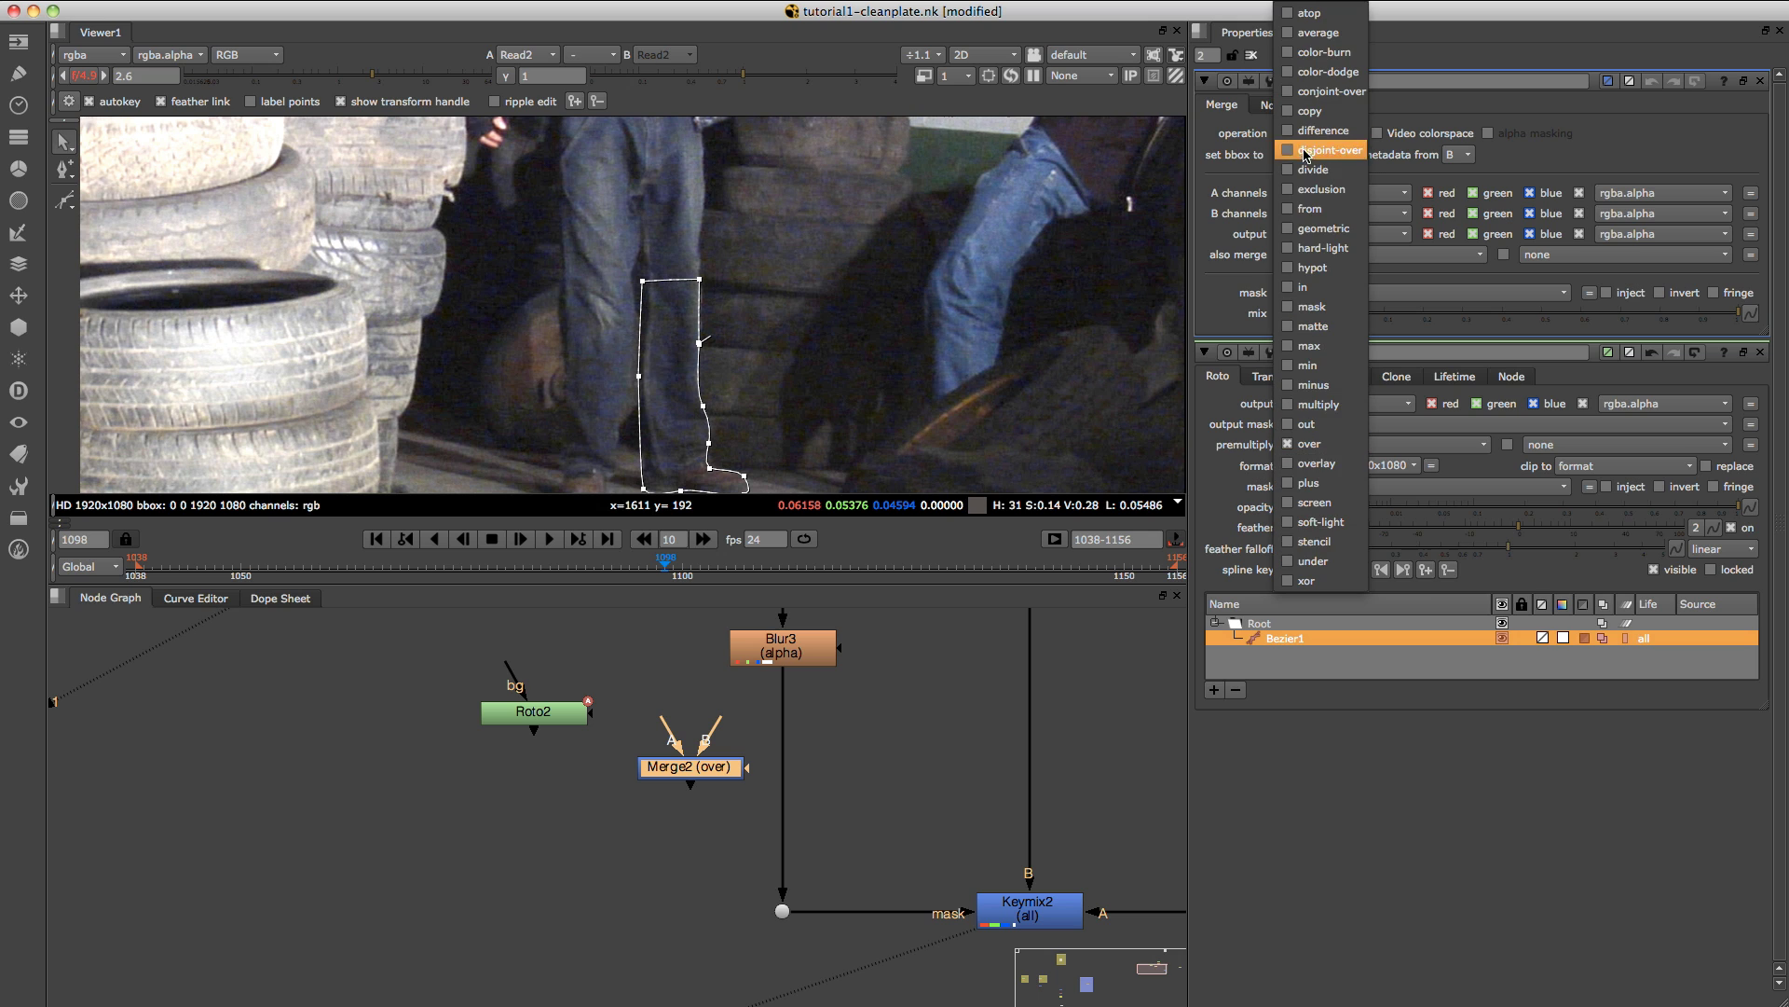
click(1329, 545)
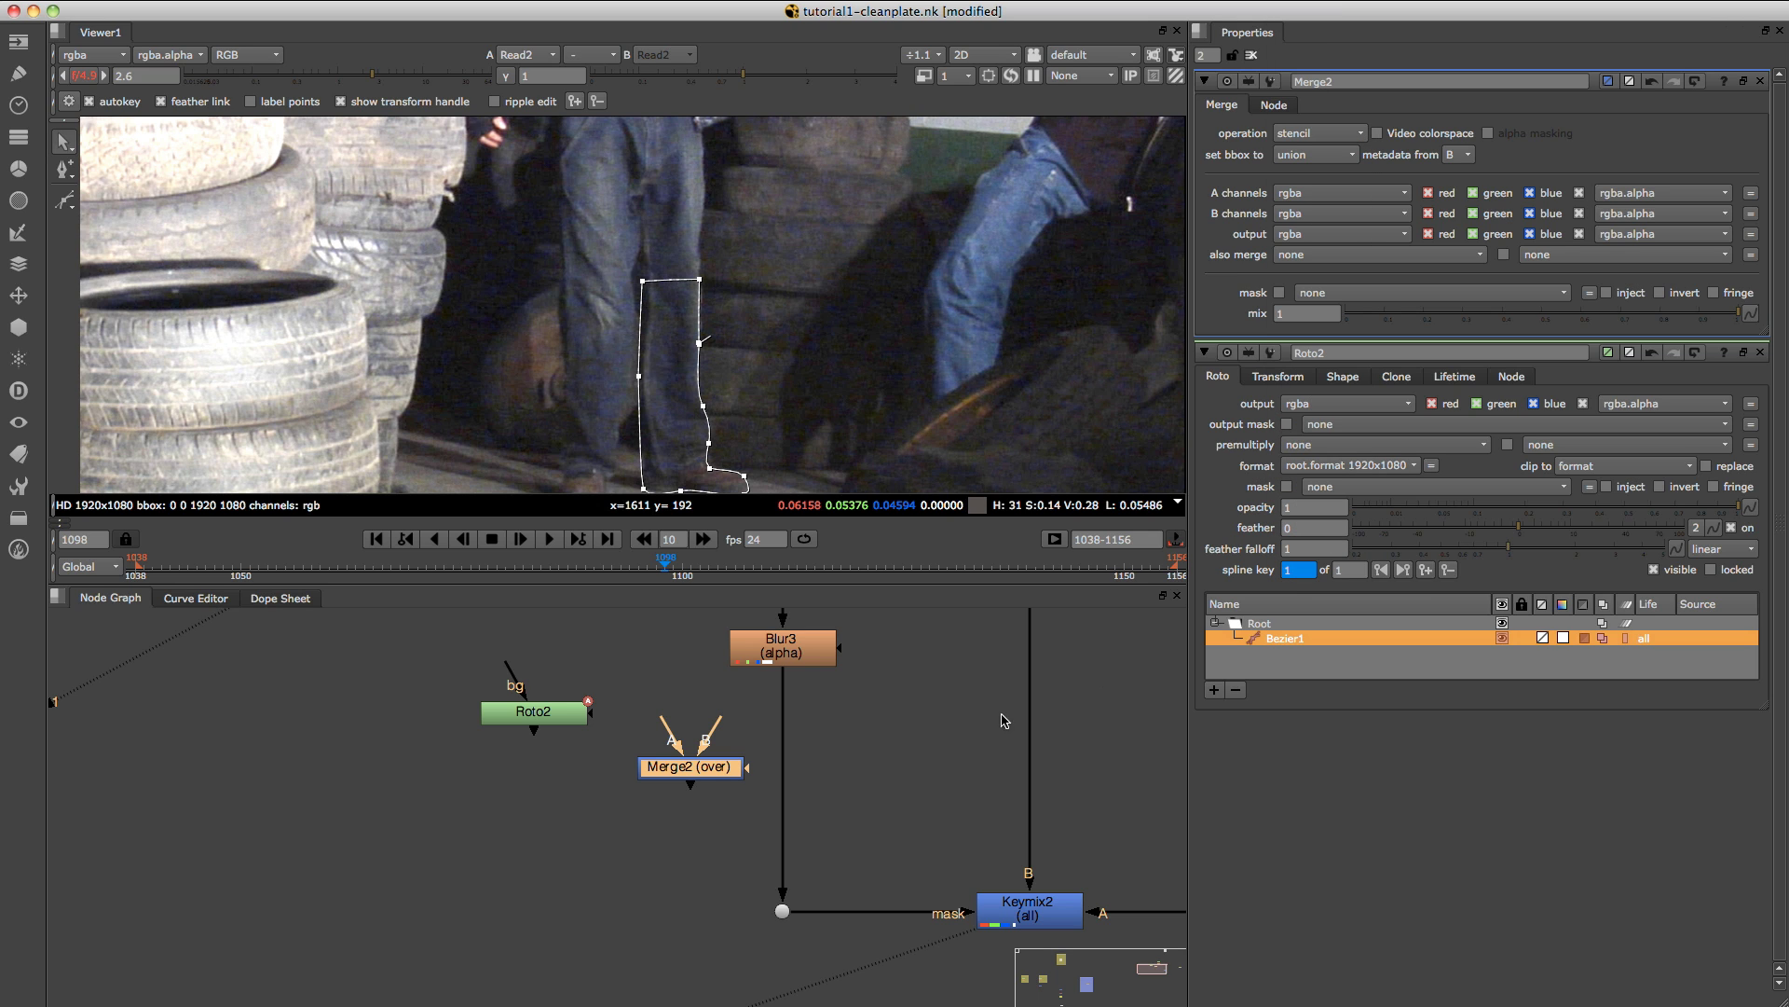
Insert the stencil Merge below Blur3 in the mask branch and connect its A input to Roto2 through an elbow dot.
drag(701, 776, 785, 794)
drag(665, 765, 556, 650)
middle_drag(601, 713, 603, 847)
drag(552, 782, 533, 723)
middle_drag(573, 794, 583, 742)
ctrl+drag(664, 770, 545, 850)
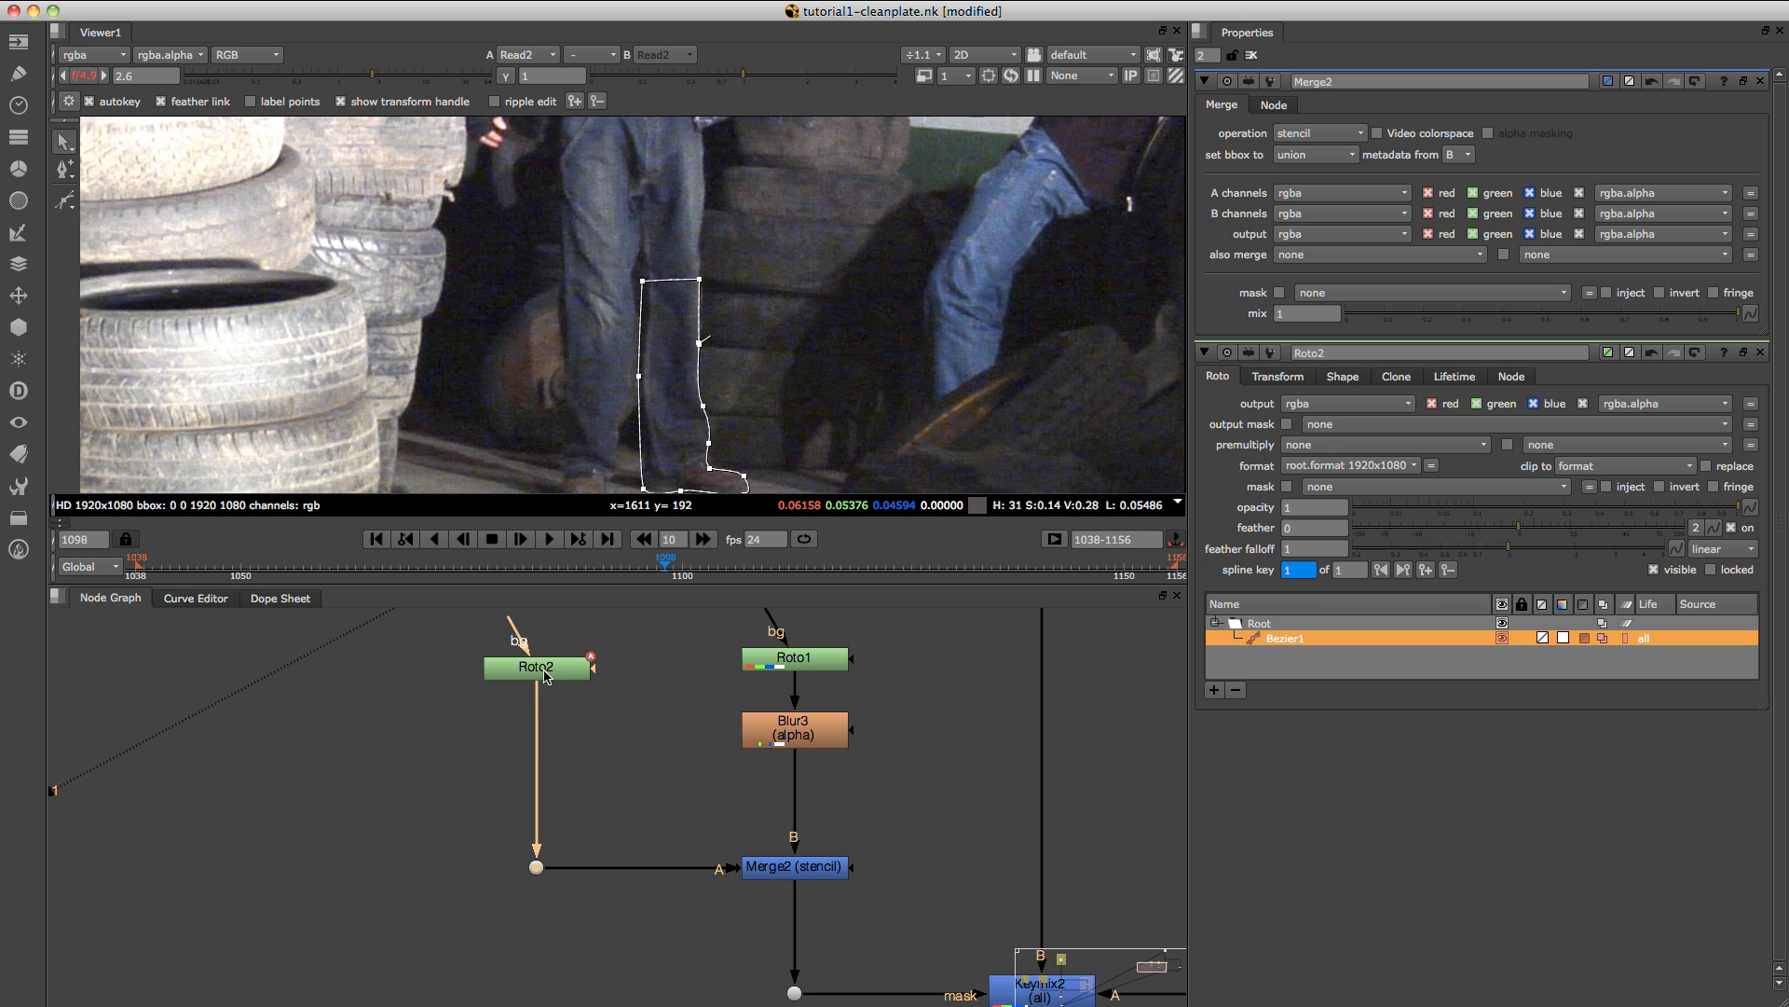
Compare the alpha matte of Blur3 with that of the stencil Merge around the standing man's foot.
middle_drag(696, 430, 655, 386)
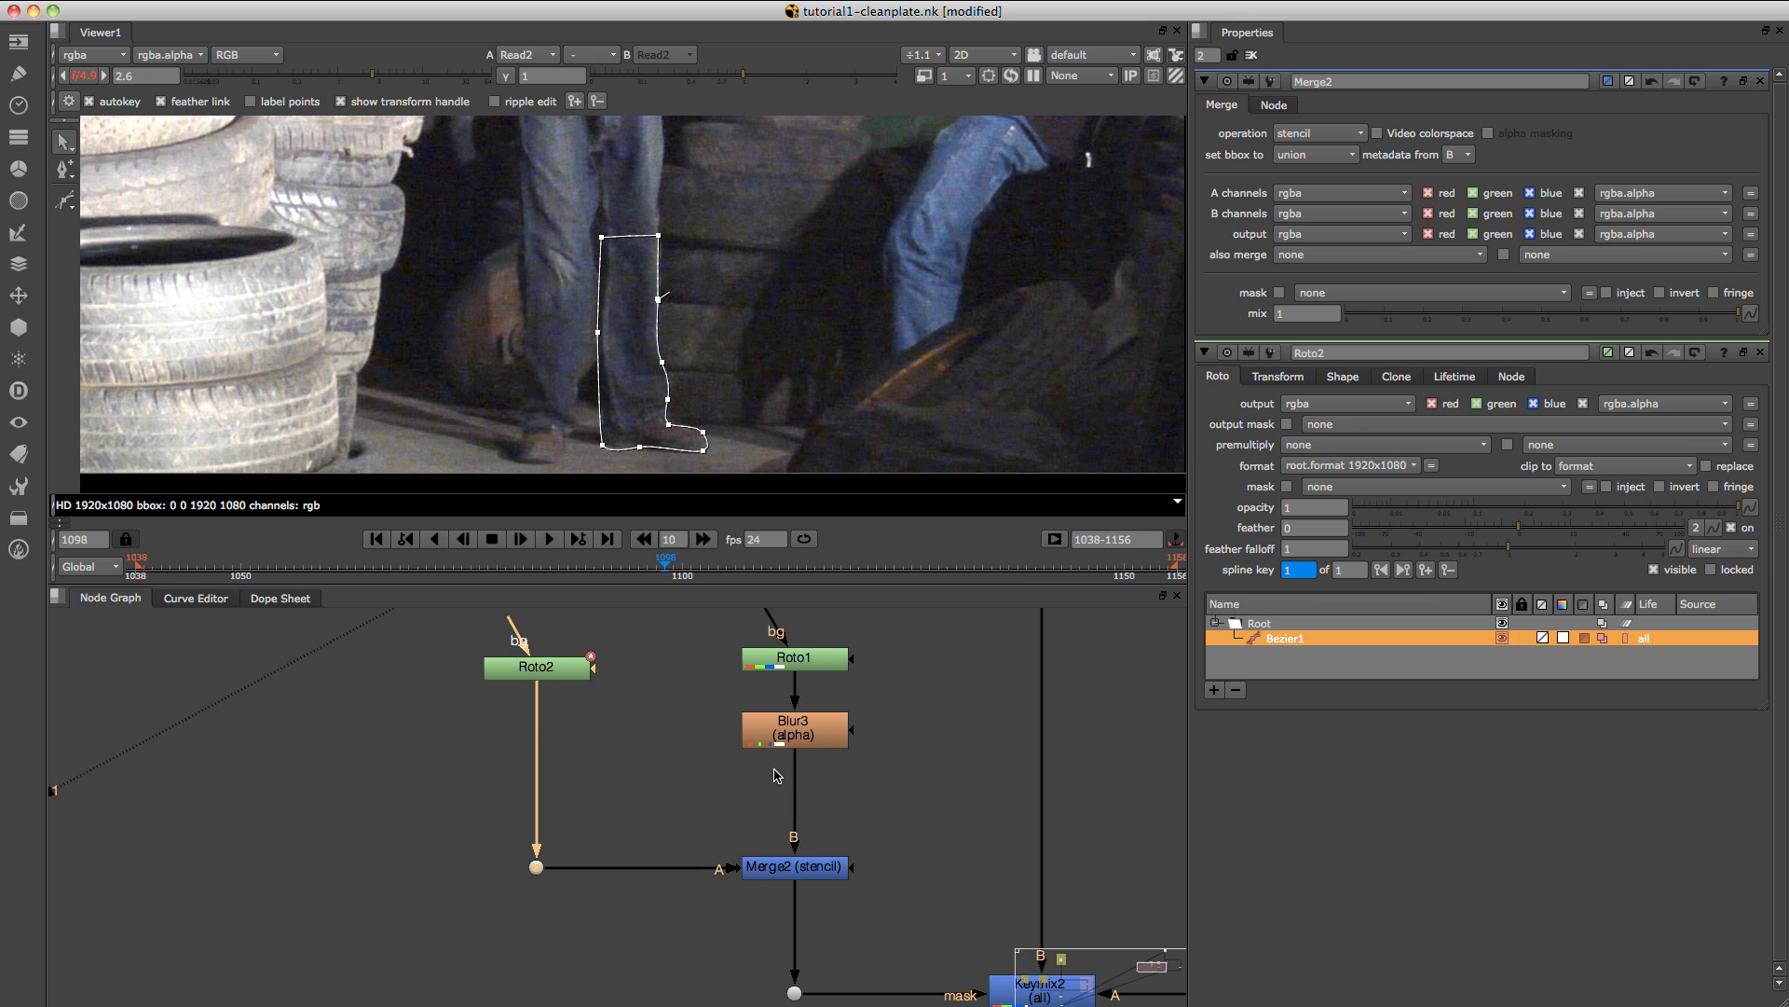
double_click(794, 662)
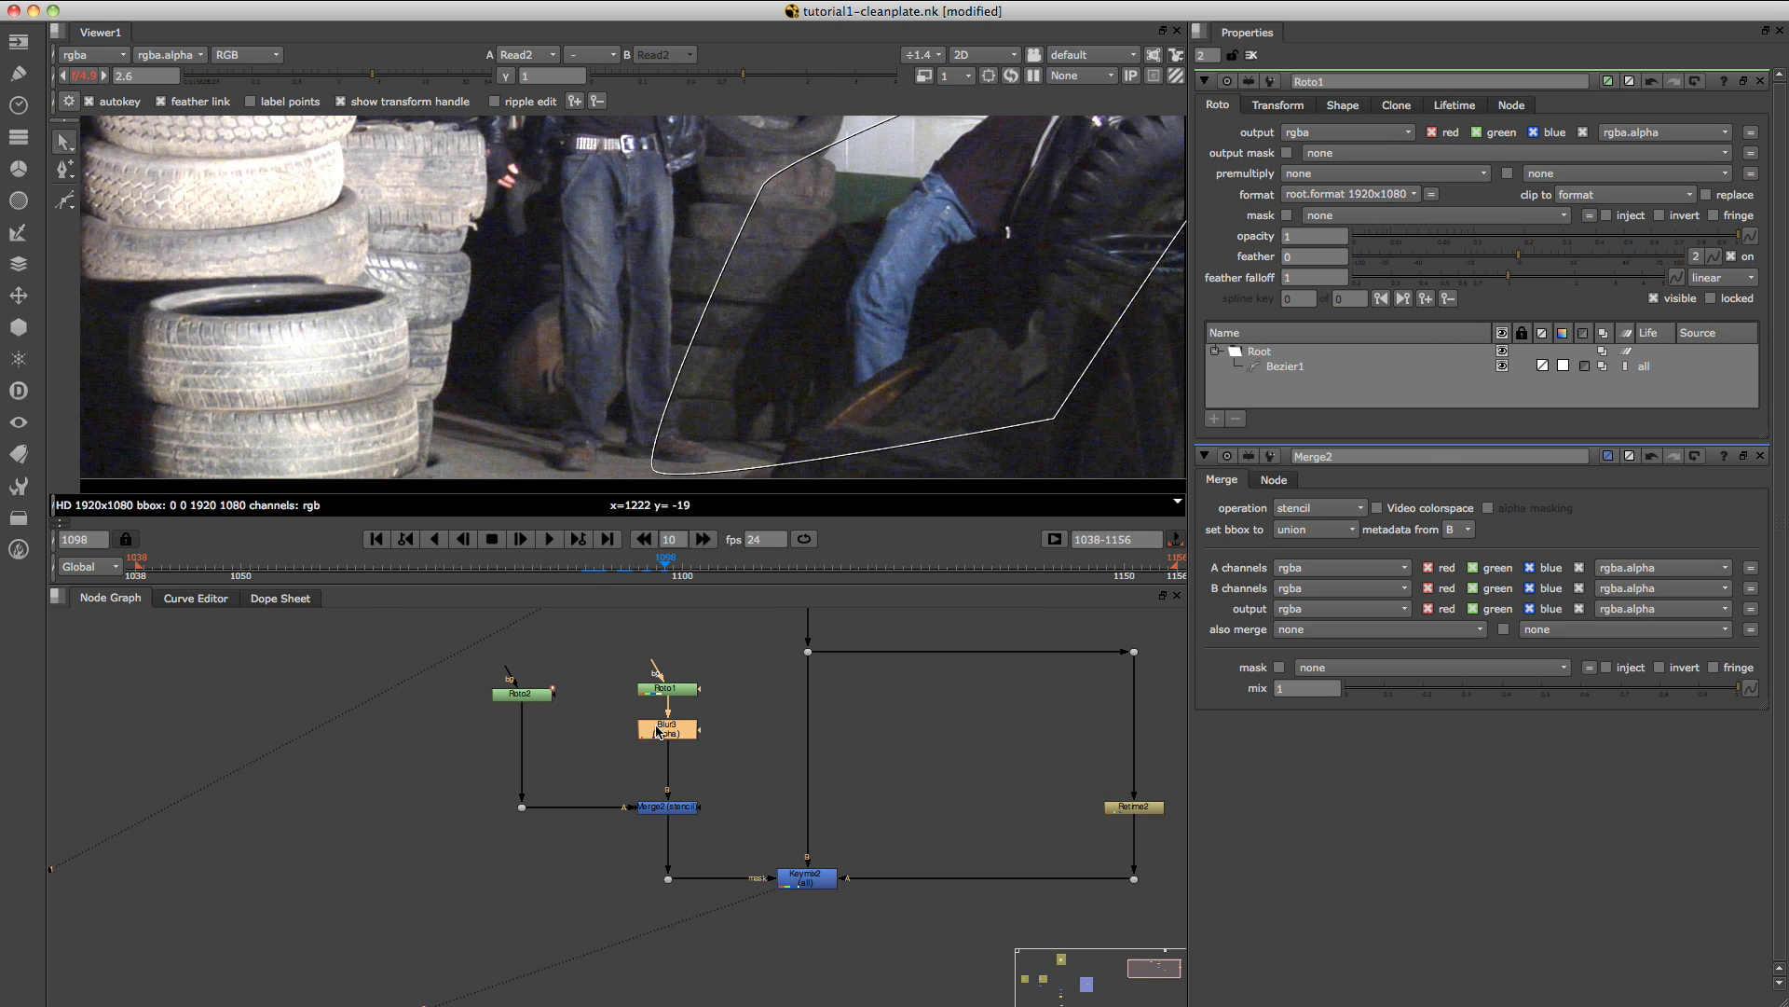
key(1)
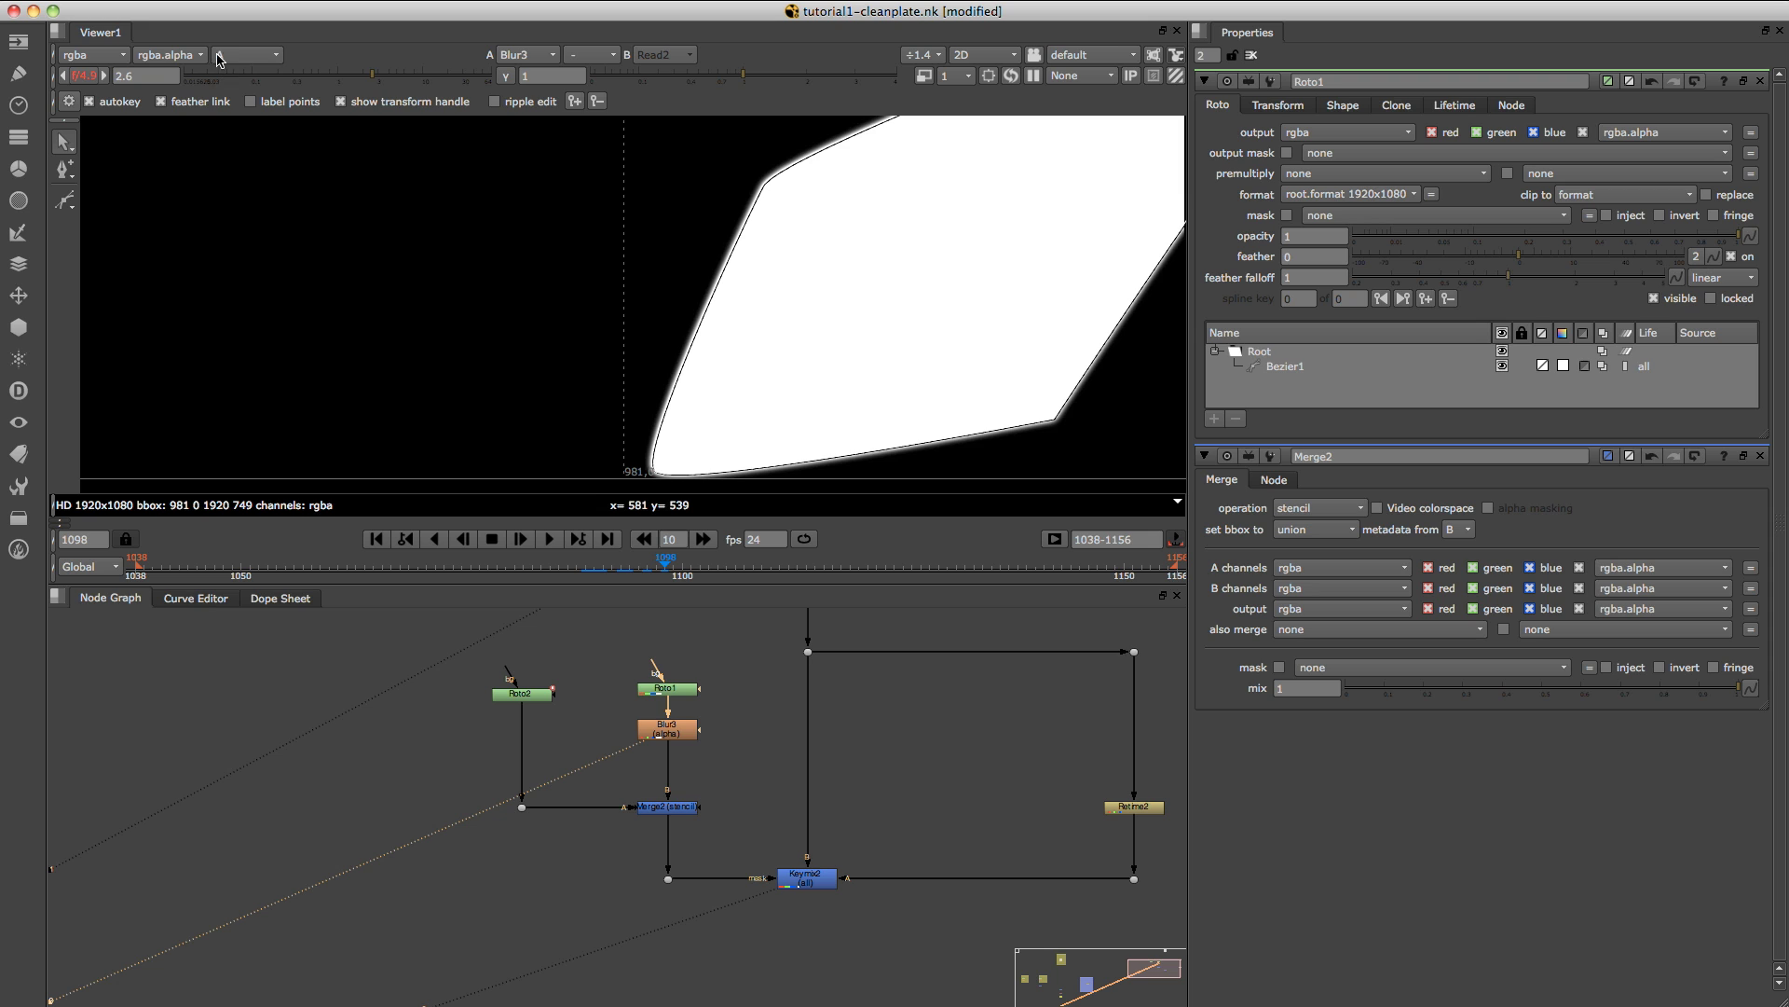
click(685, 807)
key(1)
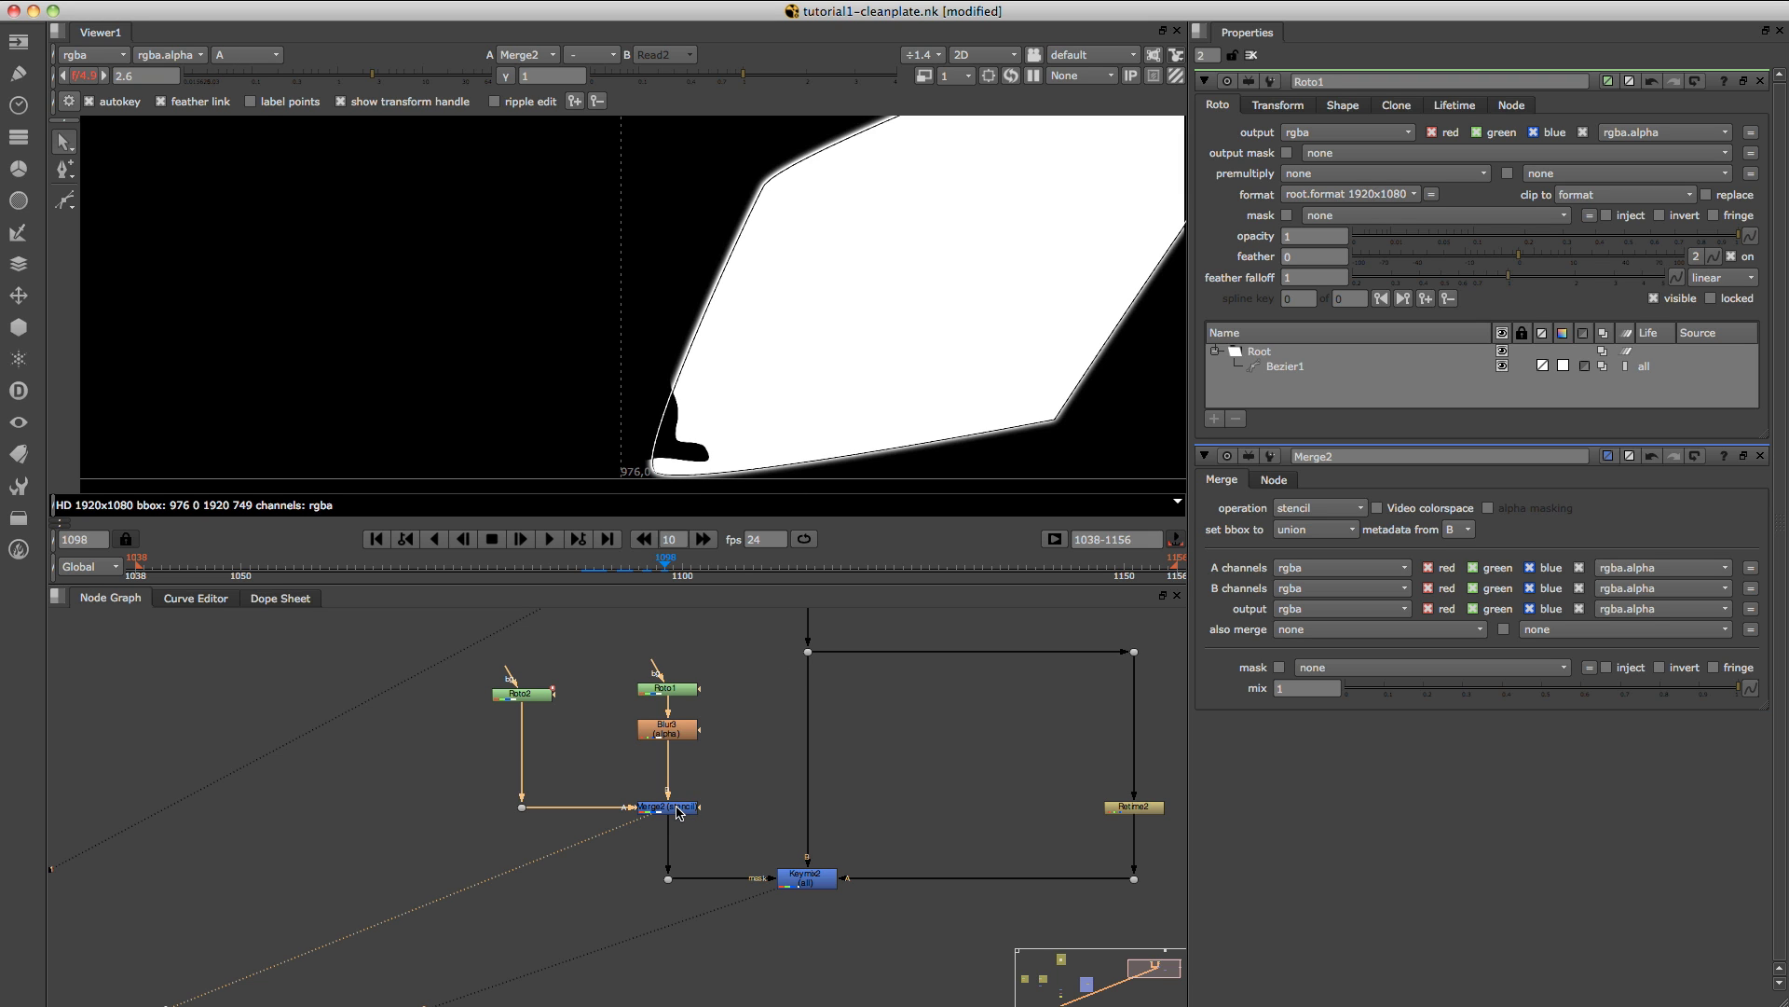
scroll(689, 427, up, 3)
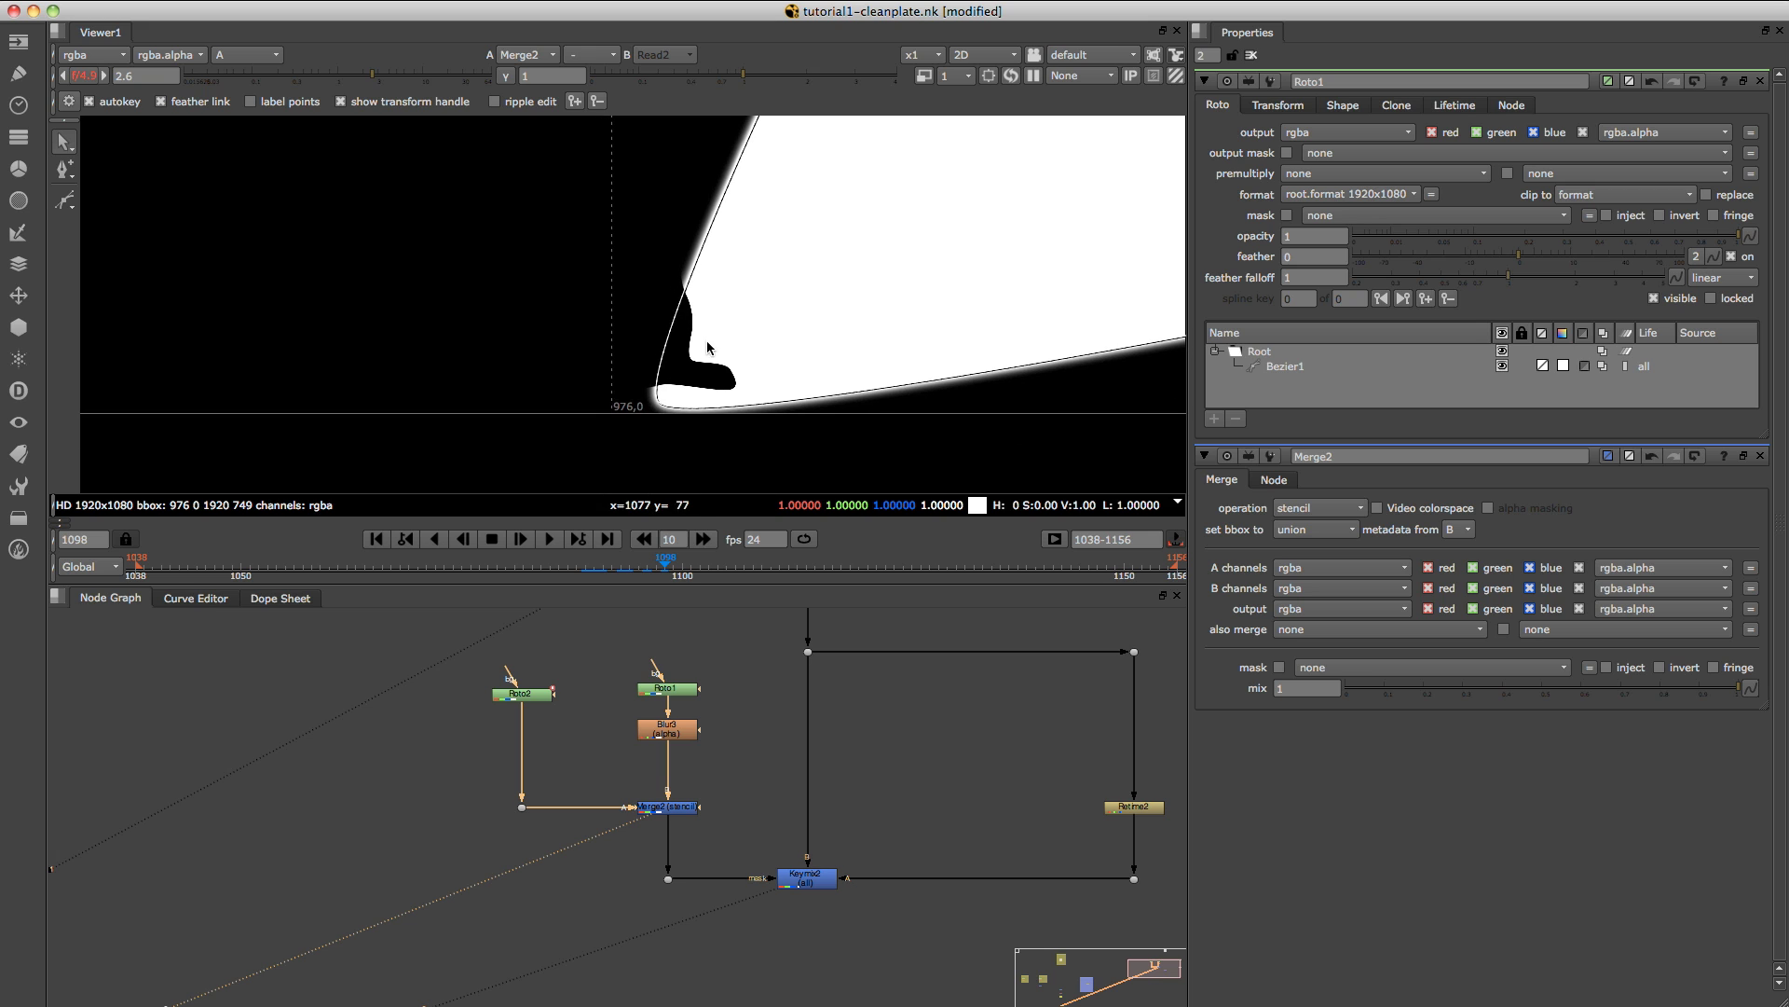
Insert a Blur below Roto2, limited to the alpha channel with a size of 1.2.
key(b)
drag(588, 781, 532, 769)
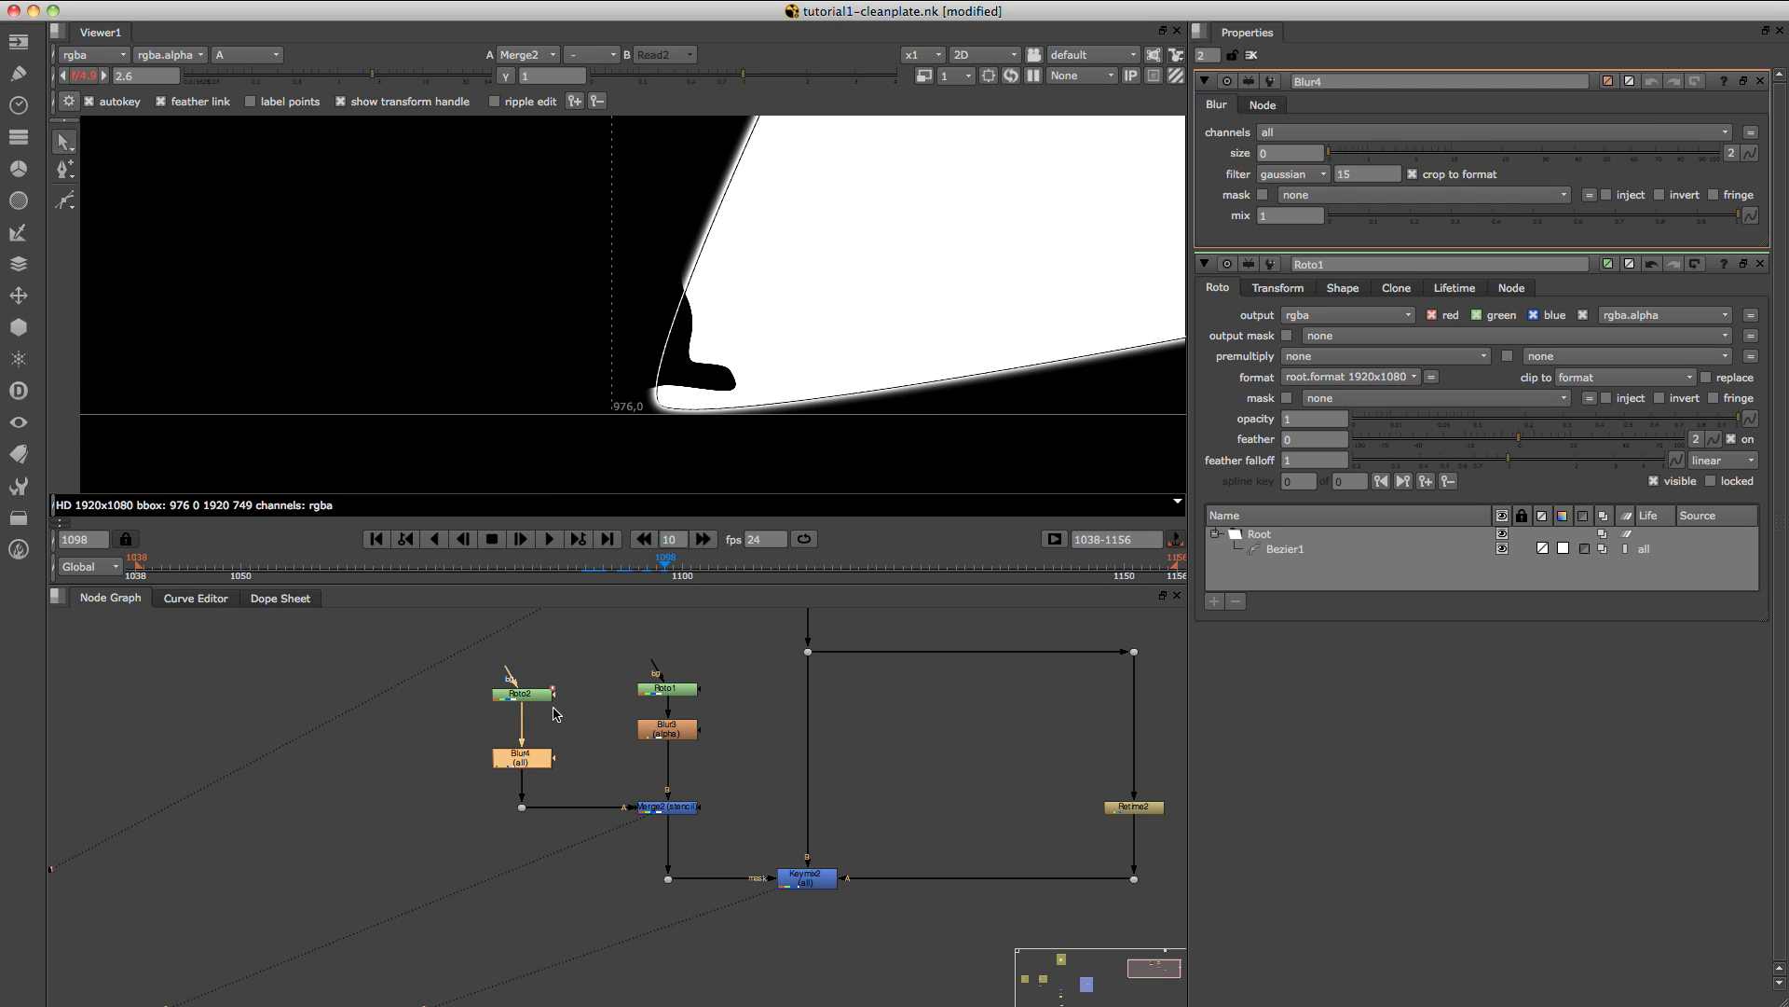
click(1338, 136)
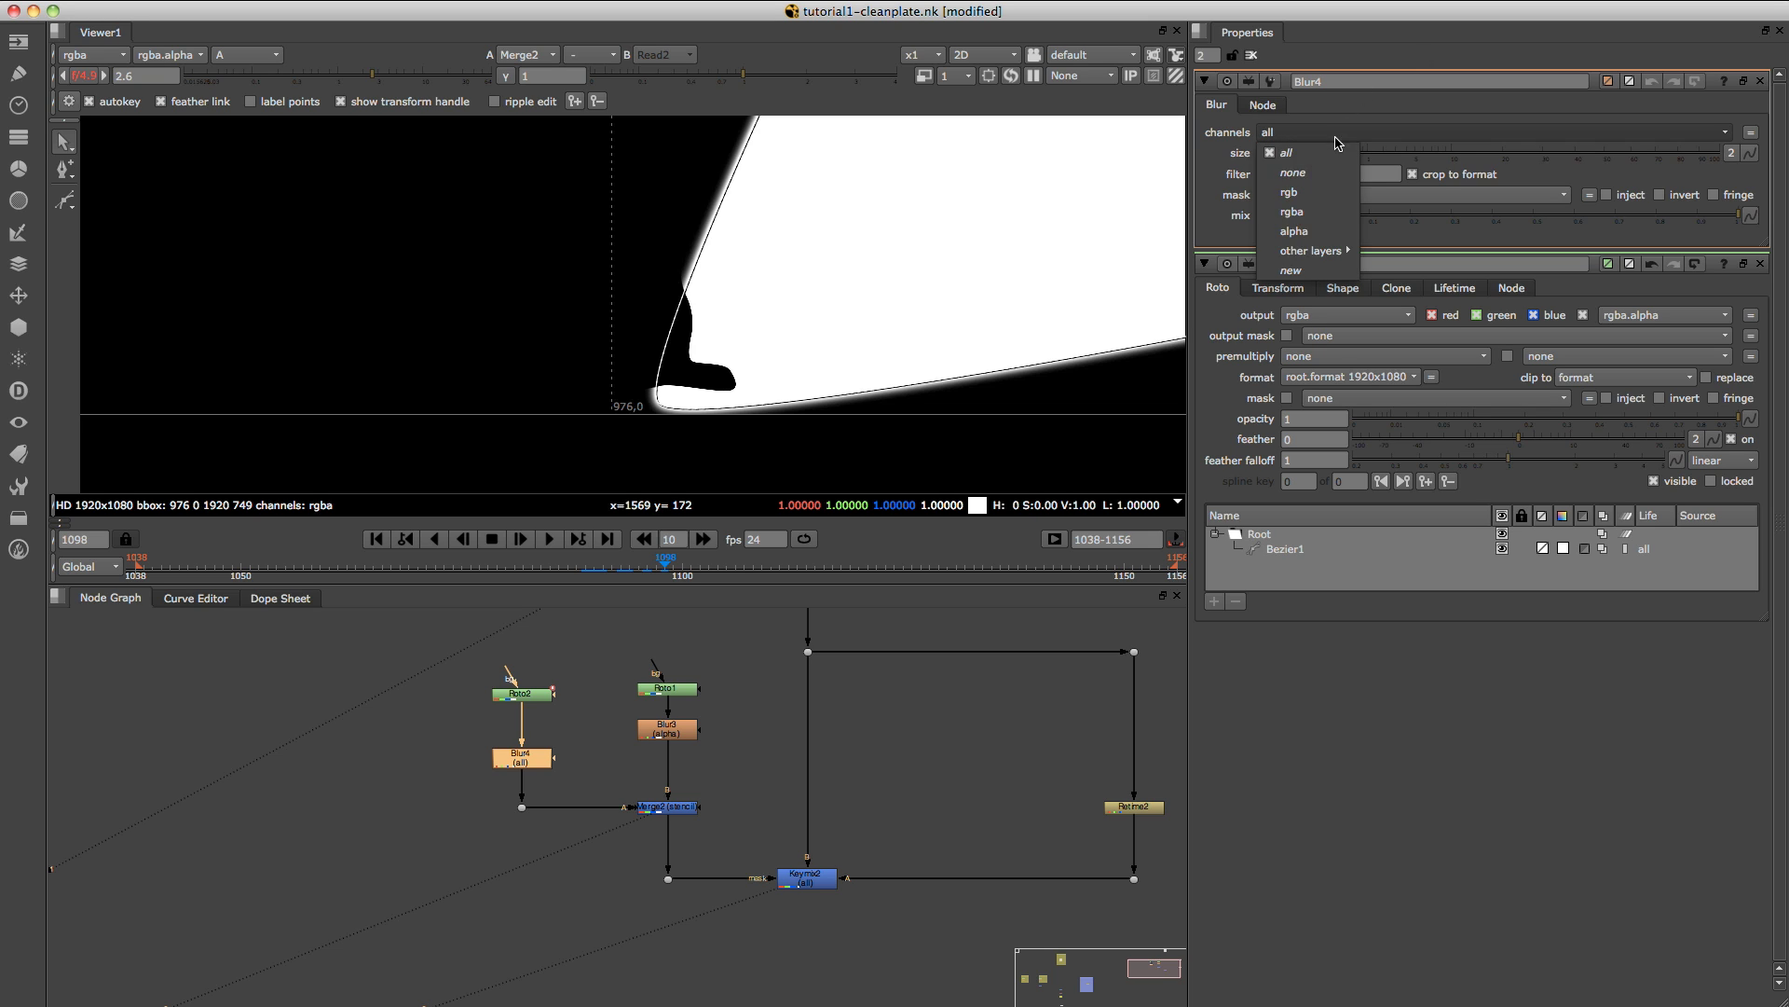
click(1316, 231)
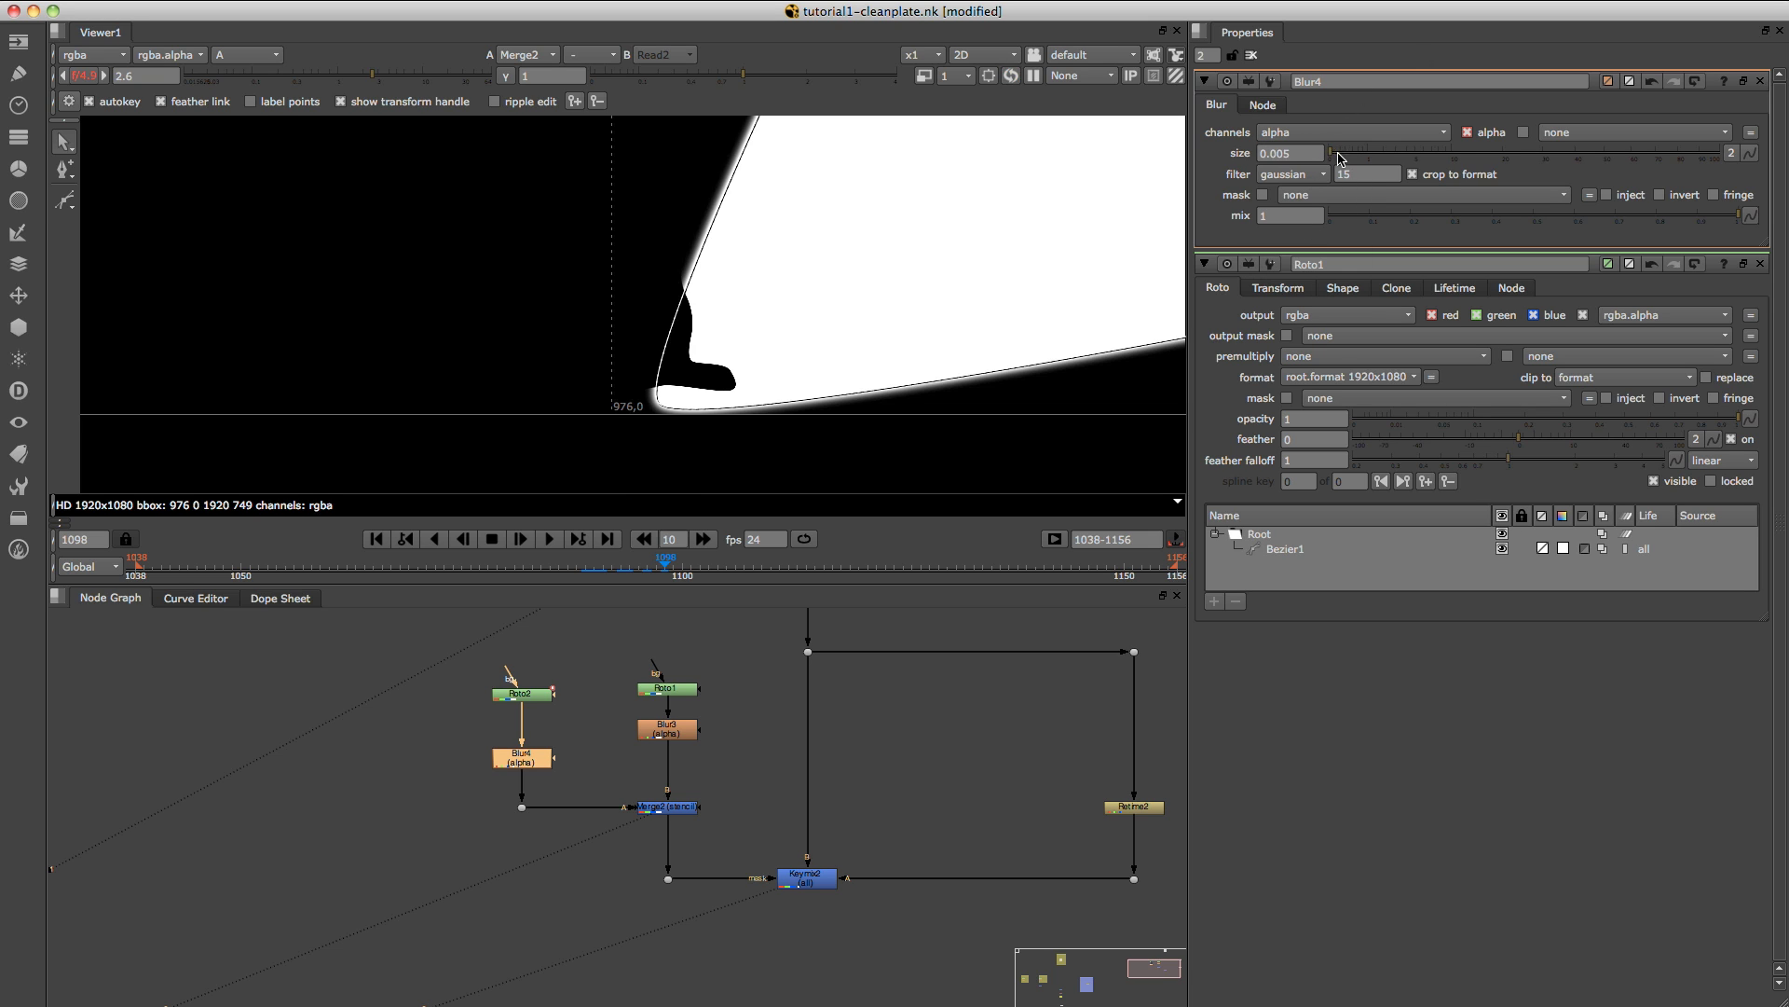
drag(1368, 158, 1372, 154)
View the Keymix2 composite, reopen Roto2 and reshape the Bezier at the sole and toe of the standing man's shoe.
click(818, 886)
key(1)
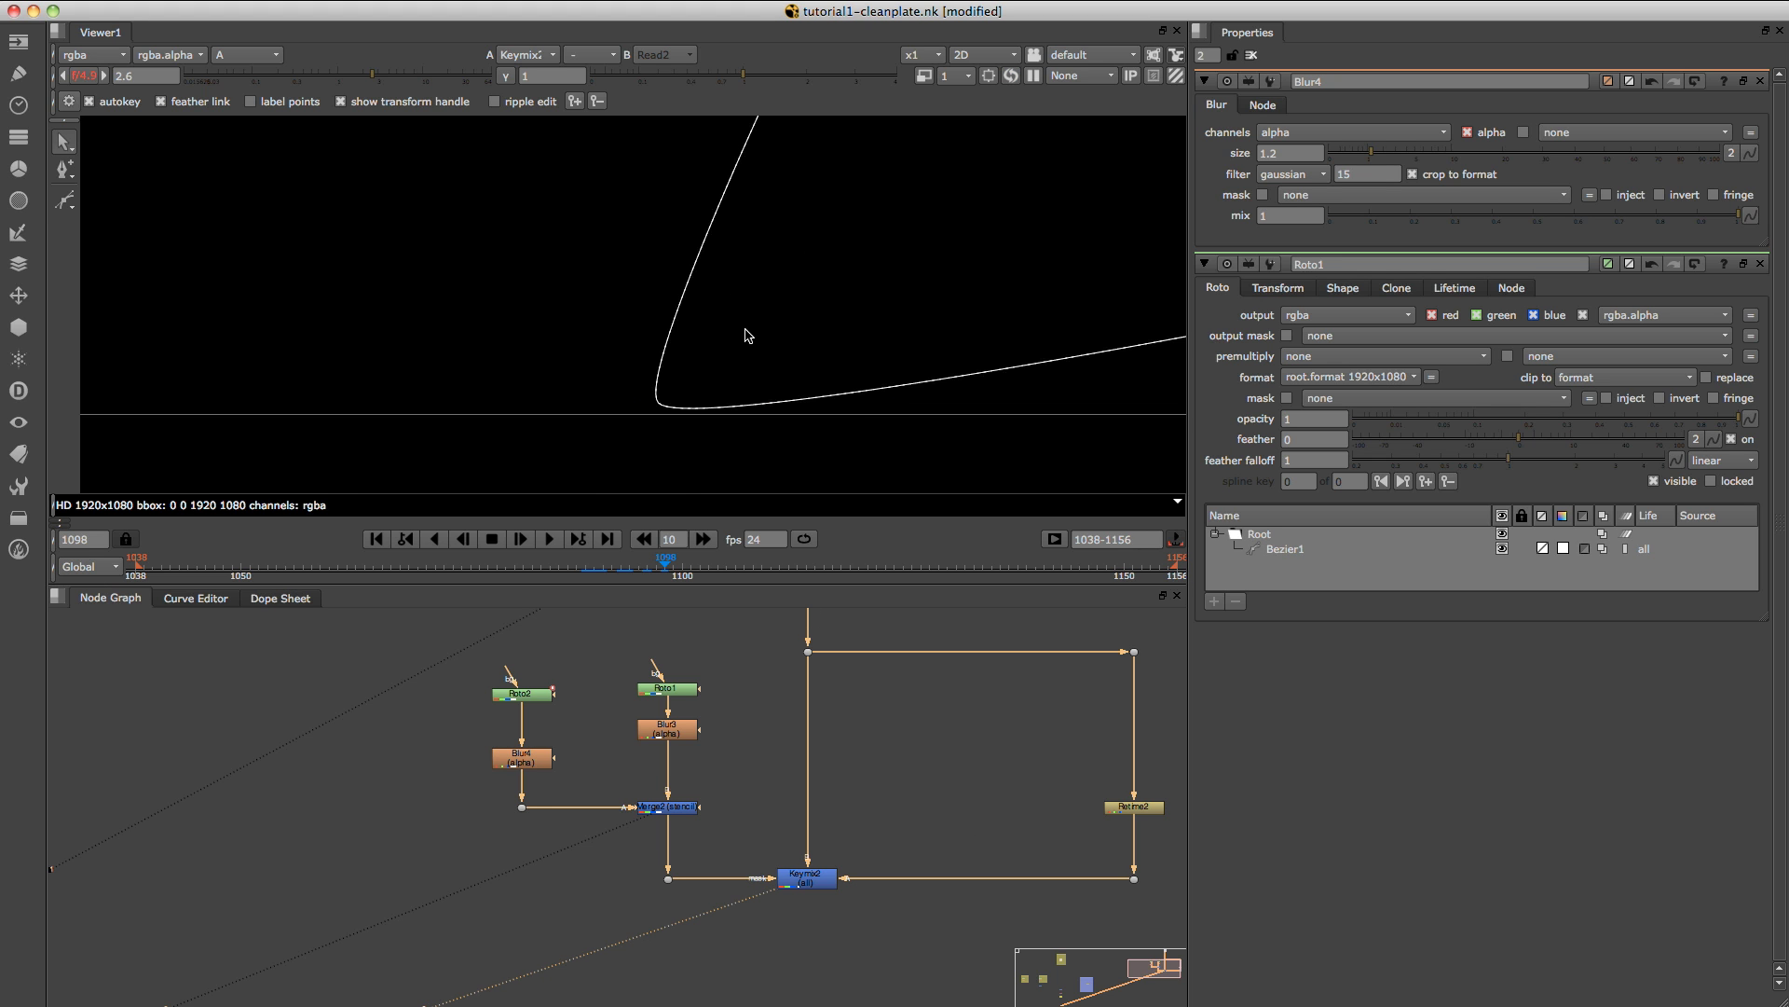
alt+middle_drag(649, 375, 690, 362)
click(524, 696)
double_click(524, 696)
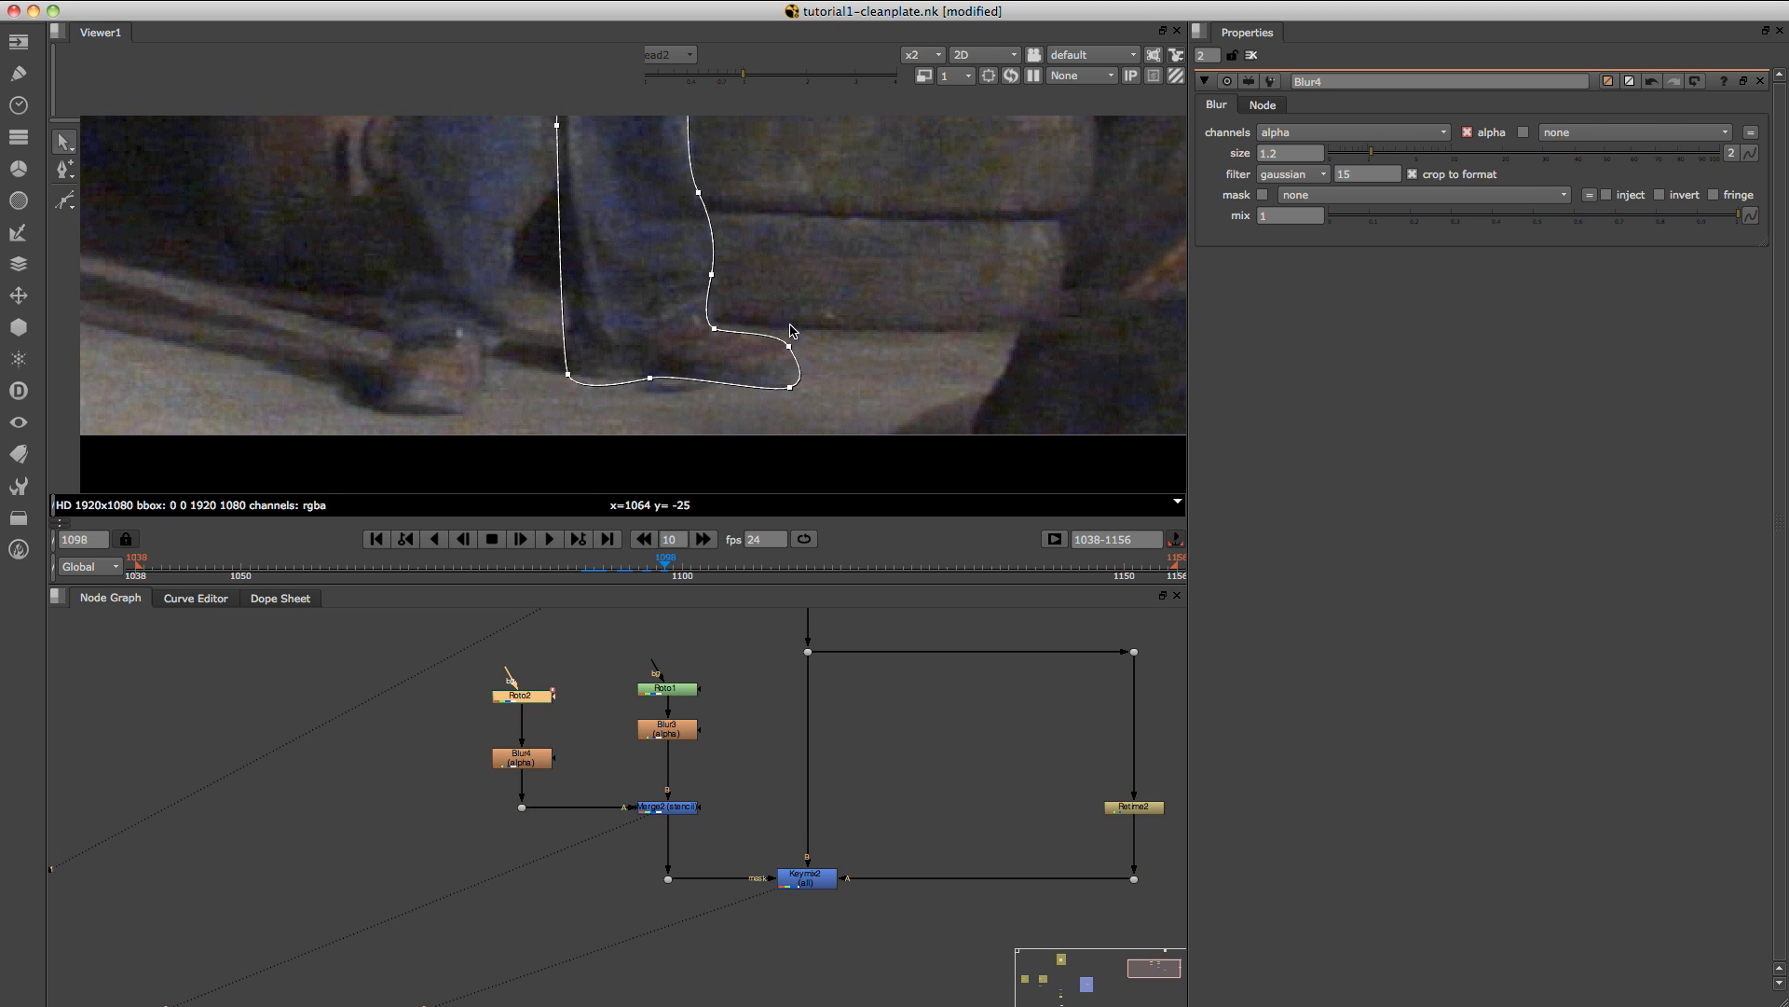
click(654, 397)
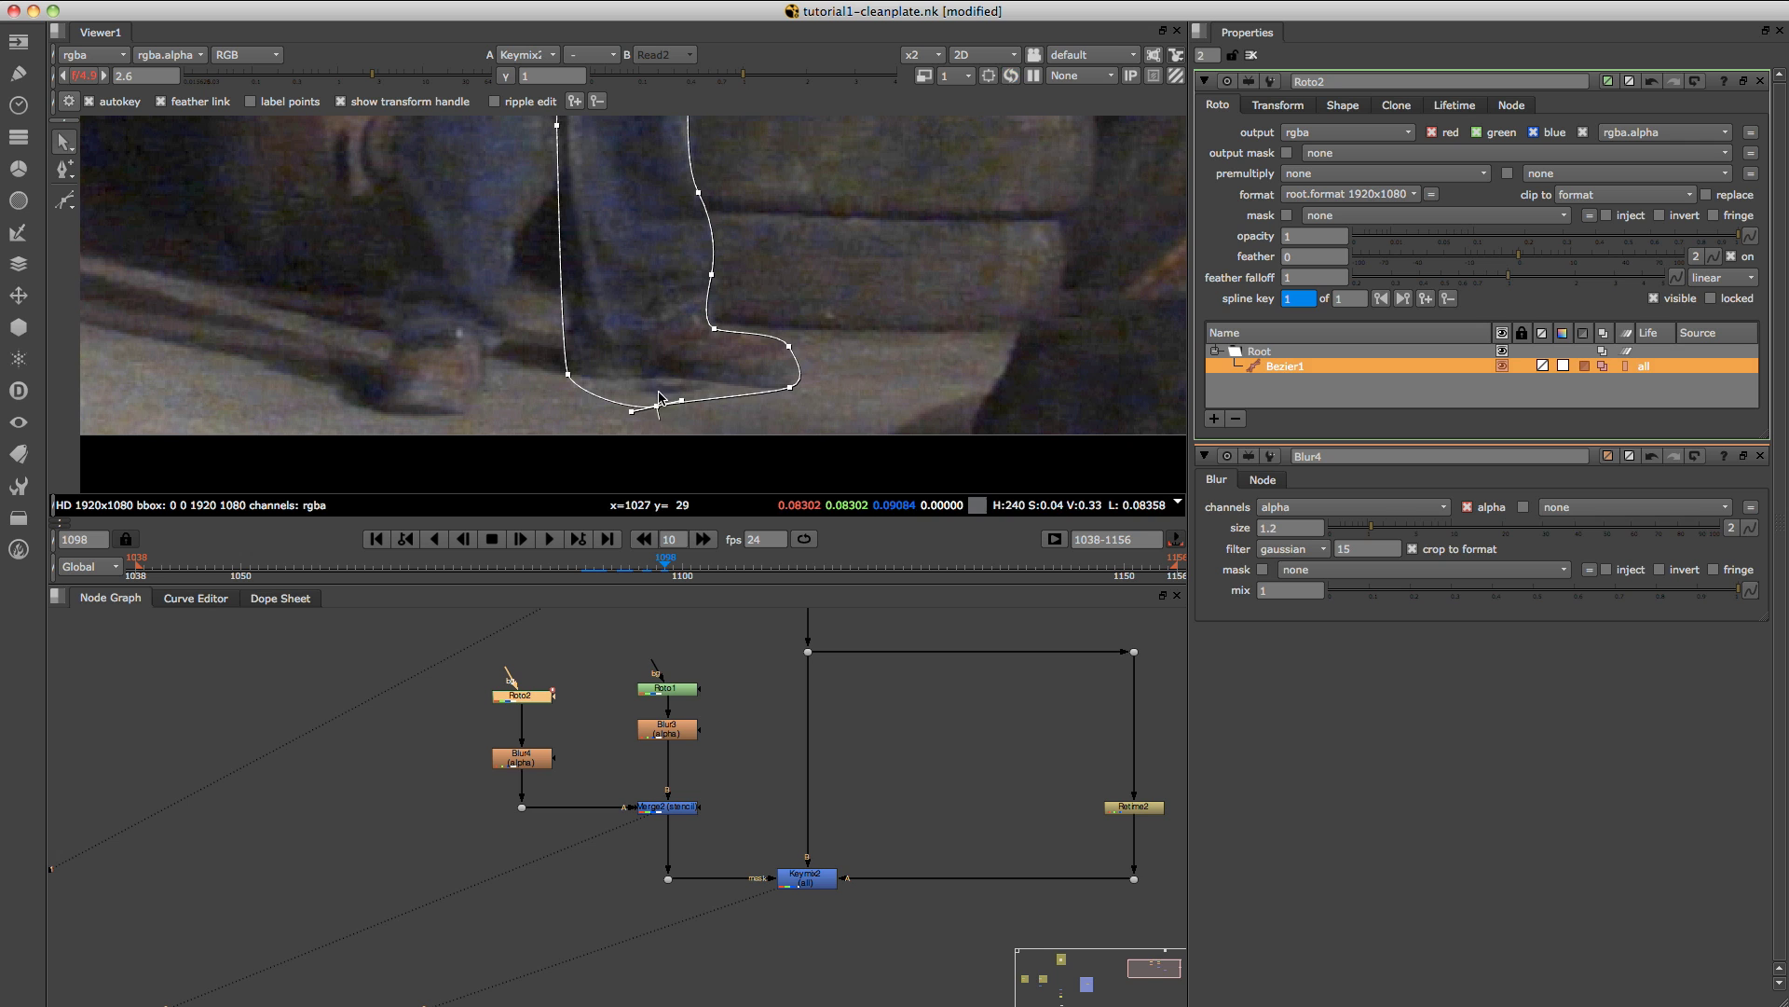
click(800, 390)
Turn the viewer overlay off and inspect the composite at frame 1098 around the foot and across the whole frame.
key(o)
scroll(755, 286, down, 3)
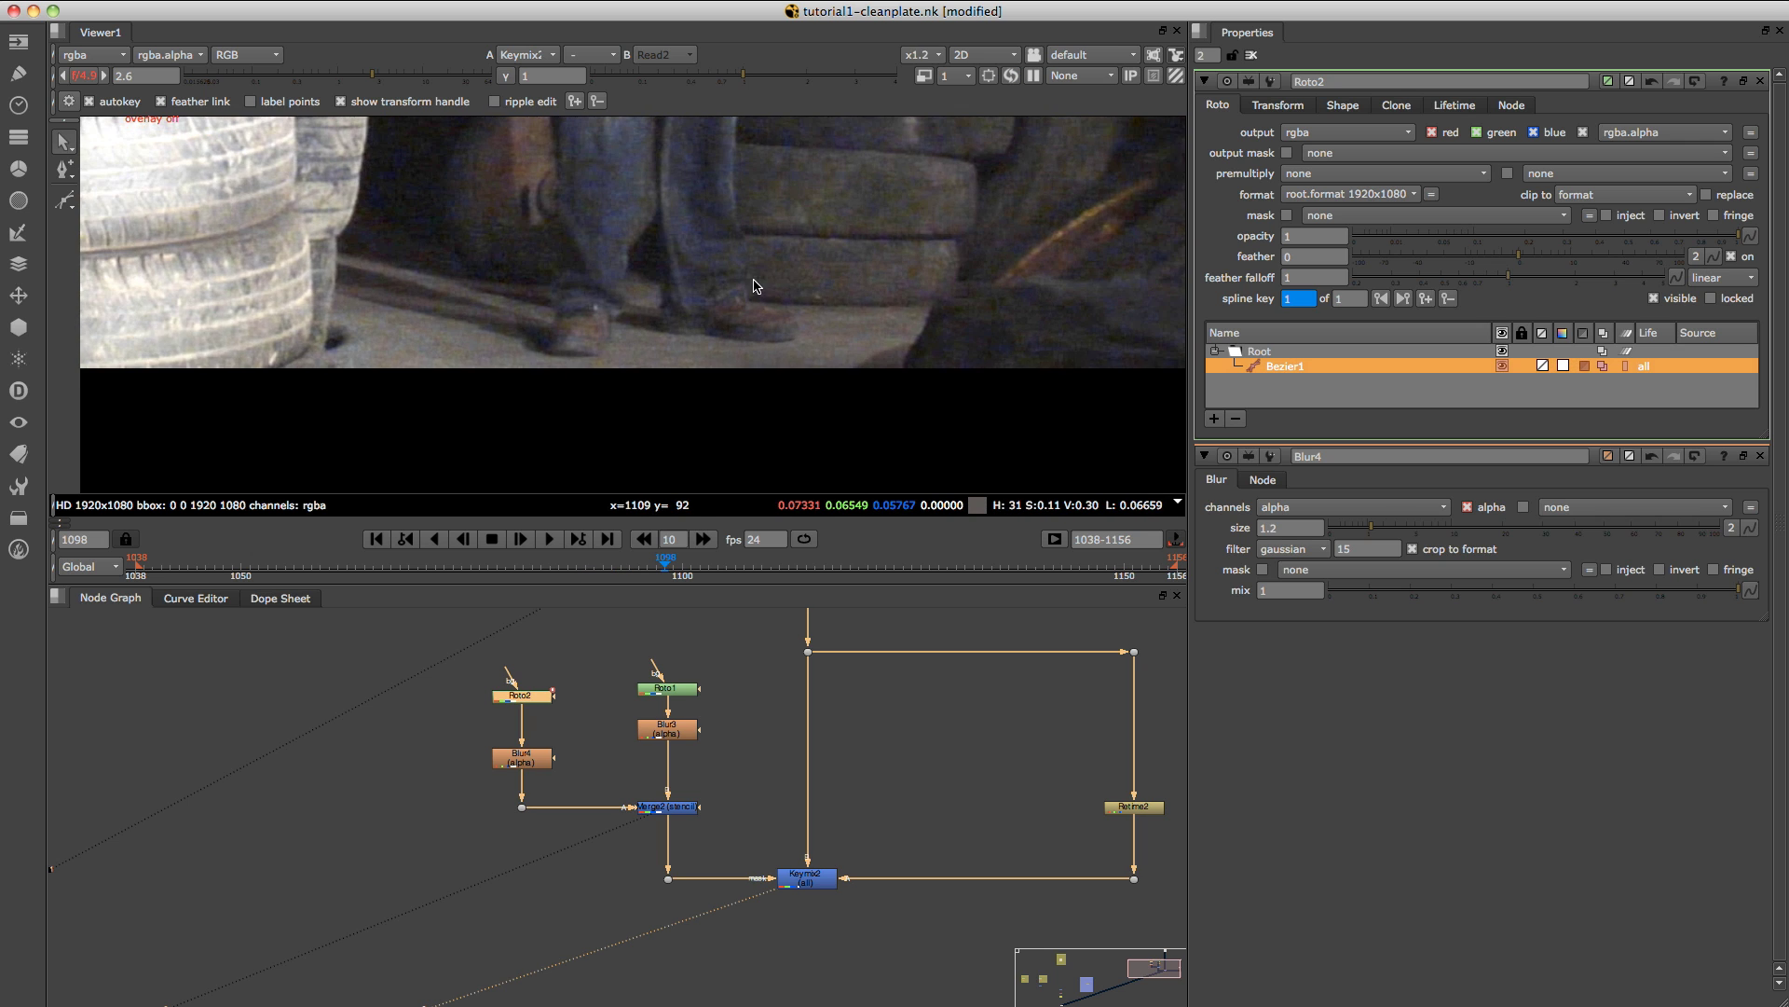
scroll(751, 308, up, 2)
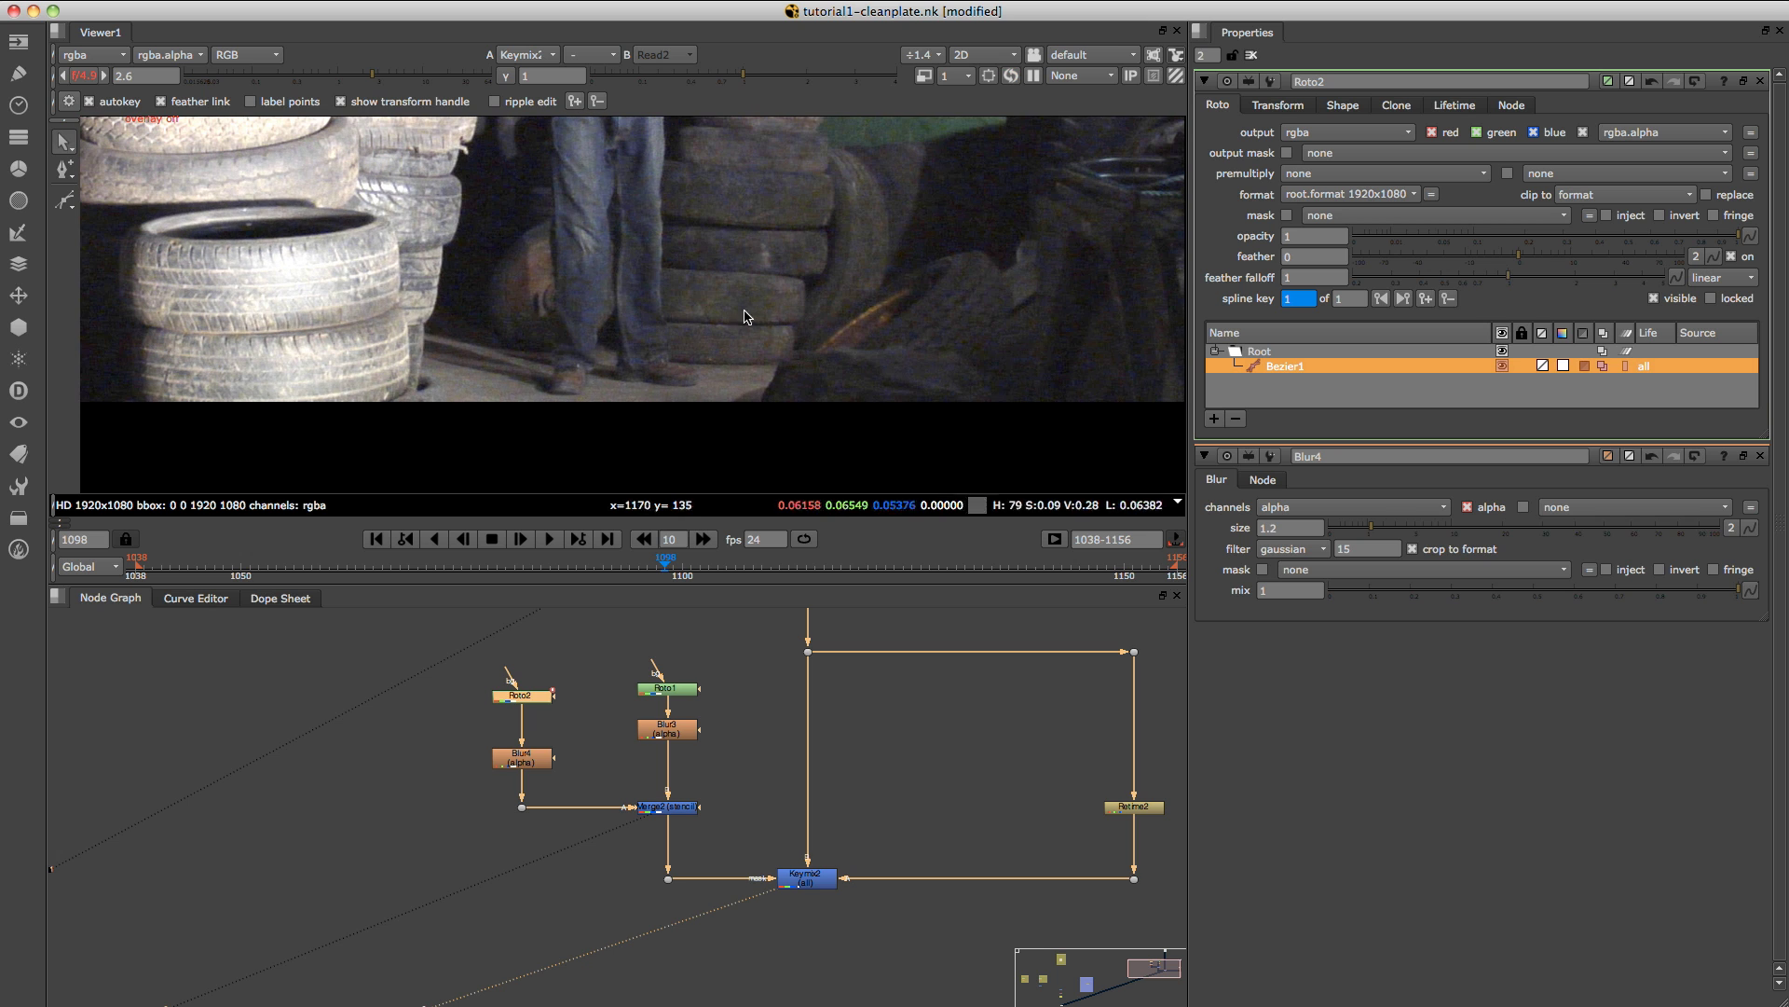
scroll(755, 324, down, 6)
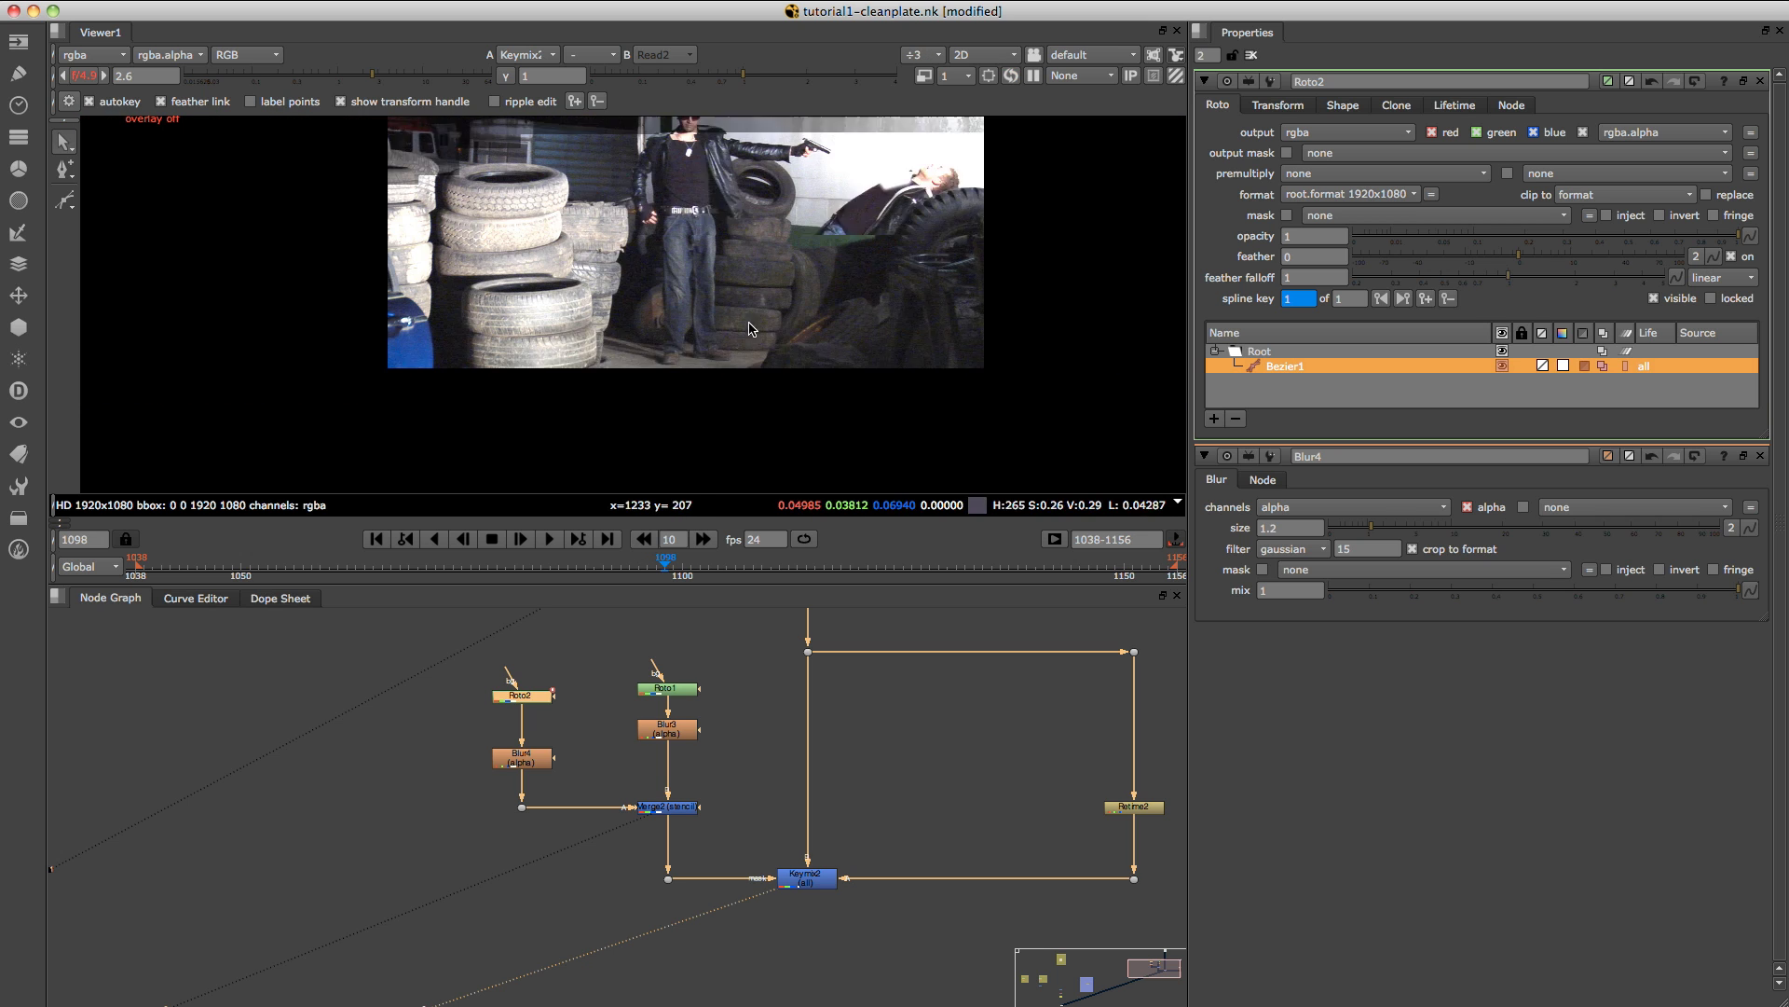
scroll(433, 762, down, 5)
Scrub from frame 1099 to 1139 to check how the Foot_Roto shapes follow the standing man's leg.
scroll(434, 762, up, 5)
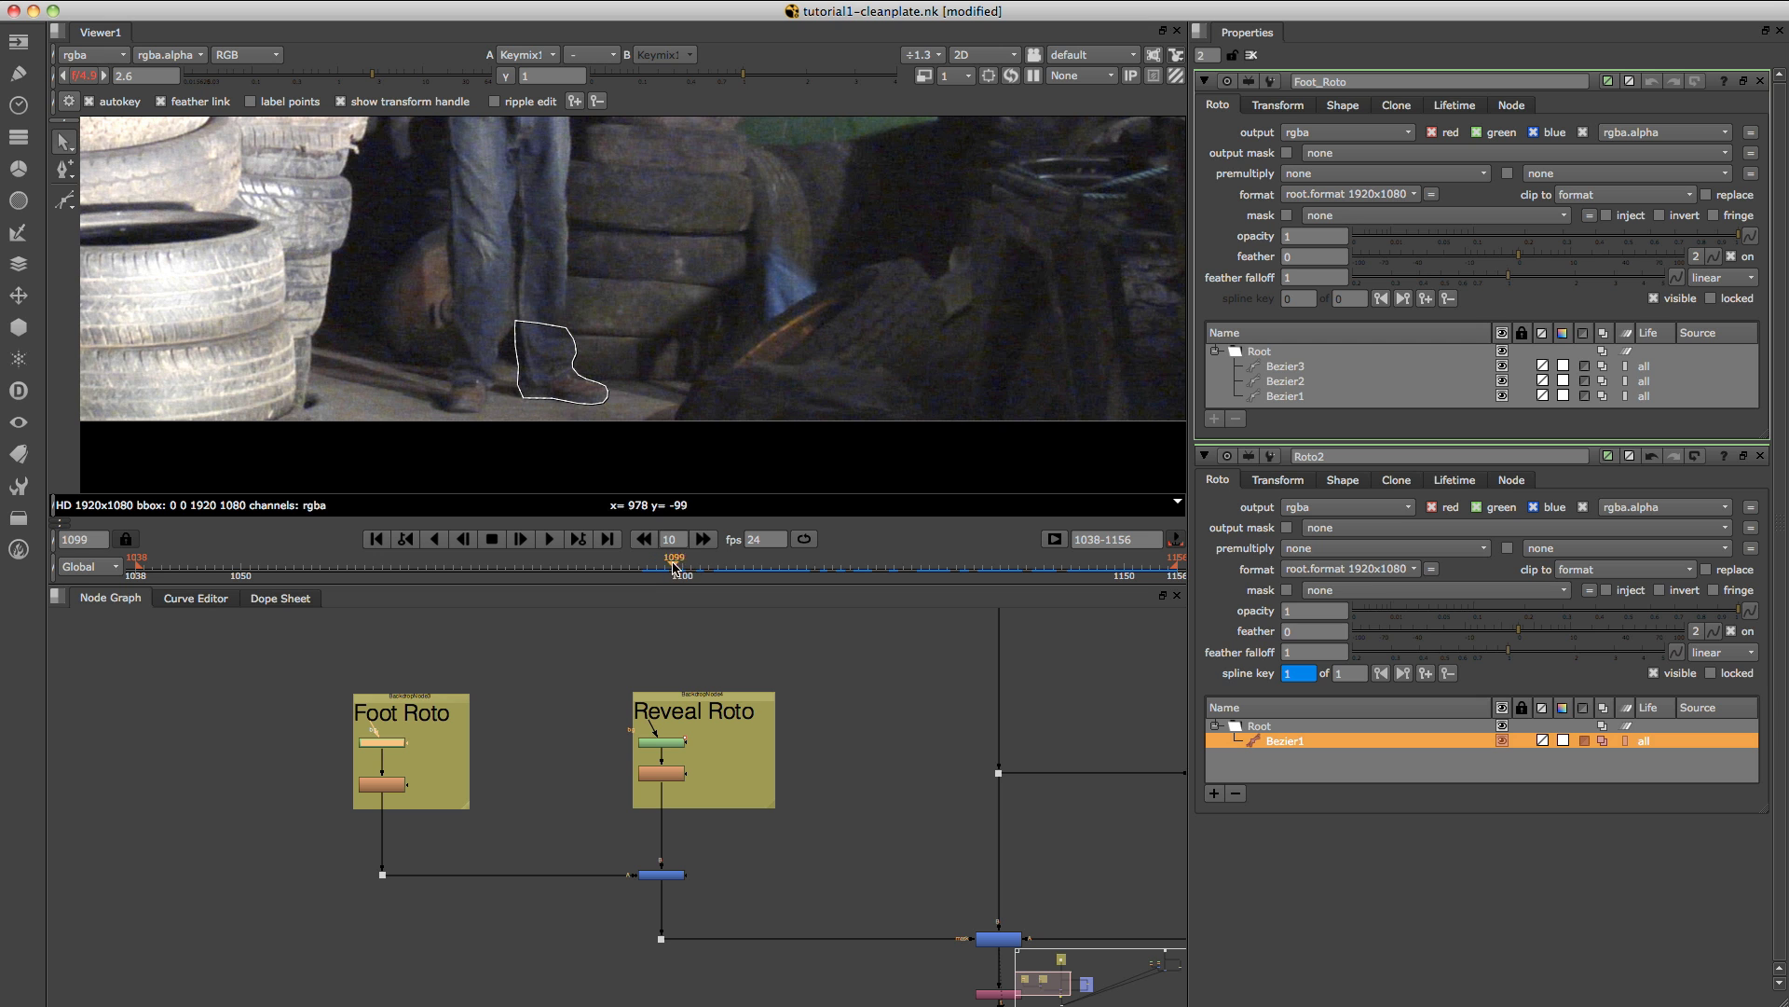
drag(674, 564, 1027, 568)
scroll(910, 788, down, 2)
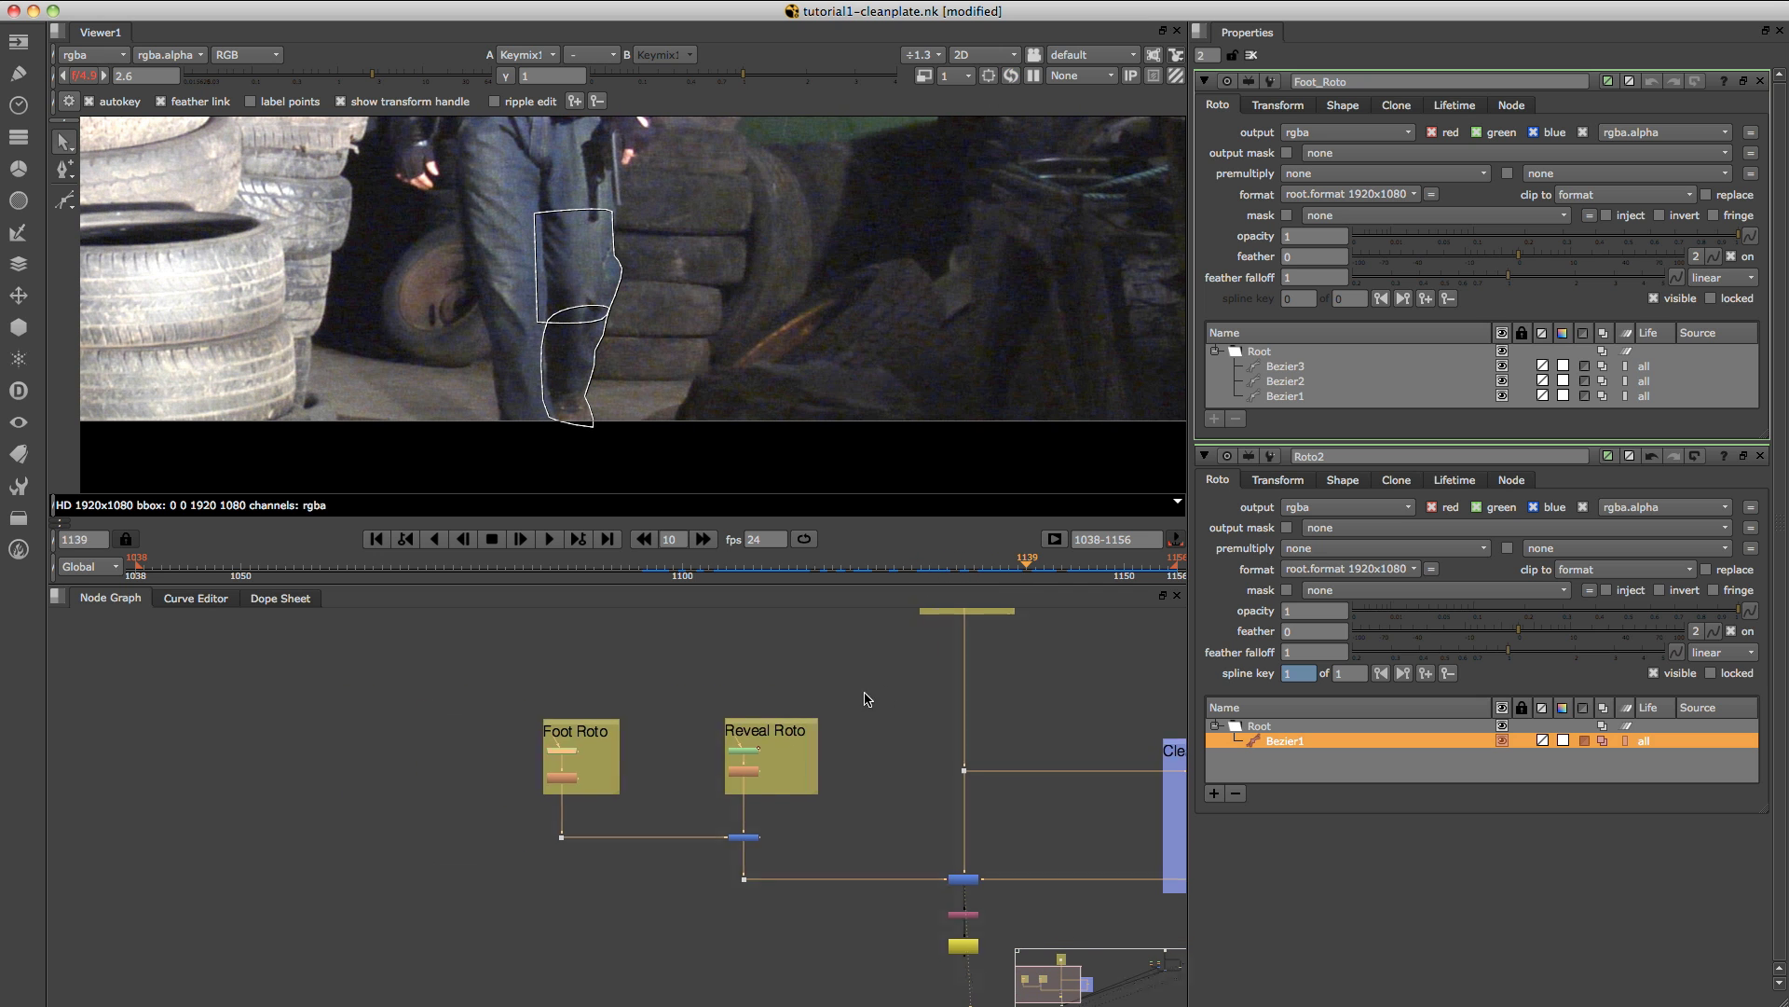